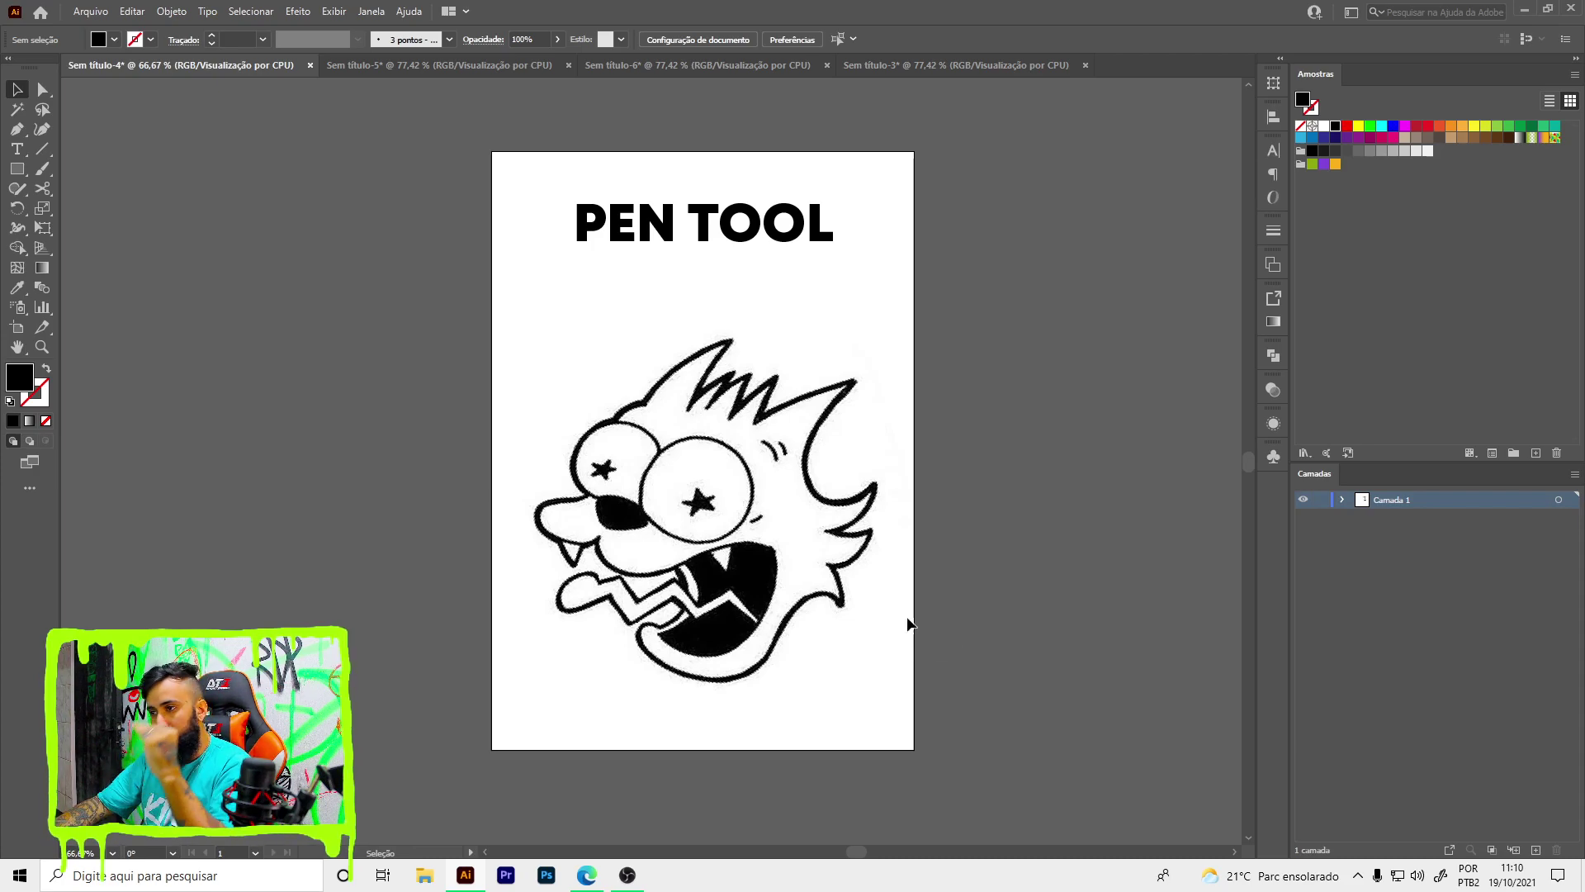
- Select the creature drawing's clip group beneath the PEN TOOL title
left_click(760, 537)
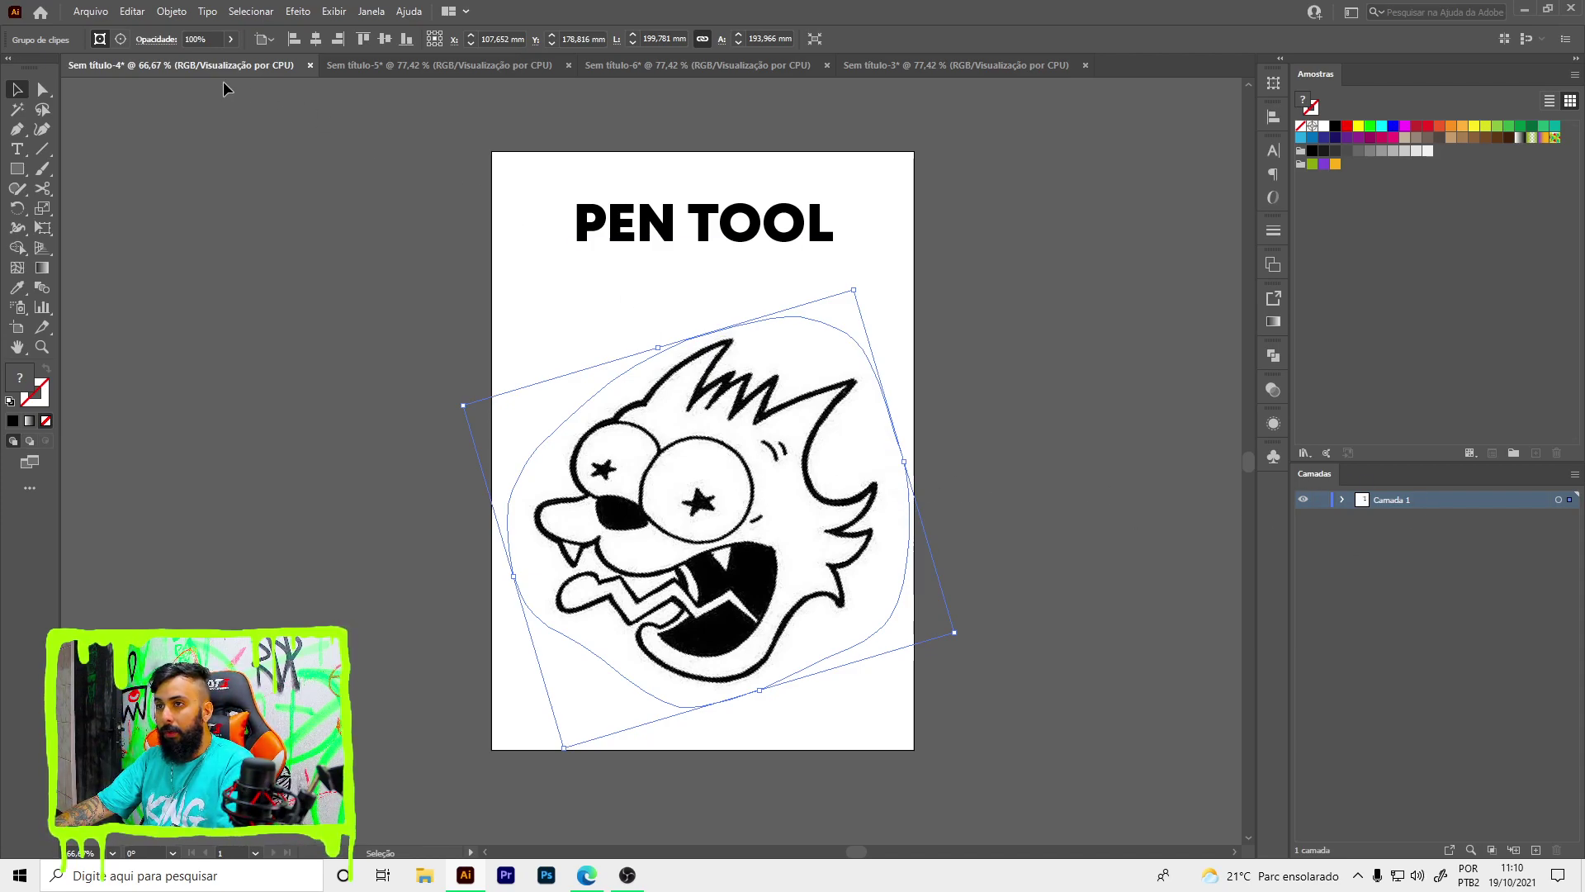
- Fade the creature drawing to 42% opacity and lock its Camada 1 layer
left_click(230, 39)
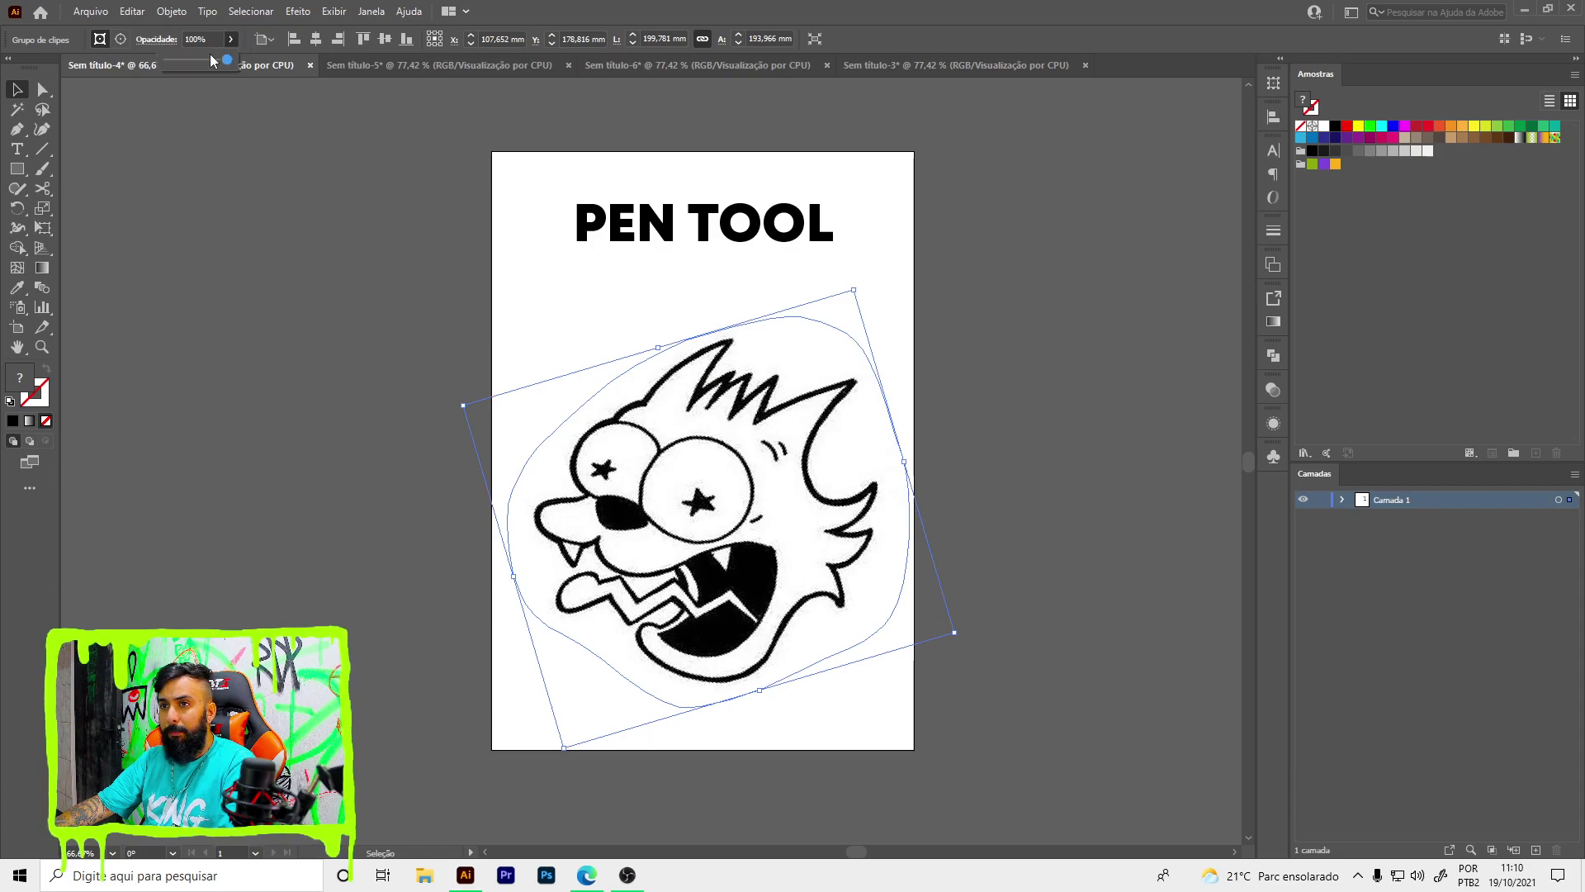
left_click(196, 59)
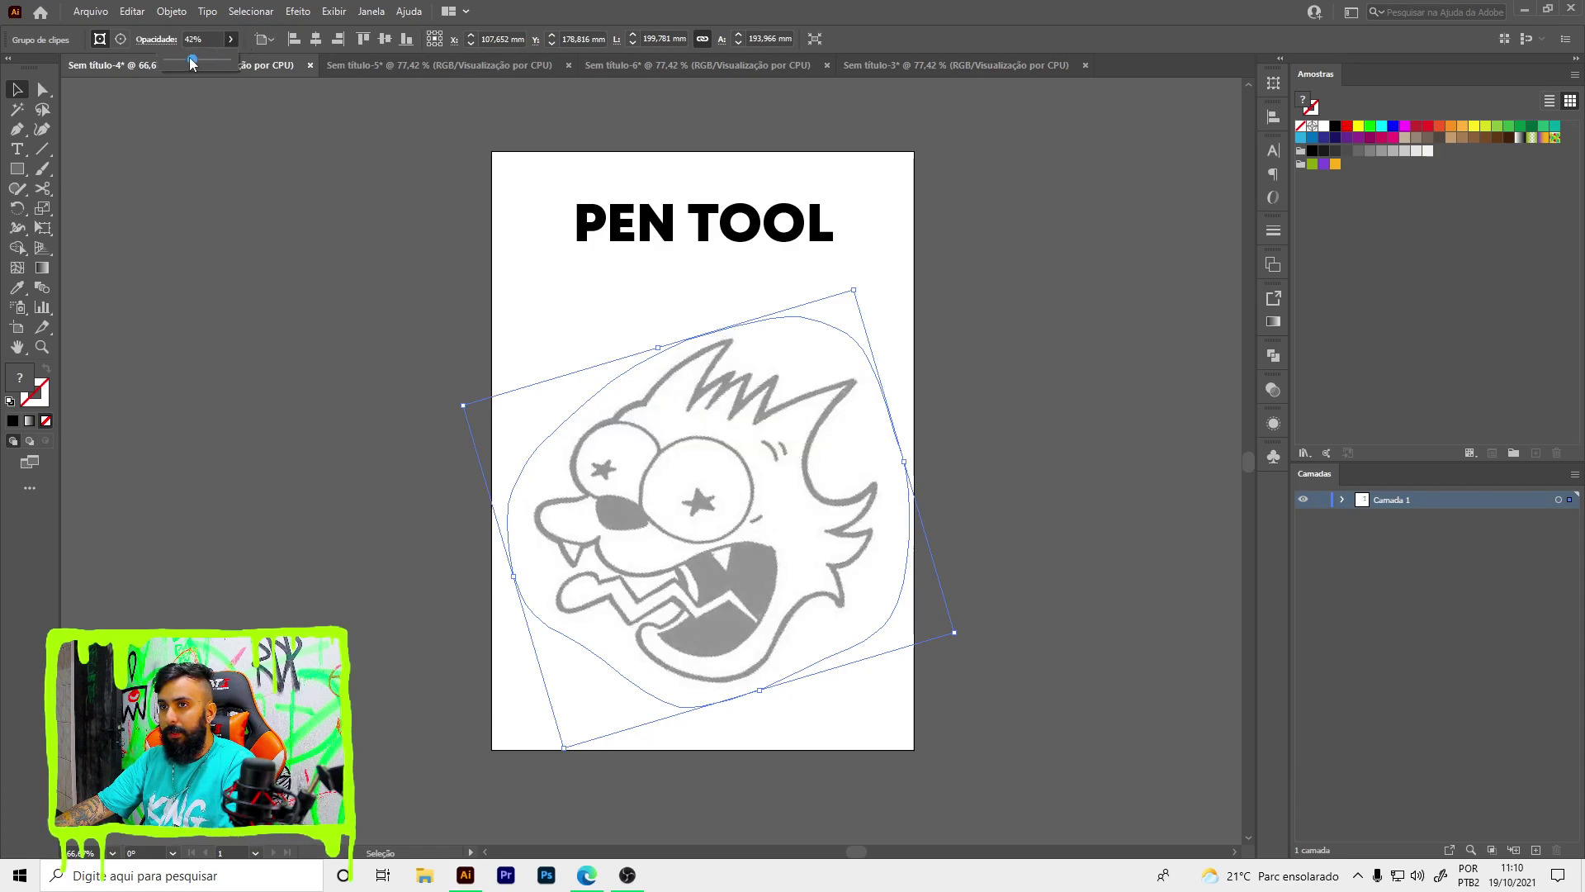
left_click(200, 39)
left_click(1321, 499)
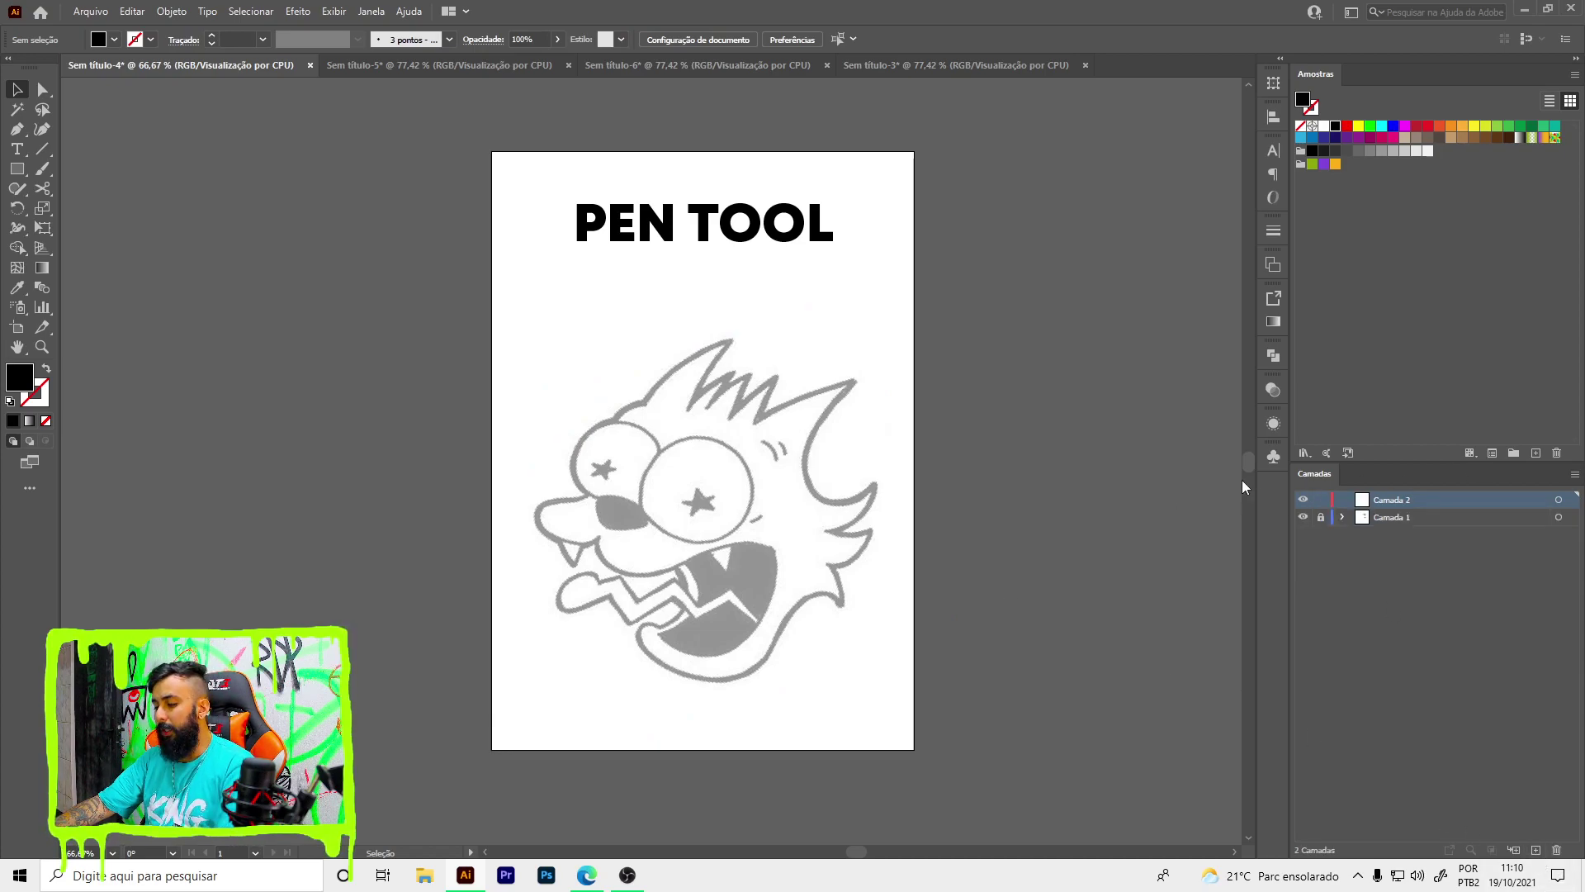
key("p")
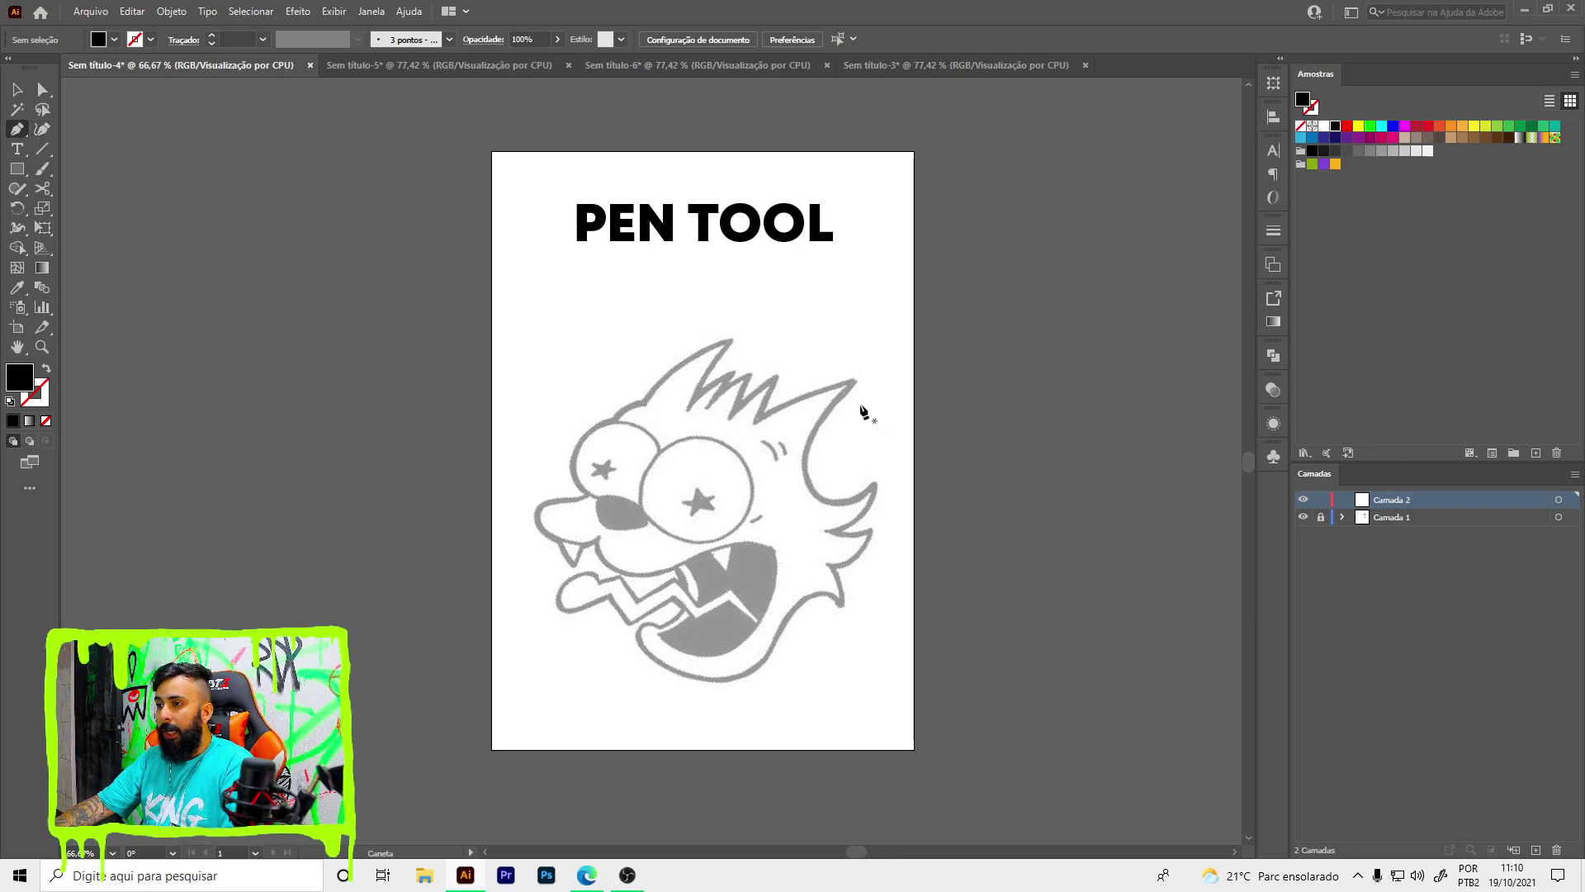
scroll(862, 410, "up", 2)
- Pen-trace the spiky hair points and notches, switching the black fill to a black outline
left_click(850, 356)
left_click_drag(621, 456, 606, 466)
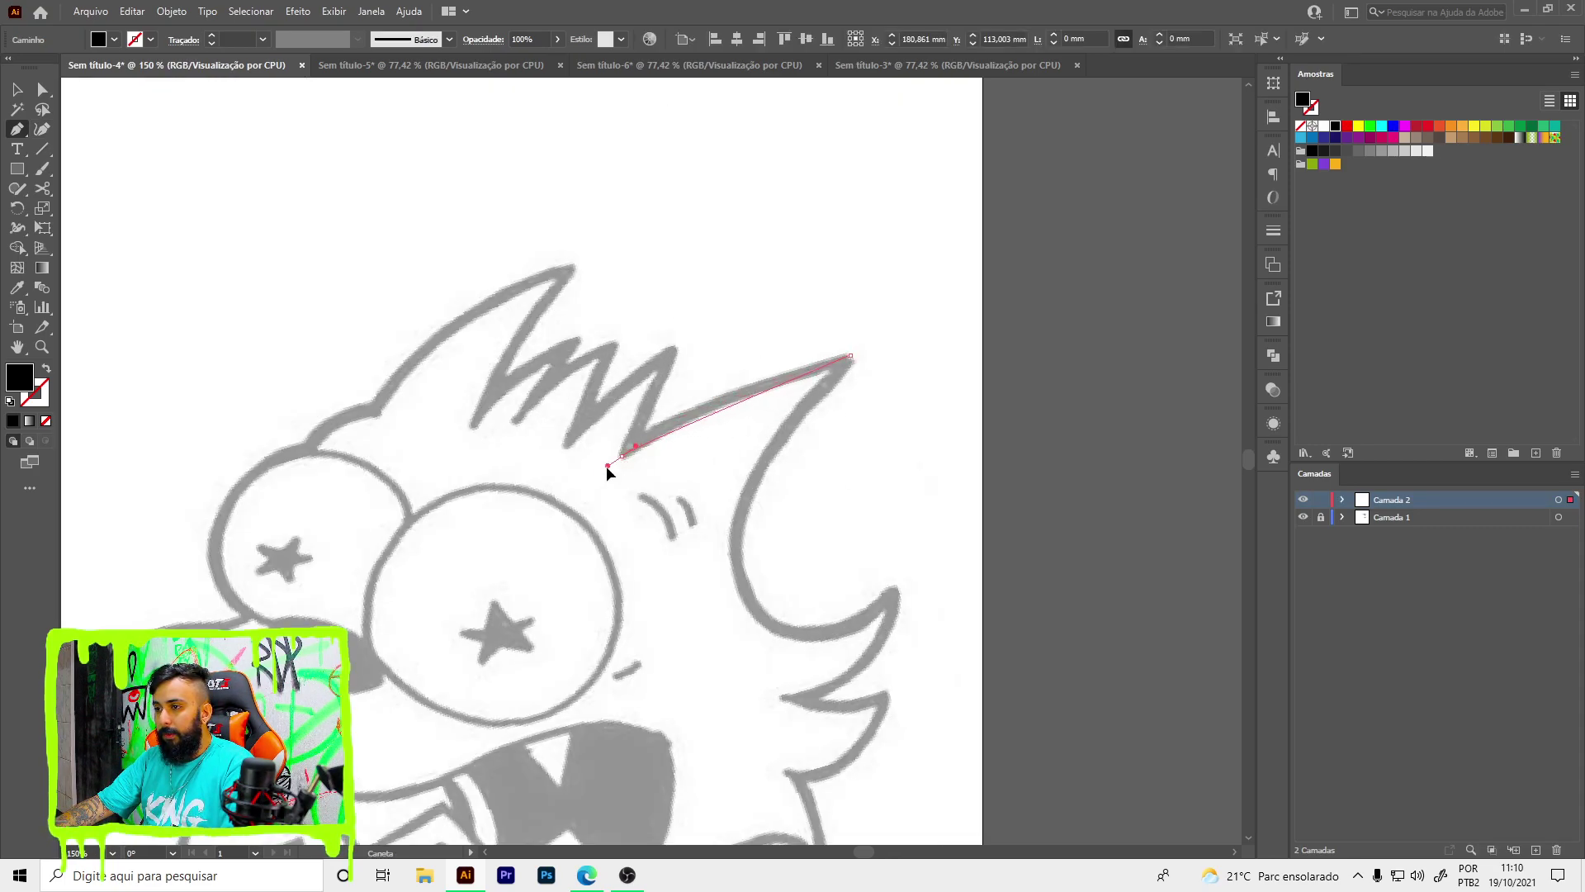
left_click(673, 347)
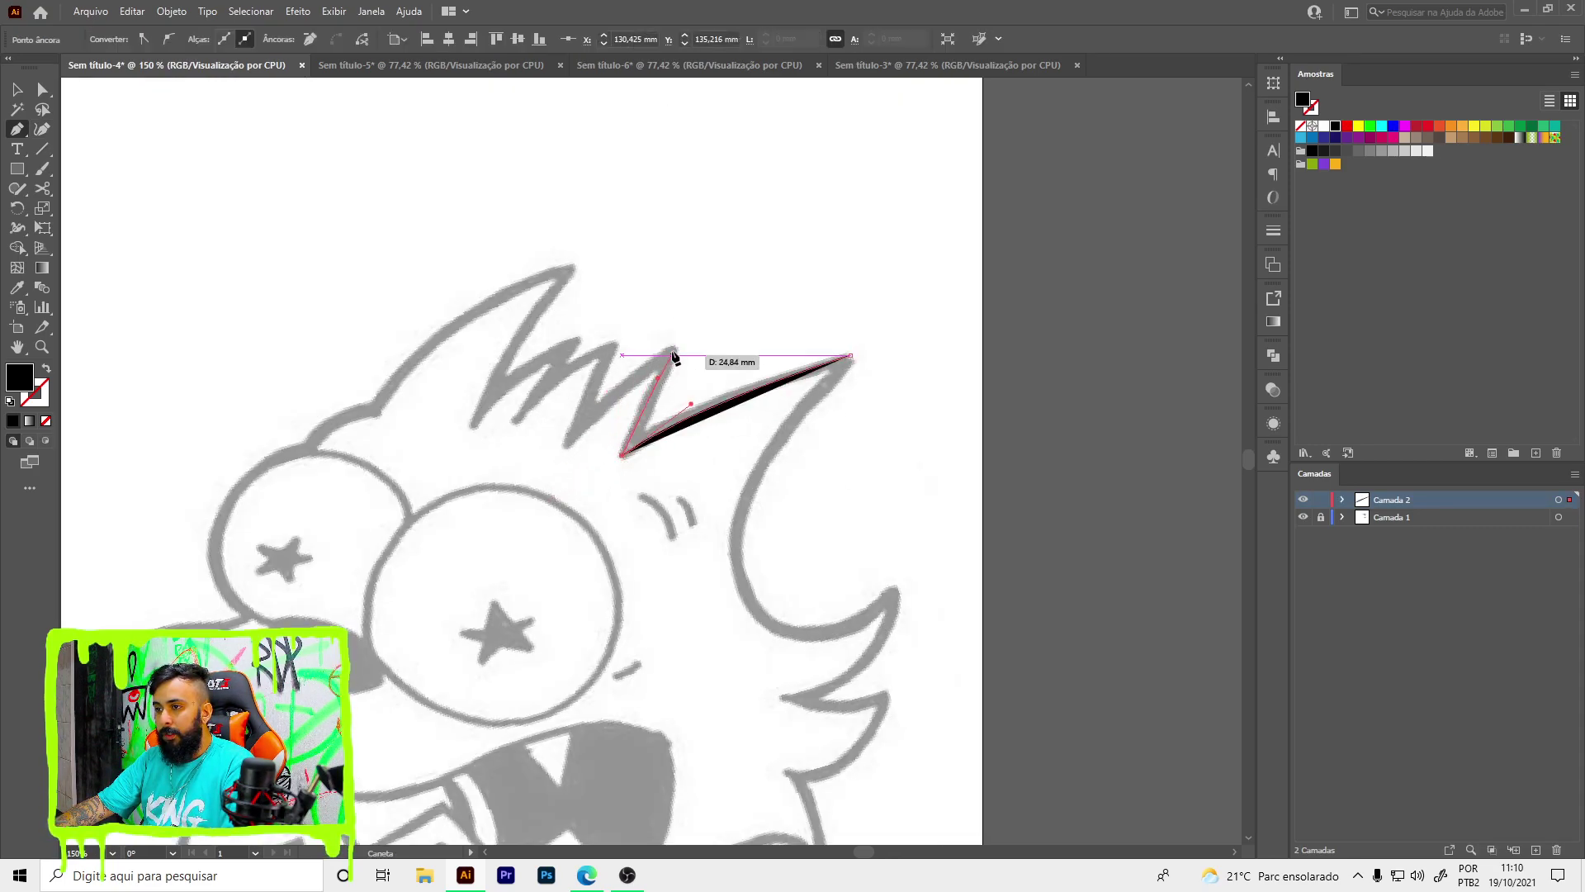
key("shift+x")
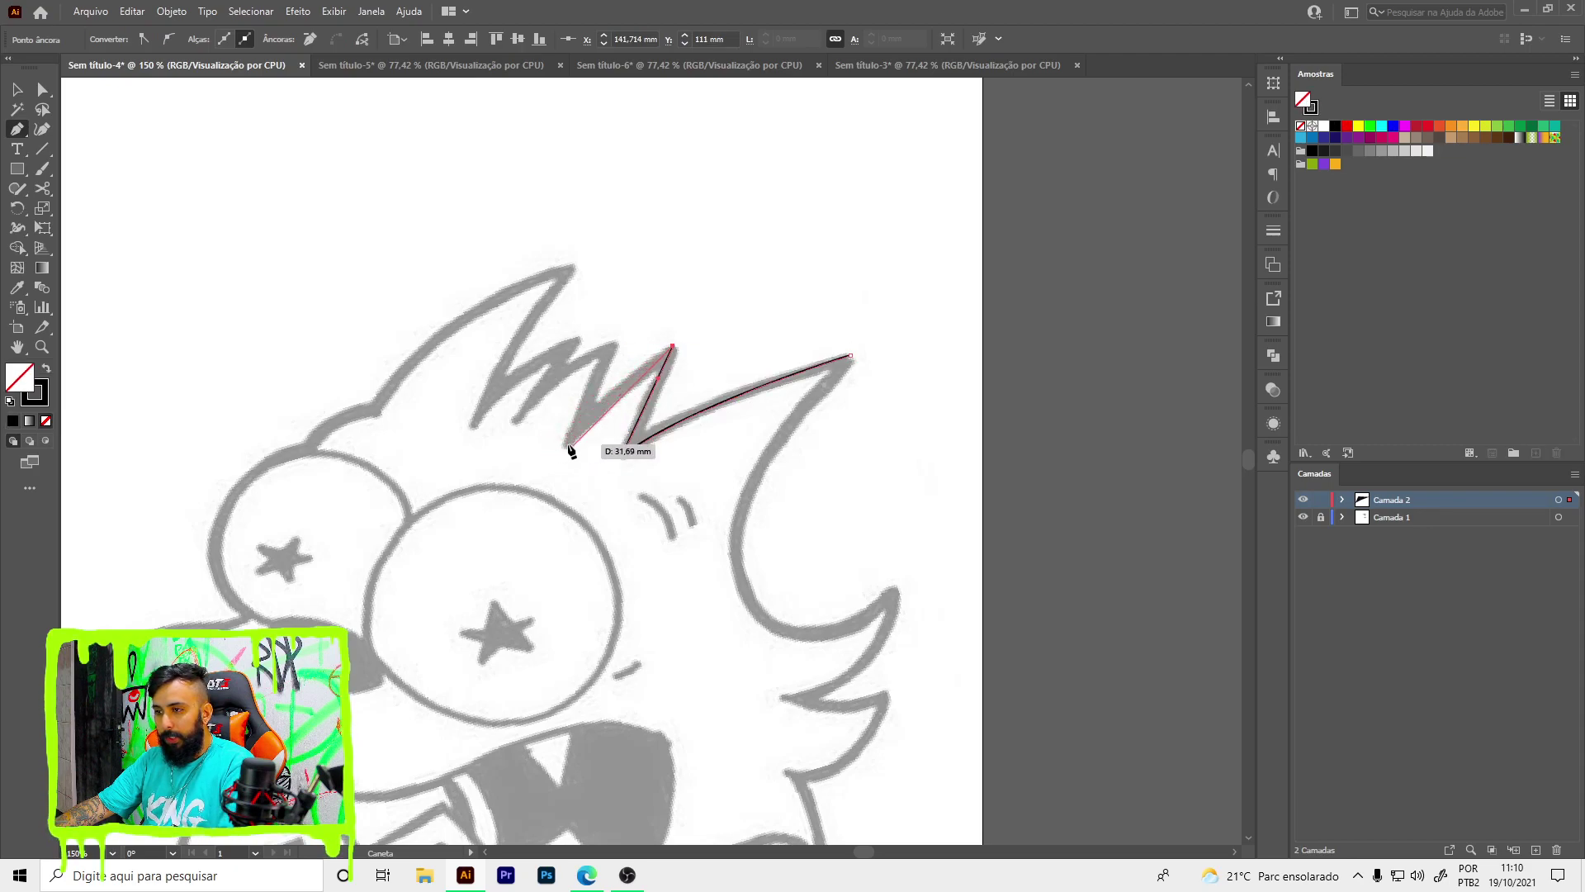
left_click_drag(568, 445, 533, 495)
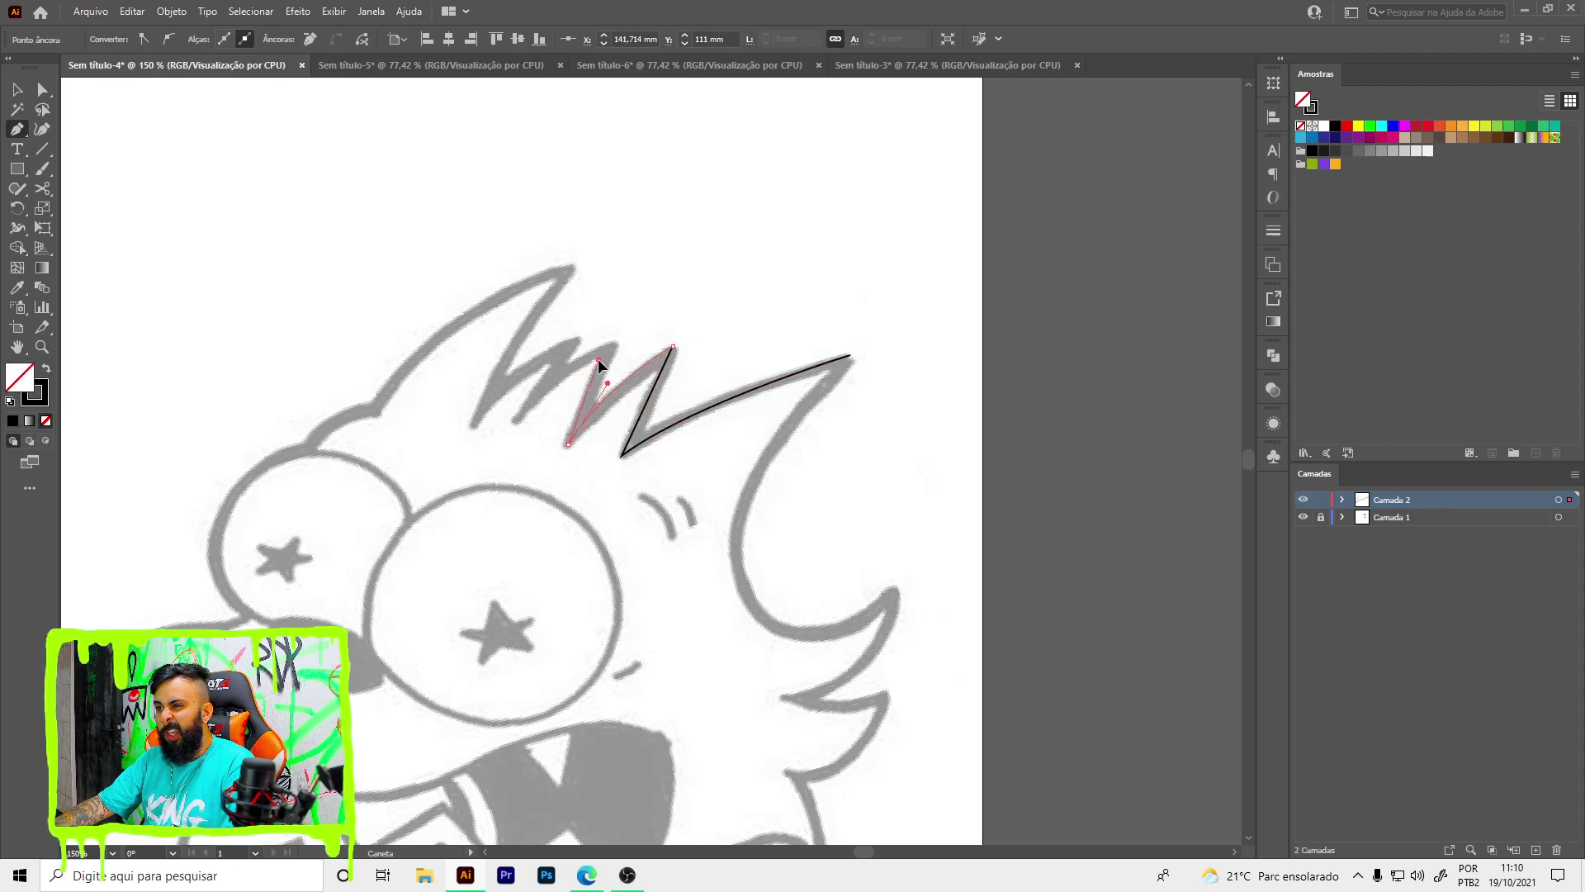
left_click(616, 340)
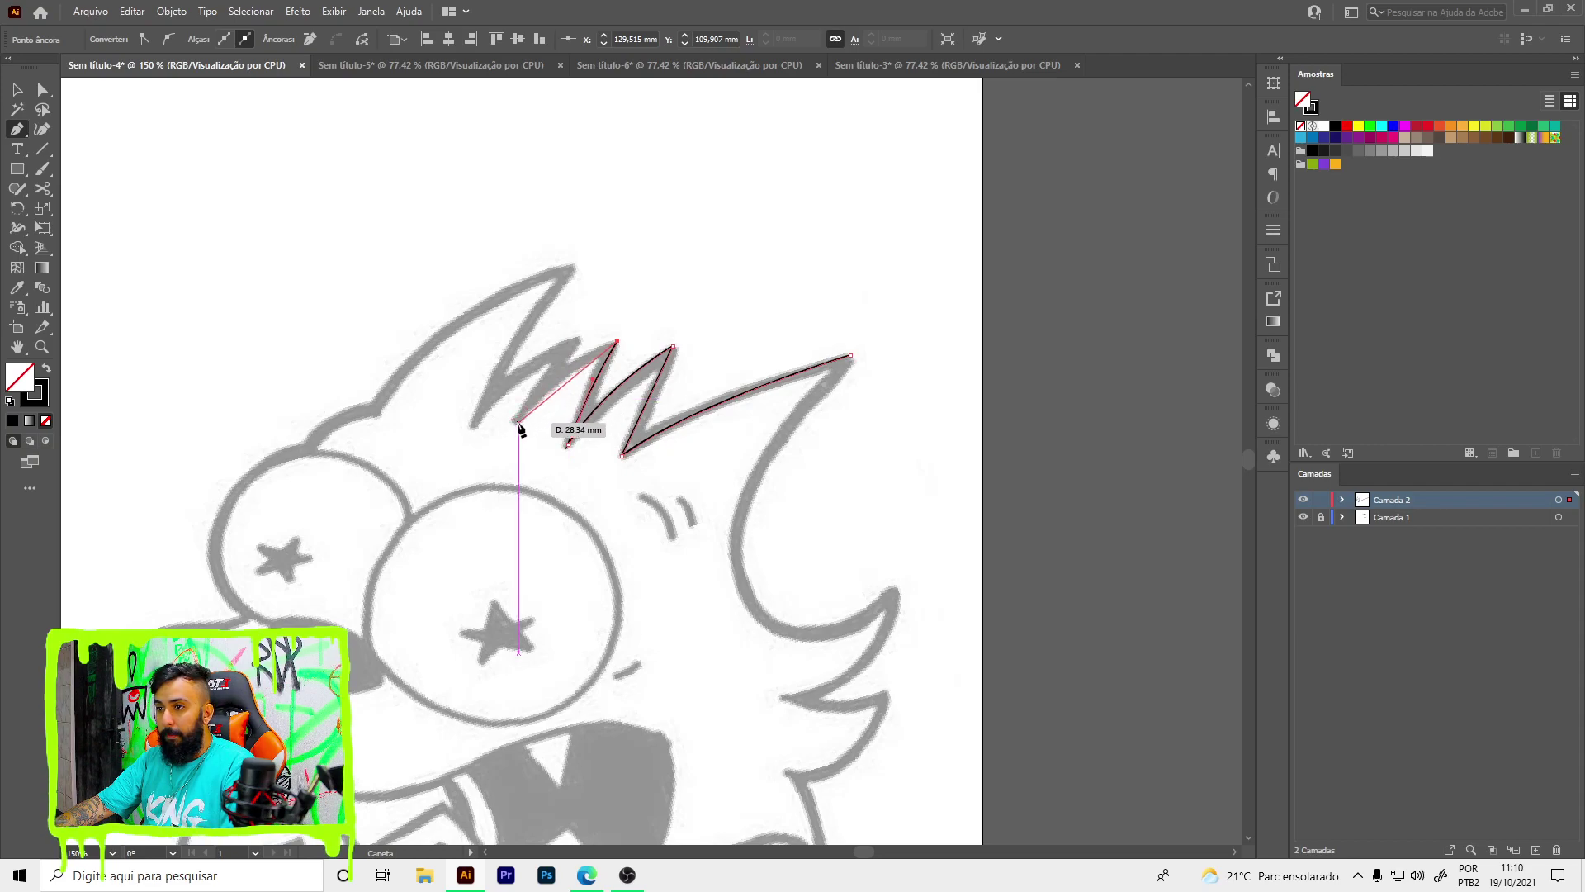
mouse_move(519, 424)
left_mouse_down()
mouse_move(488, 475)
mouse_move(457, 457)
left_mouse_up()
left_click(581, 340)
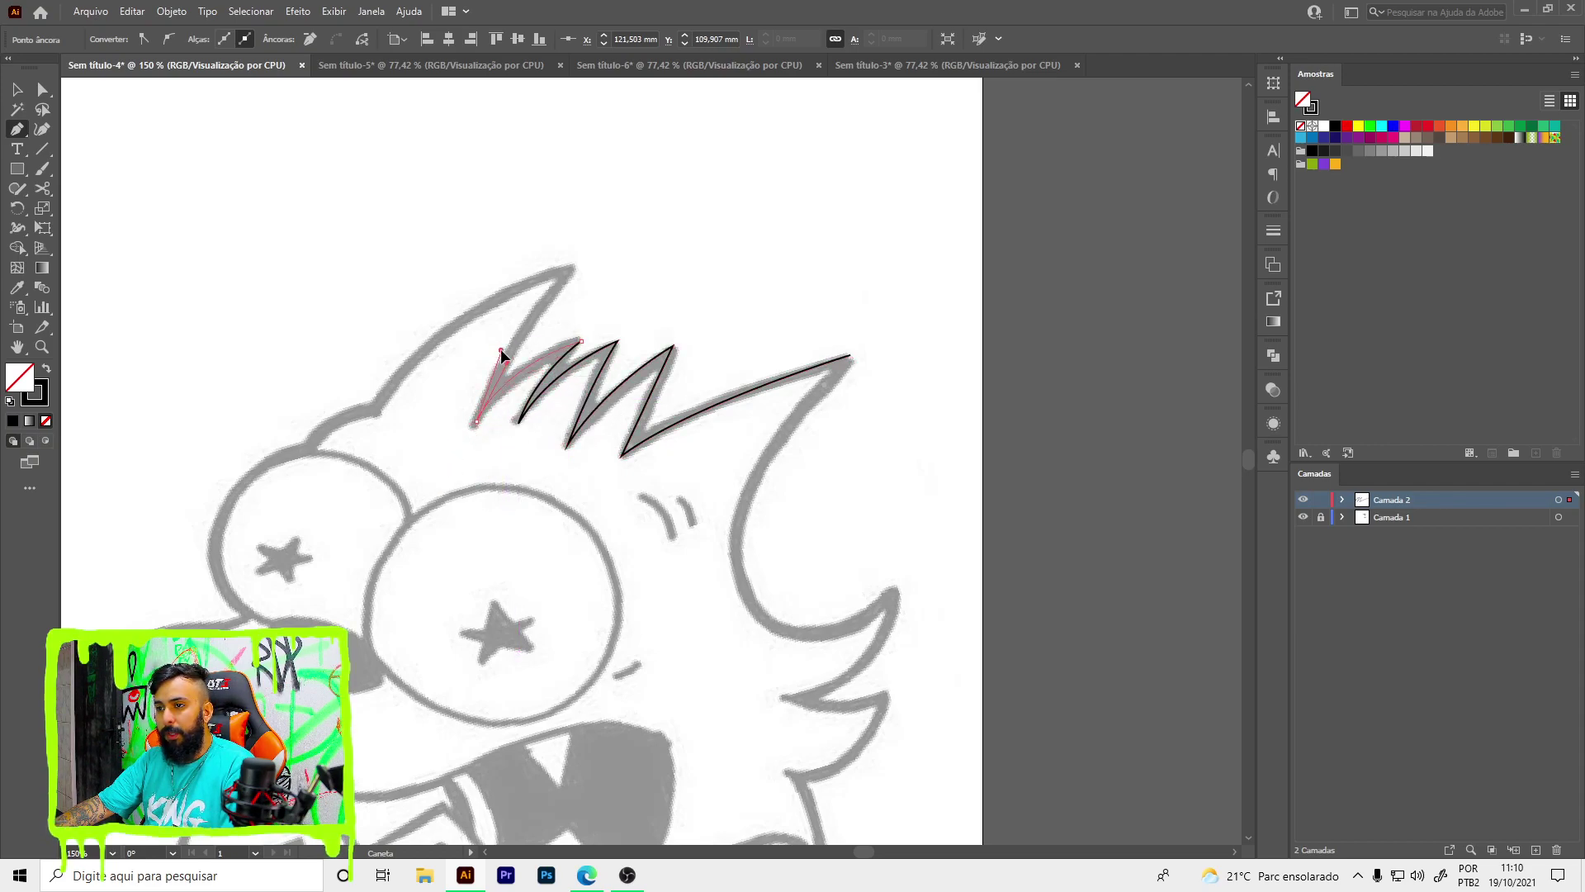
left_click_drag(501, 349, 494, 351)
left_click(571, 267)
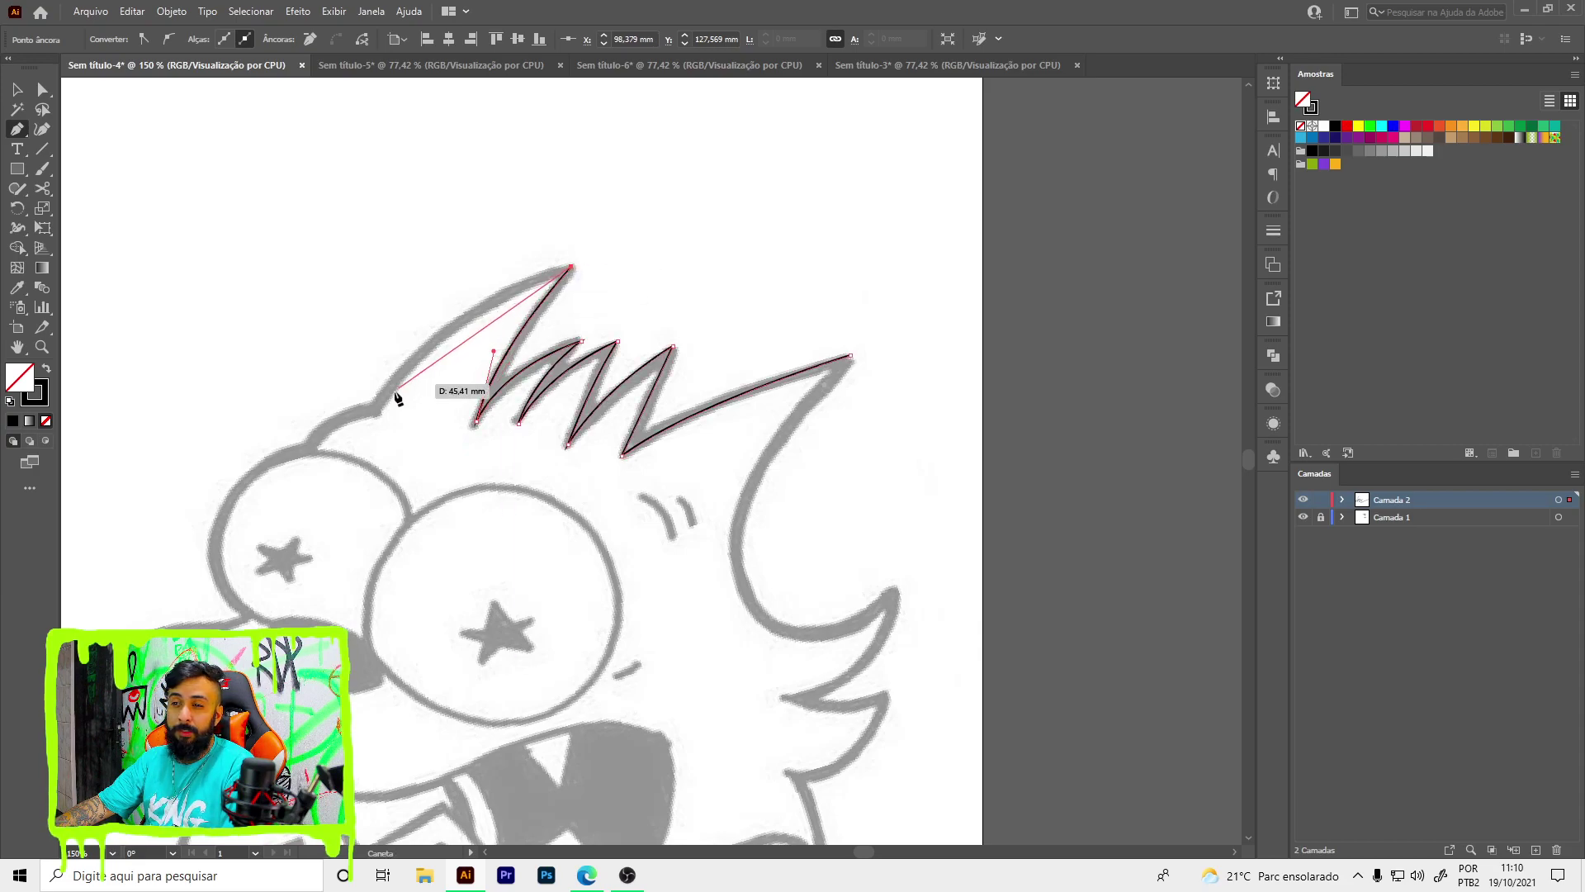
left_click_drag(379, 409, 330, 517)
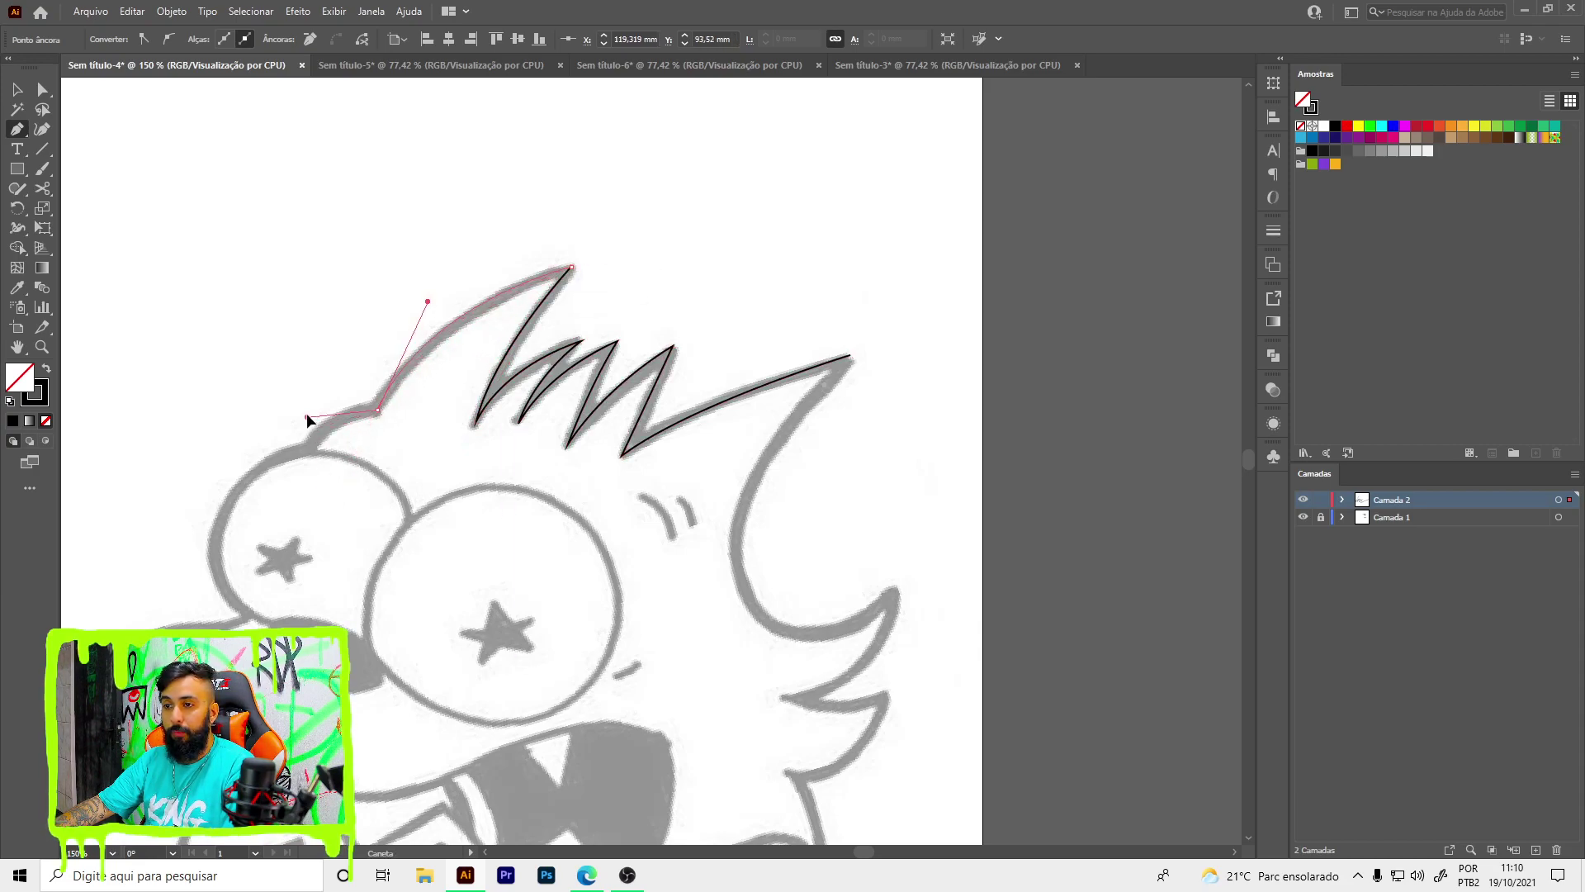
left_click(310, 453)
key("v")
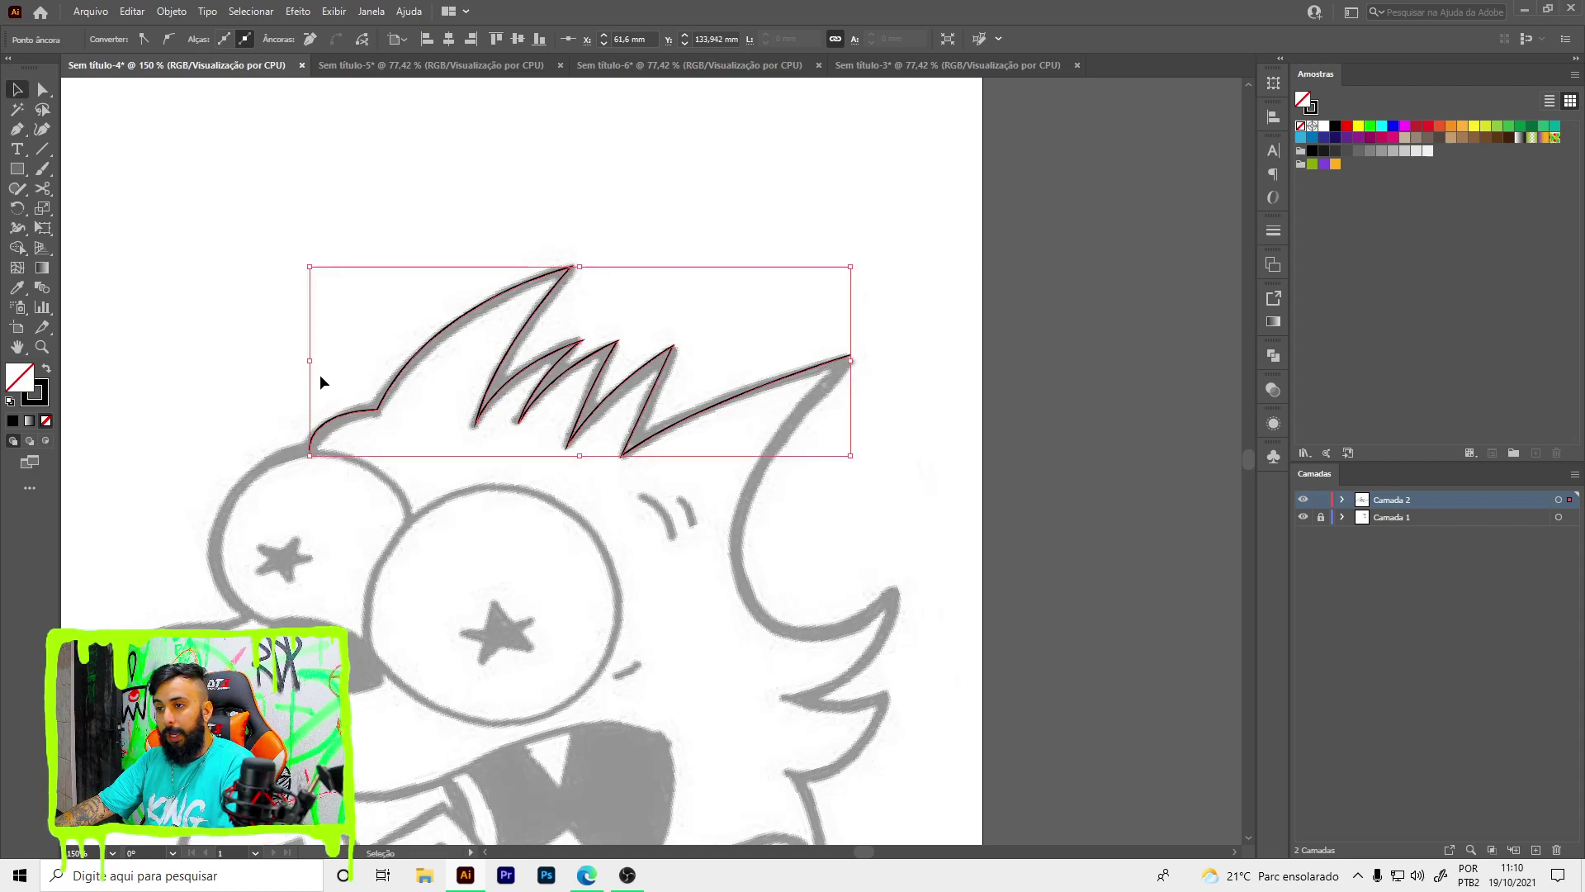
- Give the hair outline a 6 pt stroke weight
left_click(409, 236)
left_click(562, 396)
type("6")
key("Return")
left_click(456, 348)
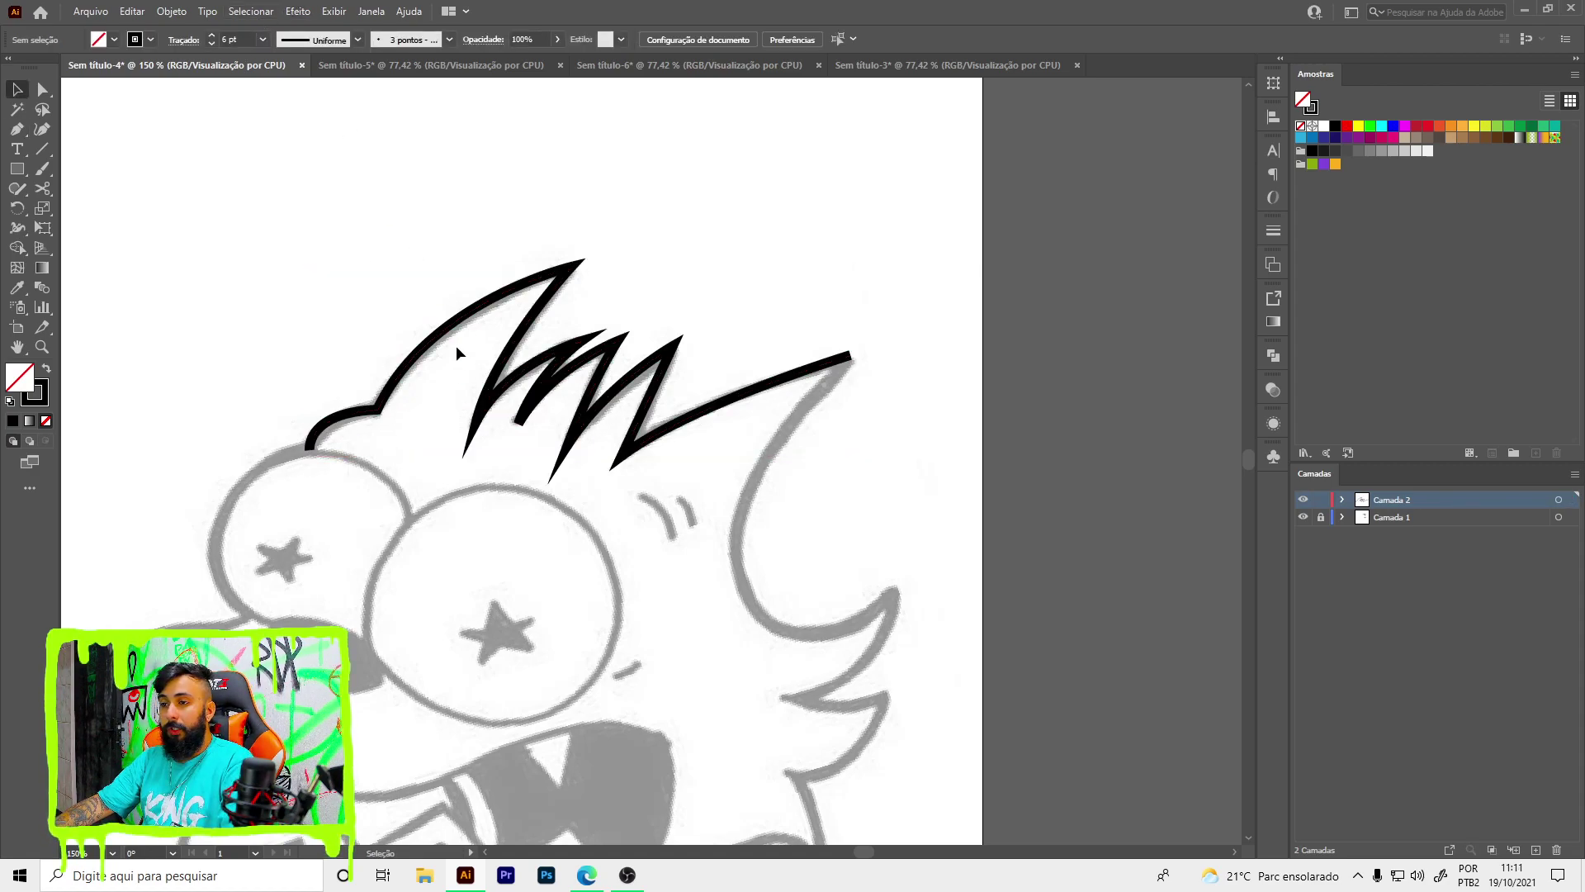
- Extend the outline from the hair's right end down the head and around the cheek
left_click(852, 357)
left_click(773, 425)
left_click(716, 587)
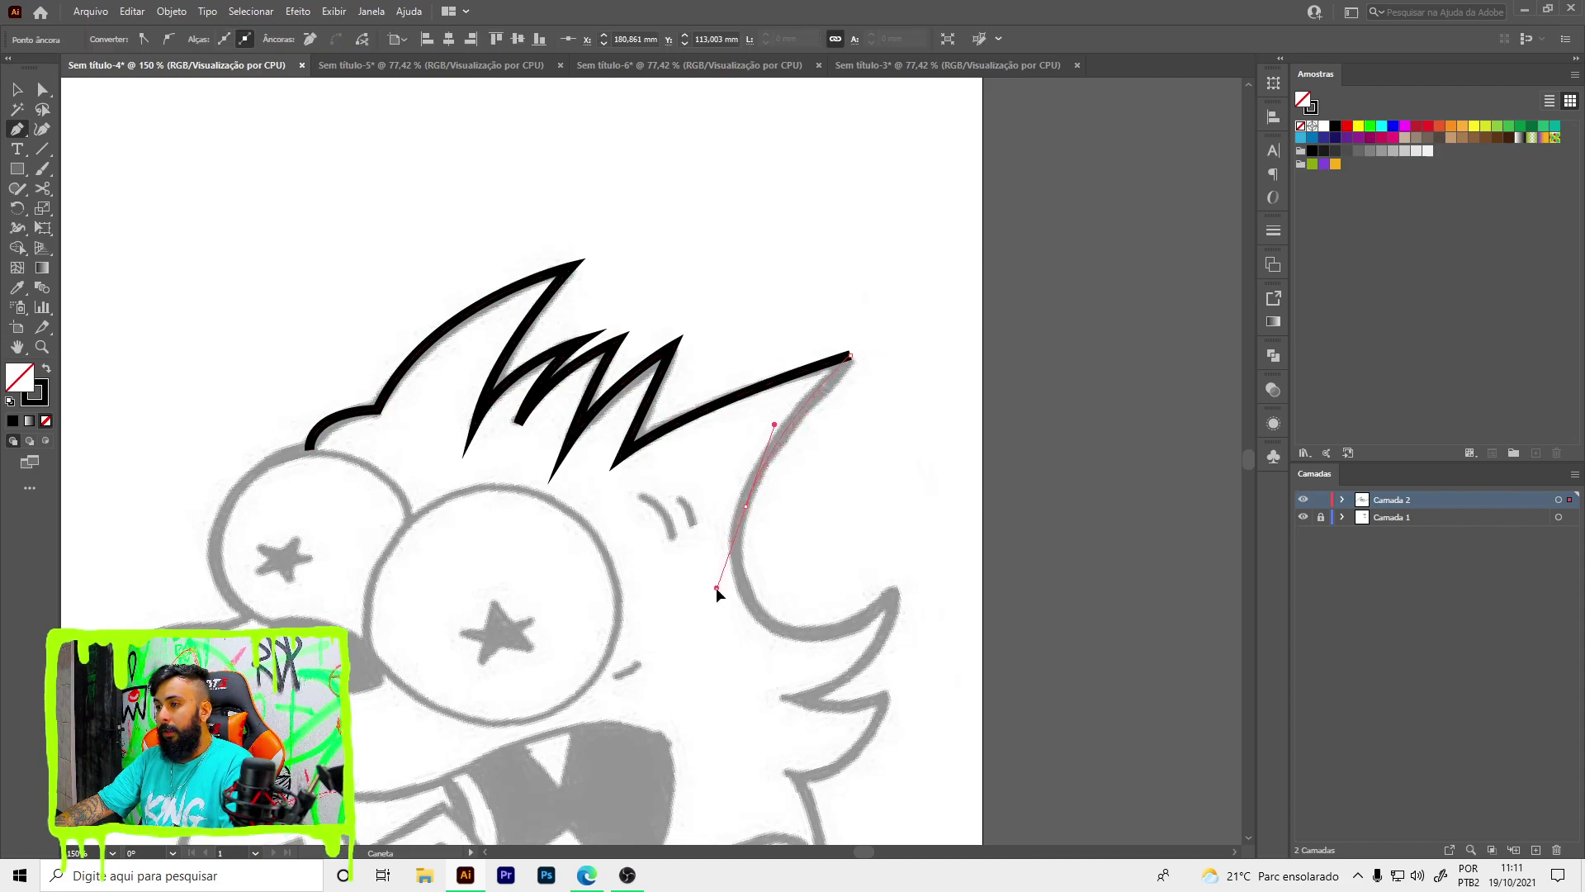
left_click_drag(896, 588, 971, 514)
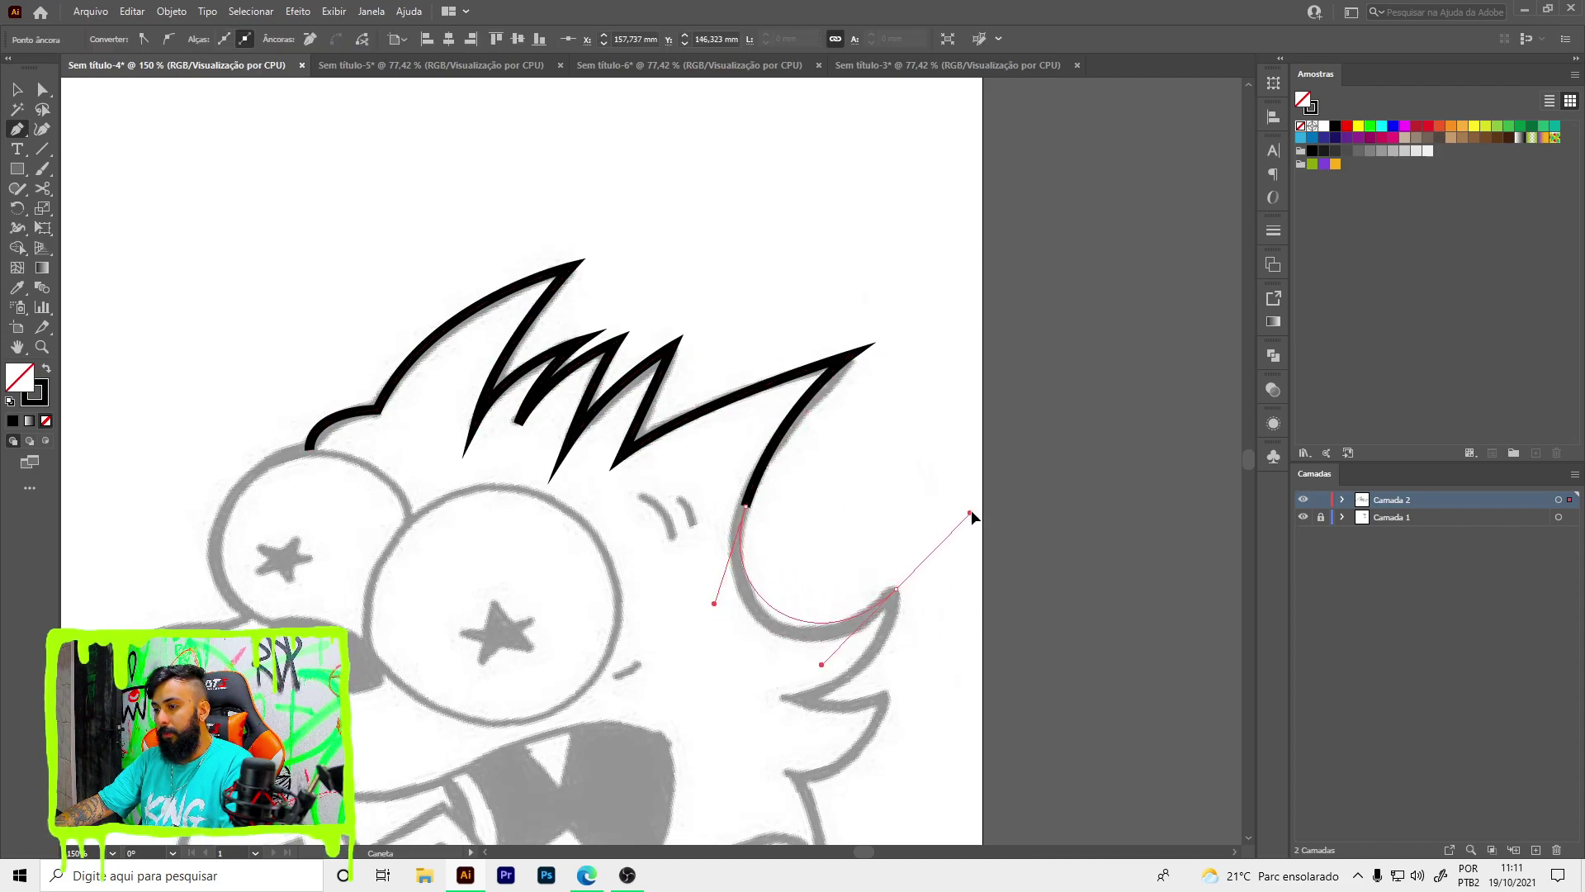
left_click_drag(913, 651, 895, 668)
scroll(895, 668, "down", 3)
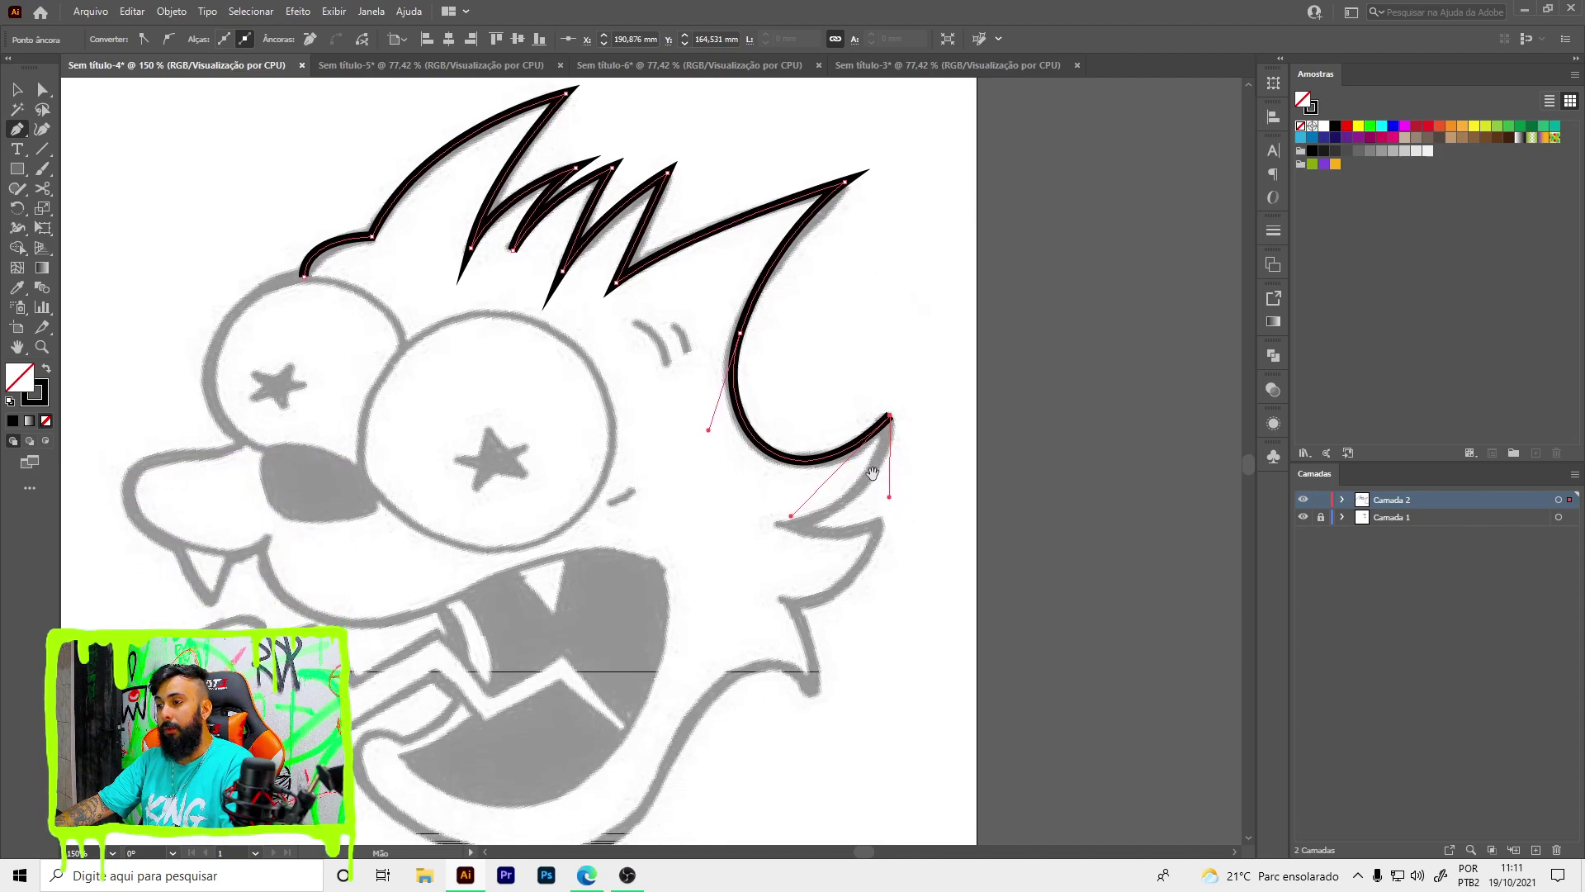
left_click_drag(778, 526, 749, 527)
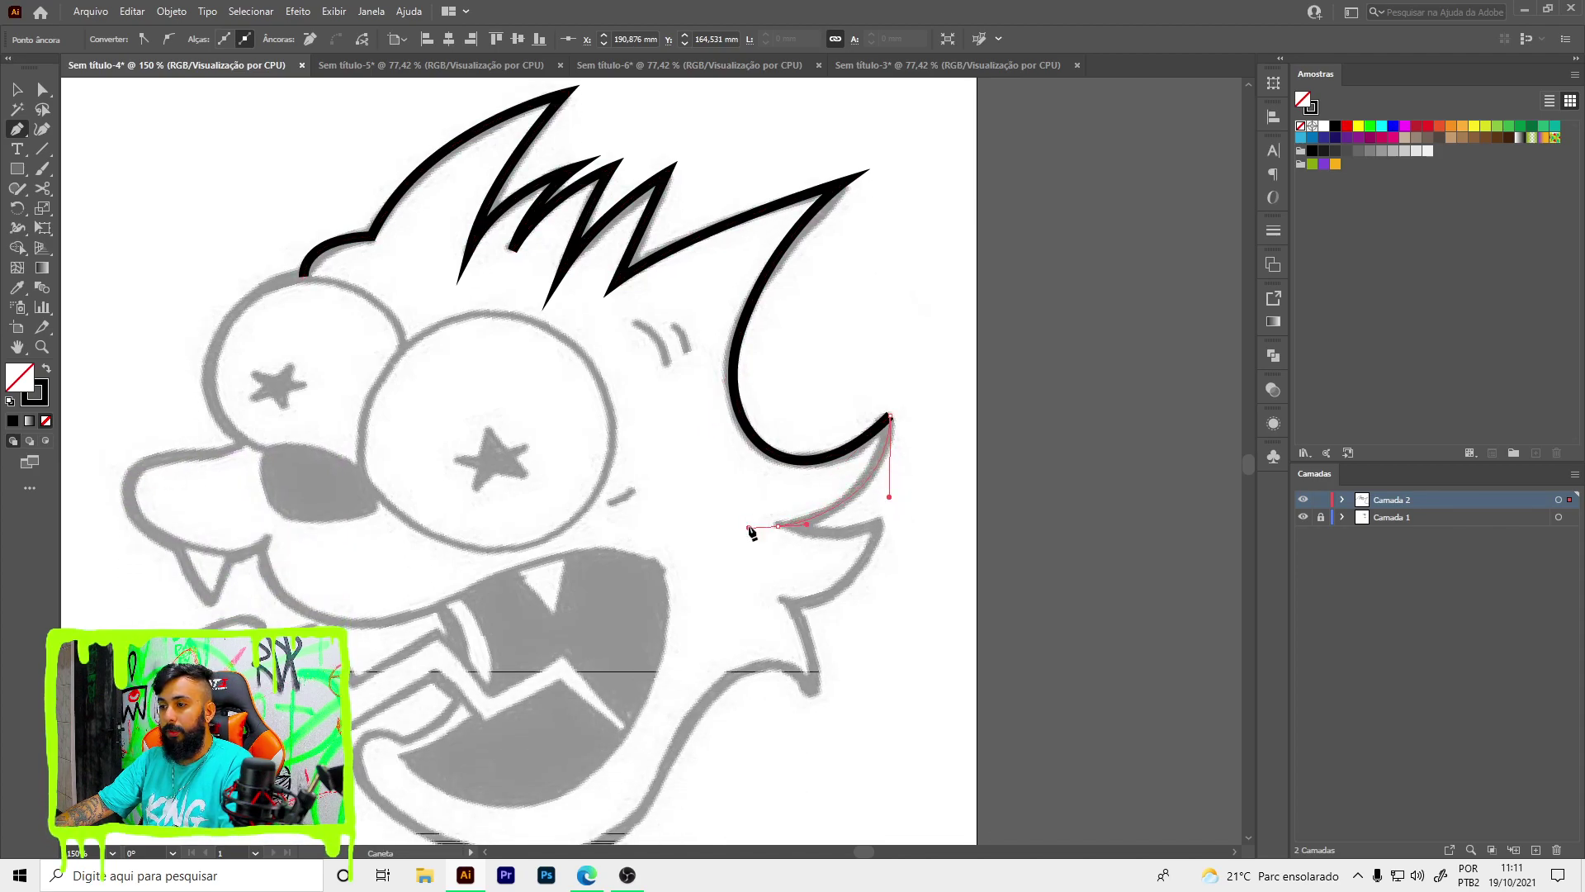
key("v")
key("ctrl+0")
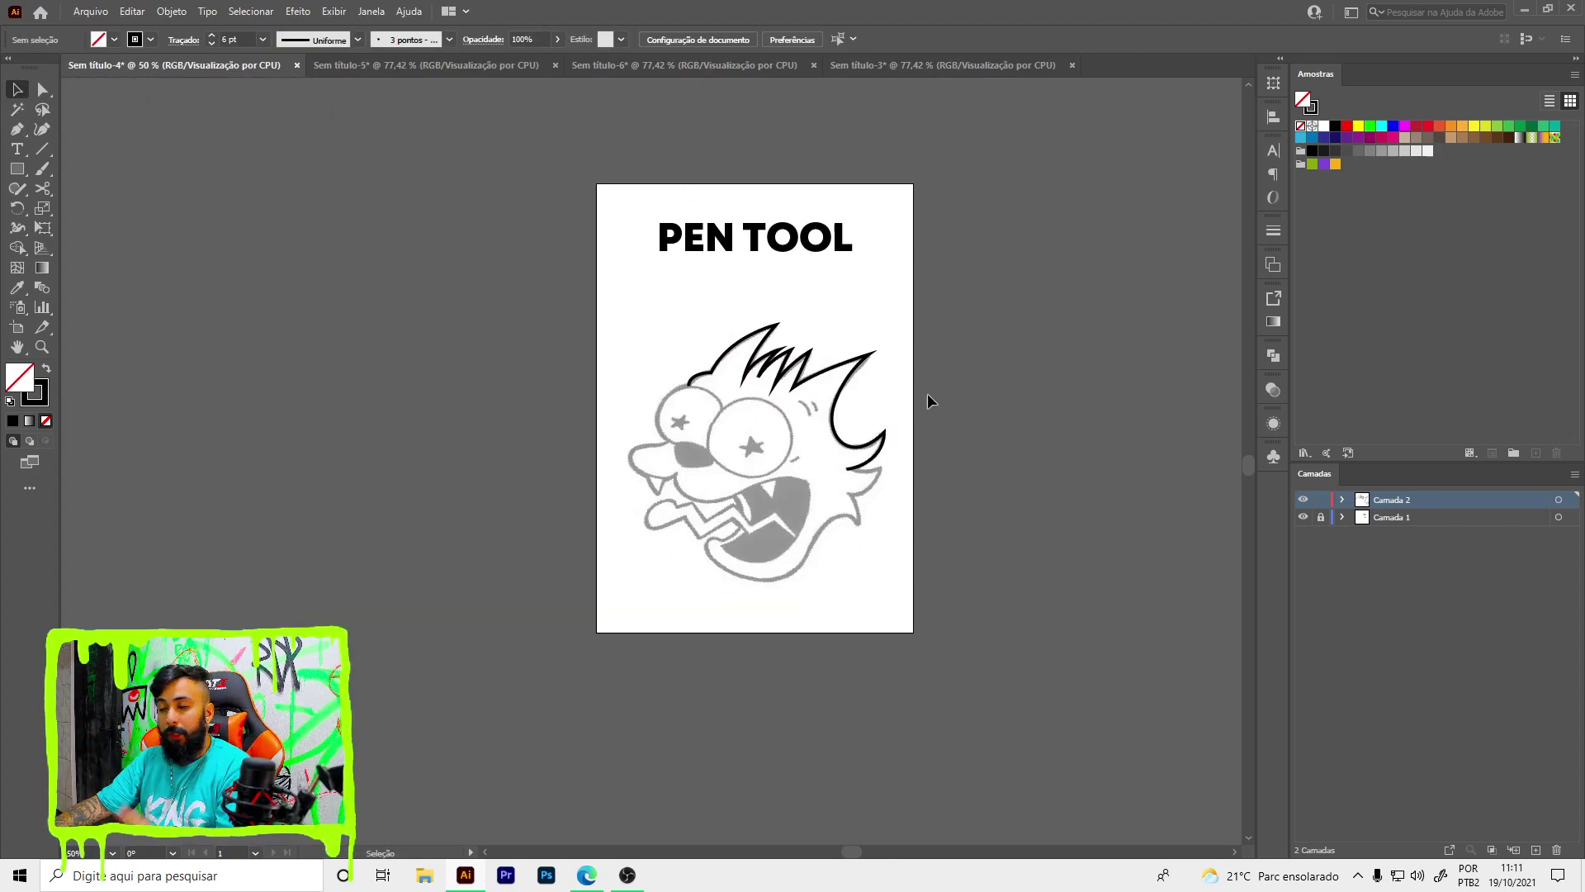
key("ctrl+1")
key("p")
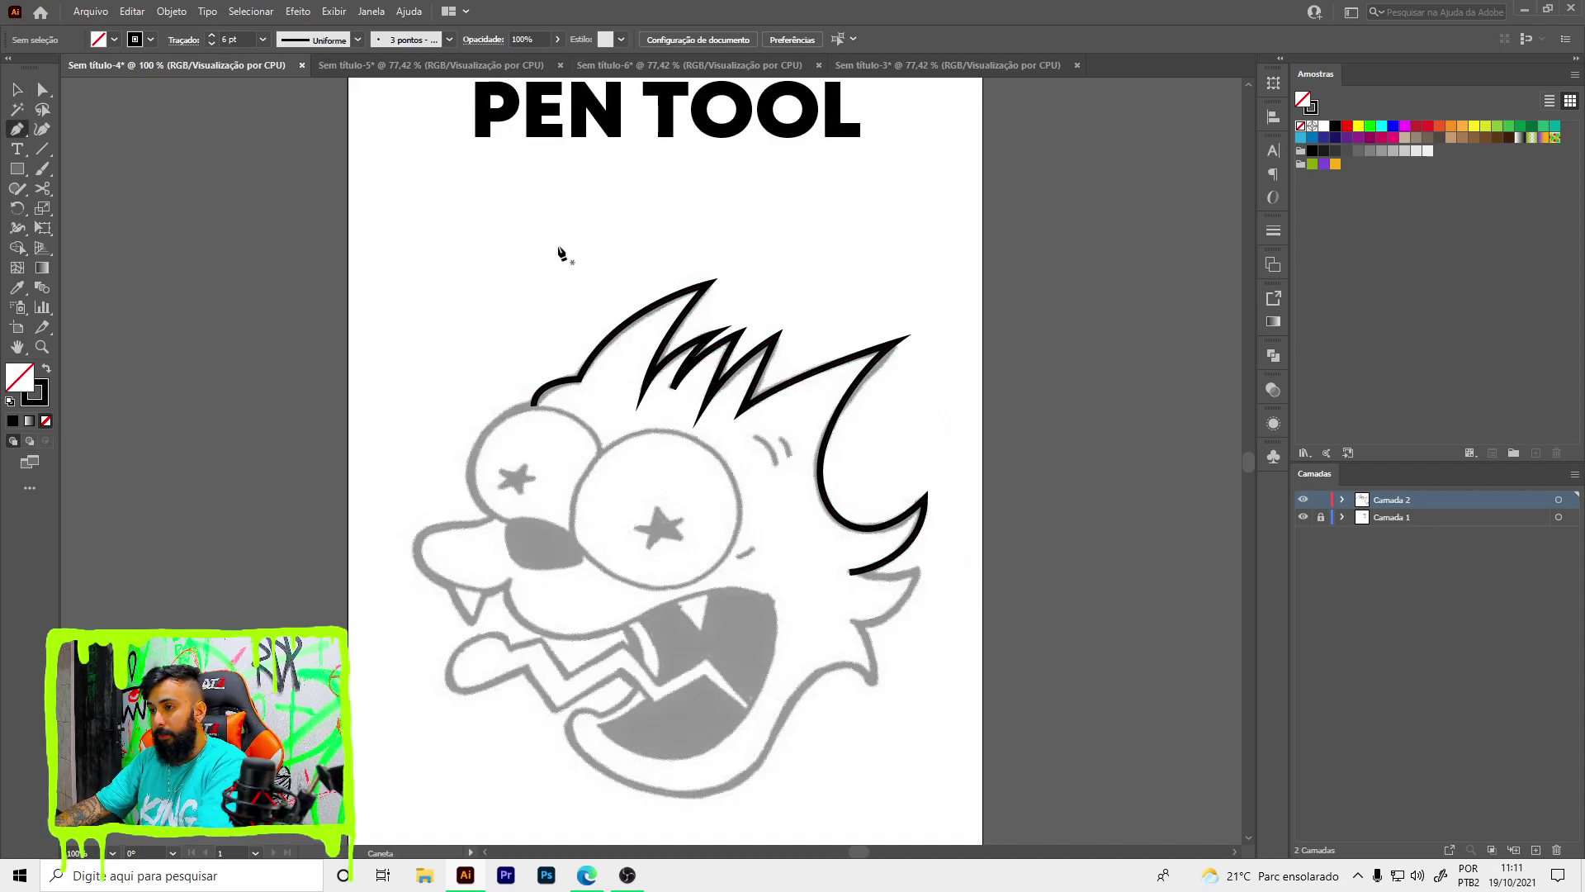
scroll(453, 259, "up", 2)
left_click(460, 311)
left_click(592, 237)
left_click(652, 344)
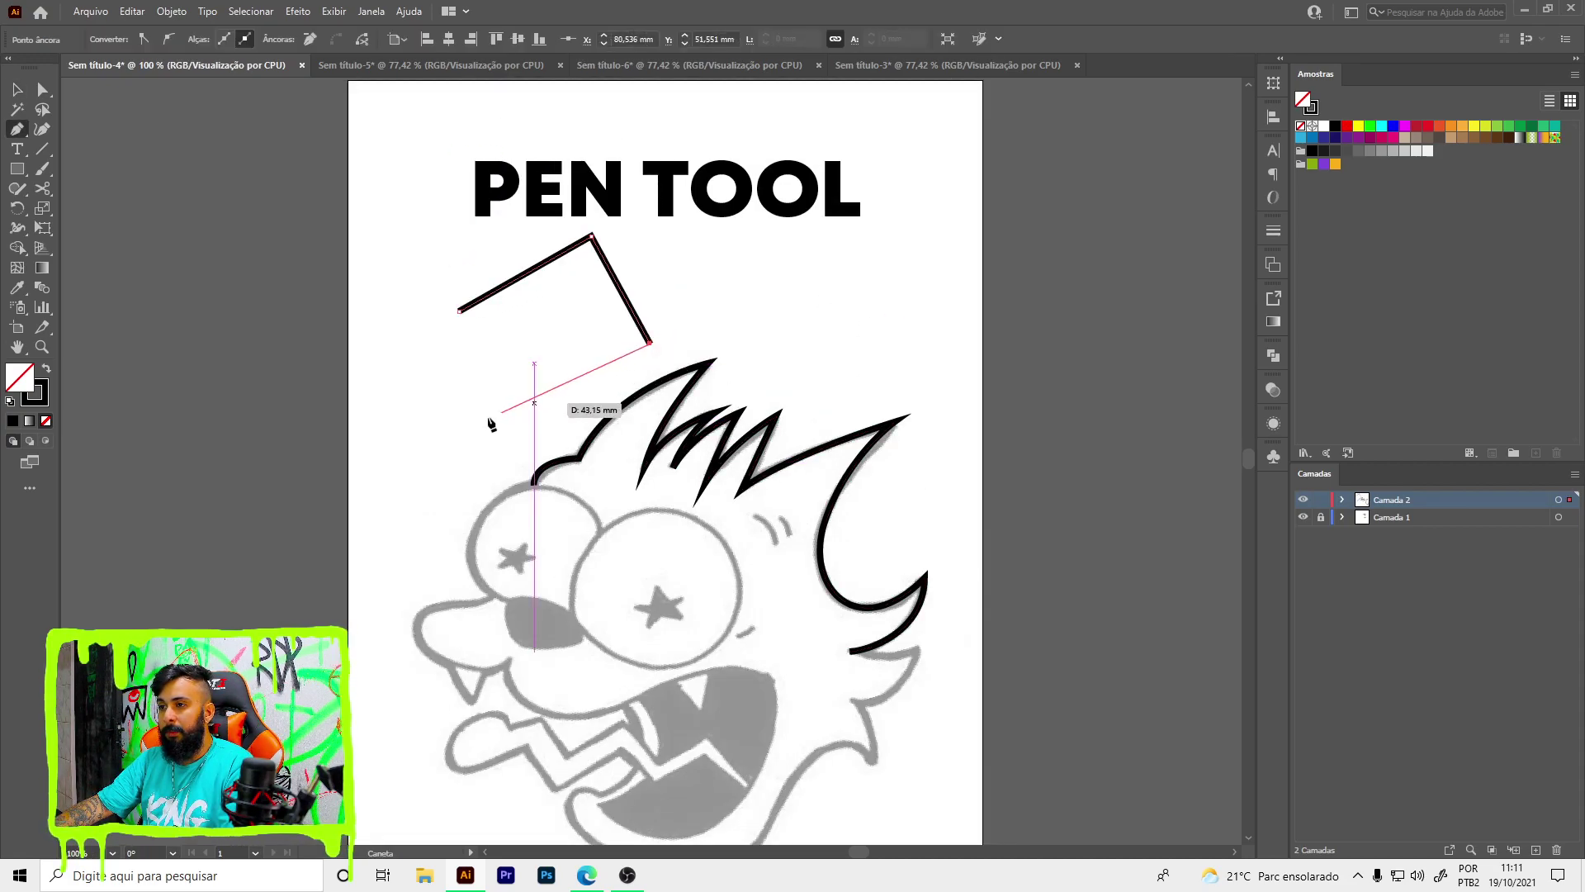
left_click(392, 450)
left_click(422, 343)
left_click(515, 358)
left_click(476, 523)
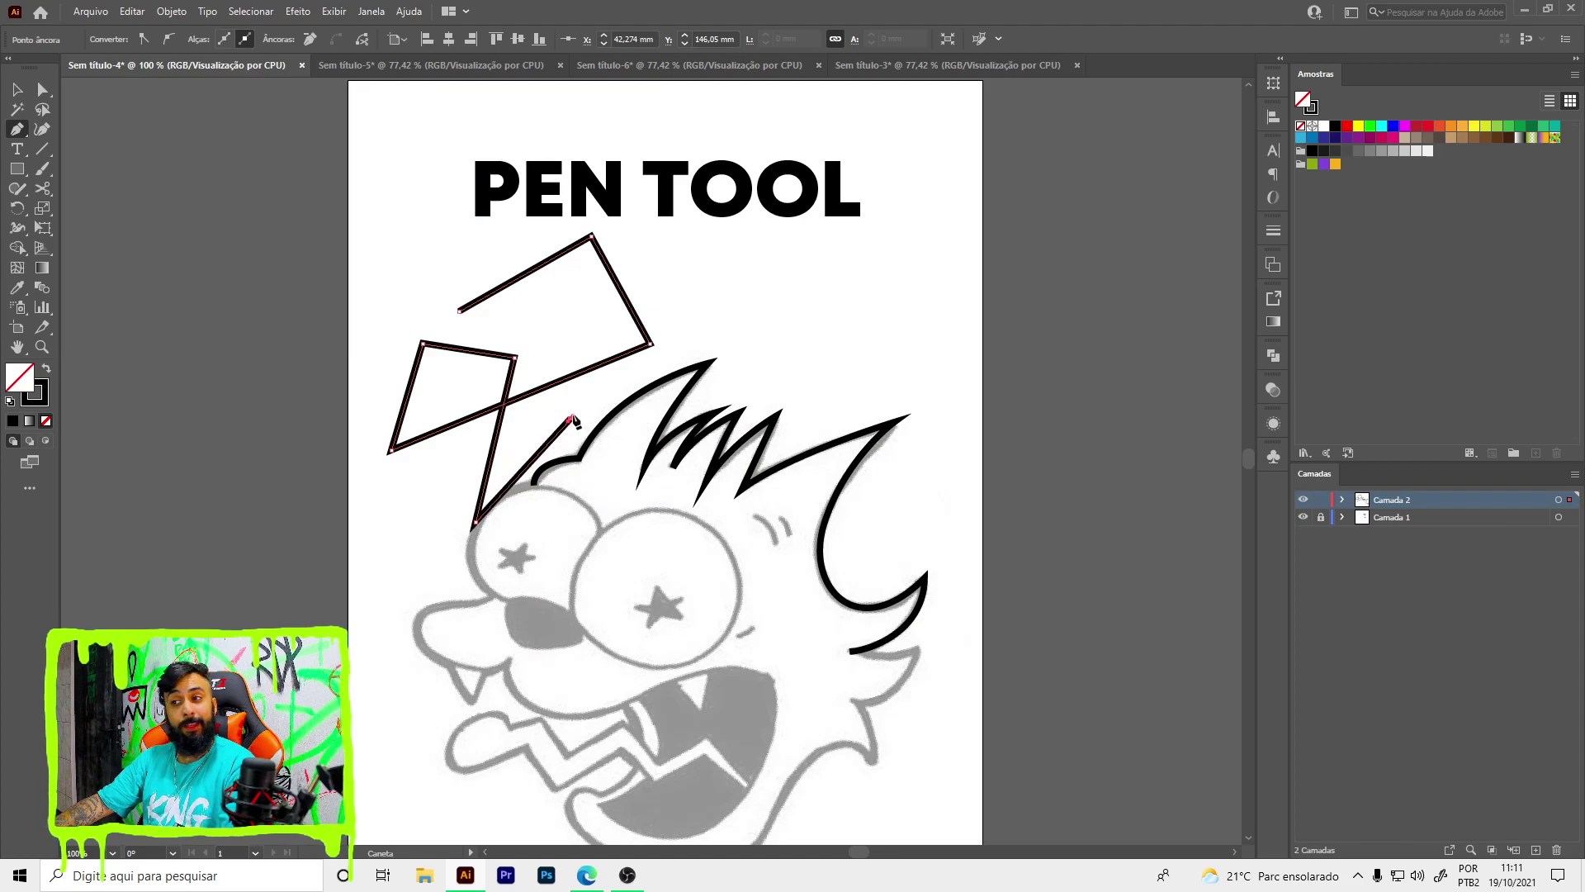
left_click(571, 417)
left_click(535, 316)
key("ctrl+h")
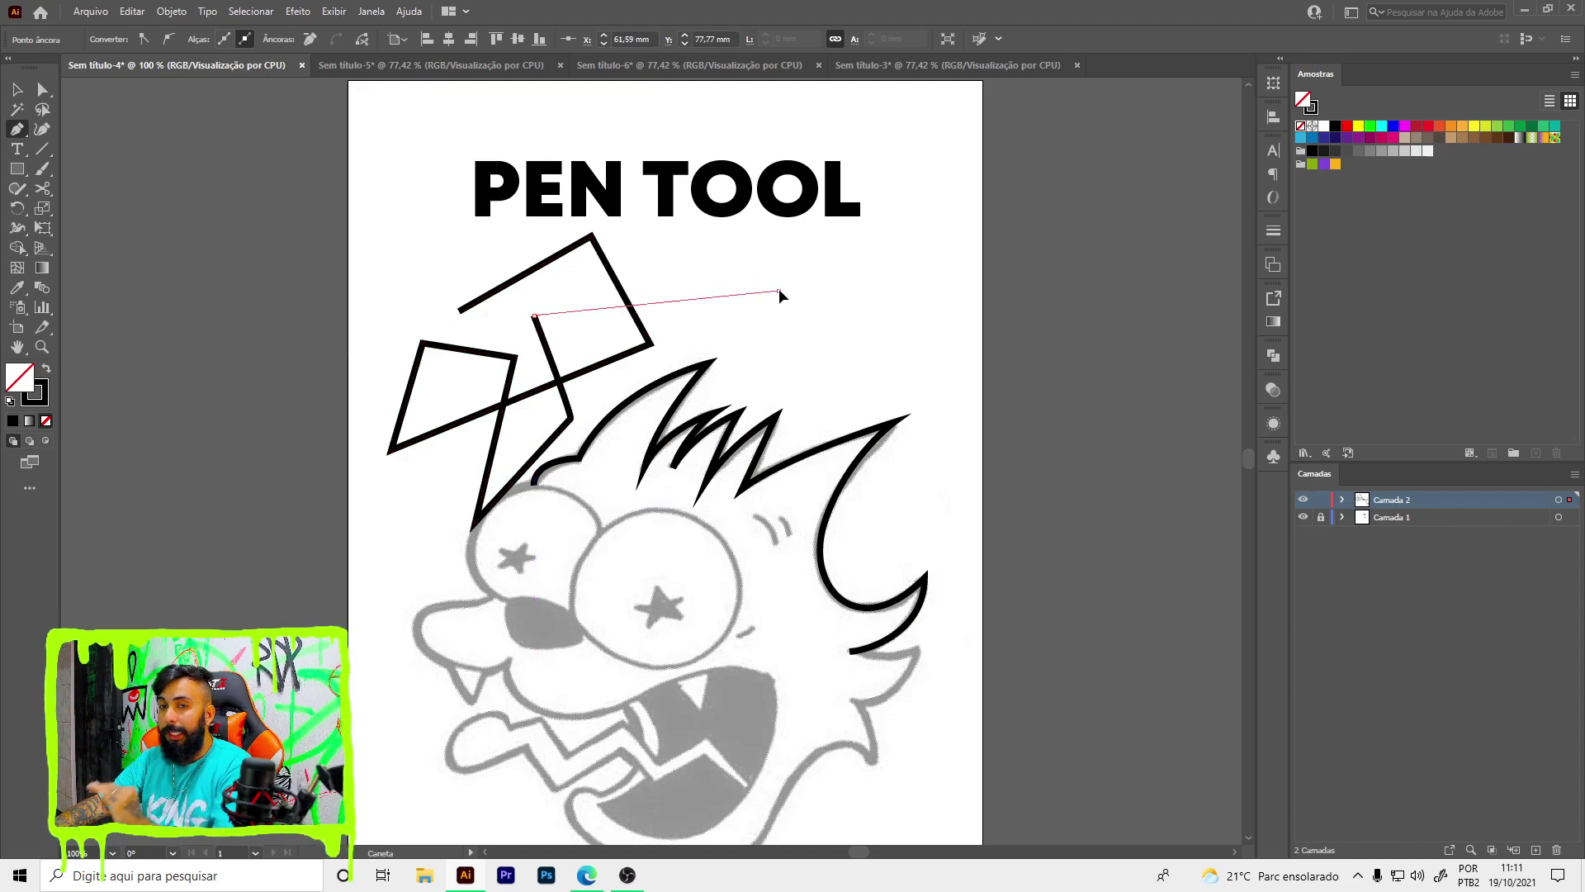
left_click_drag(779, 290, 867, 335)
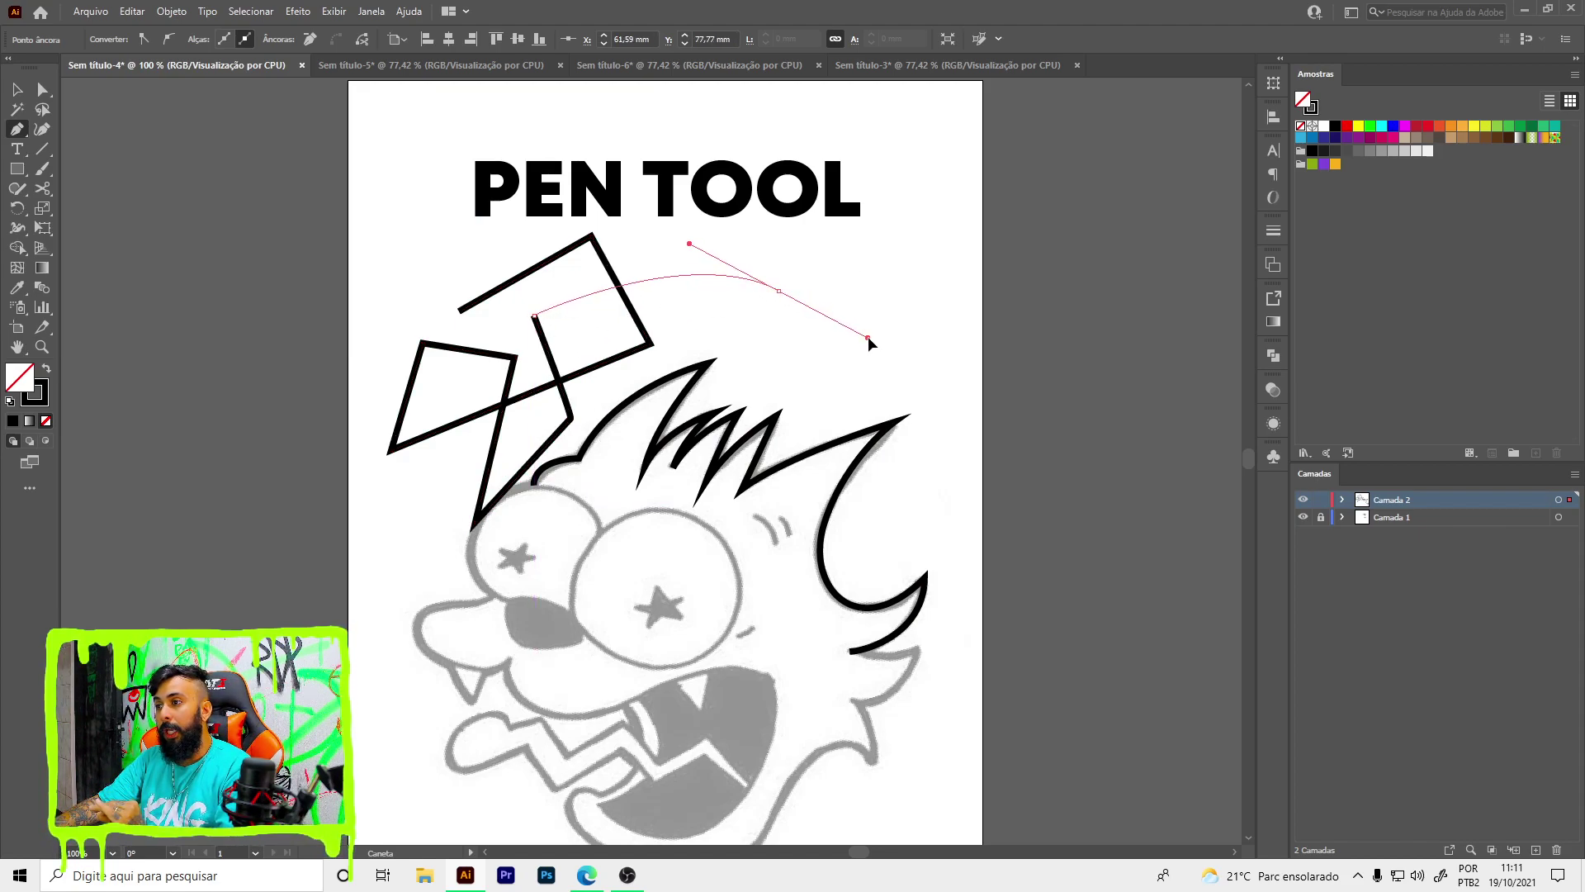
left_click_drag(947, 201, 924, 126)
left_click_drag(1037, 229, 1040, 355)
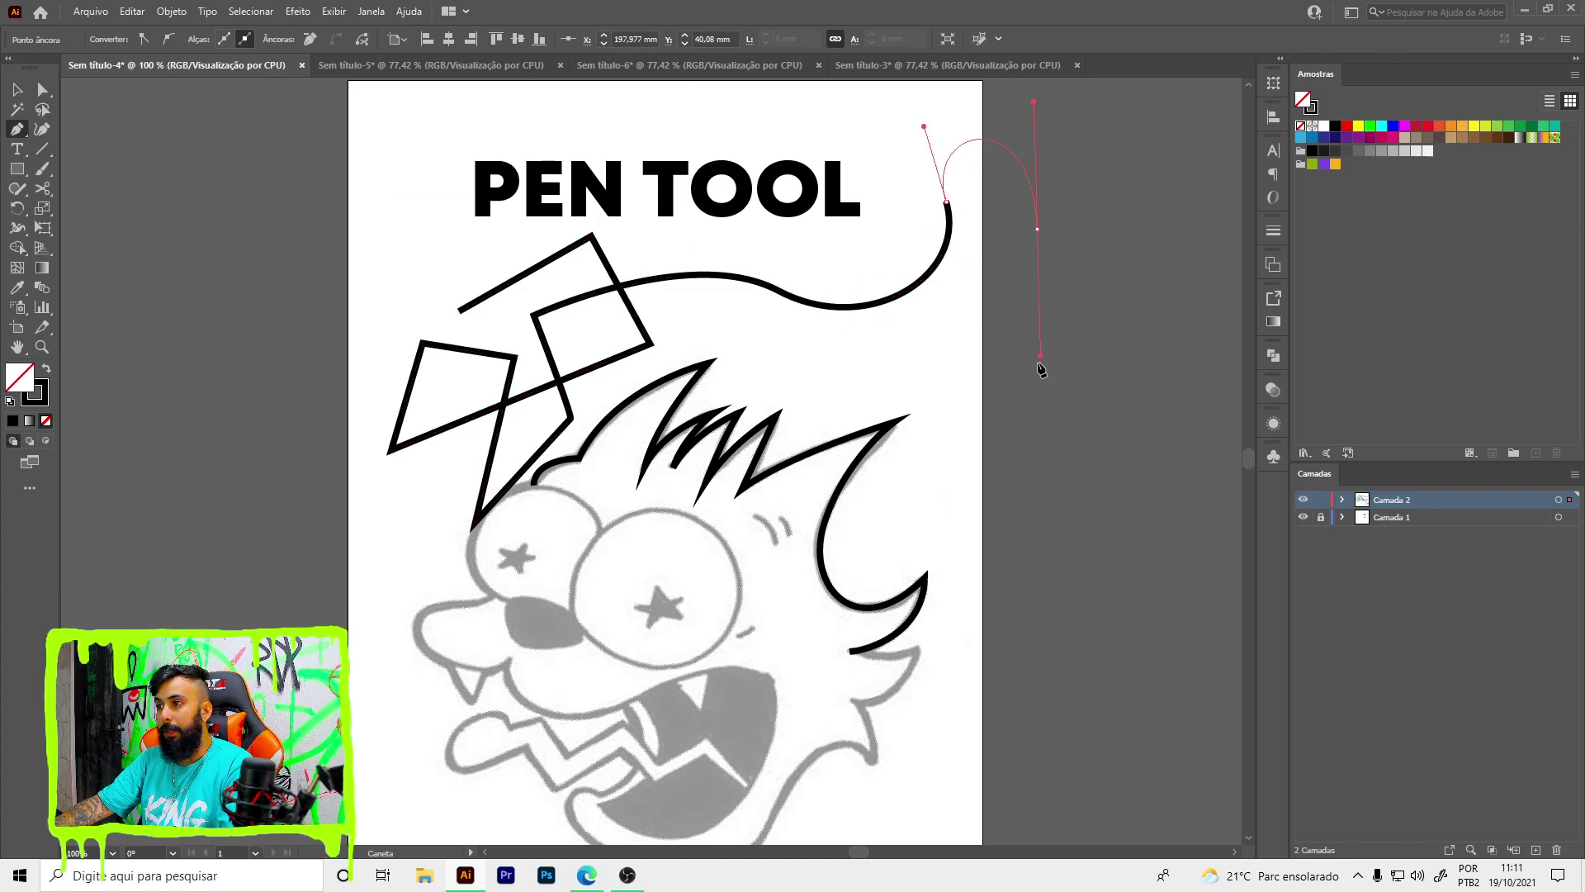
left_click_drag(909, 363, 818, 331)
left_click_drag(889, 517, 1054, 493)
left_click_drag(1145, 569, 1130, 633)
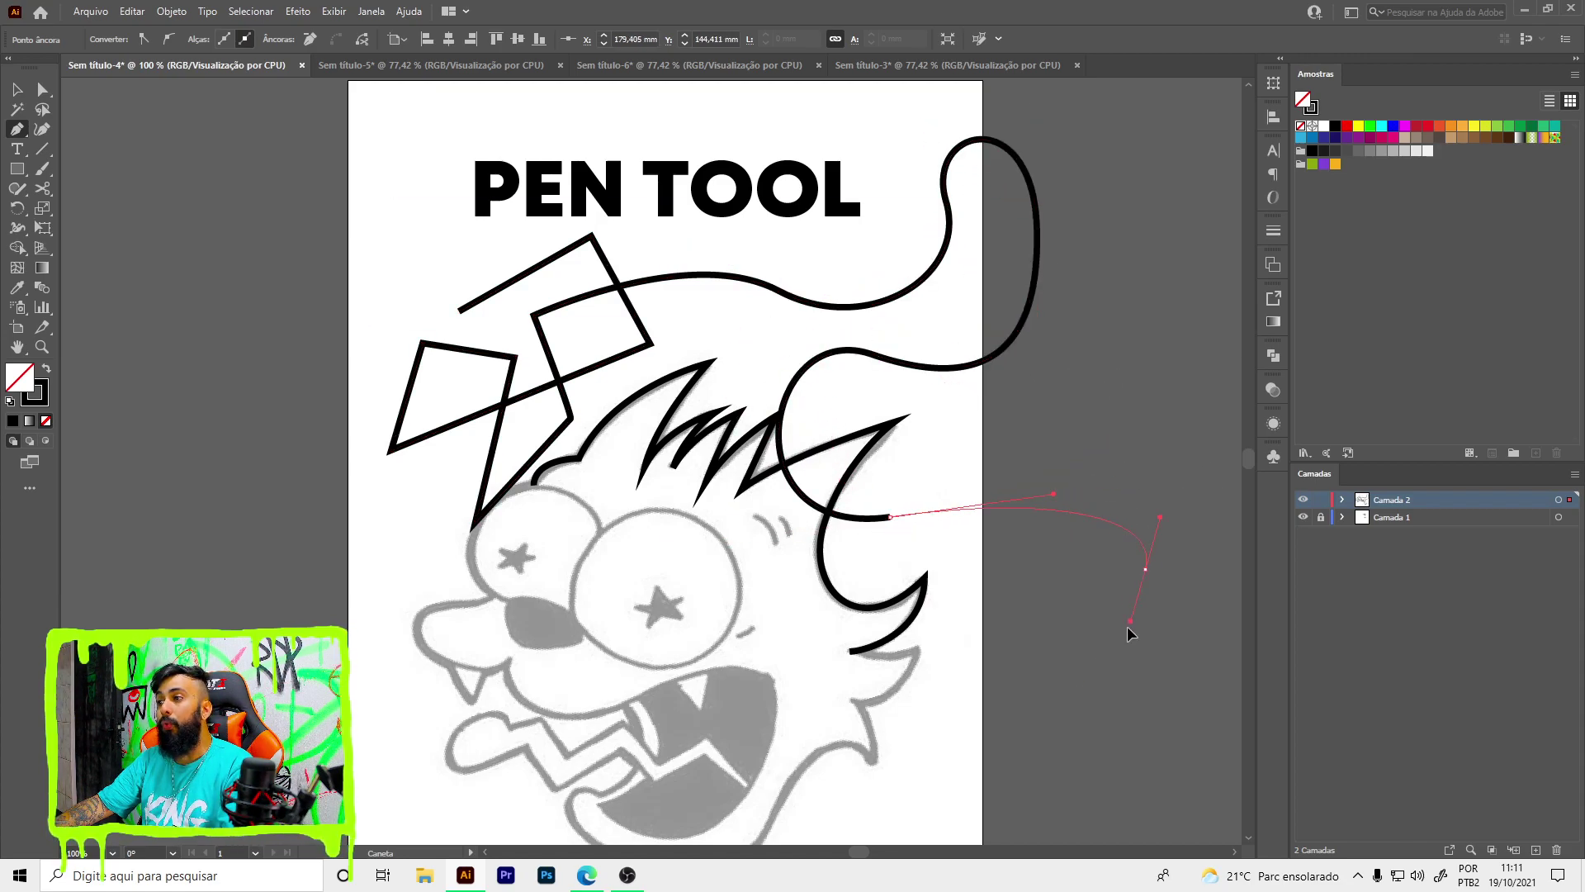
left_click_drag(731, 652, 538, 655)
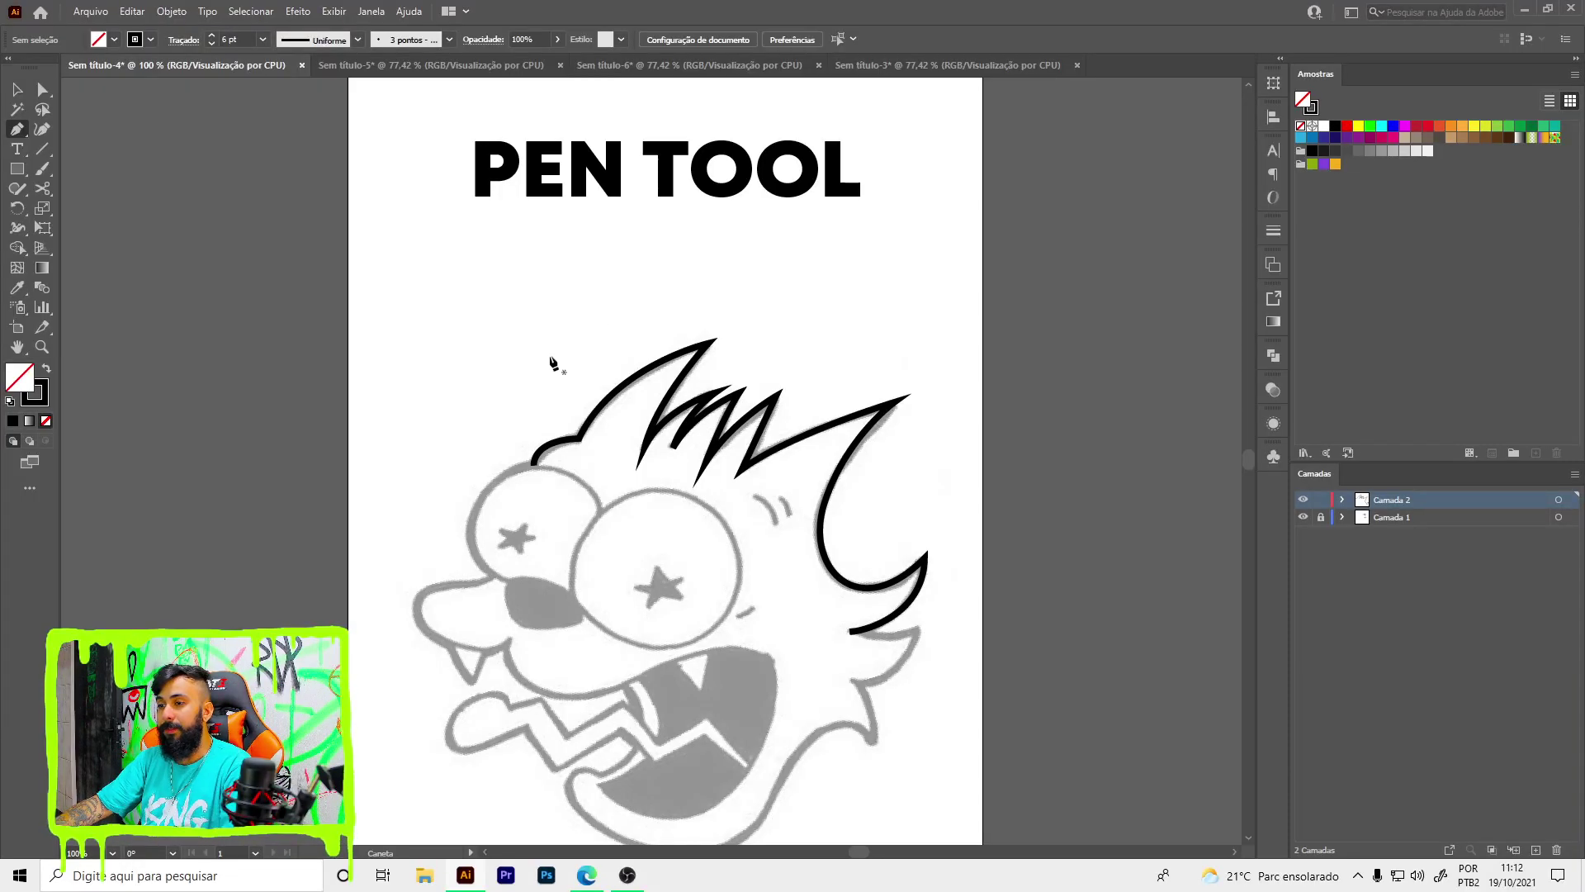
scroll(545, 365, "down", 3)
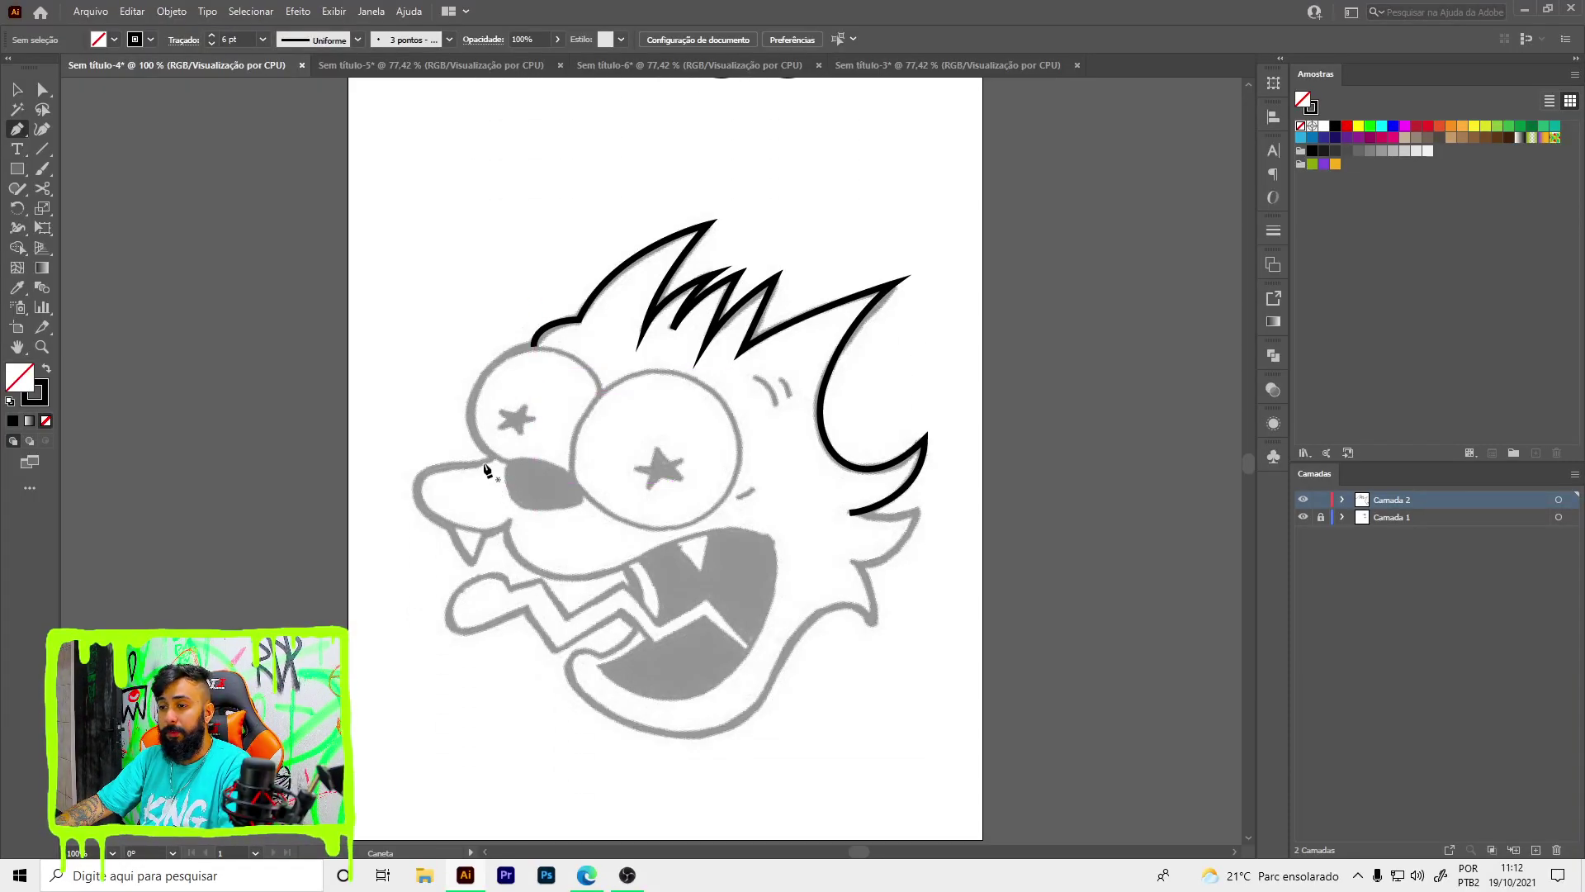
- Continue the thick black outline down the creature's right cheek
scroll(868, 522, "up", 1)
scroll(868, 522, "up", 1)
left_click(831, 509)
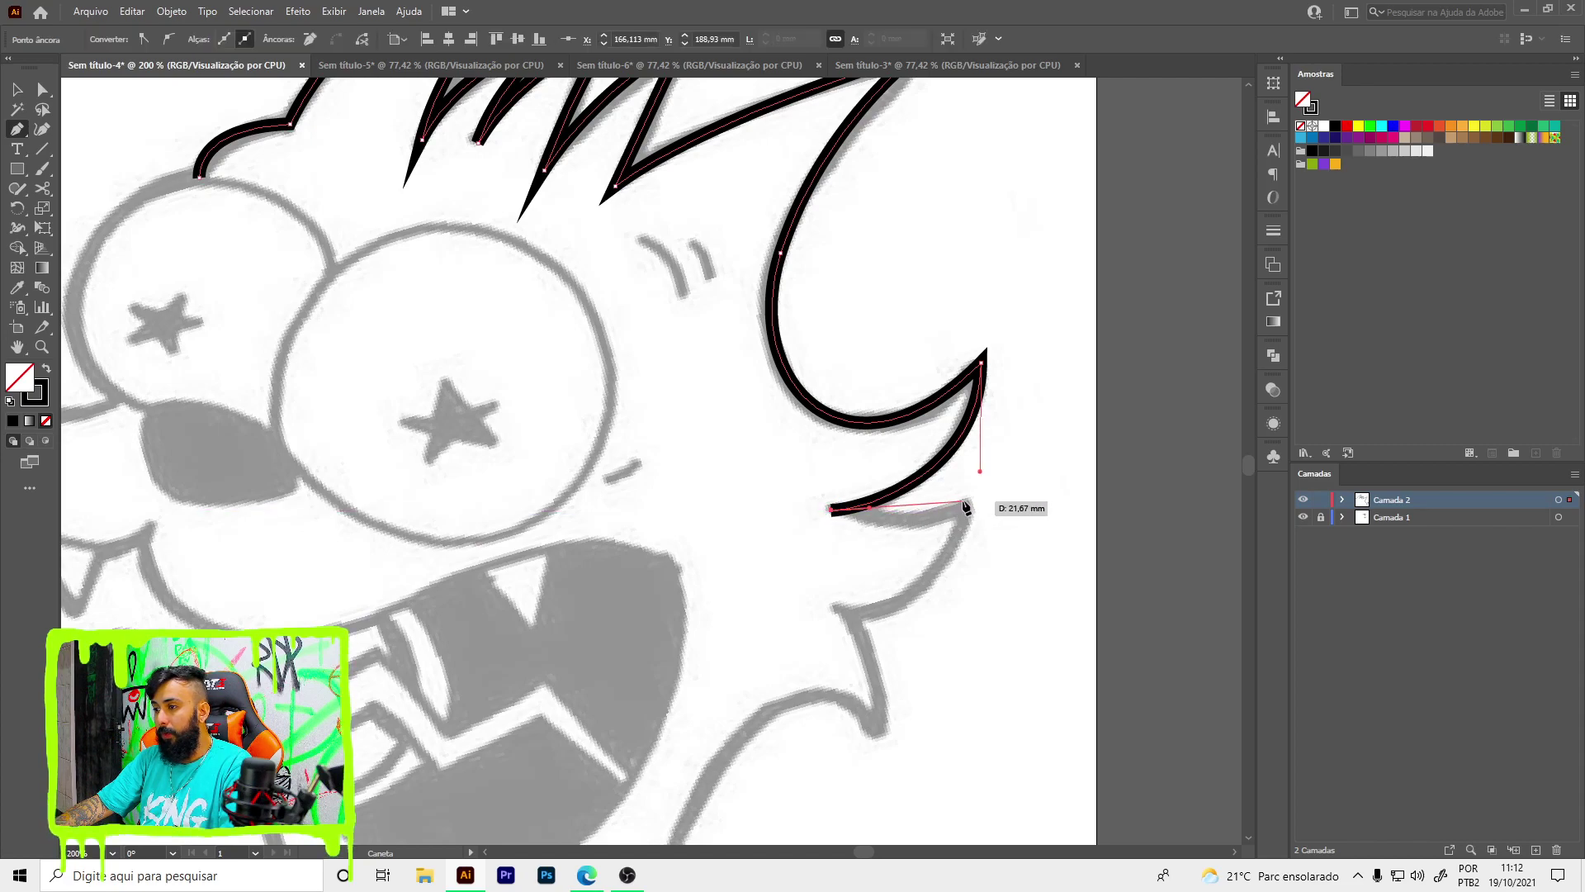
left_click_drag(964, 500, 997, 469)
left_click_drag(967, 571, 959, 581)
left_click_drag(840, 609, 786, 591)
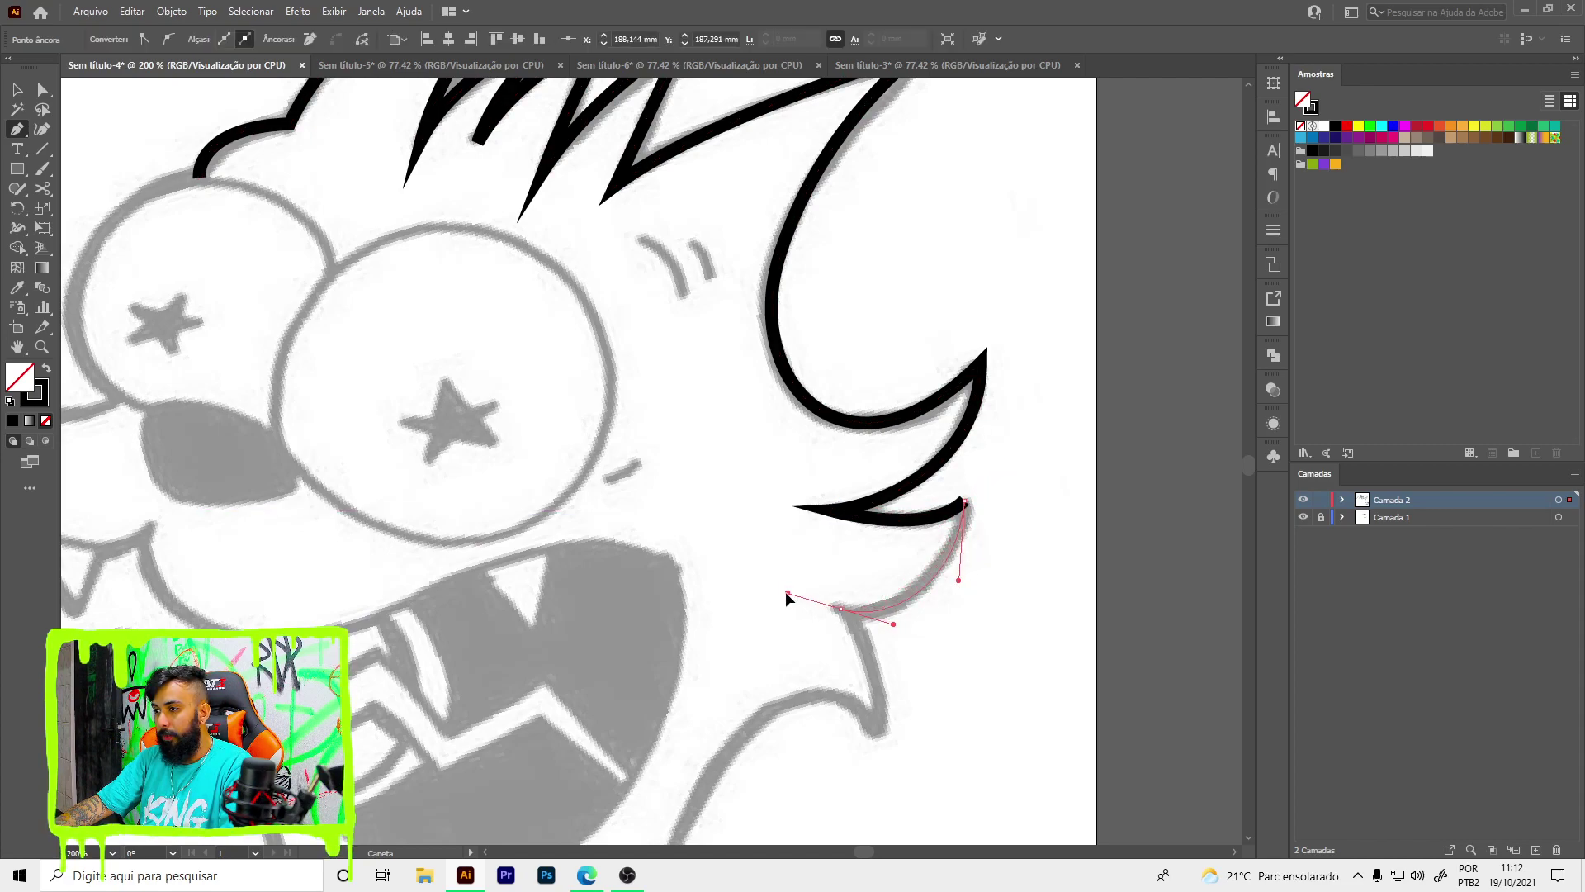
left_click_drag(877, 734, 877, 744)
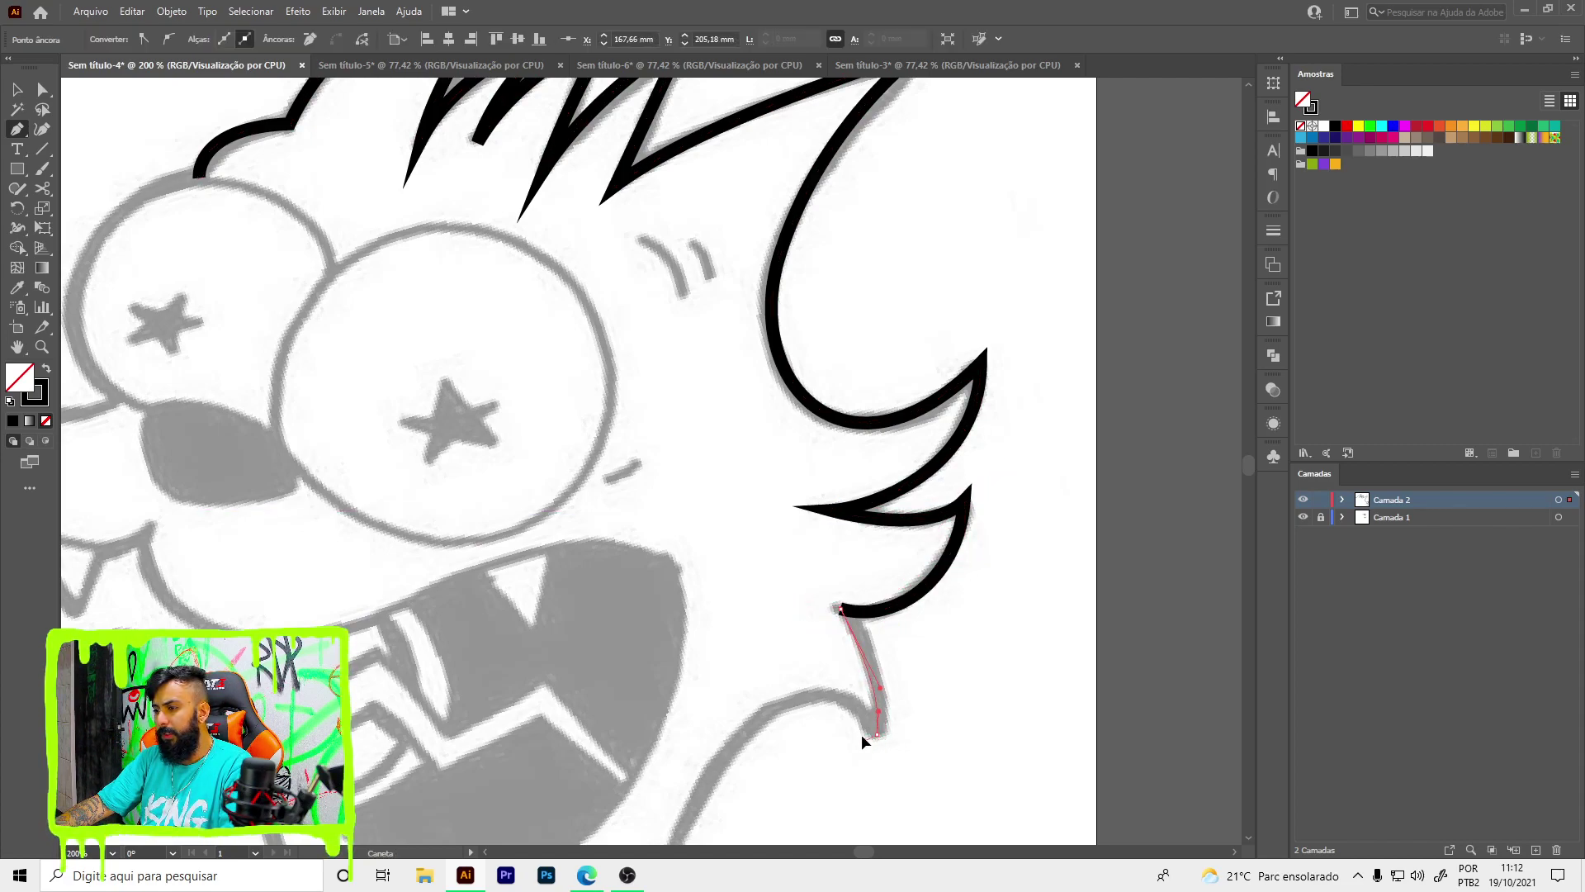
- Carry the outline around the jaw and chin up toward the mouth corner
scroll(813, 689, "down", 5)
left_click_drag(832, 479, 805, 512)
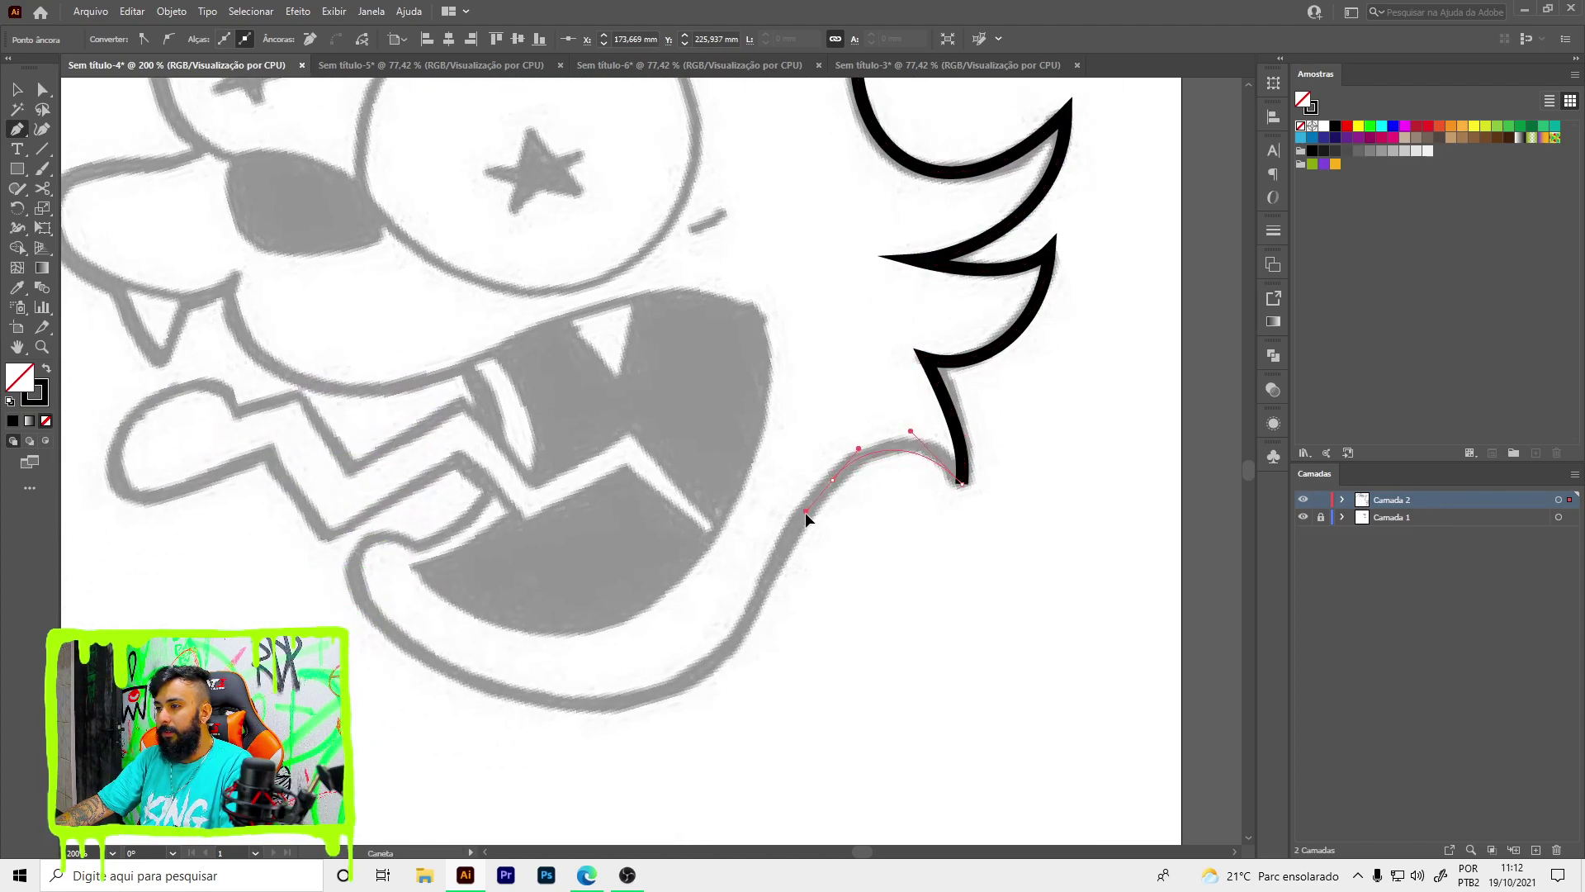
left_click_drag(708, 671, 653, 704)
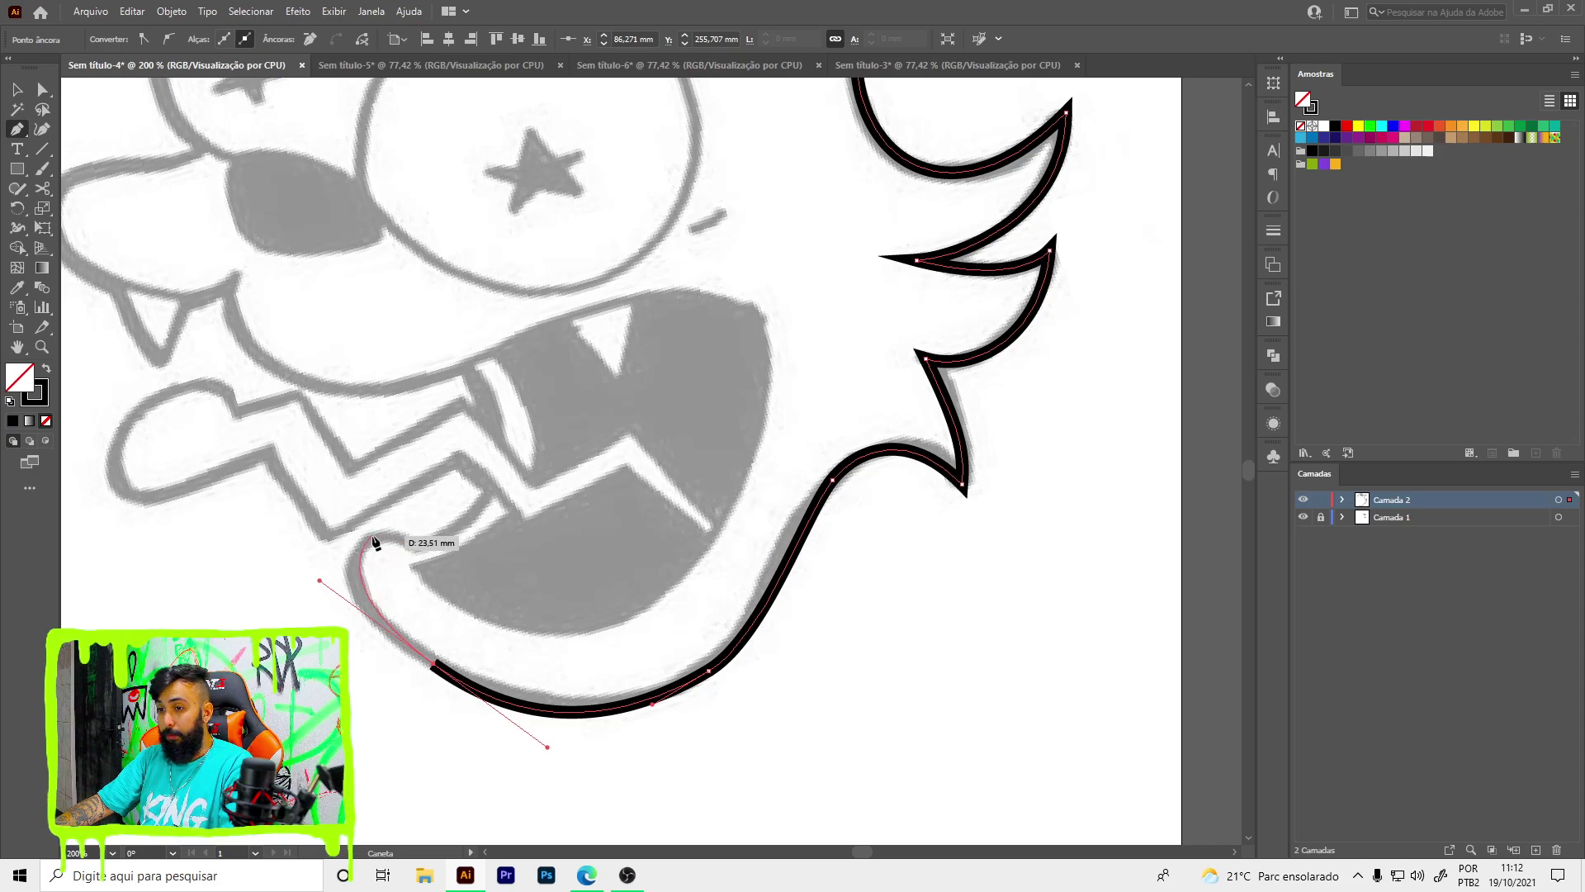
mouse_move(361, 549)
left_mouse_down()
mouse_move(385, 520)
mouse_move(485, 498)
left_mouse_up()
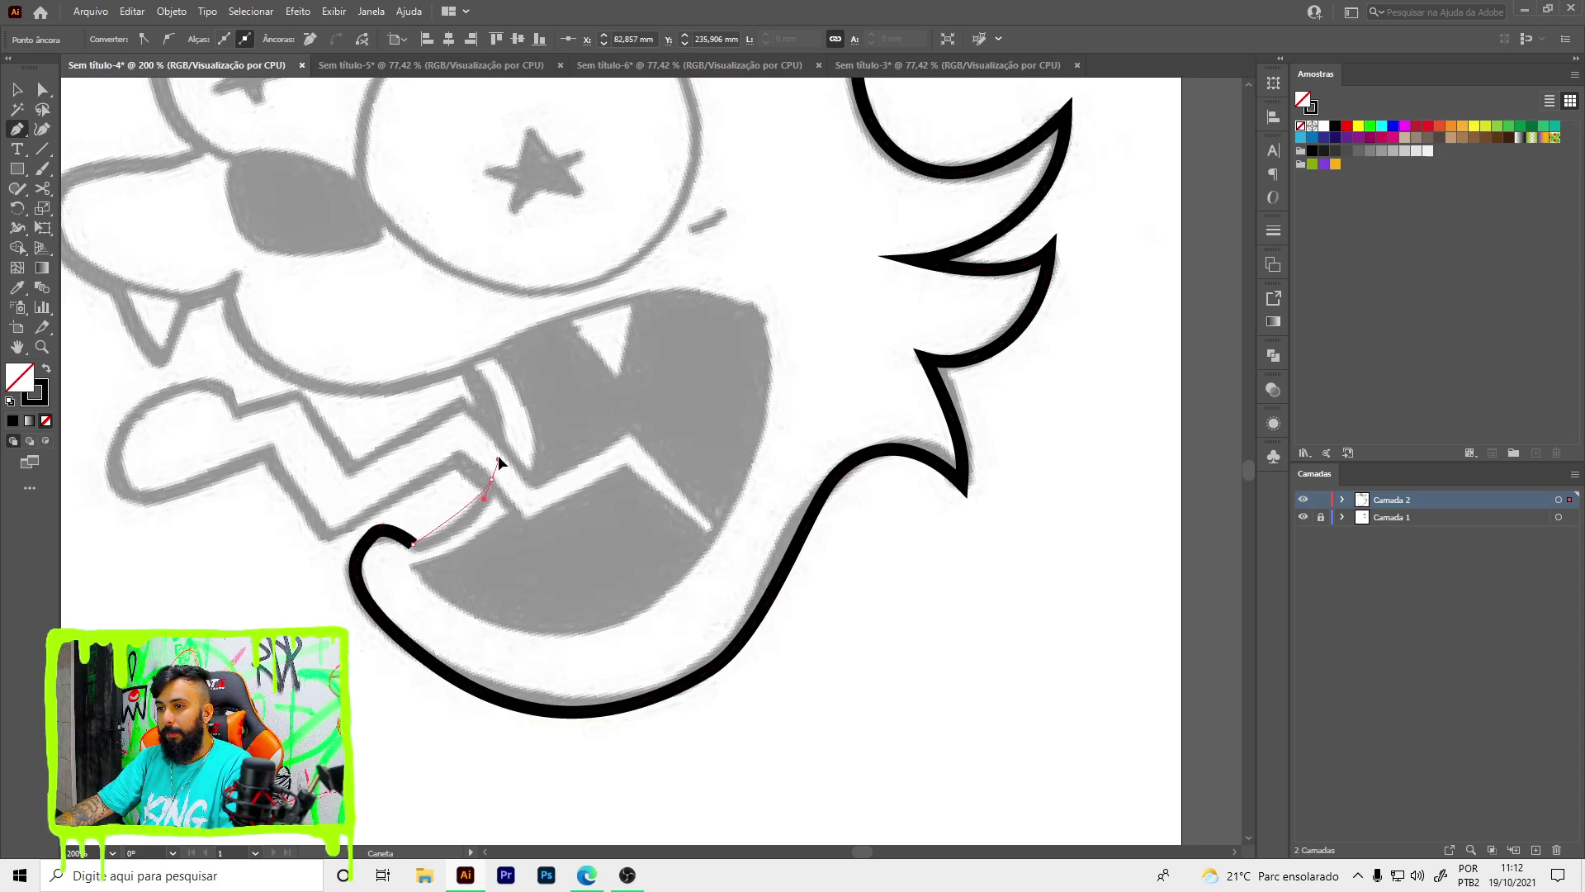
key("v")
key("ctrl+minus")
key("ctrl+minus")
key("ctrl+minus")
key("ctrl+minus")
key("ctrl+minus")
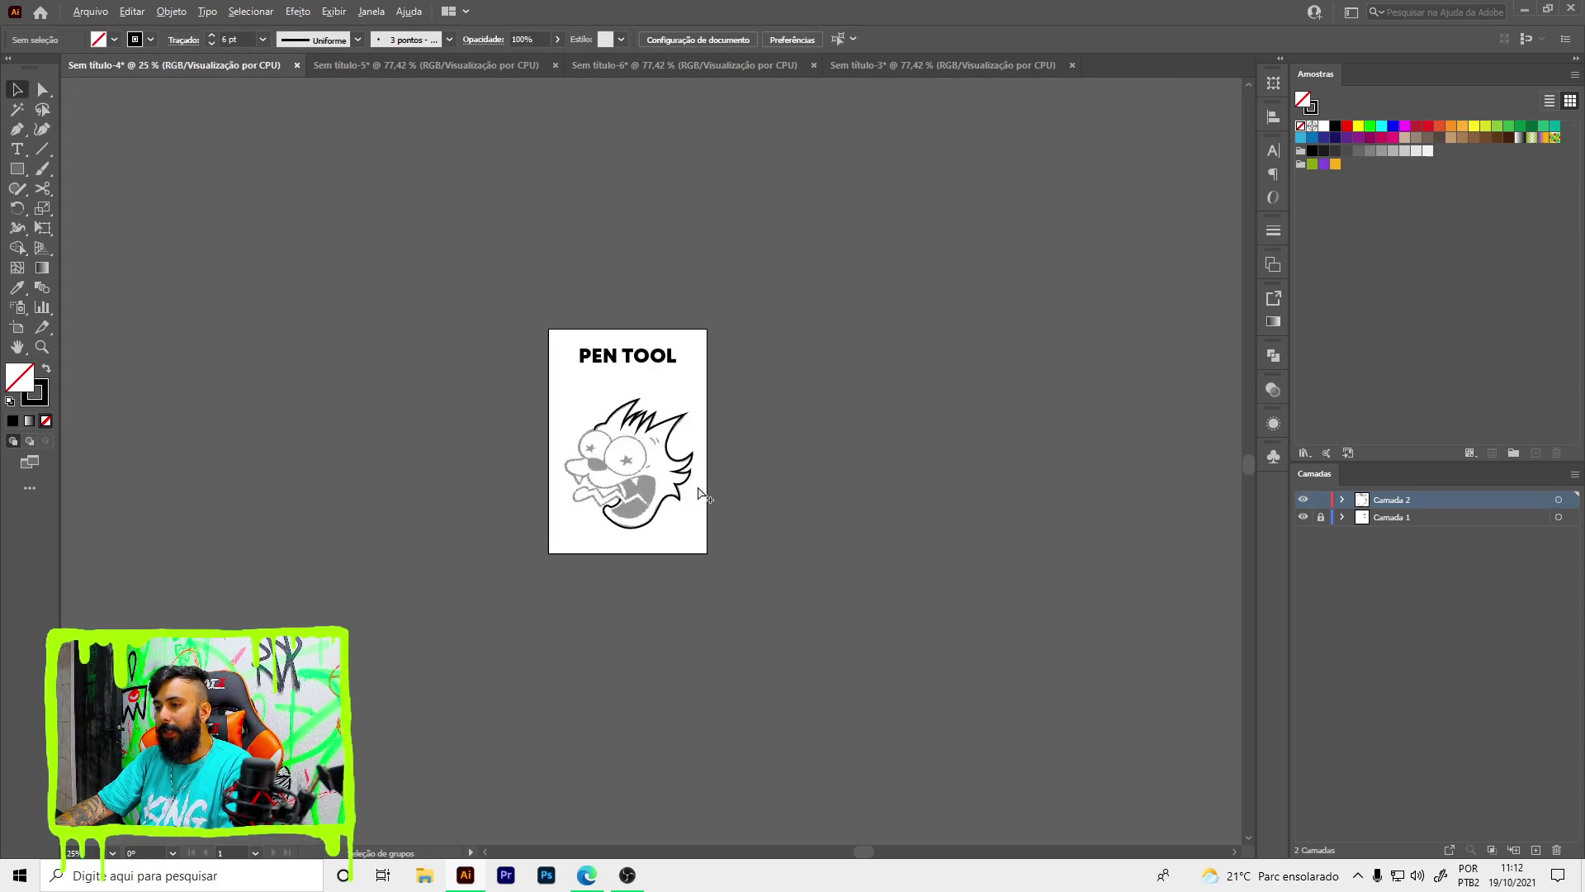
key("ctrl+plus")
key("ctrl+plus")
key("ctrl+plus")
- Start a new Pen outline over the top, tip and underside of the nose
scroll(532, 421, "up", 5)
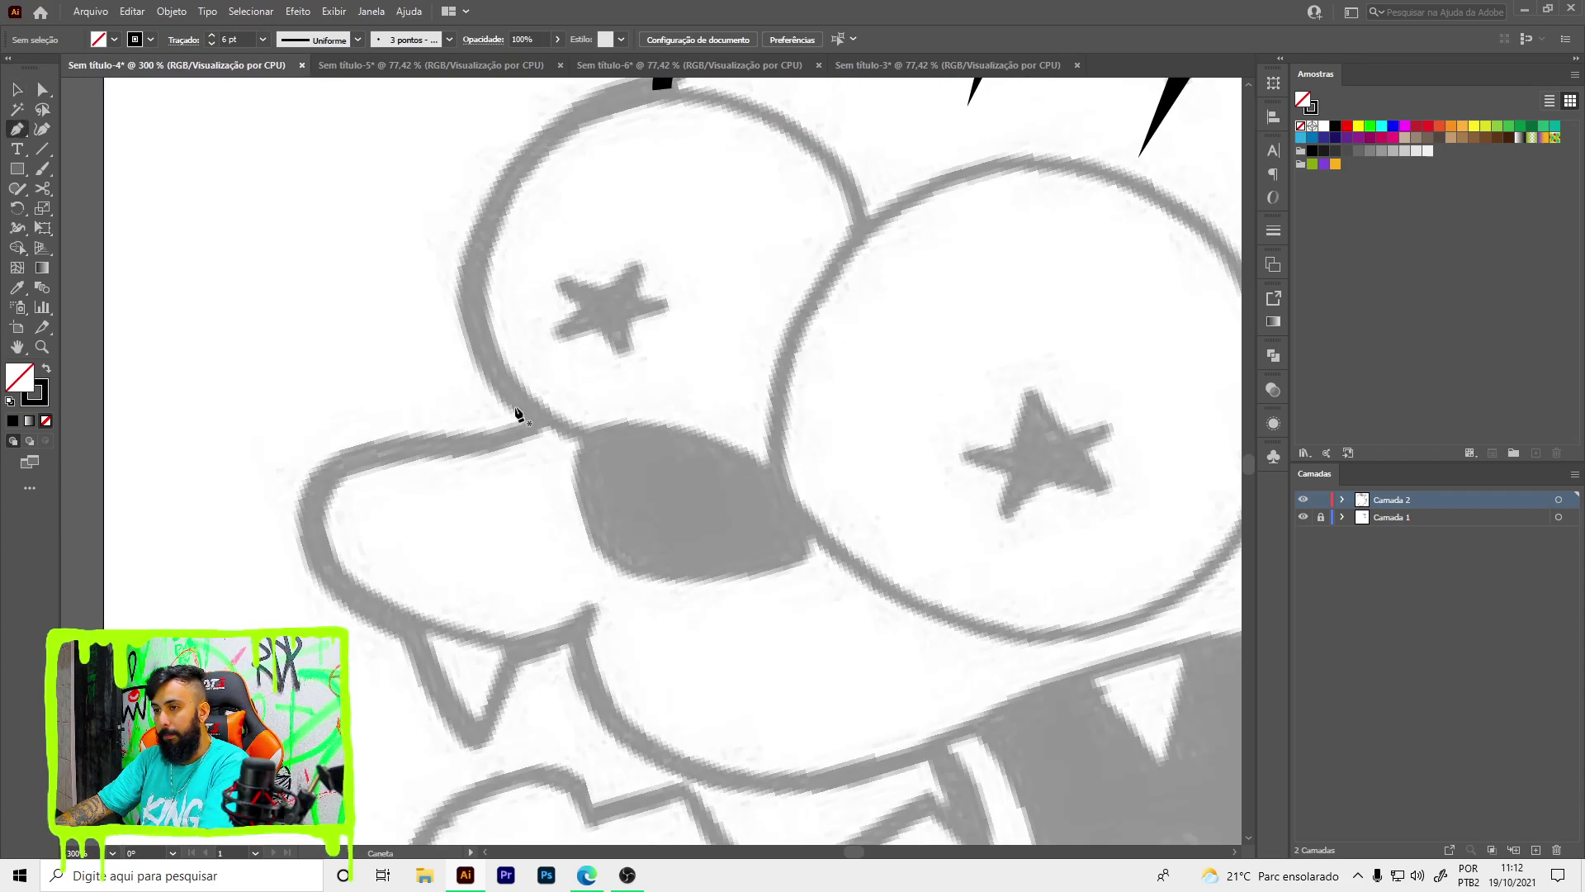
key("p")
left_click(549, 409)
left_click_drag(437, 440, 338, 437)
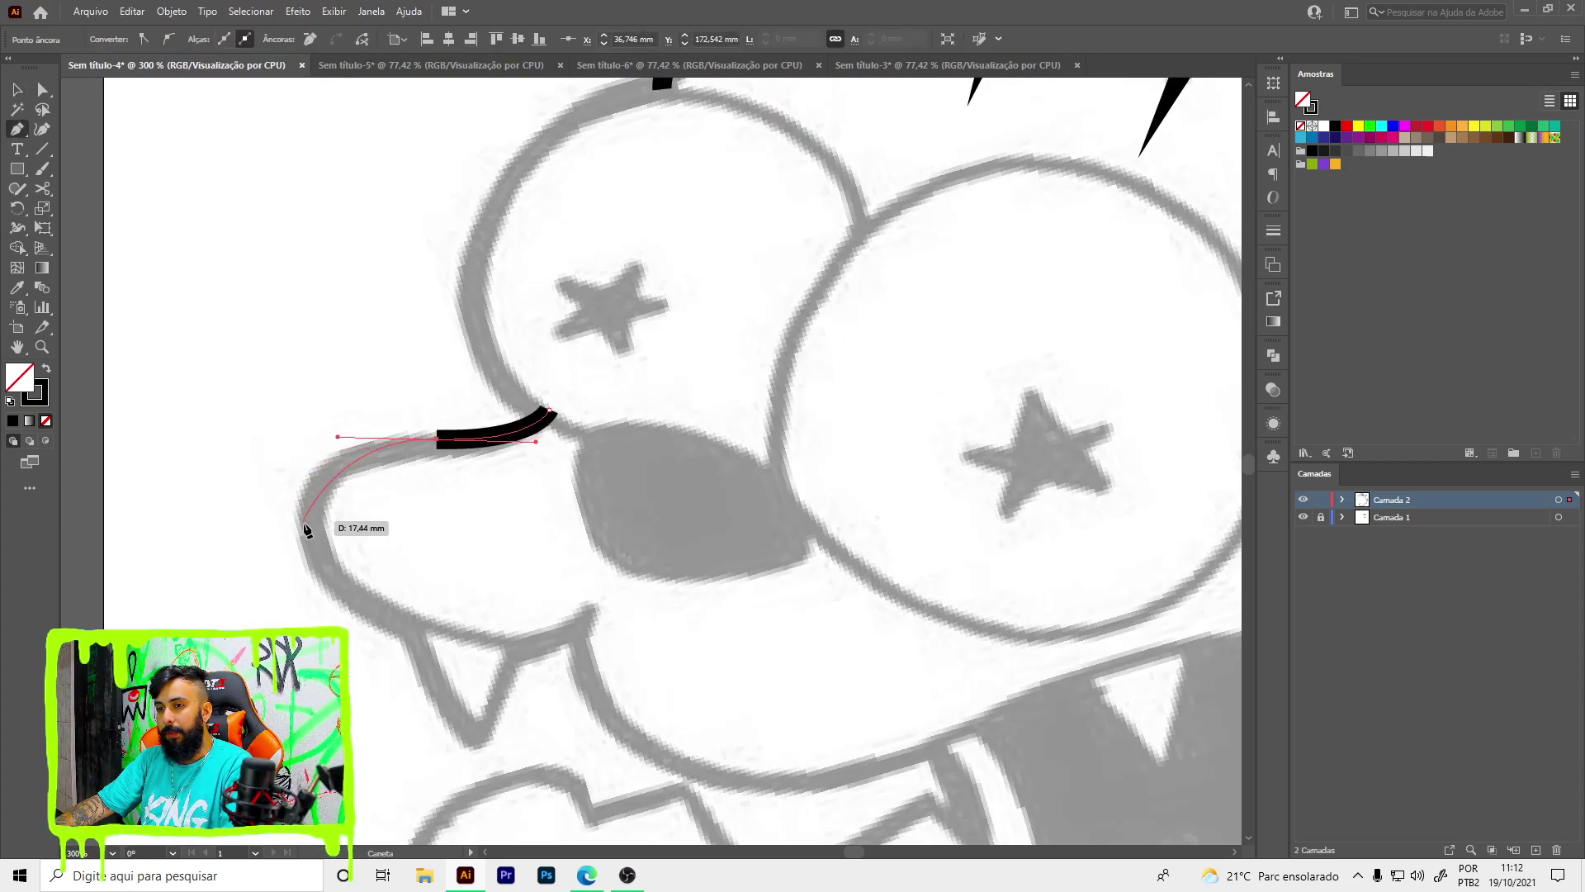
left_click_drag(307, 526, 305, 585)
left_click_drag(591, 608, 662, 518)
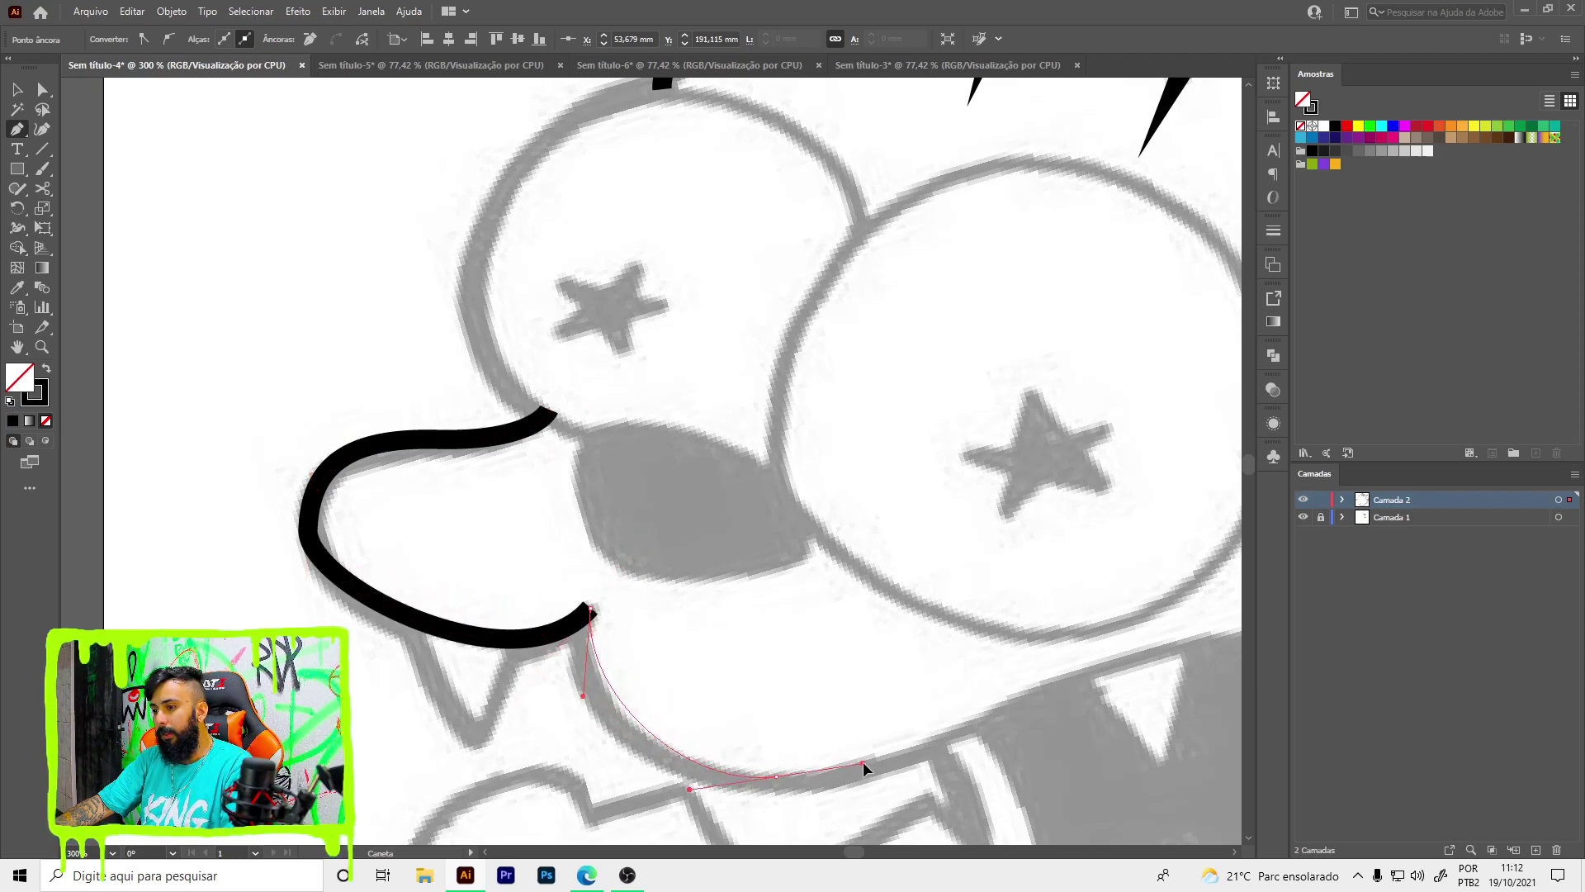
mouse_move(788, 778)
left_mouse_down()
mouse_move(890, 765)
mouse_move(452, 658)
left_mouse_up()
- Continue the outline along the upper mouth edge, finish it and deselect
mouse_move(800, 531)
left_mouse_down()
mouse_move(947, 521)
mouse_move(852, 244)
left_mouse_up()
left_click_drag(828, 447, 773, 625)
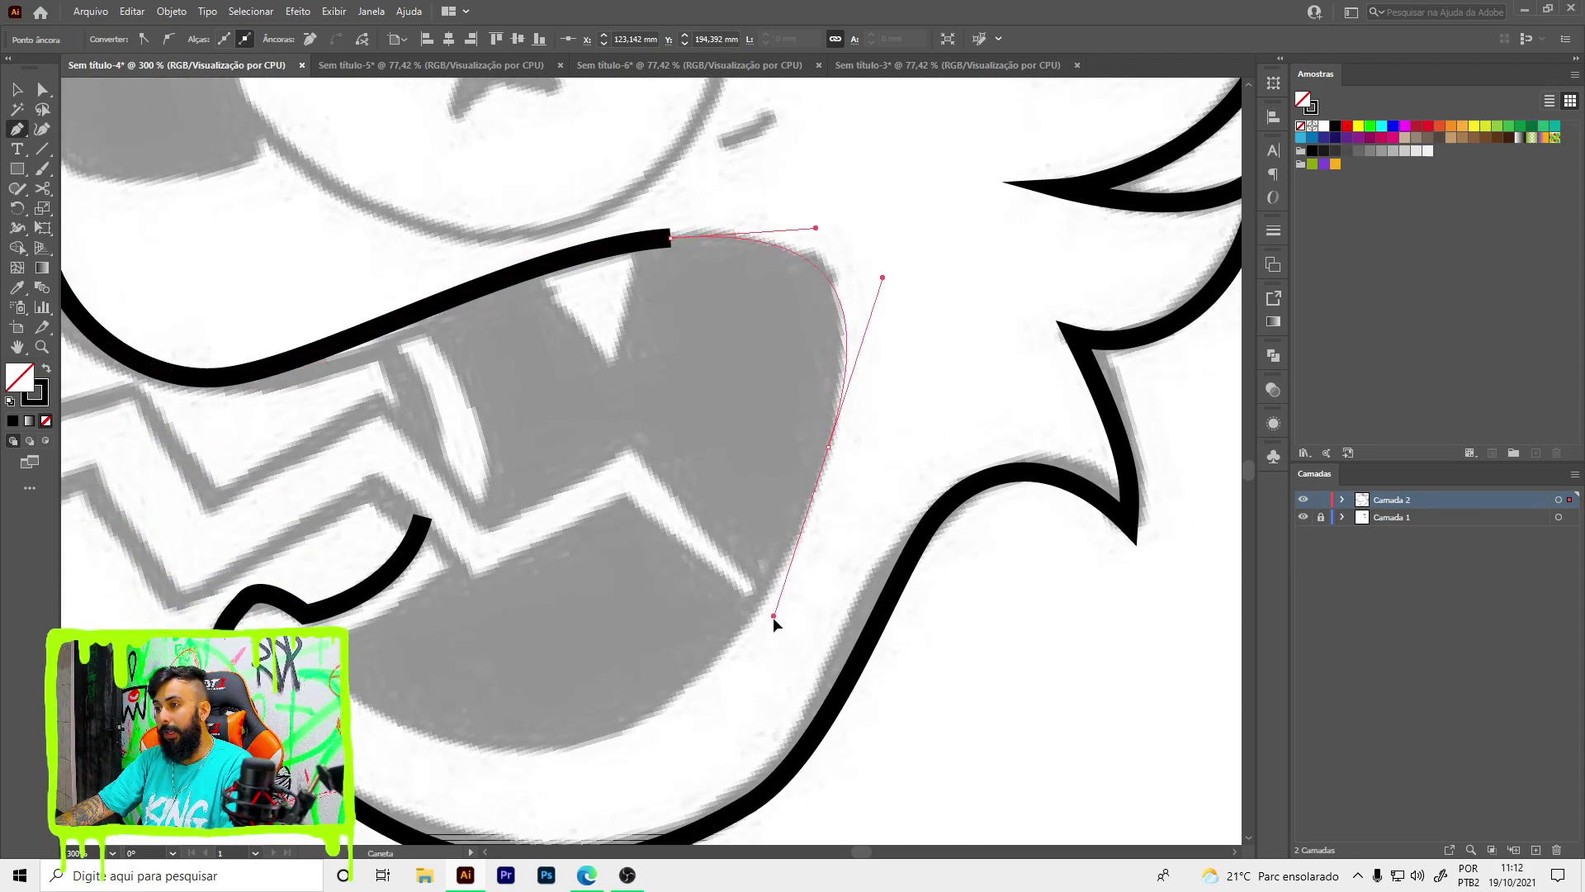
left_click_drag(534, 735, 492, 746)
left_click(357, 660)
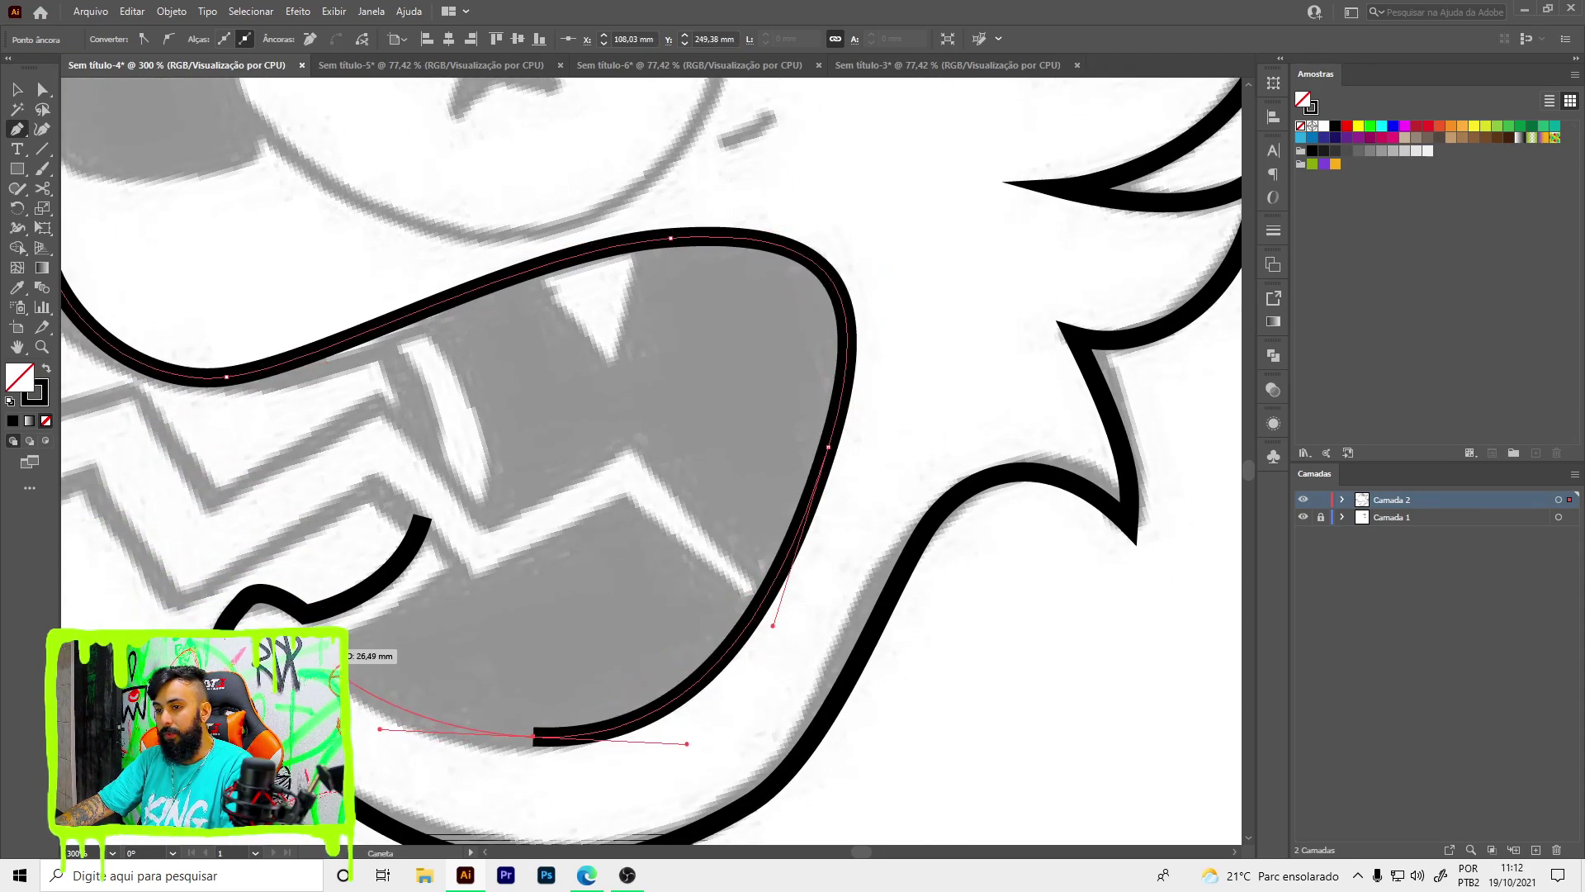
key("v")
left_click(677, 545)
scroll(677, 545, "down", 4)
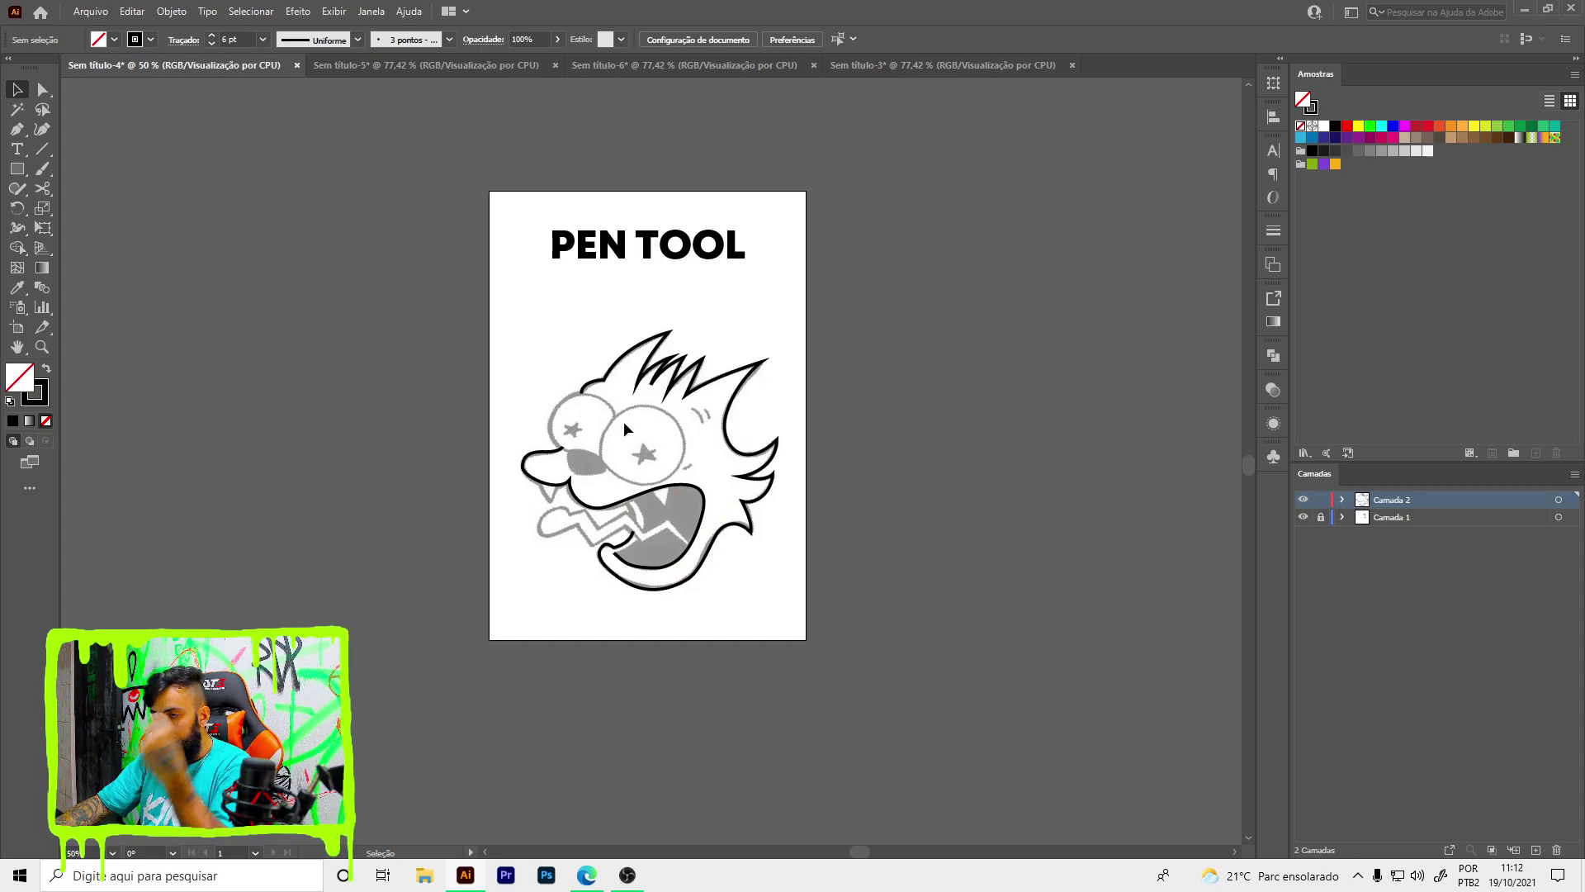
- Review the PEN TOOL artboard, then switch to the LÁPIS document with Ctrl+Tab
scroll(608, 426, "up", 3)
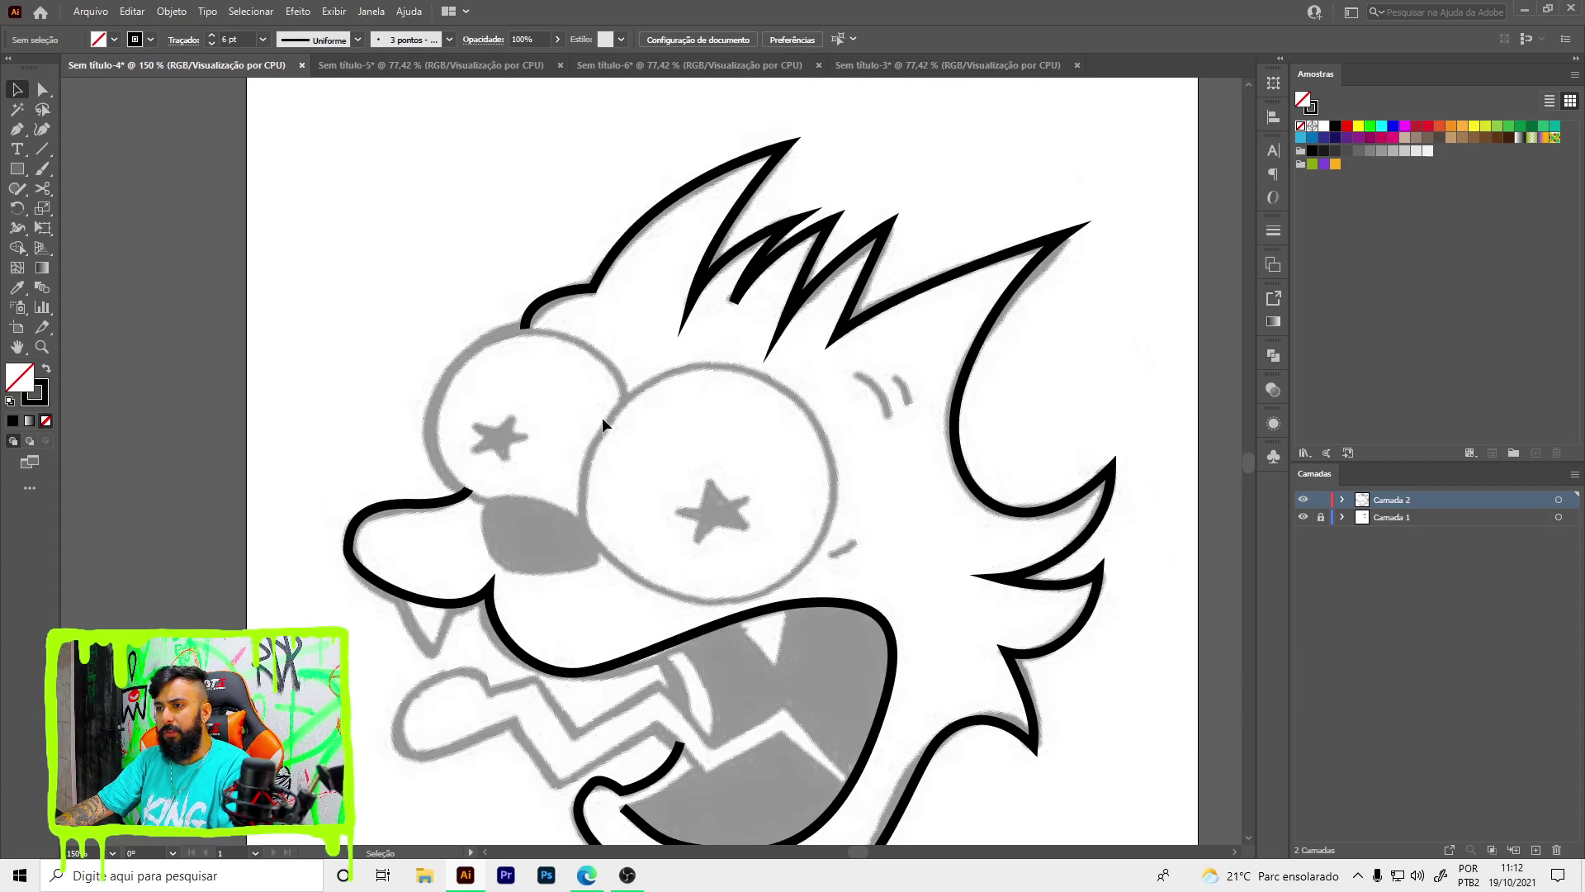
scroll(603, 462, "up", 2)
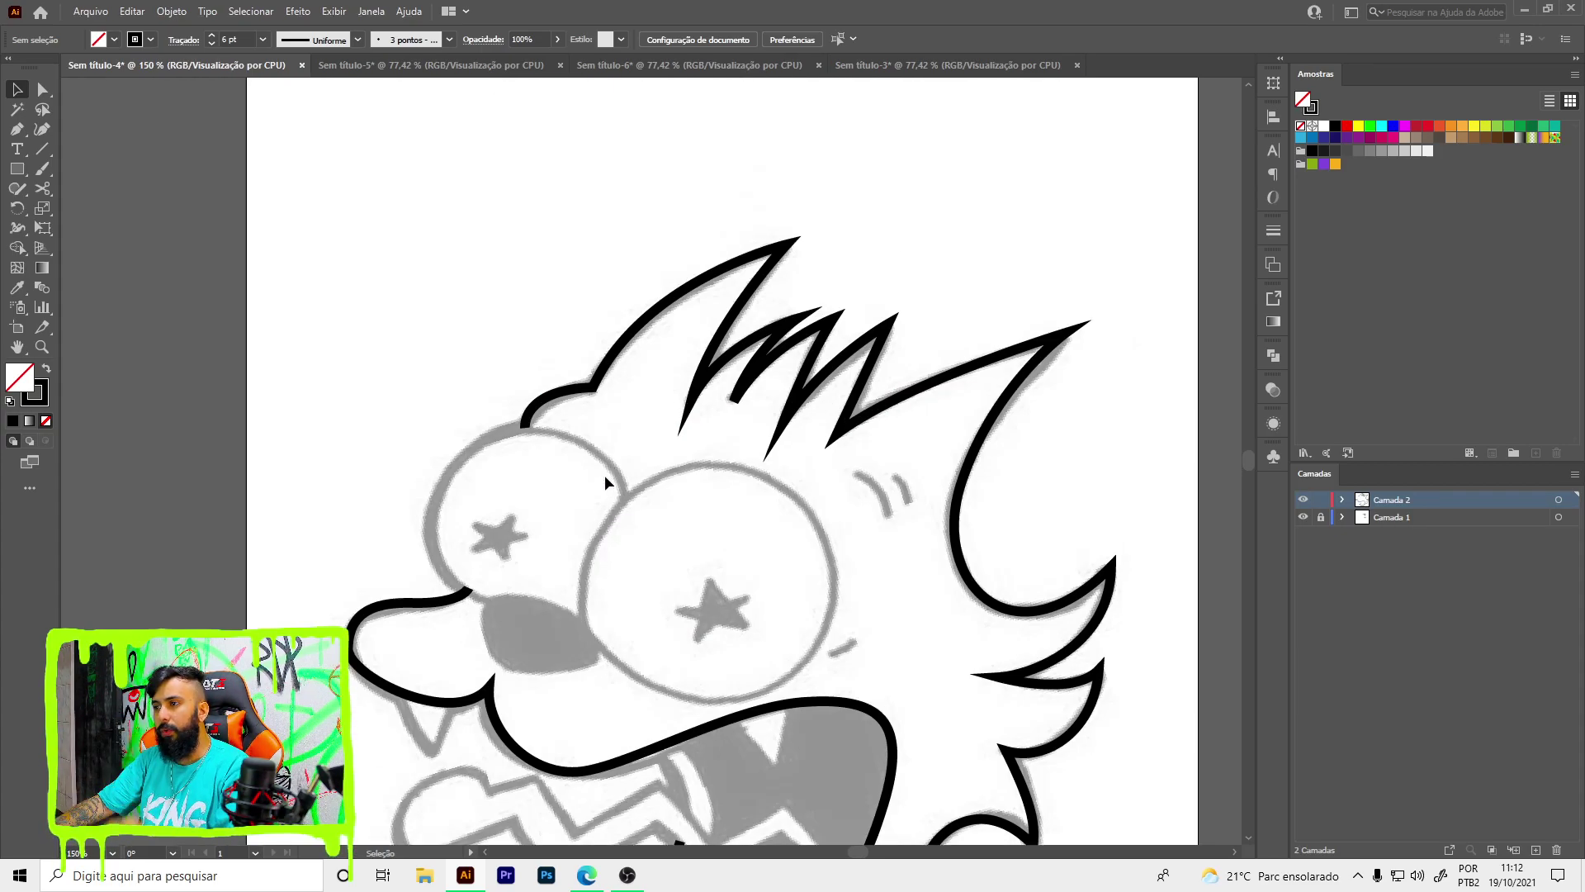
scroll(595, 454, "up", 2)
scroll(588, 444, "up", 3)
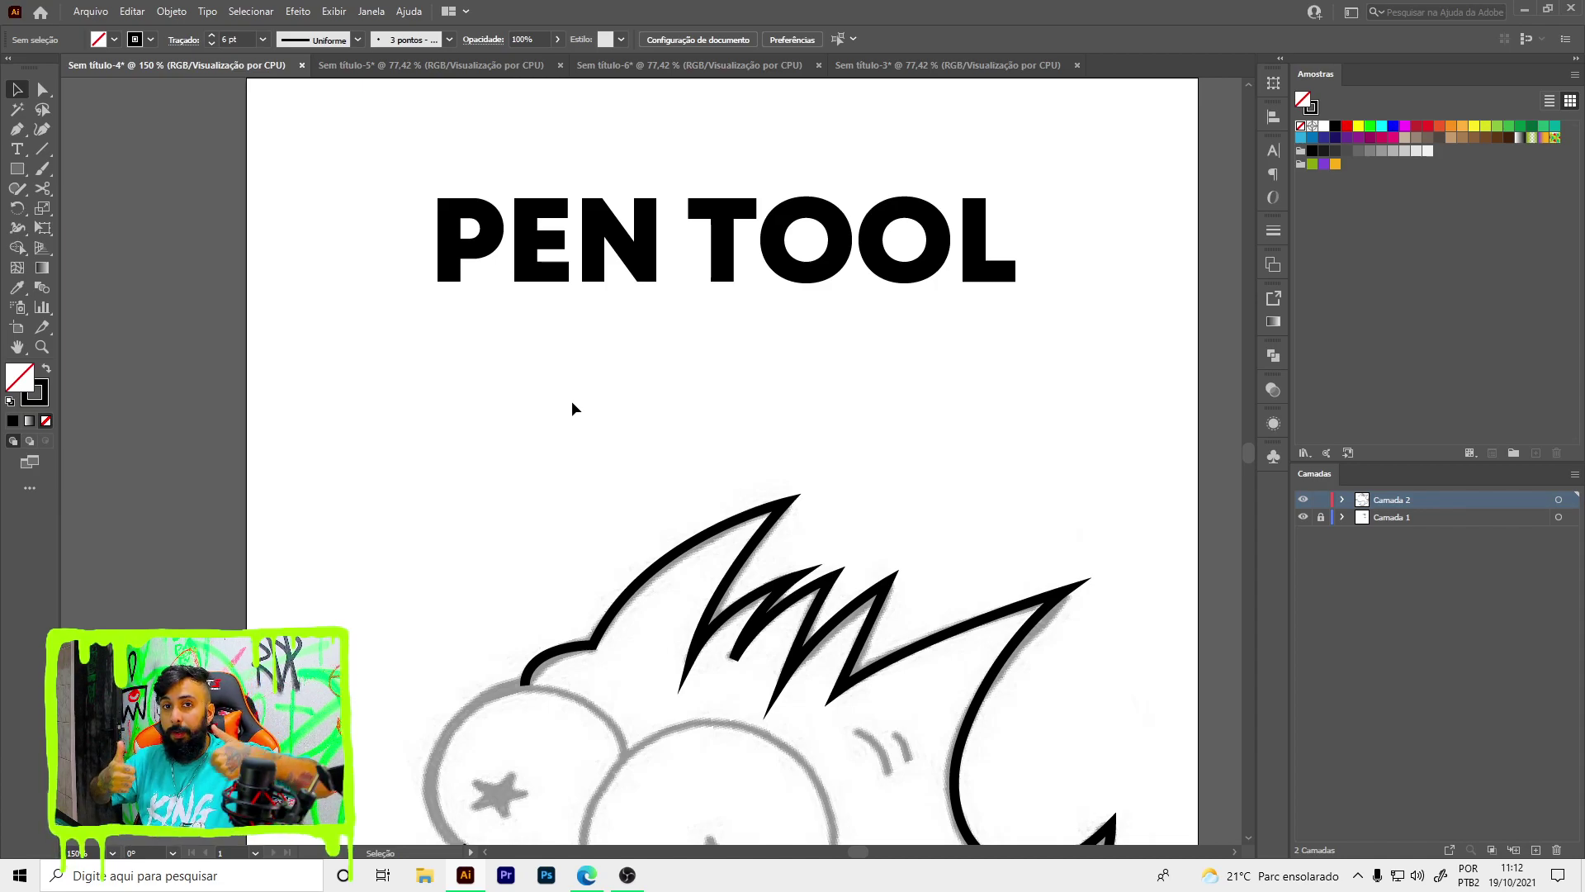
key("ctrl+Tab")
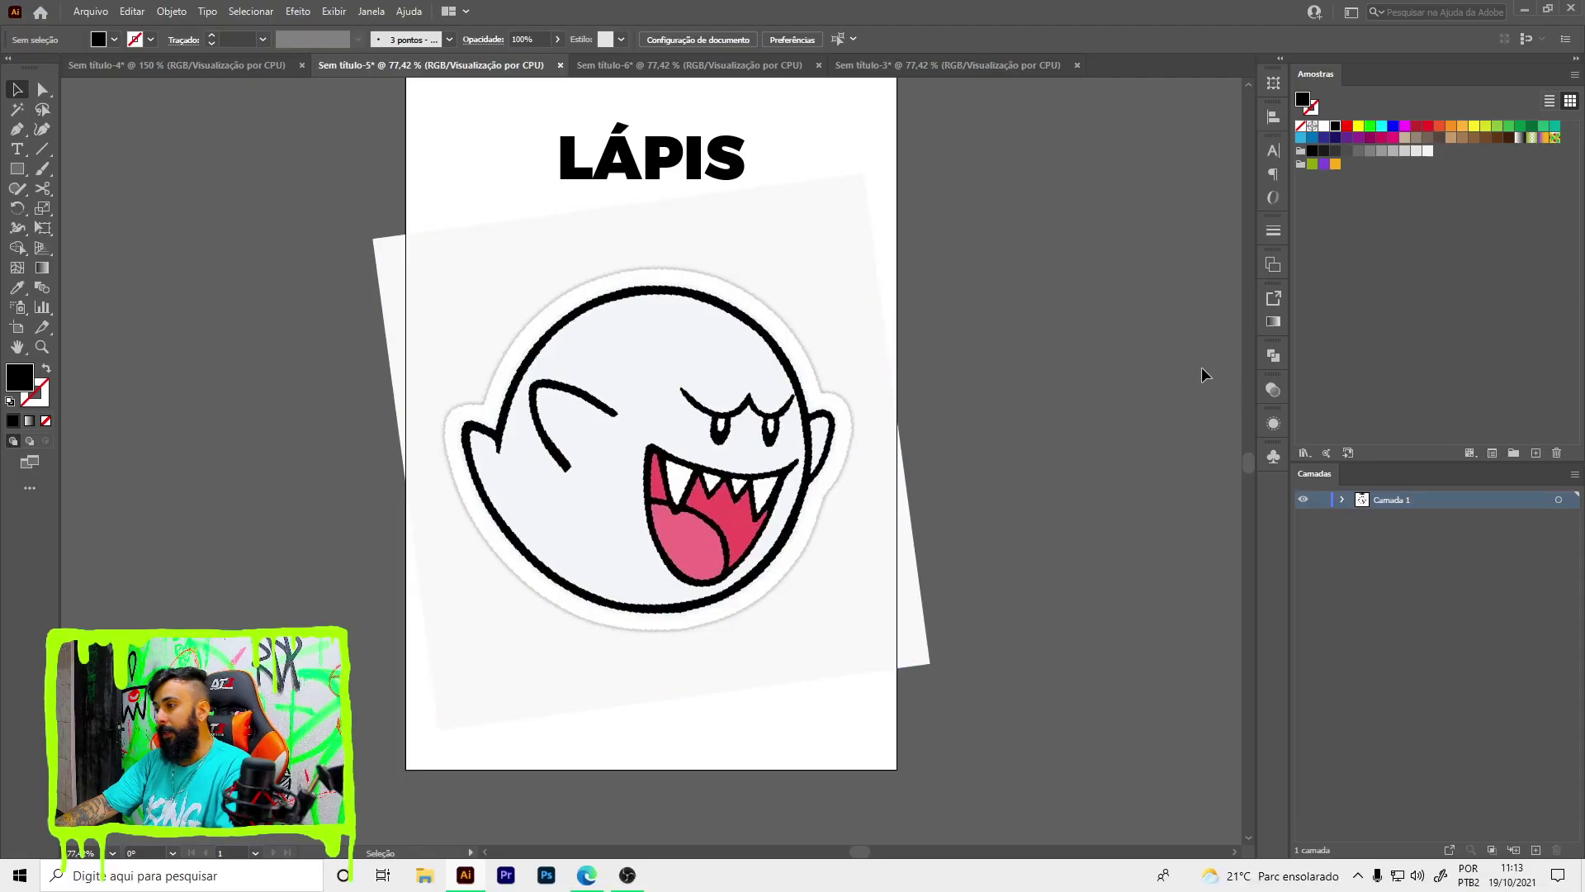
- Fade the Boo image to 36% opacity, lock Camada 1 and add a new layer
left_click(787, 386)
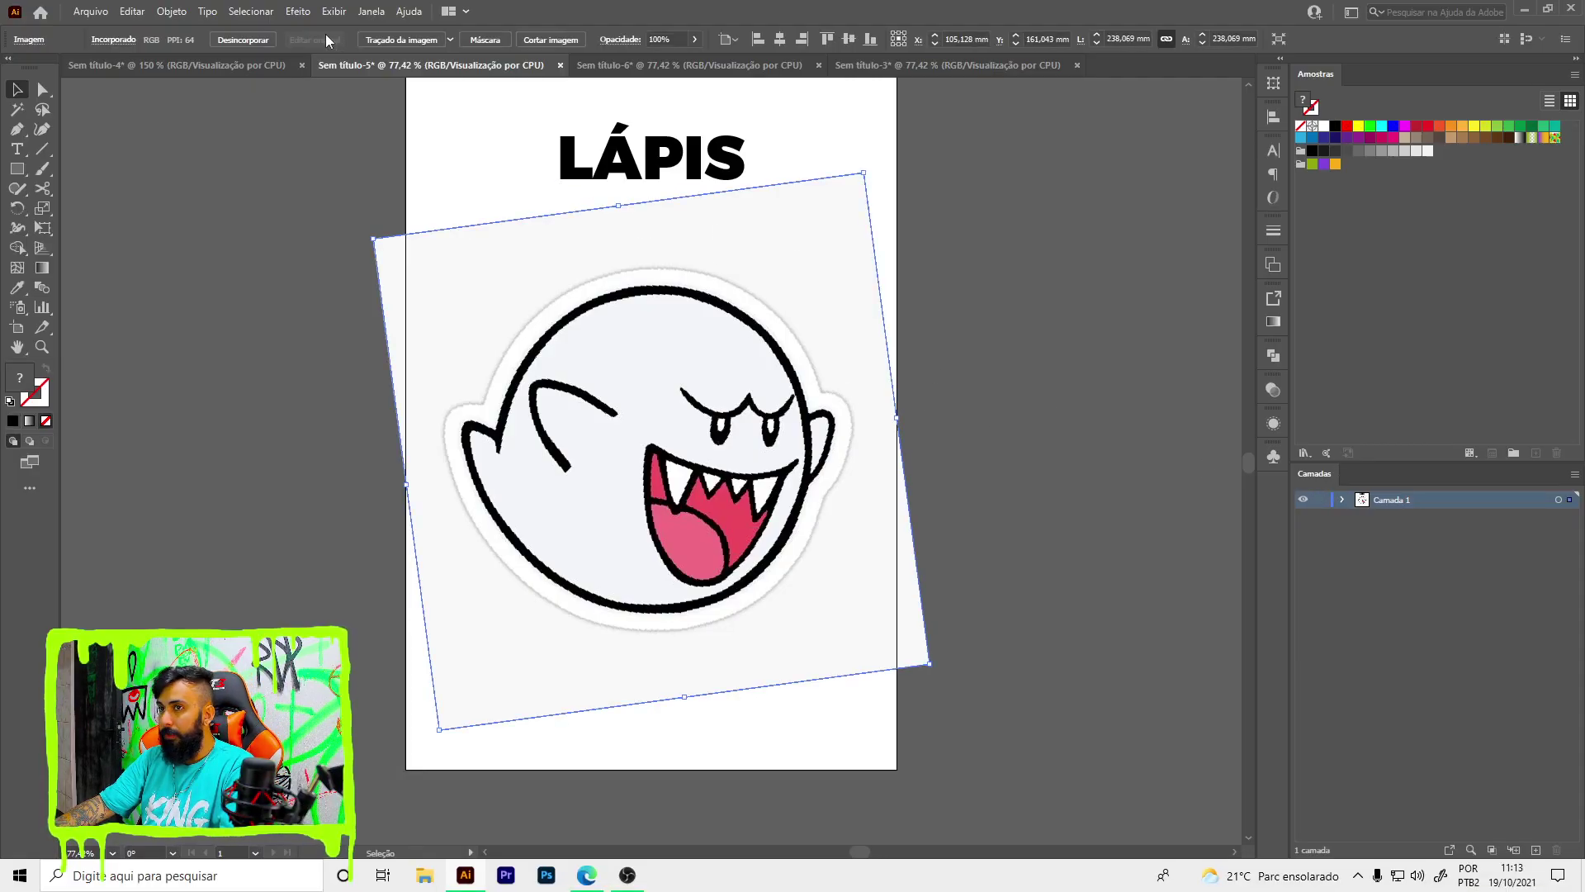
left_click(695, 39)
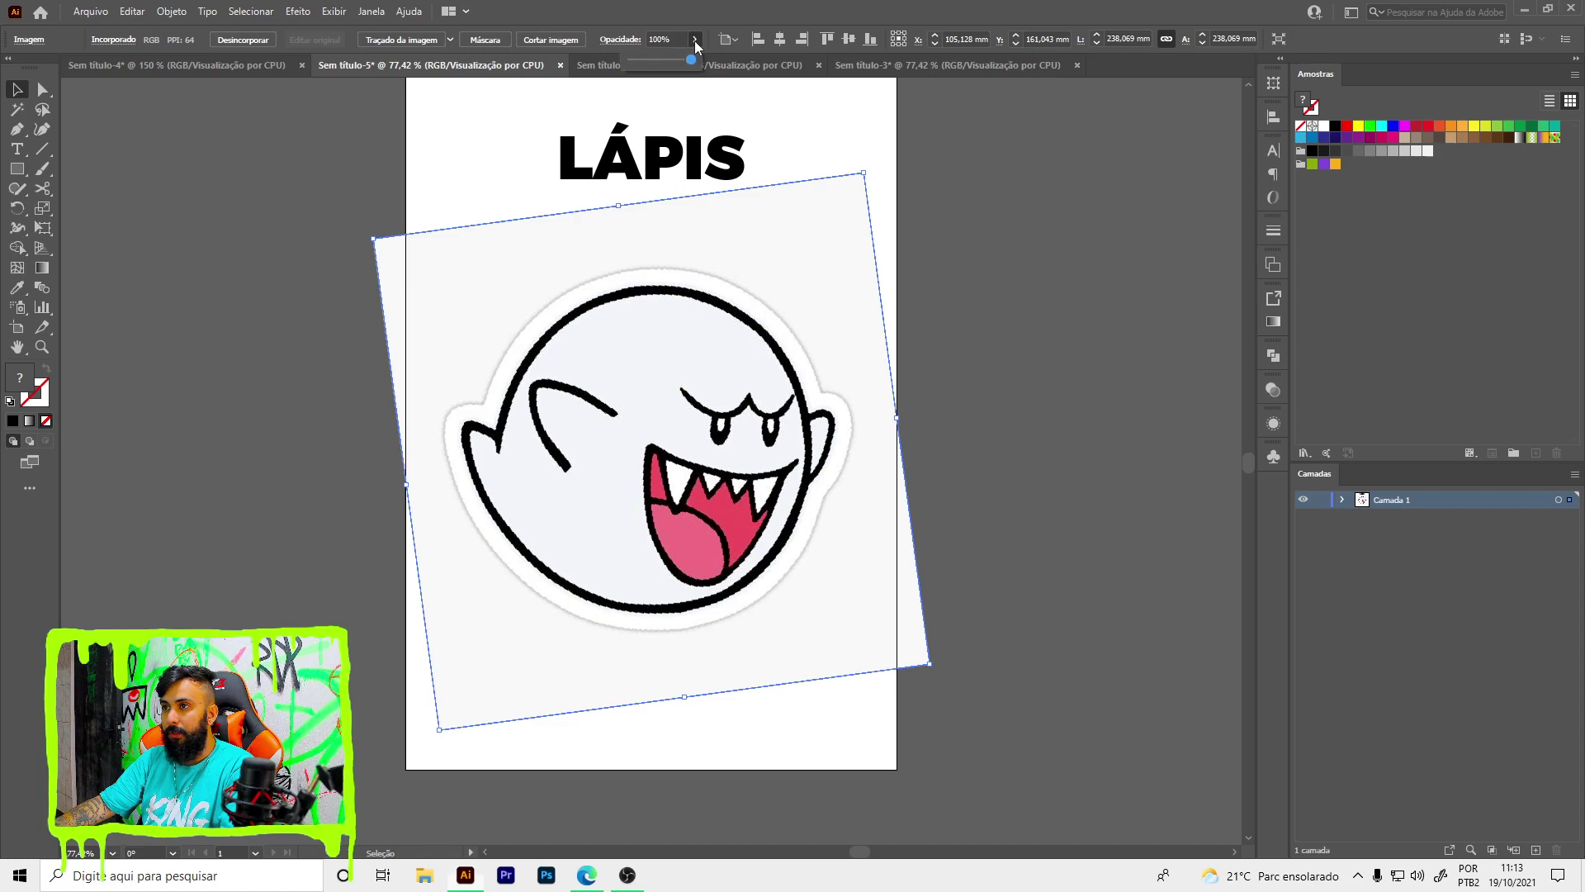
left_click(652, 59)
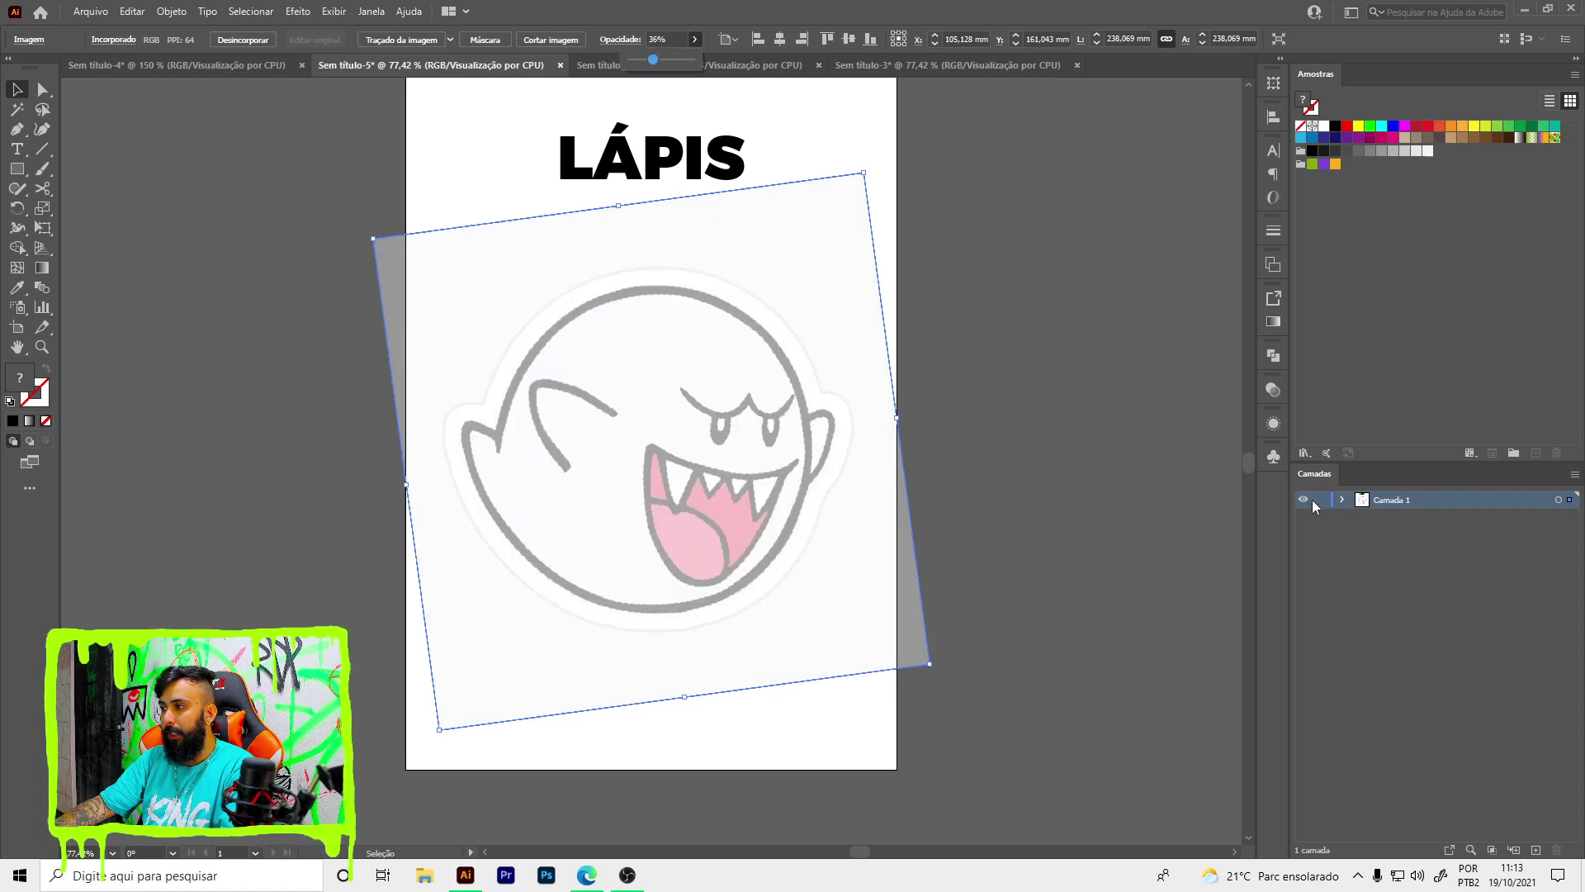
left_click(1321, 501)
left_click(1537, 851)
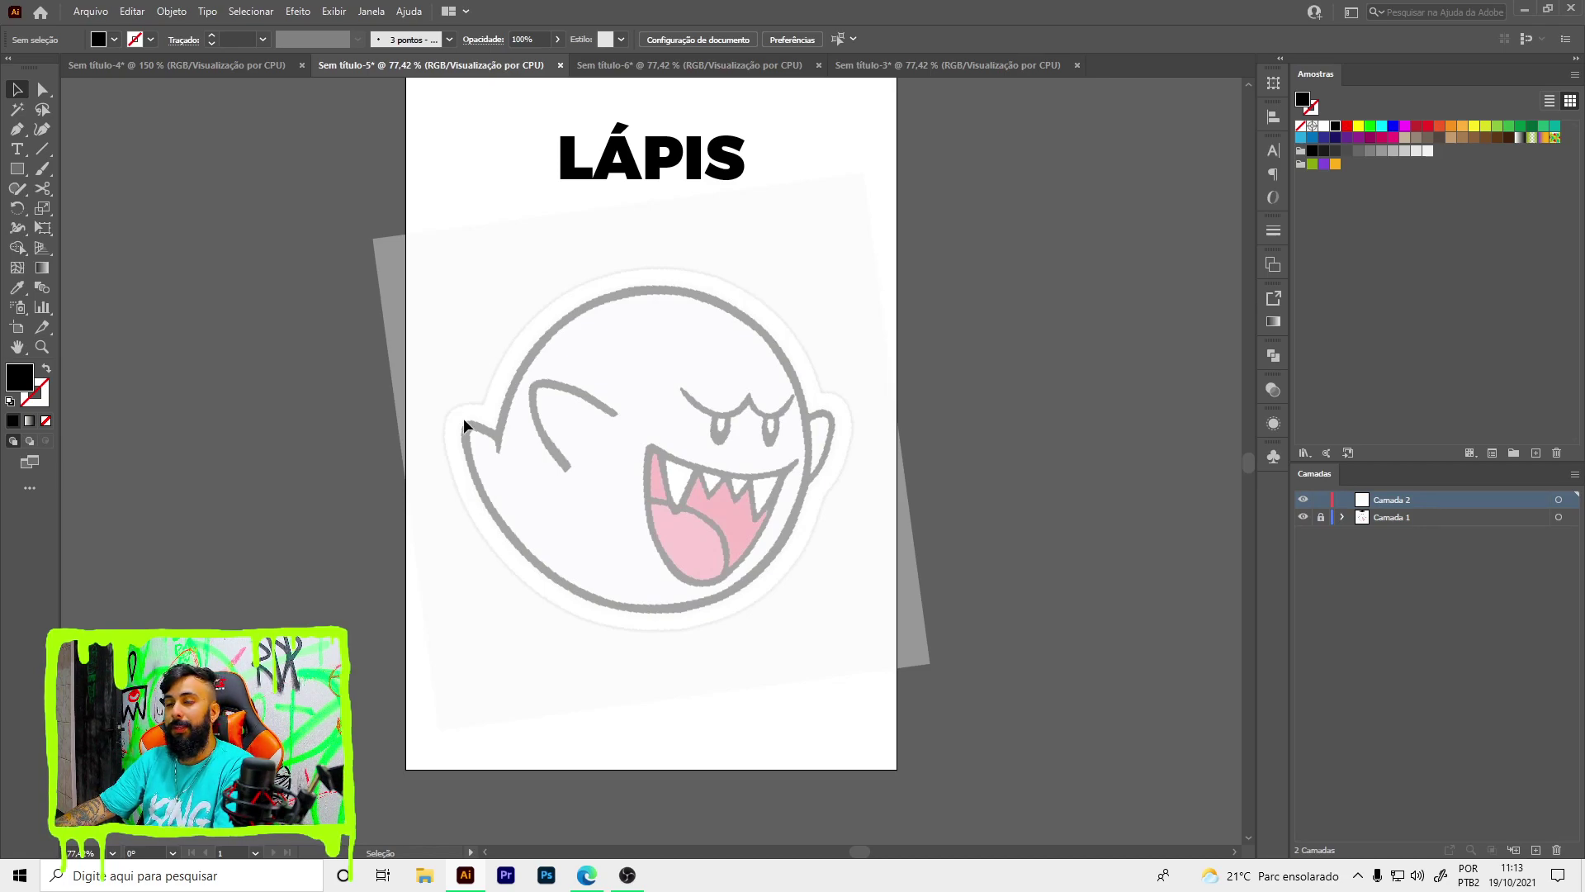
key("n")
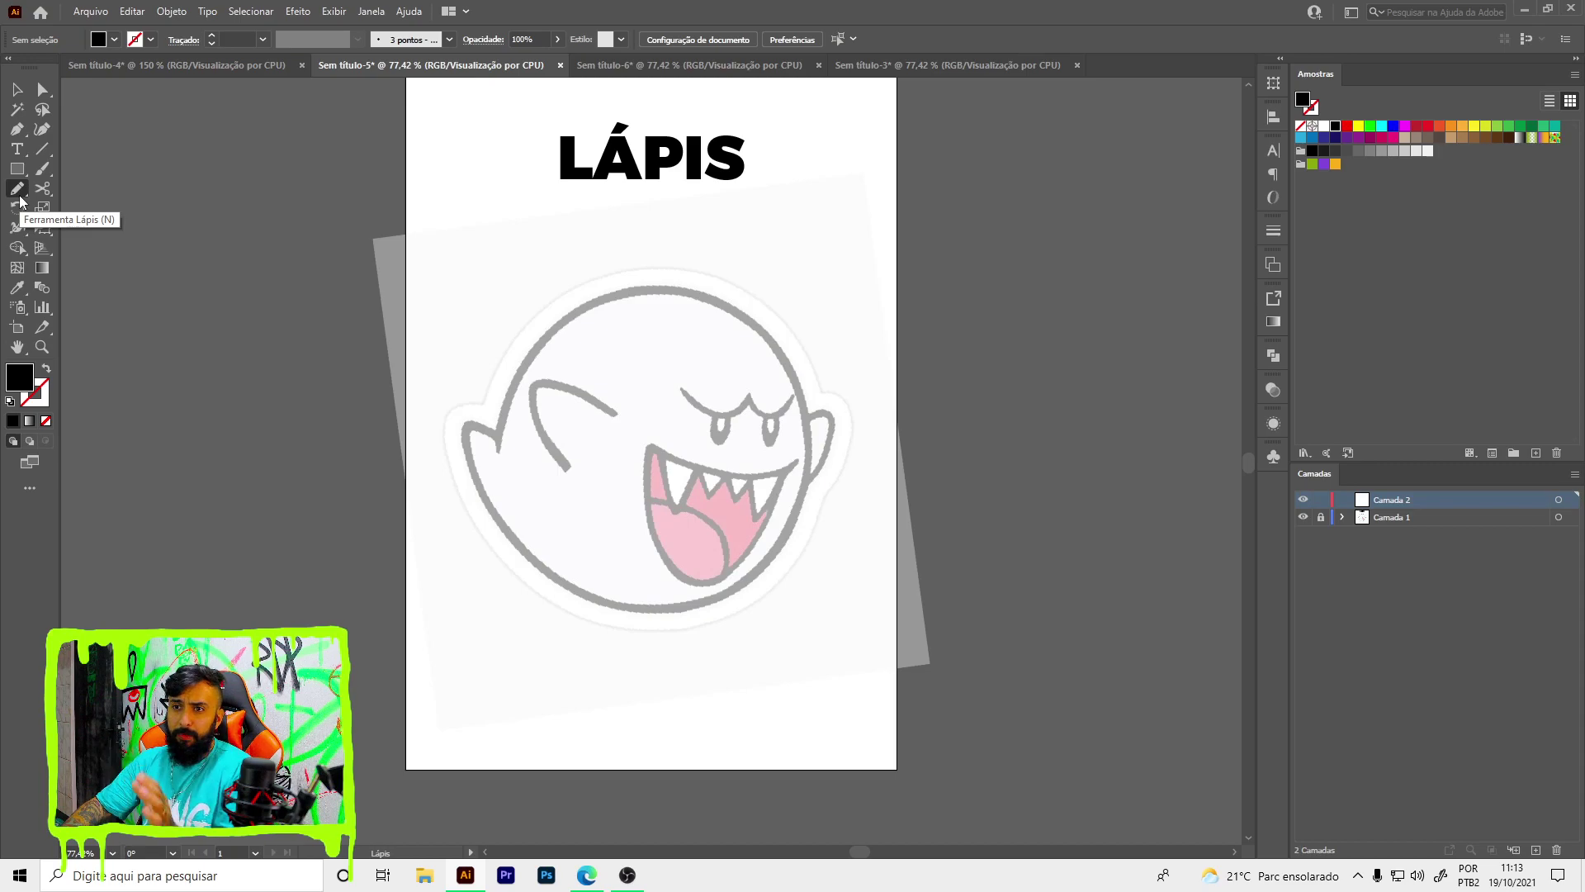
double_click(18, 190)
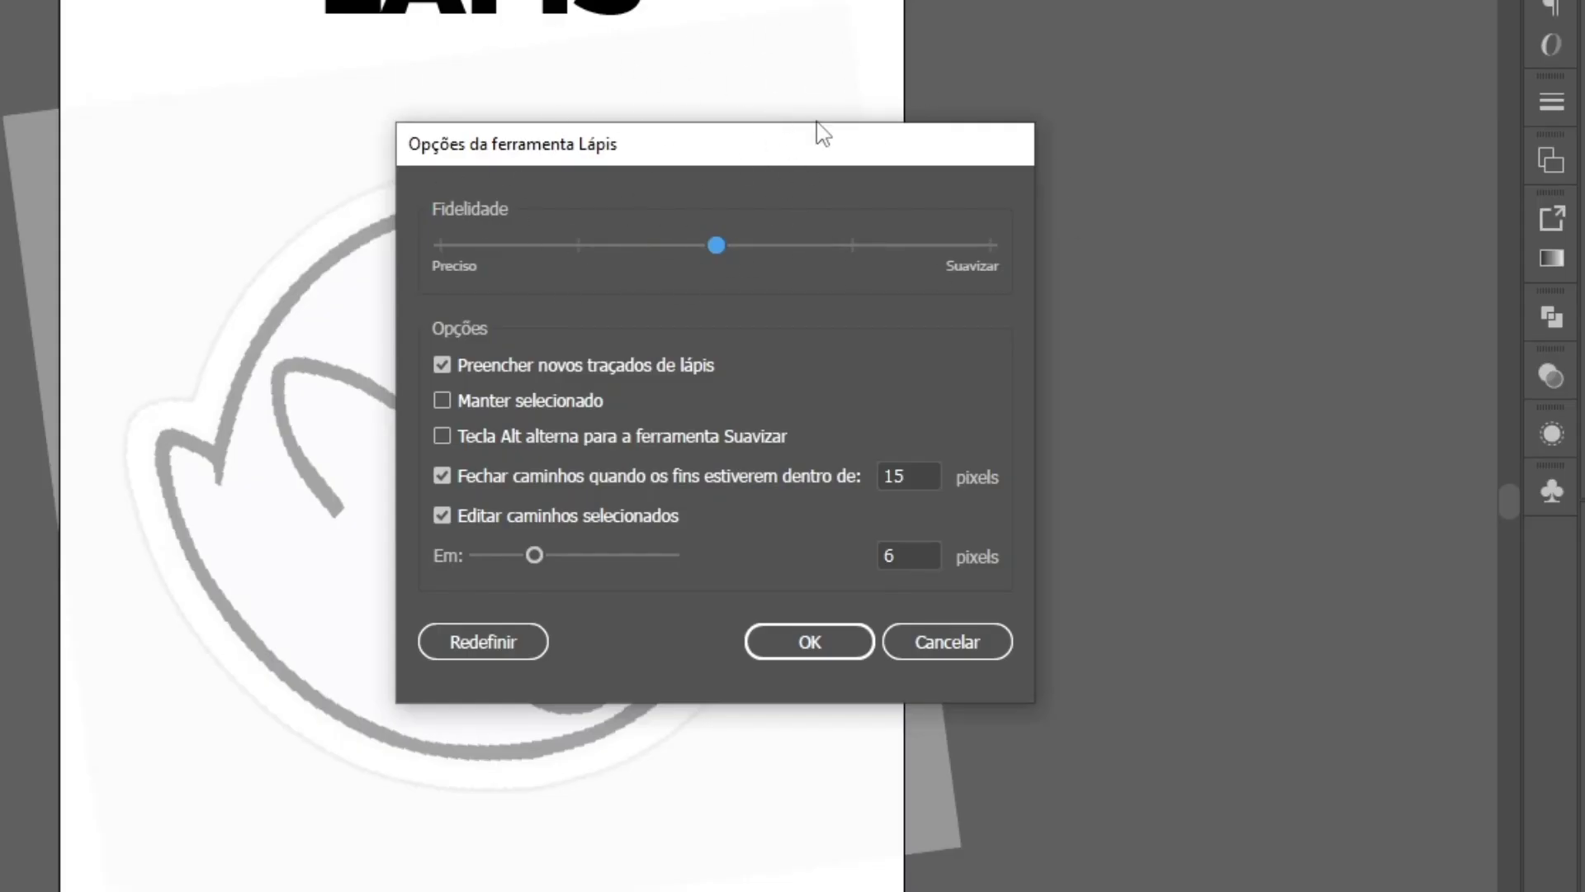
left_click_drag(716, 245, 1123, 195)
left_click_drag(991, 246, 441, 245)
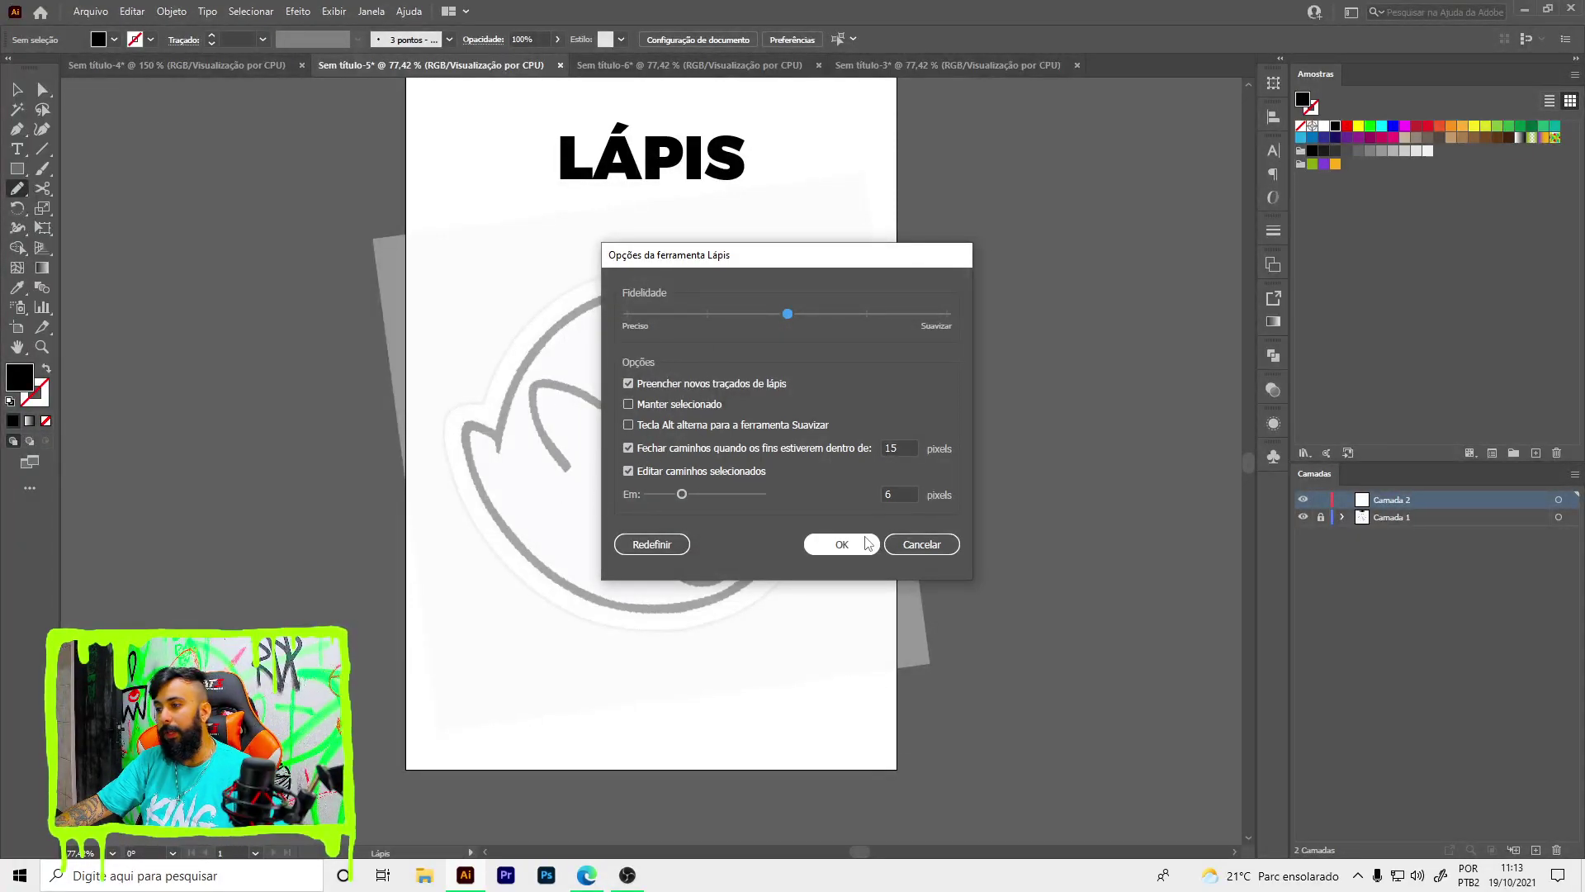
left_click(841, 544)
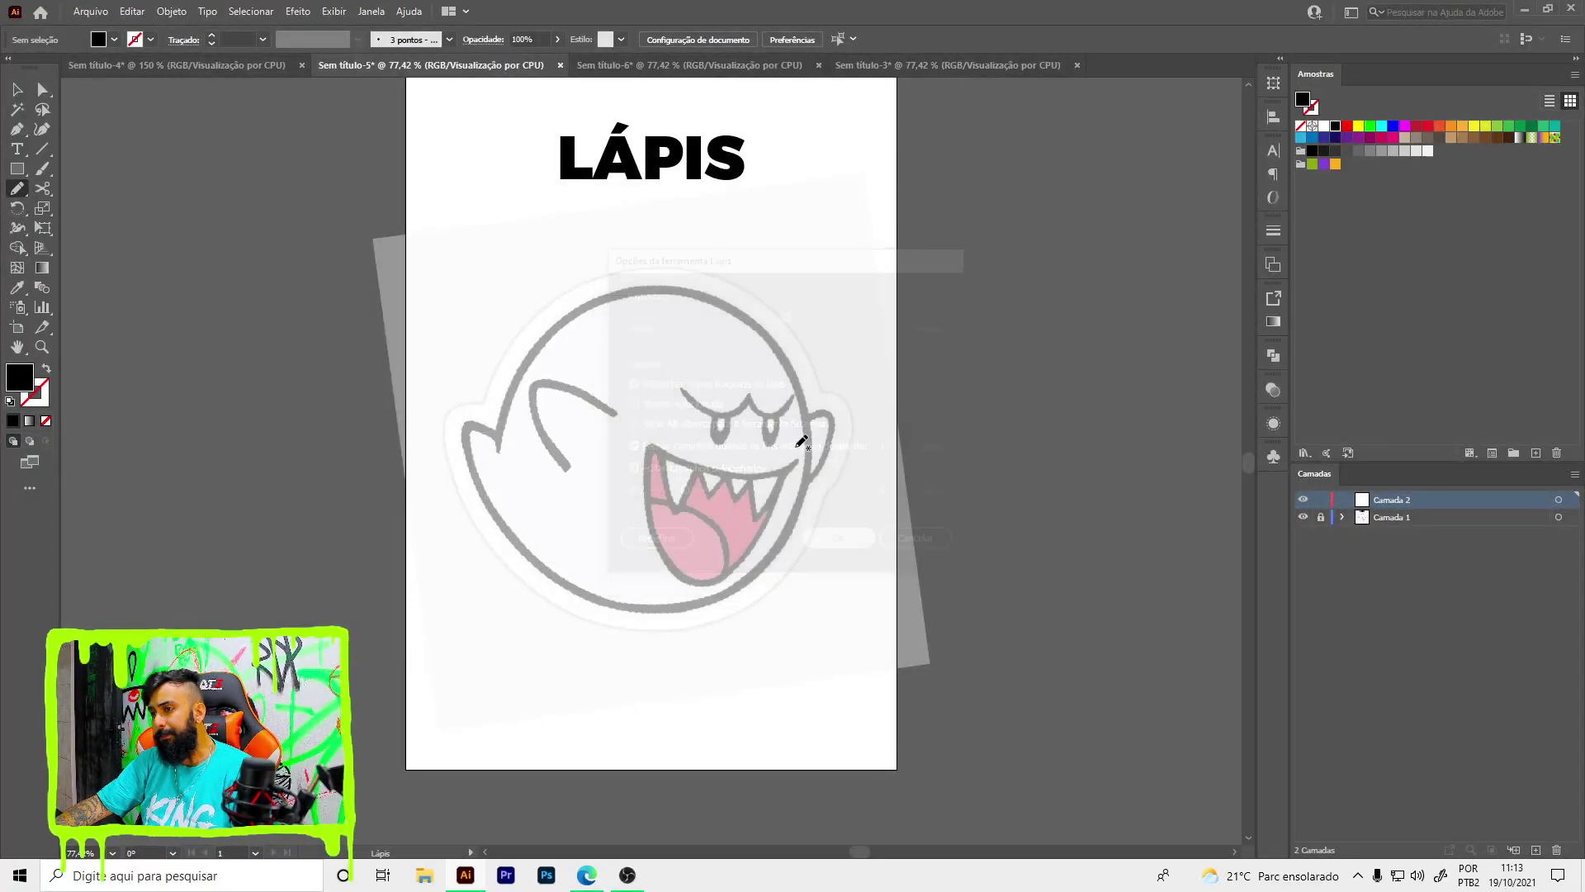
- With no fill, pencil-trace the ghost's left eyebrow, redoing the first attempt
left_click(45, 372)
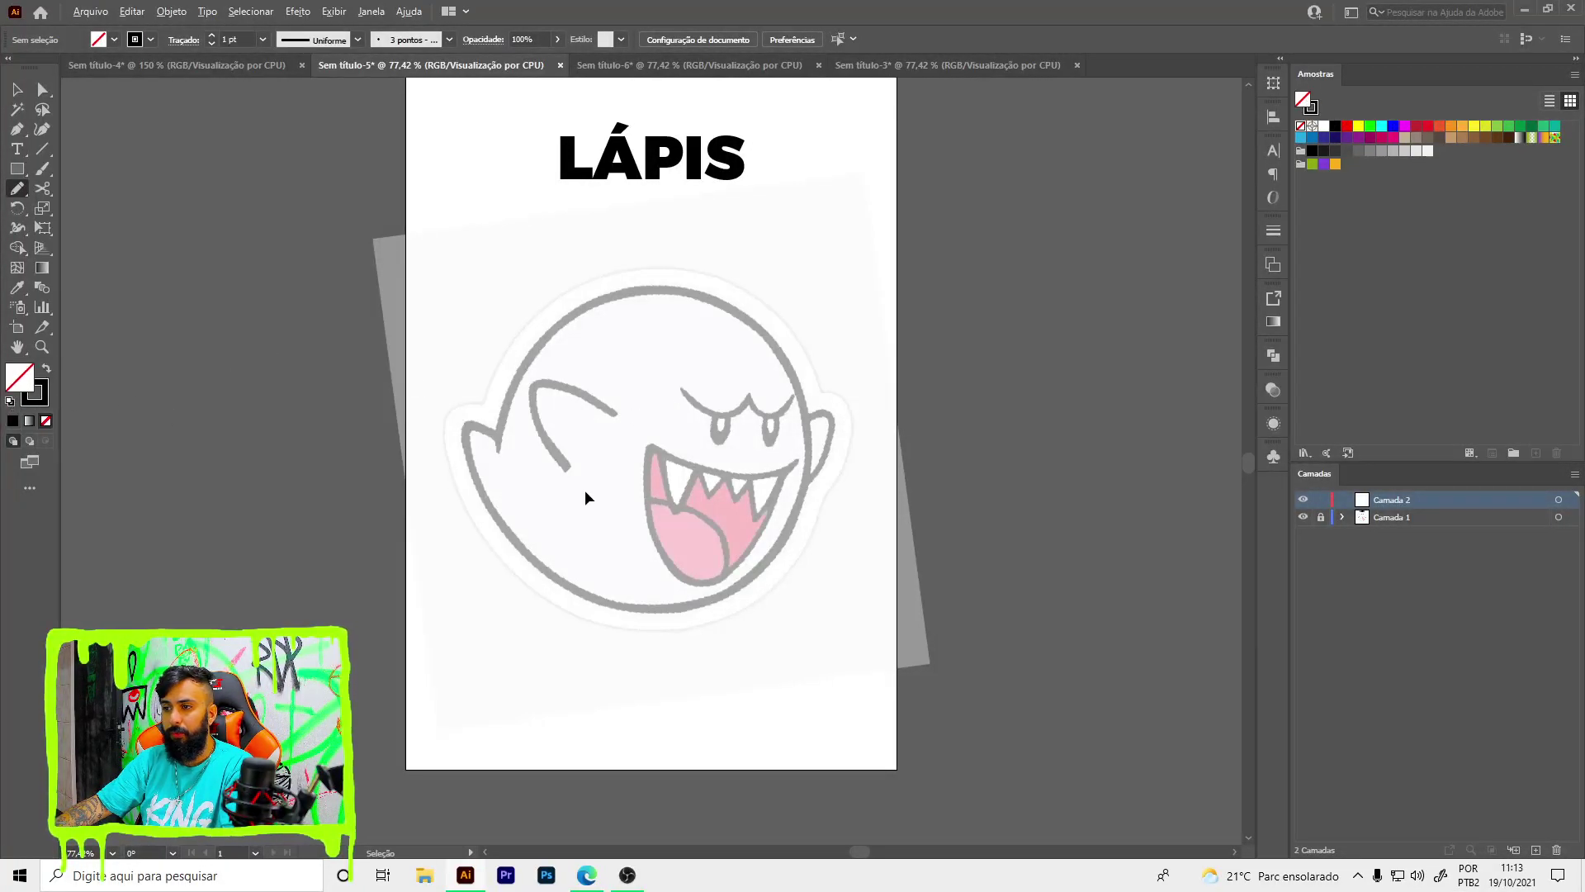
scroll(585, 489, "up", 2, "alt")
left_click_drag(552, 448, 530, 419)
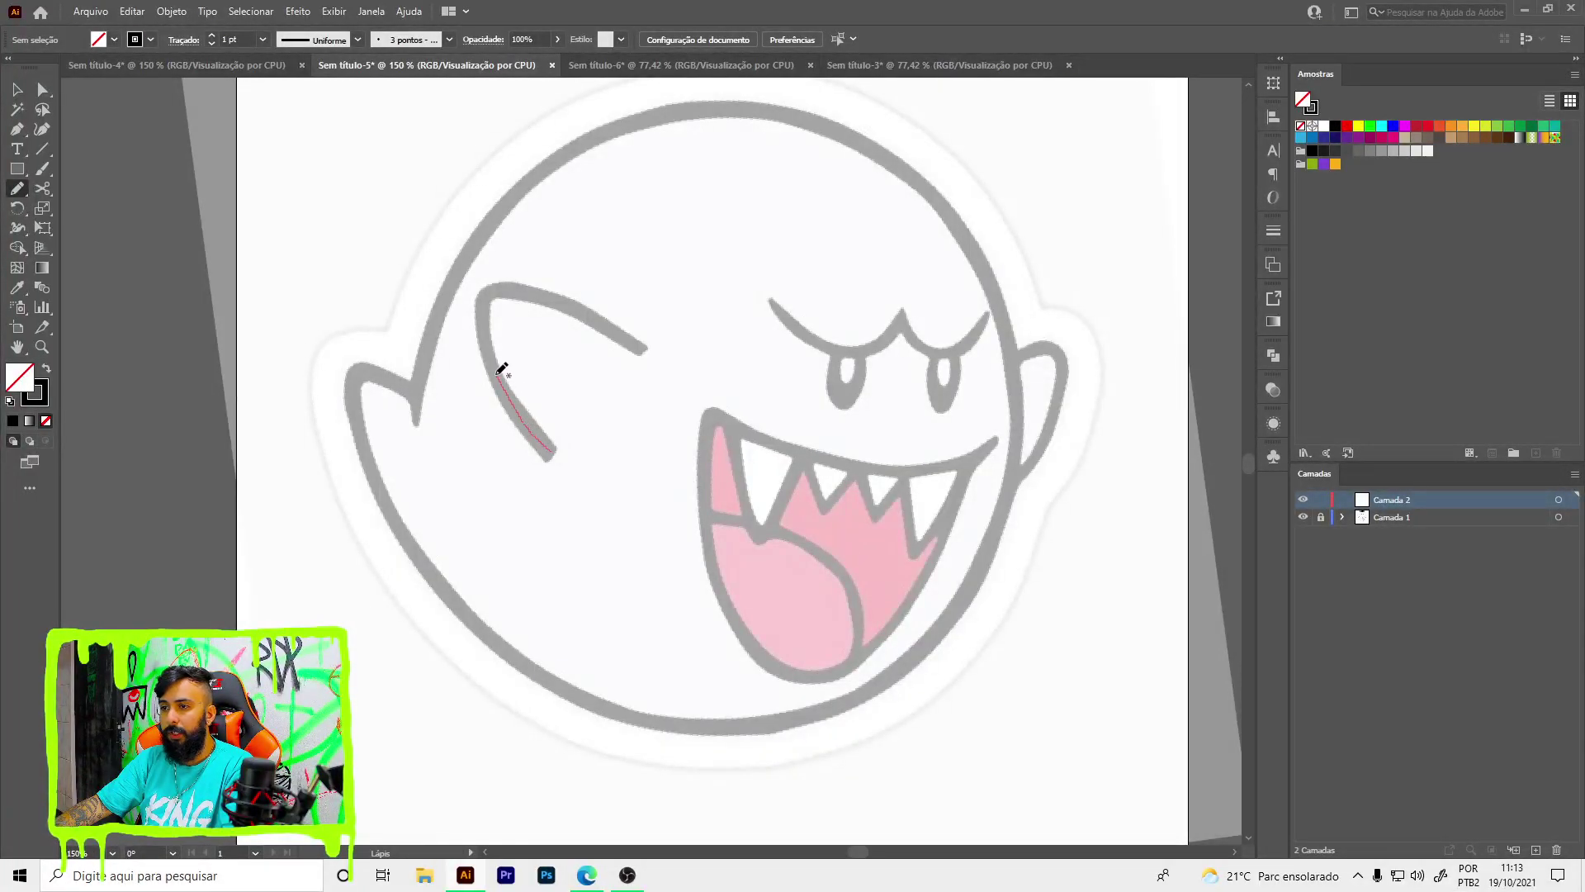
left_click_drag(625, 322, 642, 350)
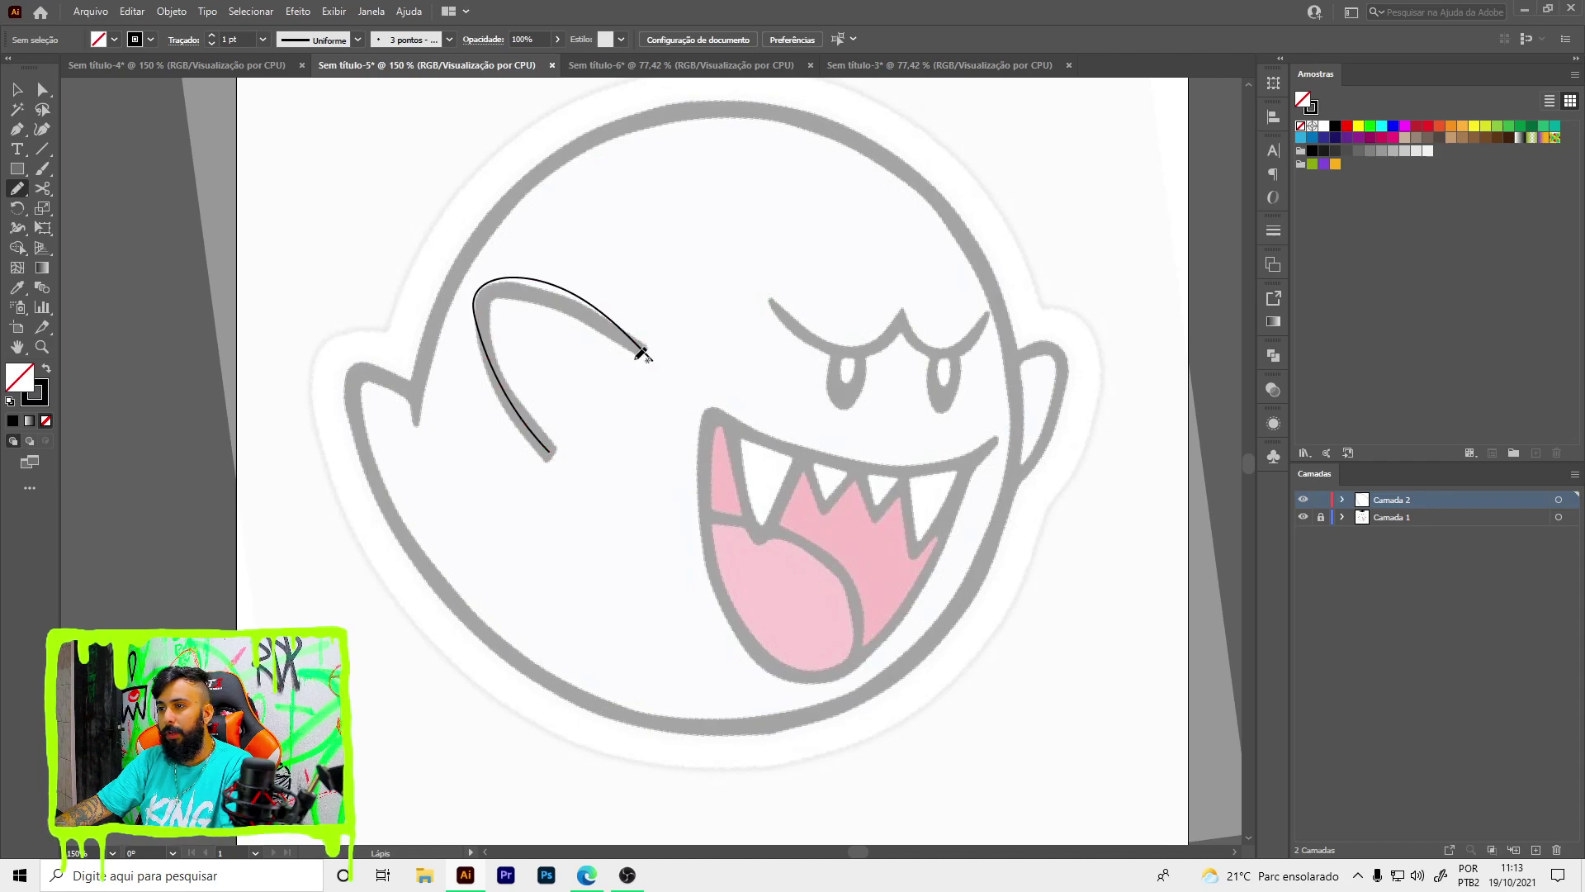
scroll(594, 337, "up", 1, "alt")
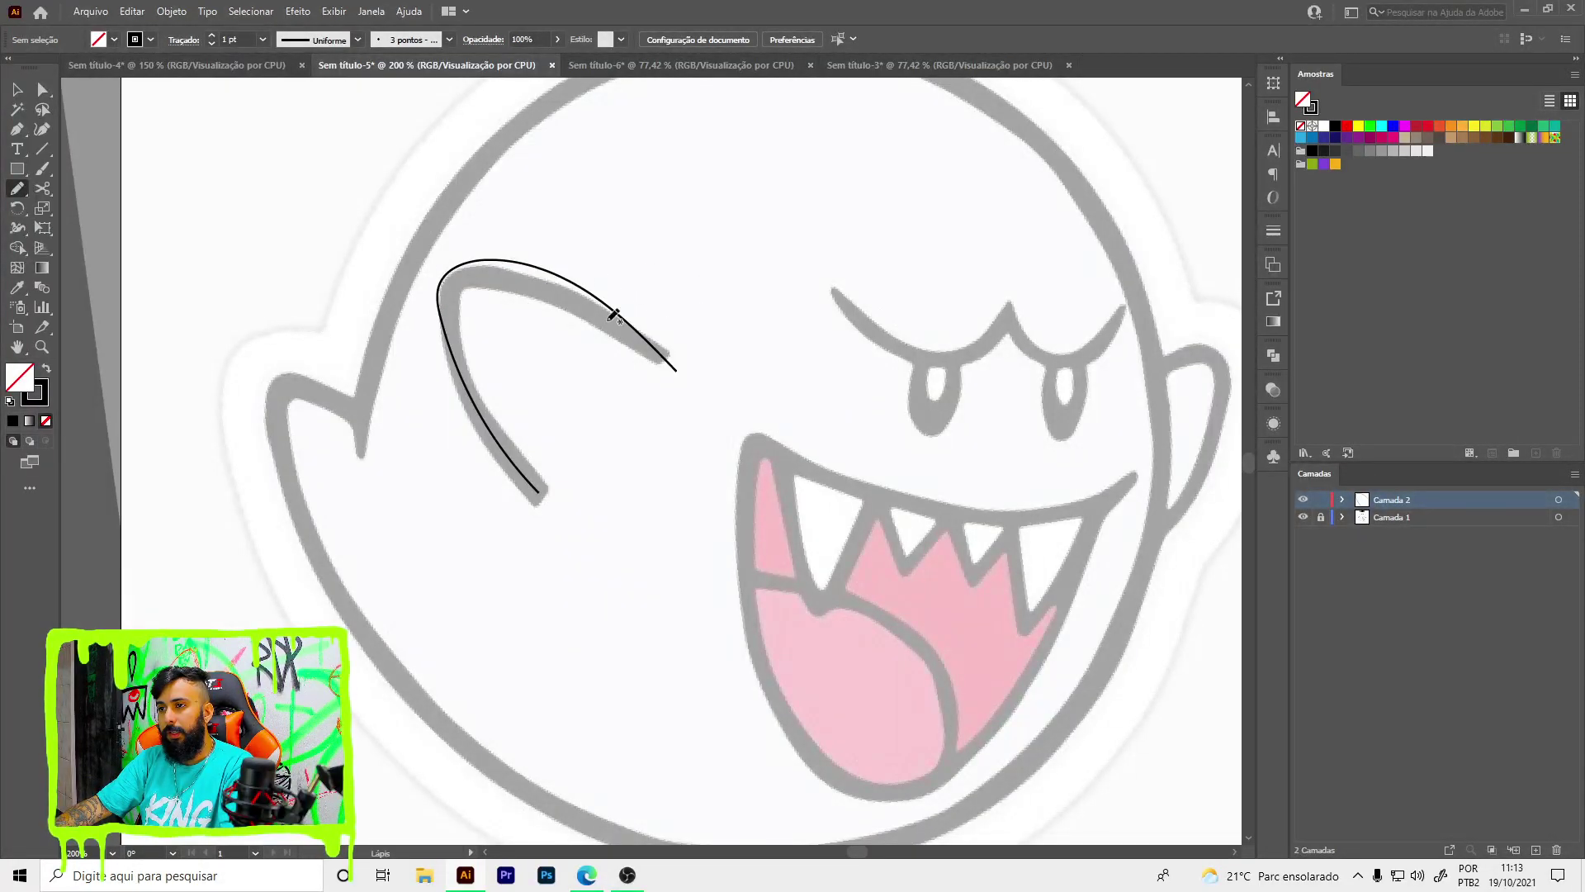
key("ctrl+z")
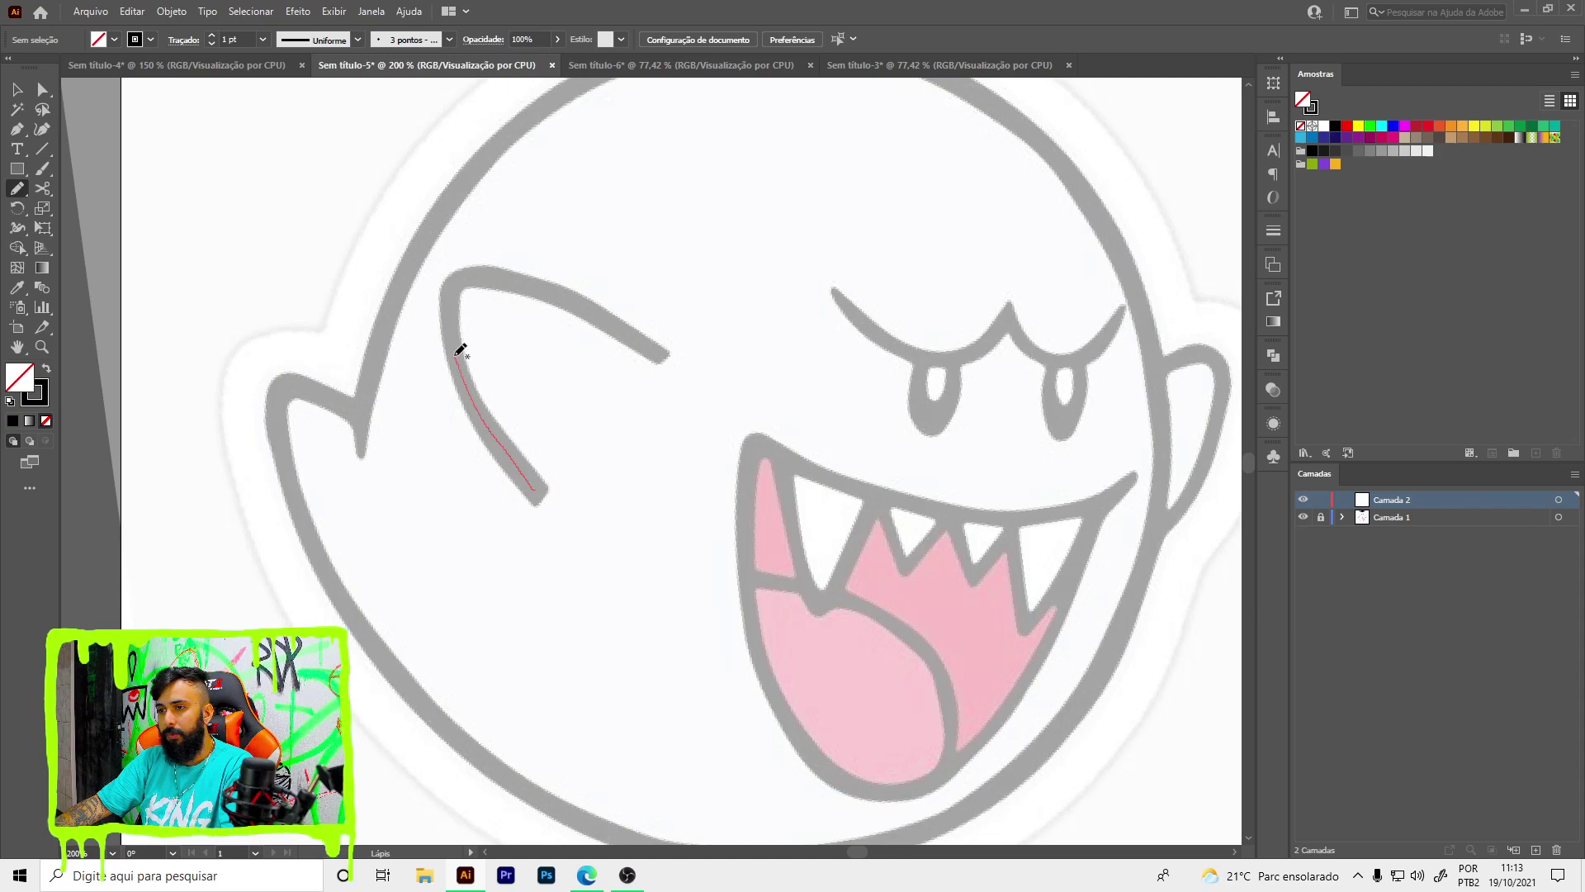
mouse_move(462, 294)
left_mouse_down()
mouse_move(475, 274)
mouse_move(534, 289)
left_mouse_up()
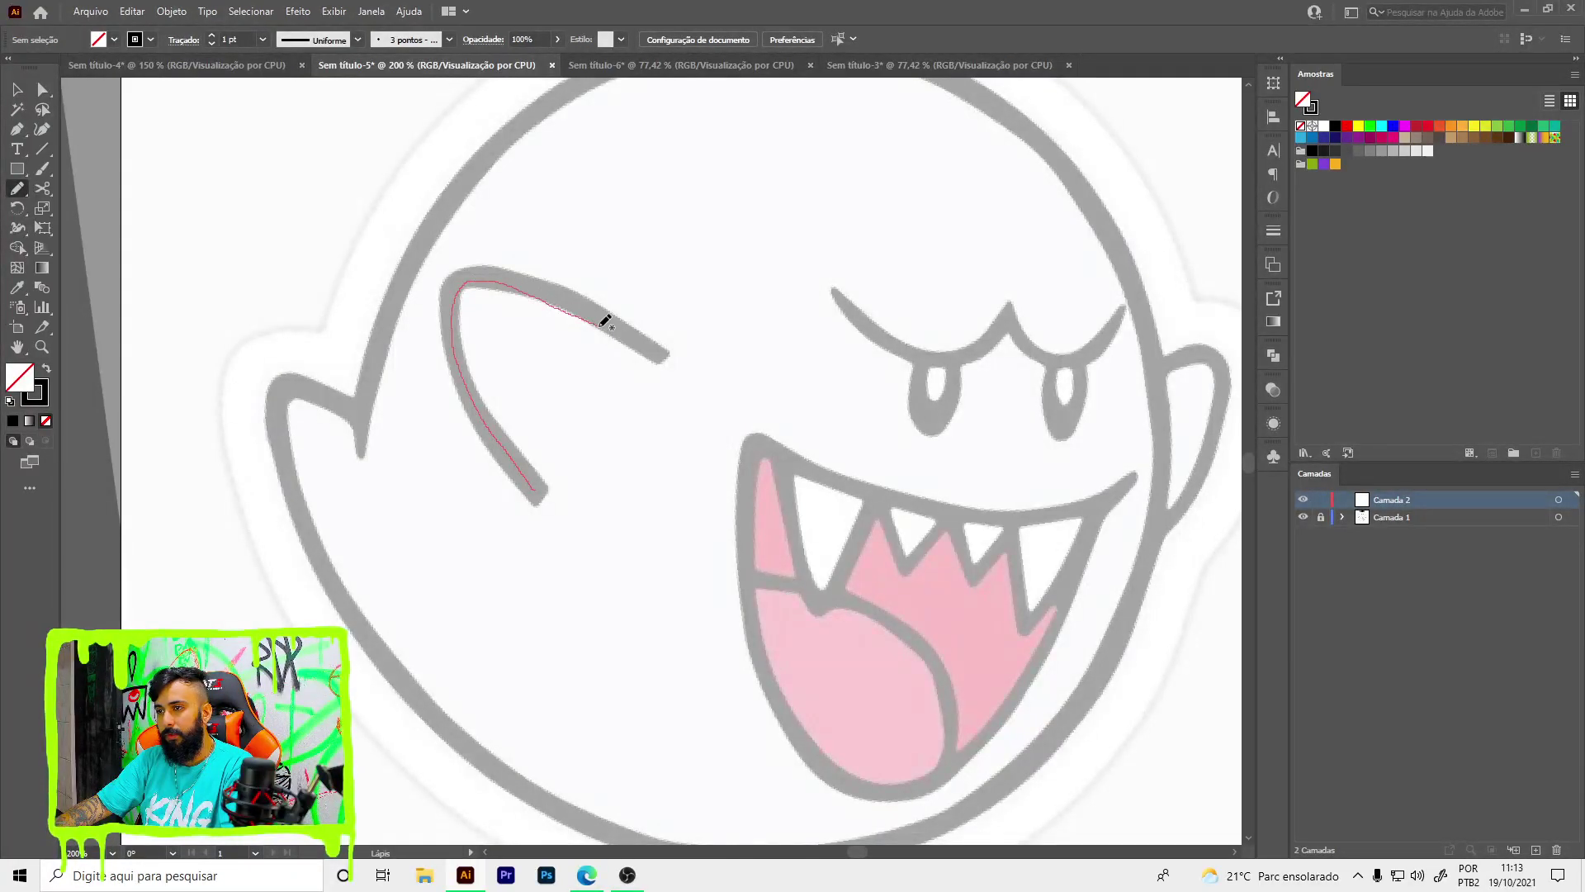
left_click_drag(660, 352, 662, 353)
- Give the left eyebrow an 11 pt stroke weight
key("v")
left_click_drag(595, 274, 532, 388)
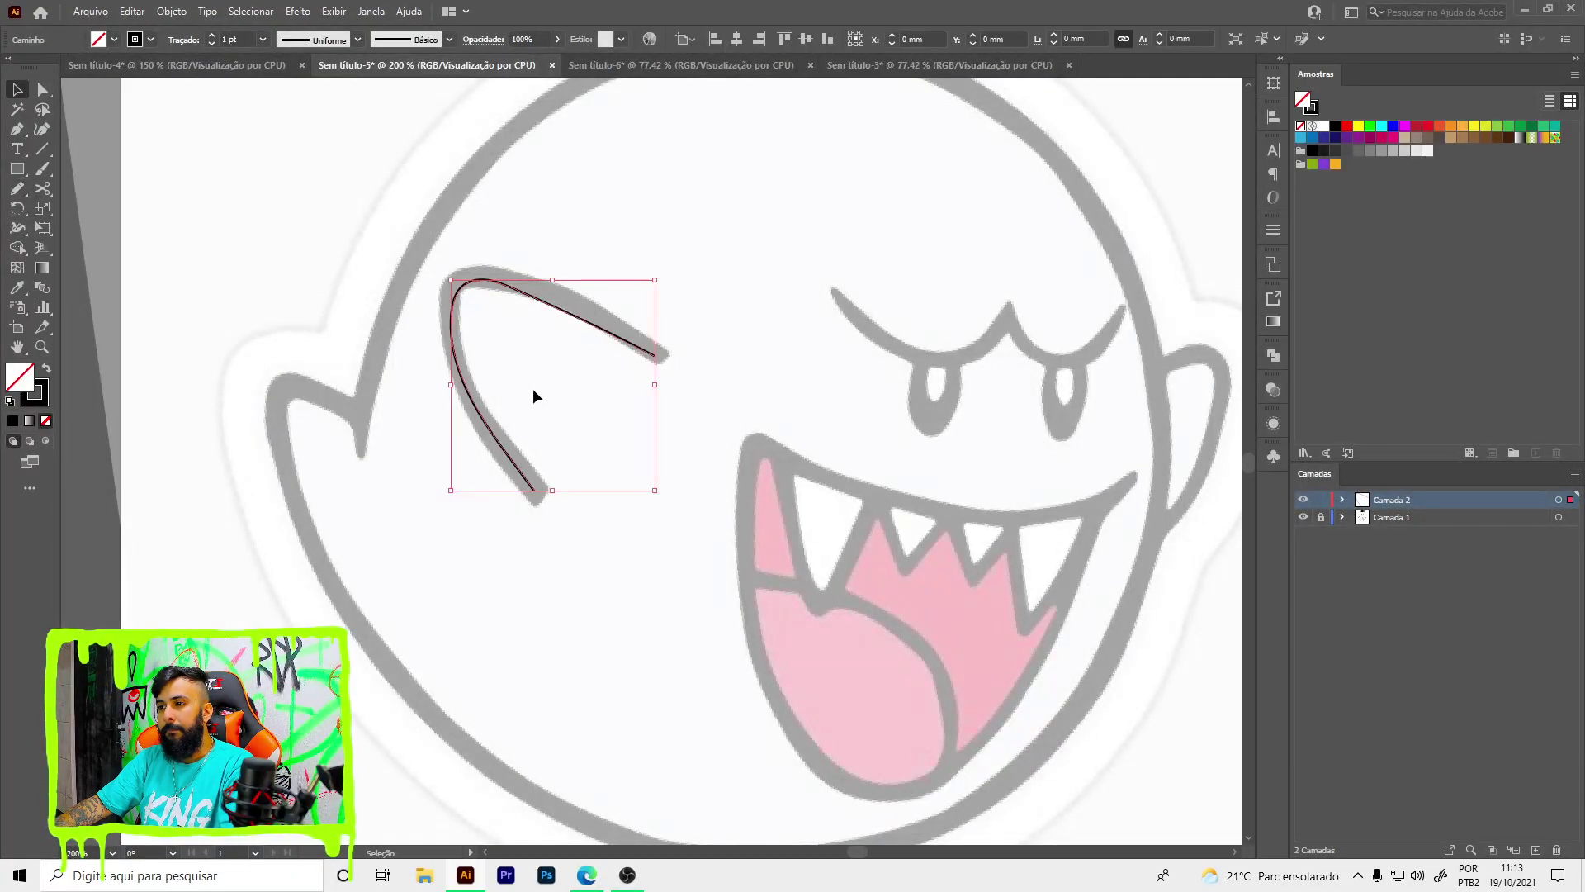
left_click(245, 39)
type("11")
key("Return")
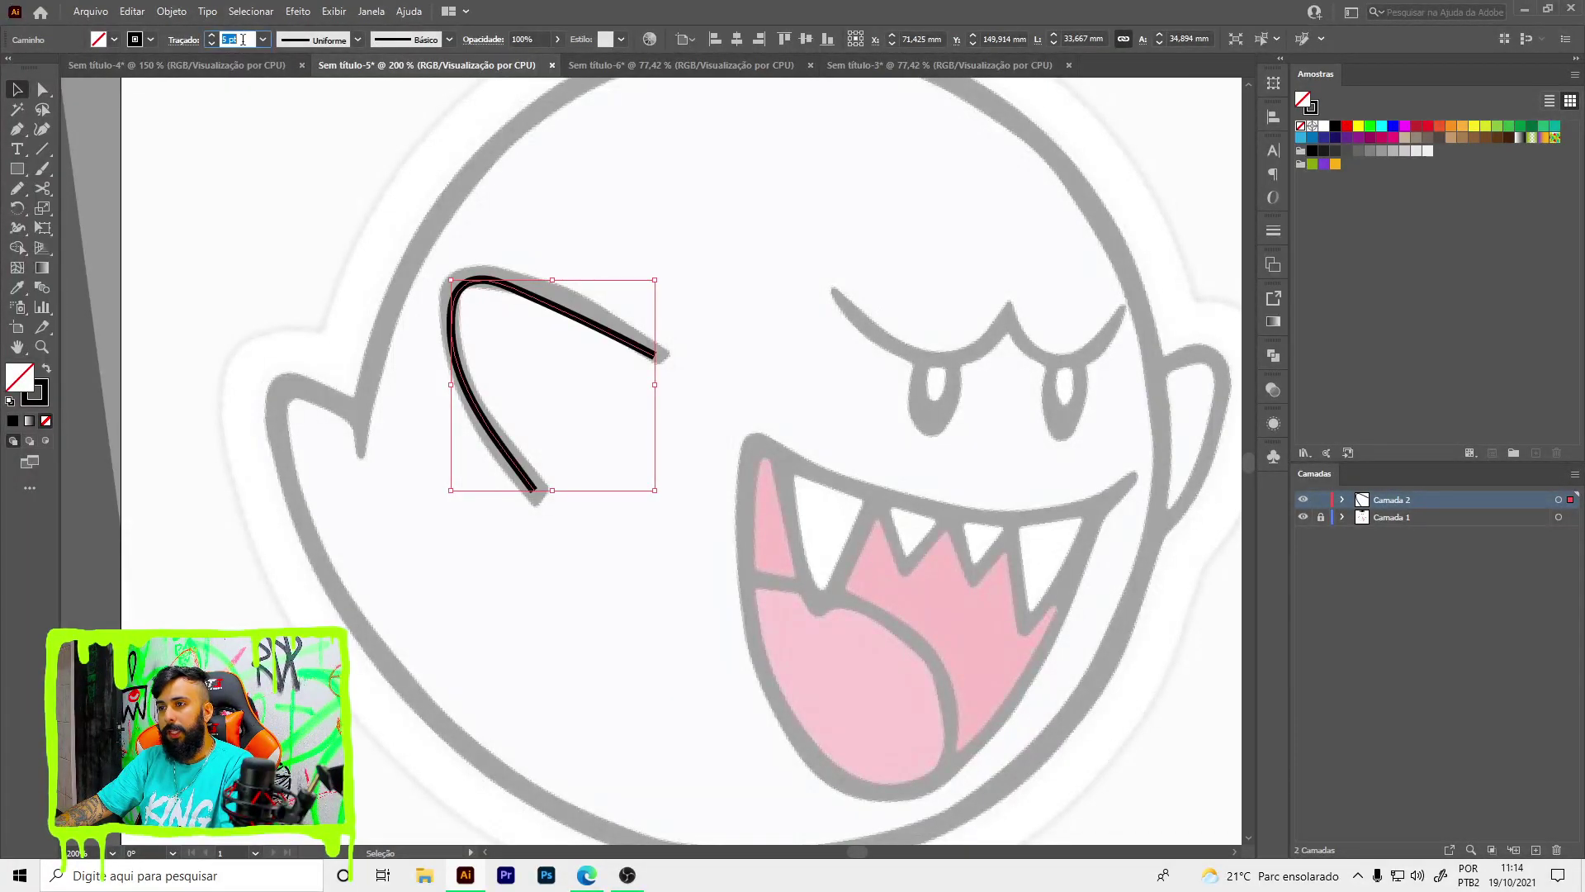
left_click(579, 379)
- Pencil-trace the right eyebrow over the sketch
scroll(761, 356, "right", 1)
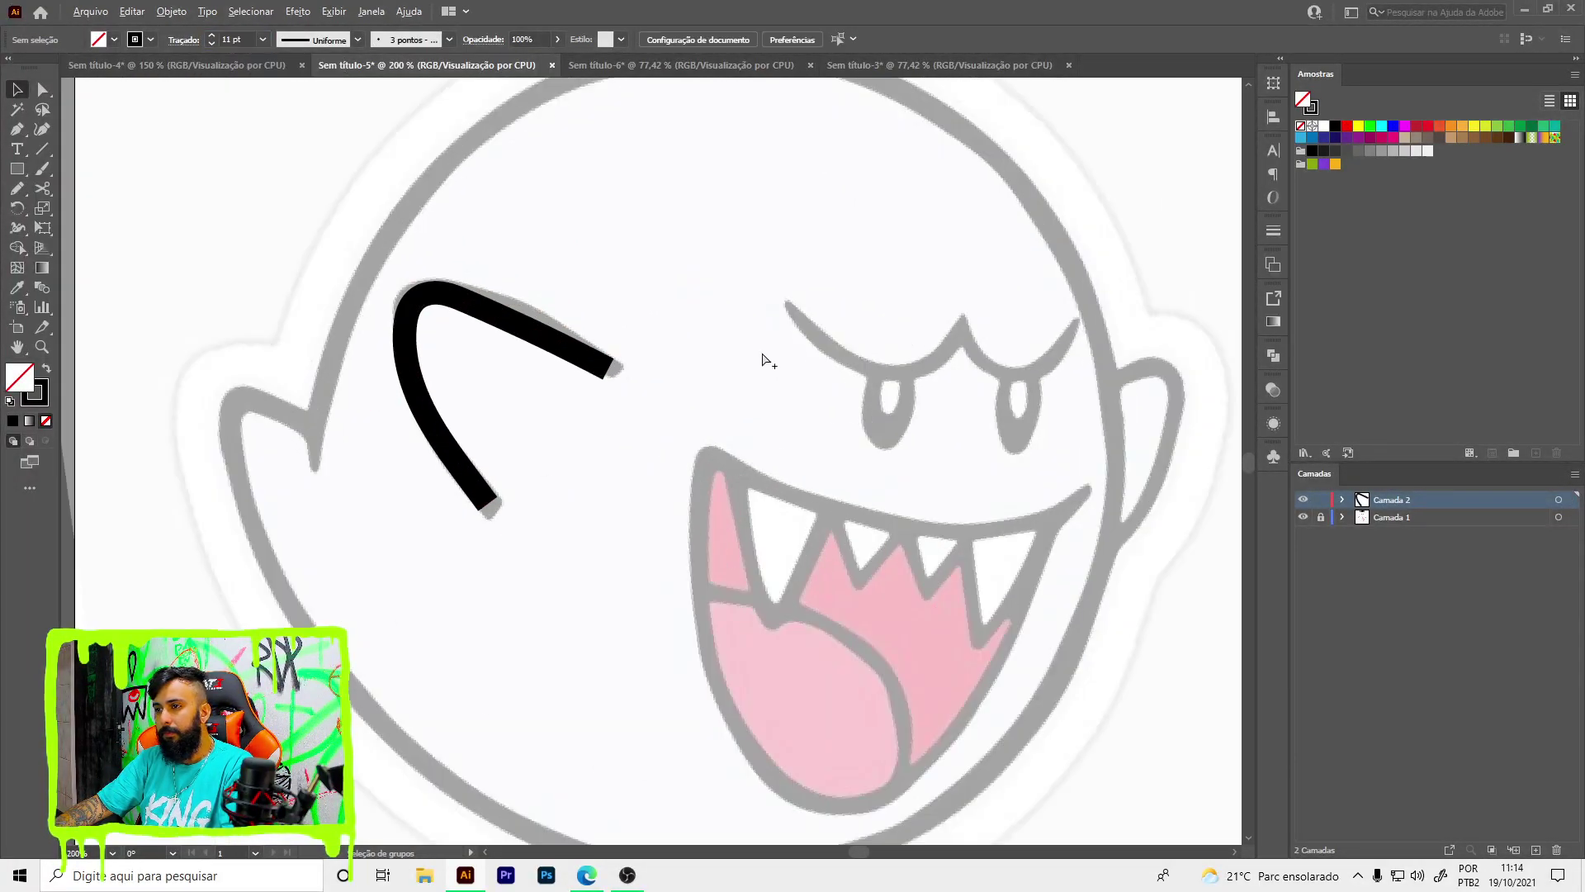
key("n")
left_click_drag(787, 302, 844, 350)
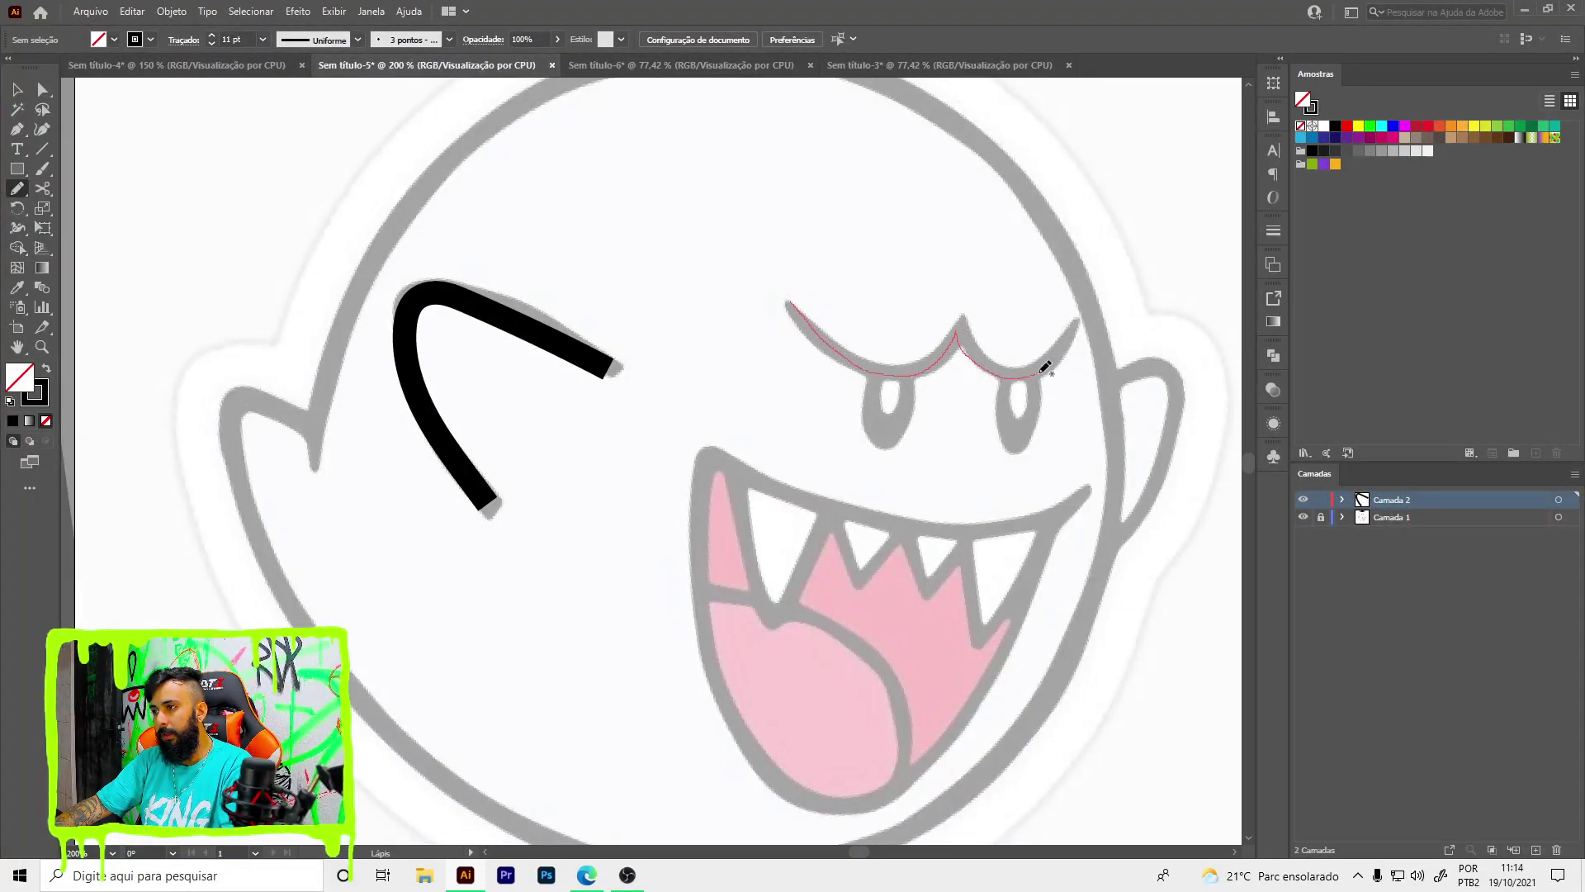
left_click_drag(1043, 370, 1077, 326)
scroll(897, 403, "down", 2)
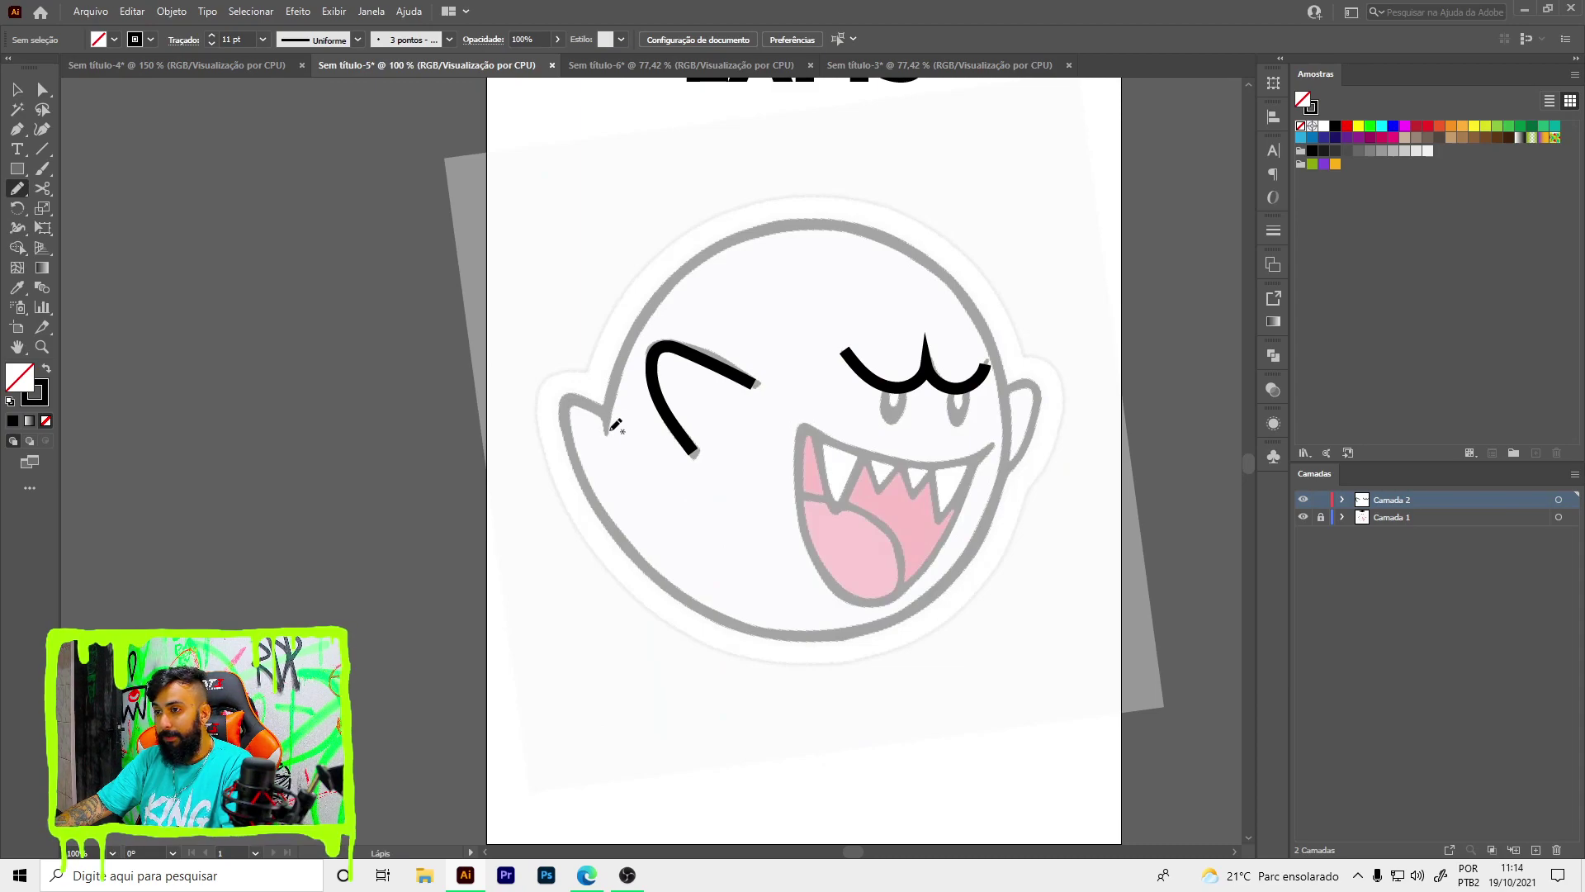
- Pencil-trace the ghost's full body outline, closing it at the left arm
left_click_drag(654, 312, 953, 276)
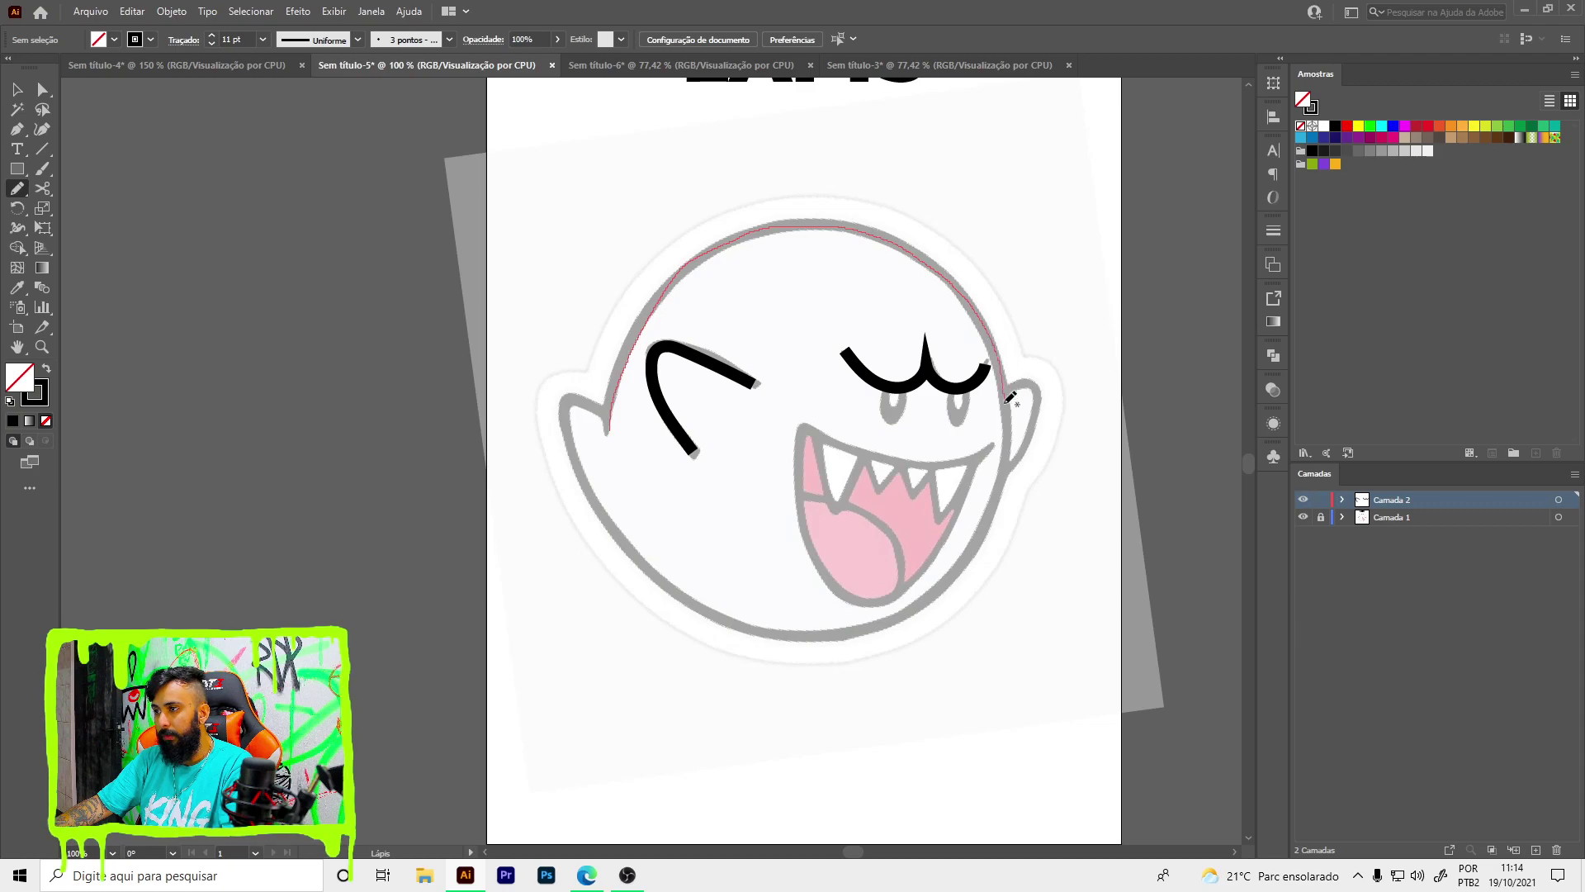
mouse_move(972, 541)
left_mouse_down()
mouse_move(902, 609)
mouse_move(808, 633)
left_mouse_up()
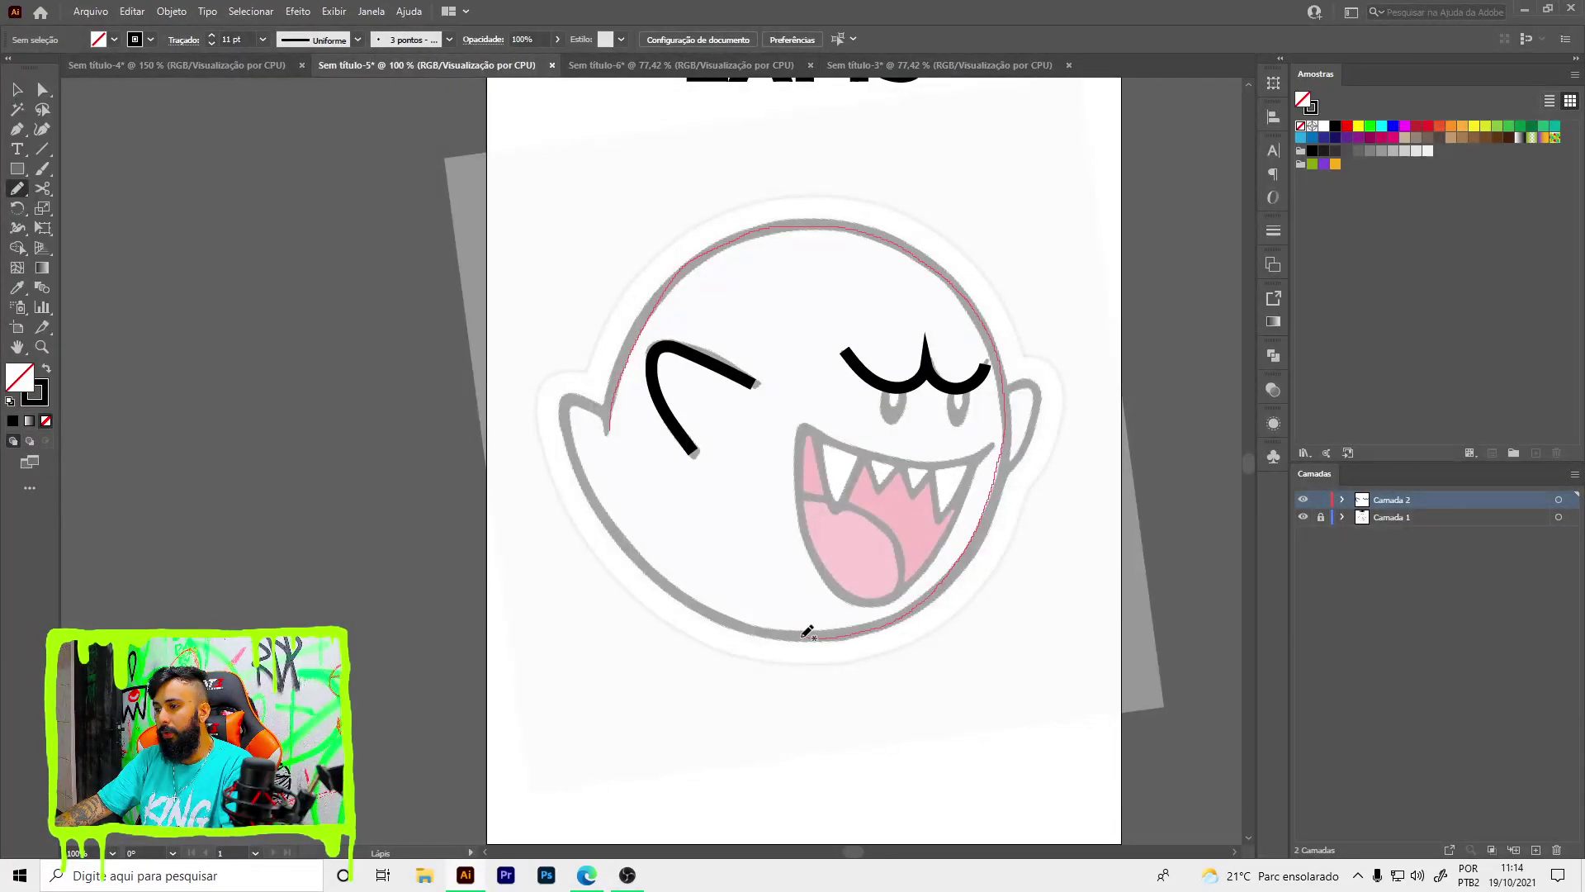
left_click_drag(681, 581, 583, 453)
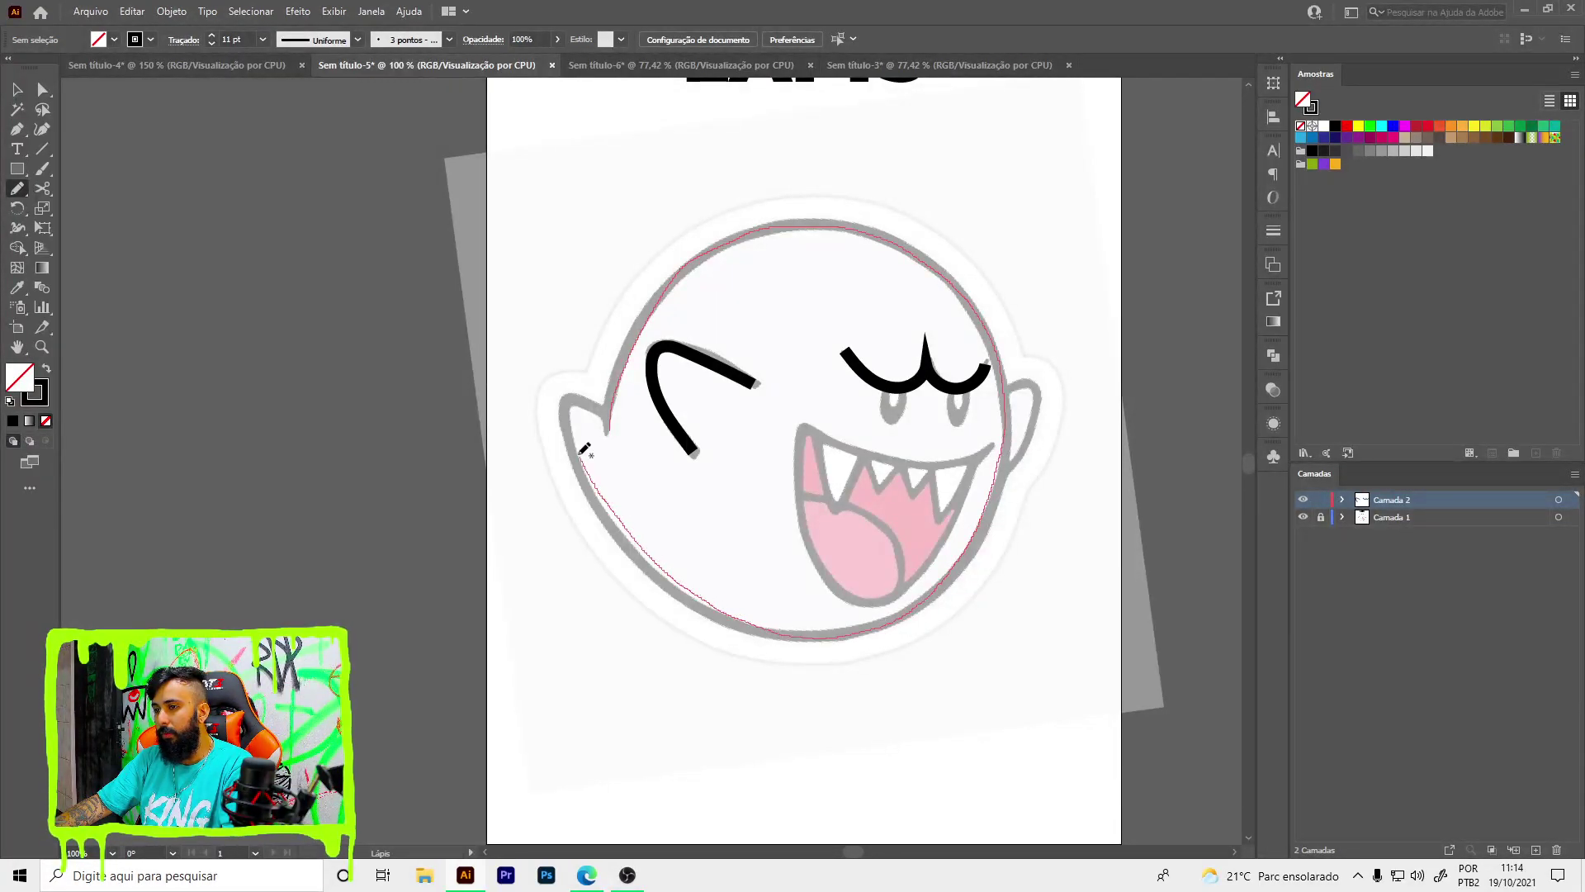
left_click_drag(606, 393, 632, 410)
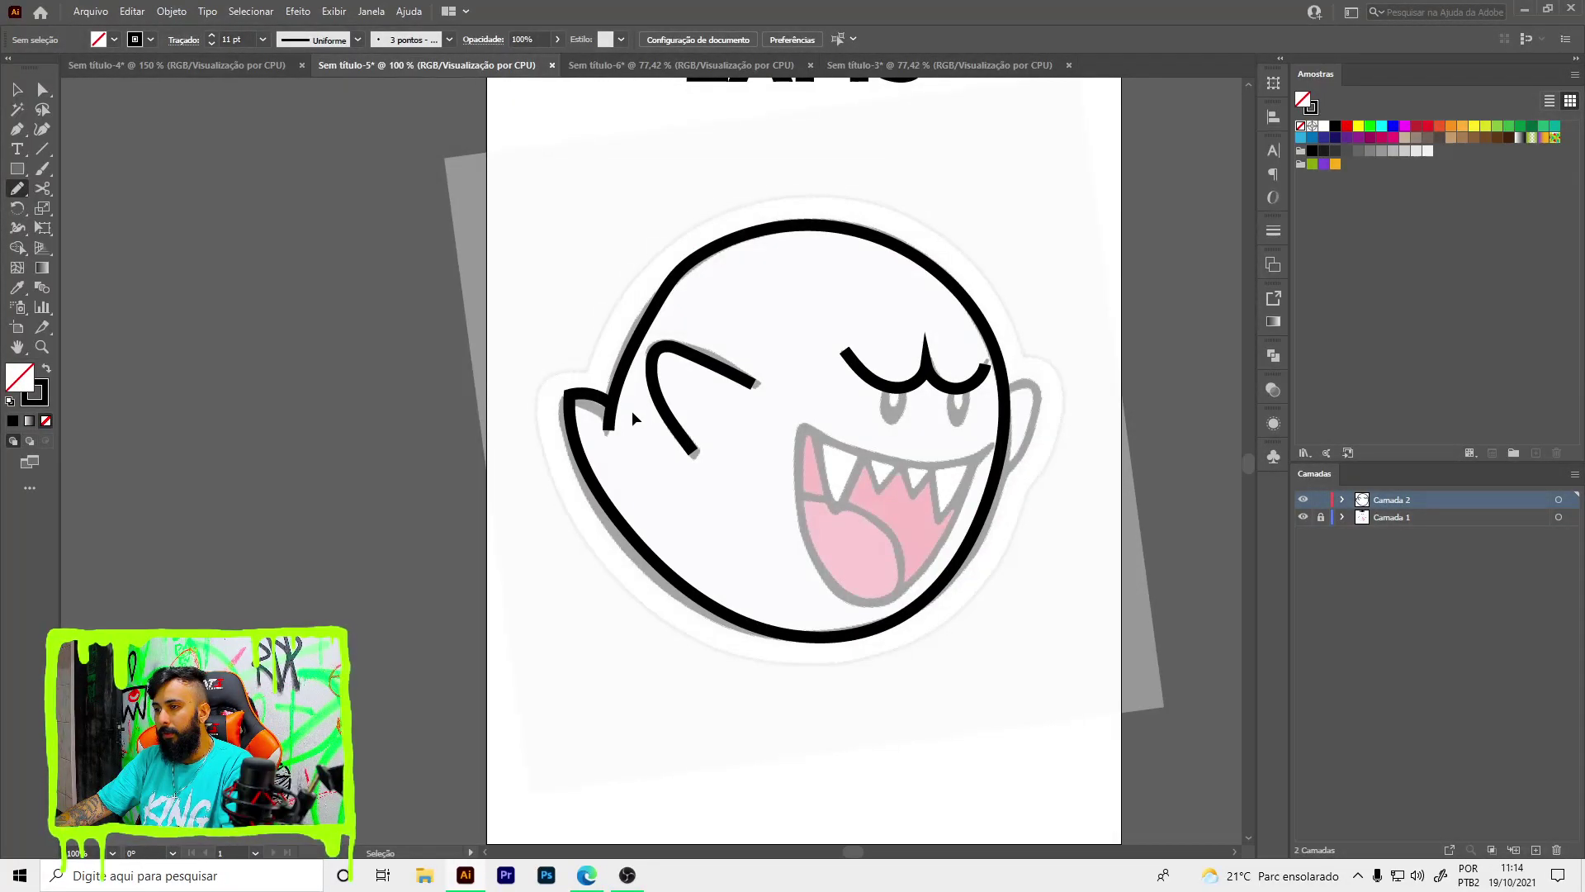
scroll(632, 410, "up", 1)
scroll(636, 407, "up", 1)
scroll(634, 371, "down", 3)
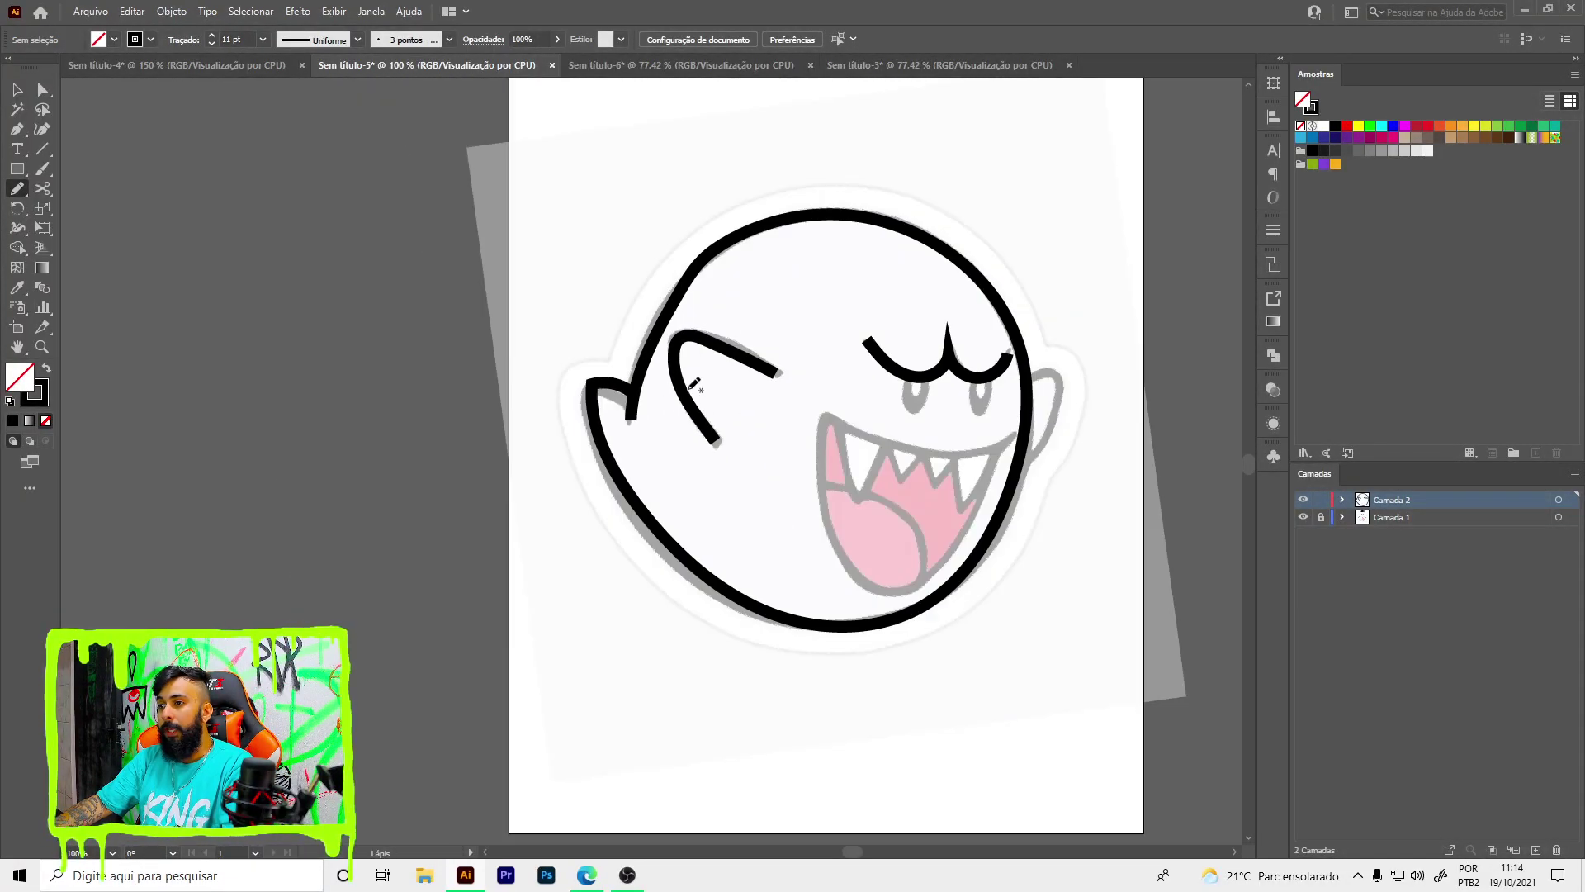
scroll(567, 399, "up", 2)
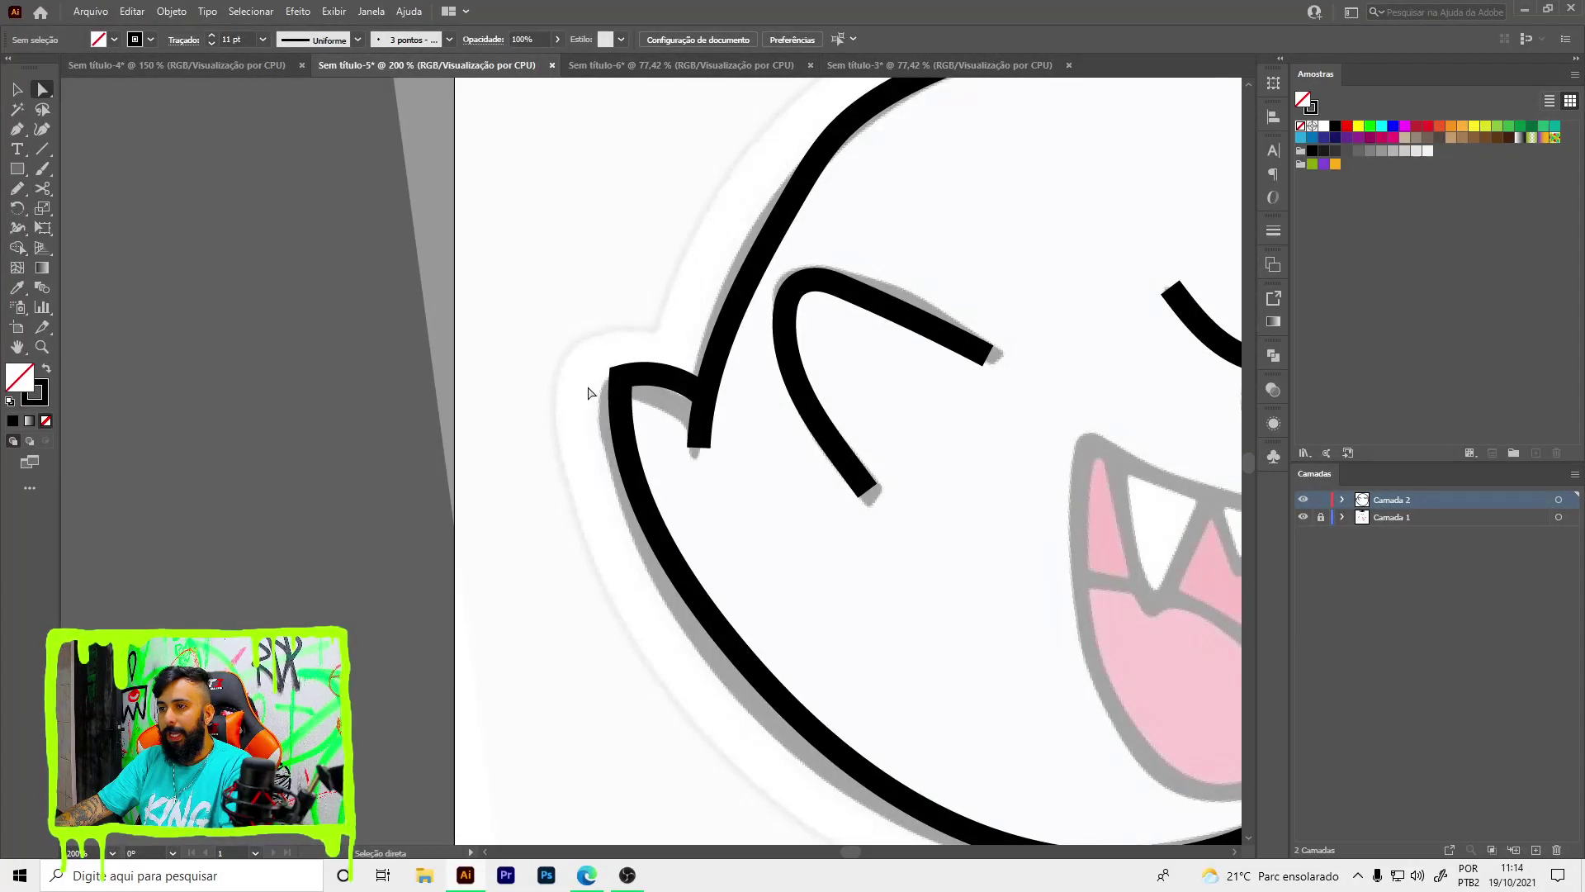
- Reshape the ghost's left arm curve by dragging its handle with Direct Selection
key("a")
left_click(645, 428)
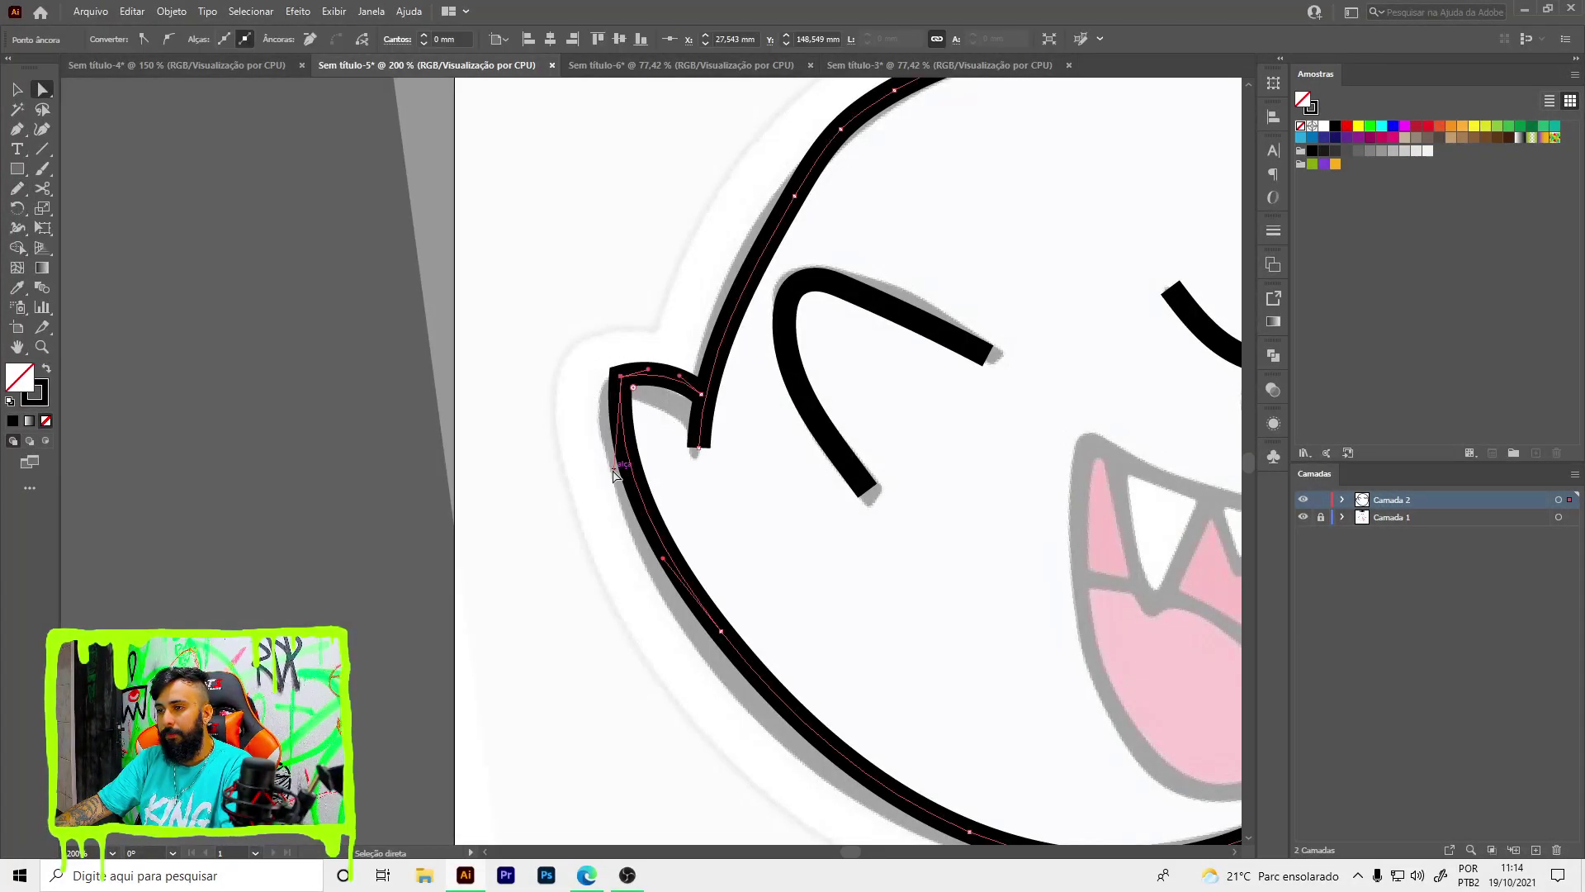
mouse_move(614, 467)
left_mouse_down()
mouse_move(581, 441)
mouse_move(579, 405)
mouse_move(646, 360)
left_mouse_up()
scroll(652, 368, "down", 2)
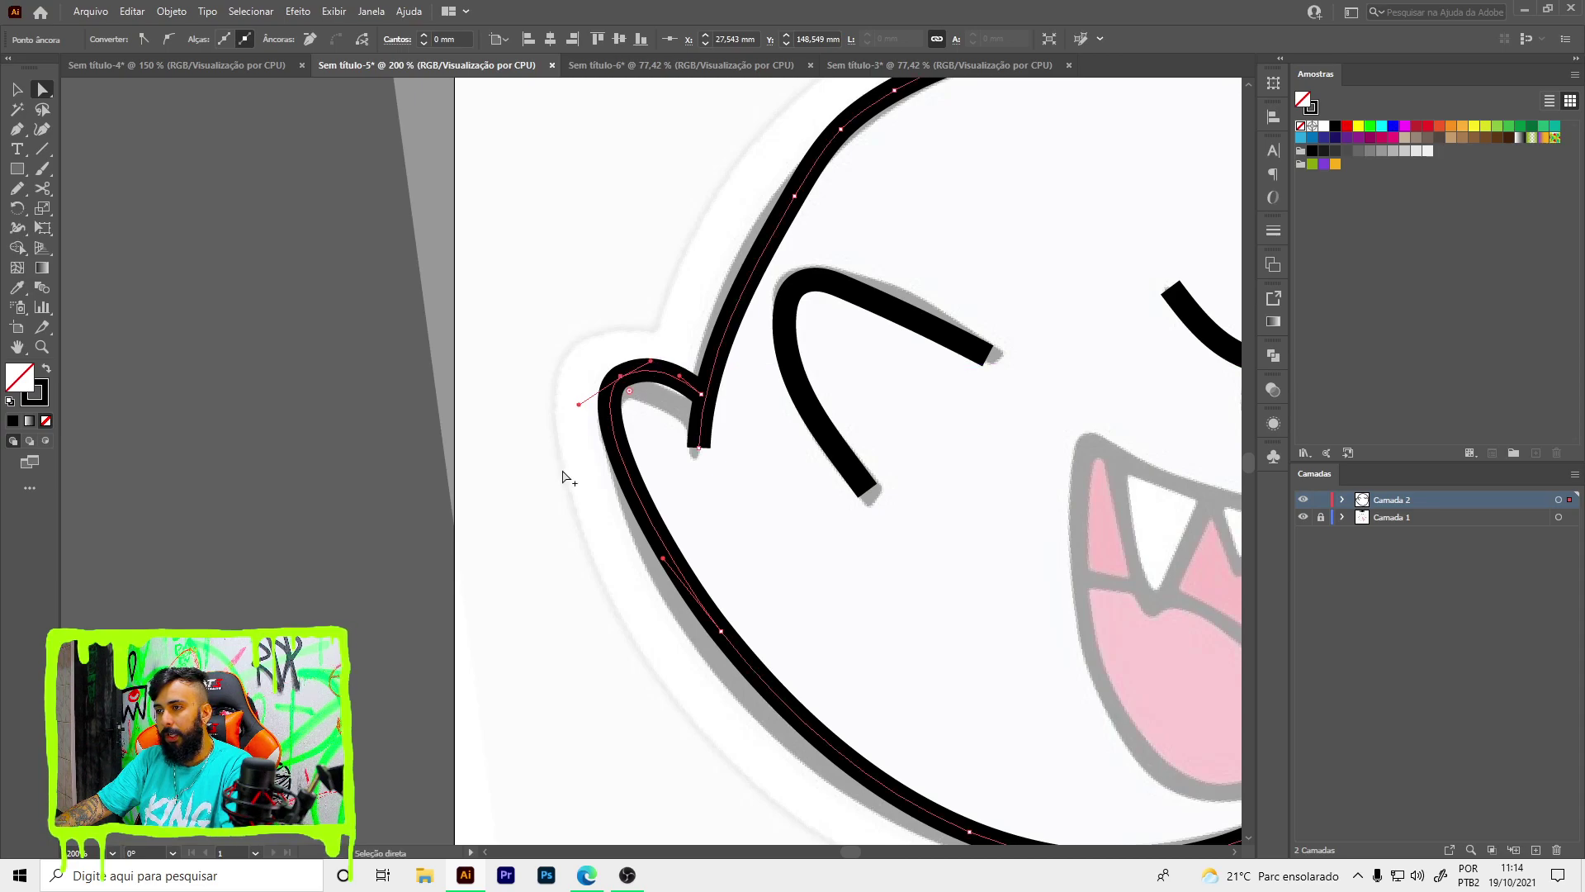
scroll(566, 471, "down", 2)
scroll(701, 301, "up", 4)
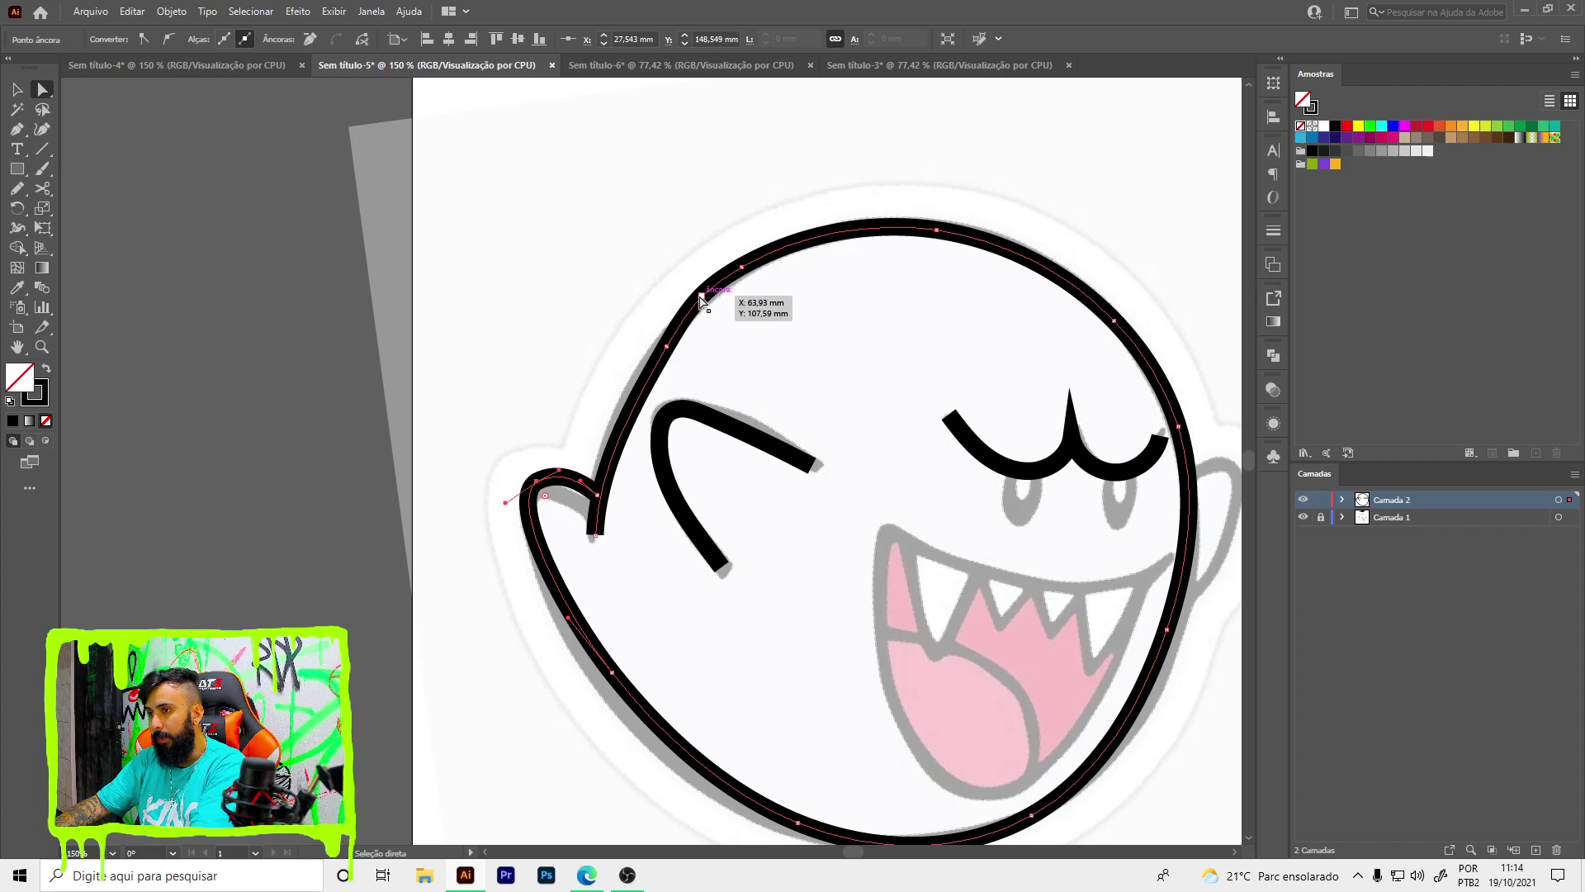
- Delete two extra anchors on the upper-left outline and smooth that curve
key("p")
left_click(702, 294)
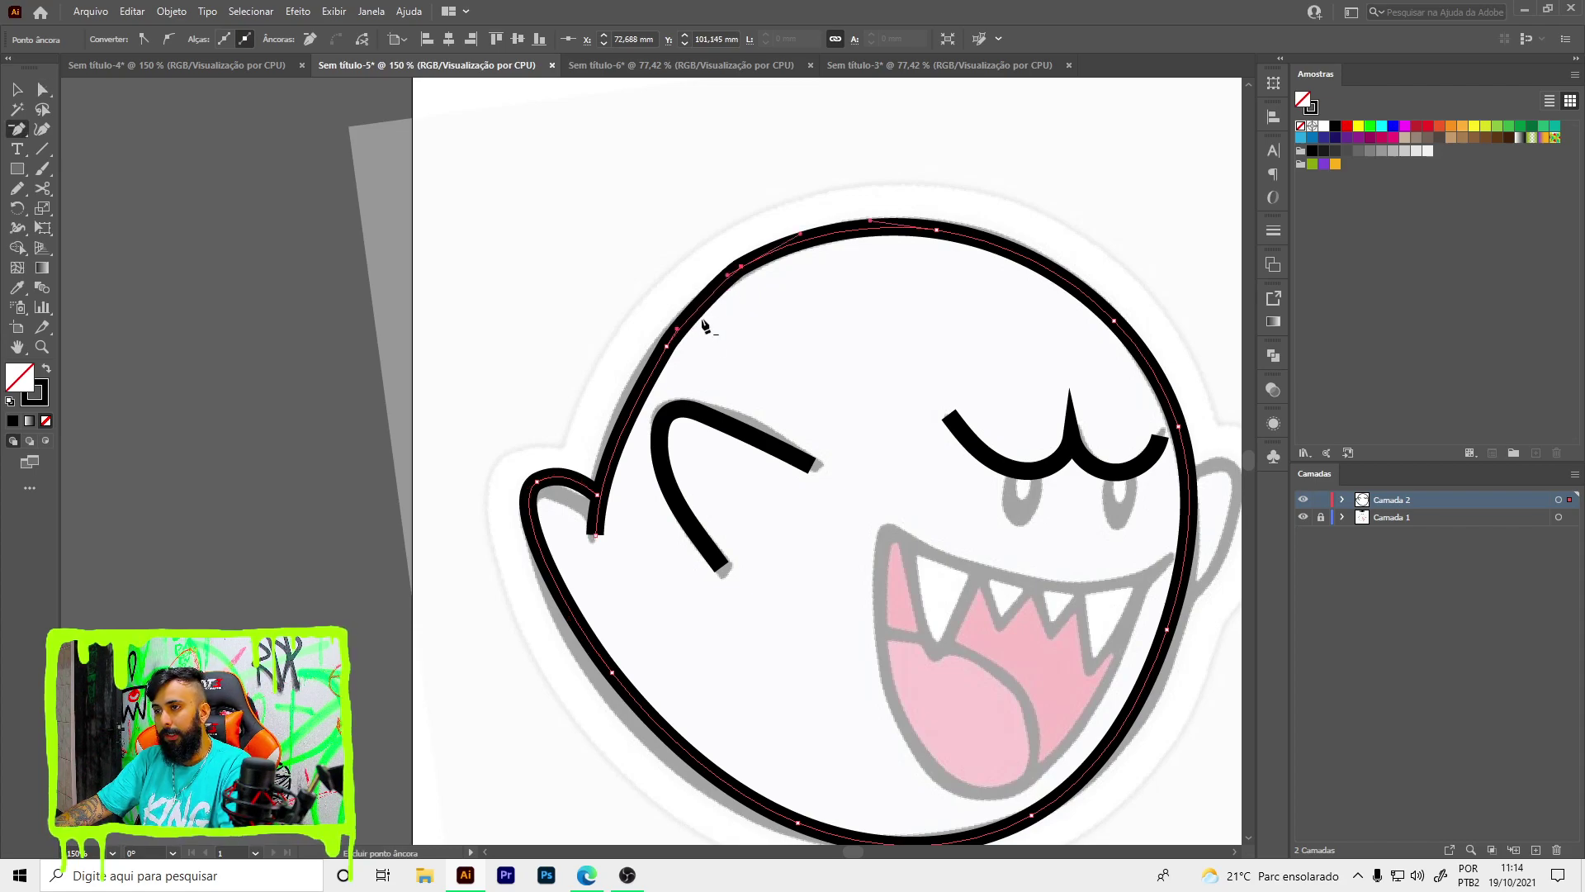
left_click(667, 345)
key("a")
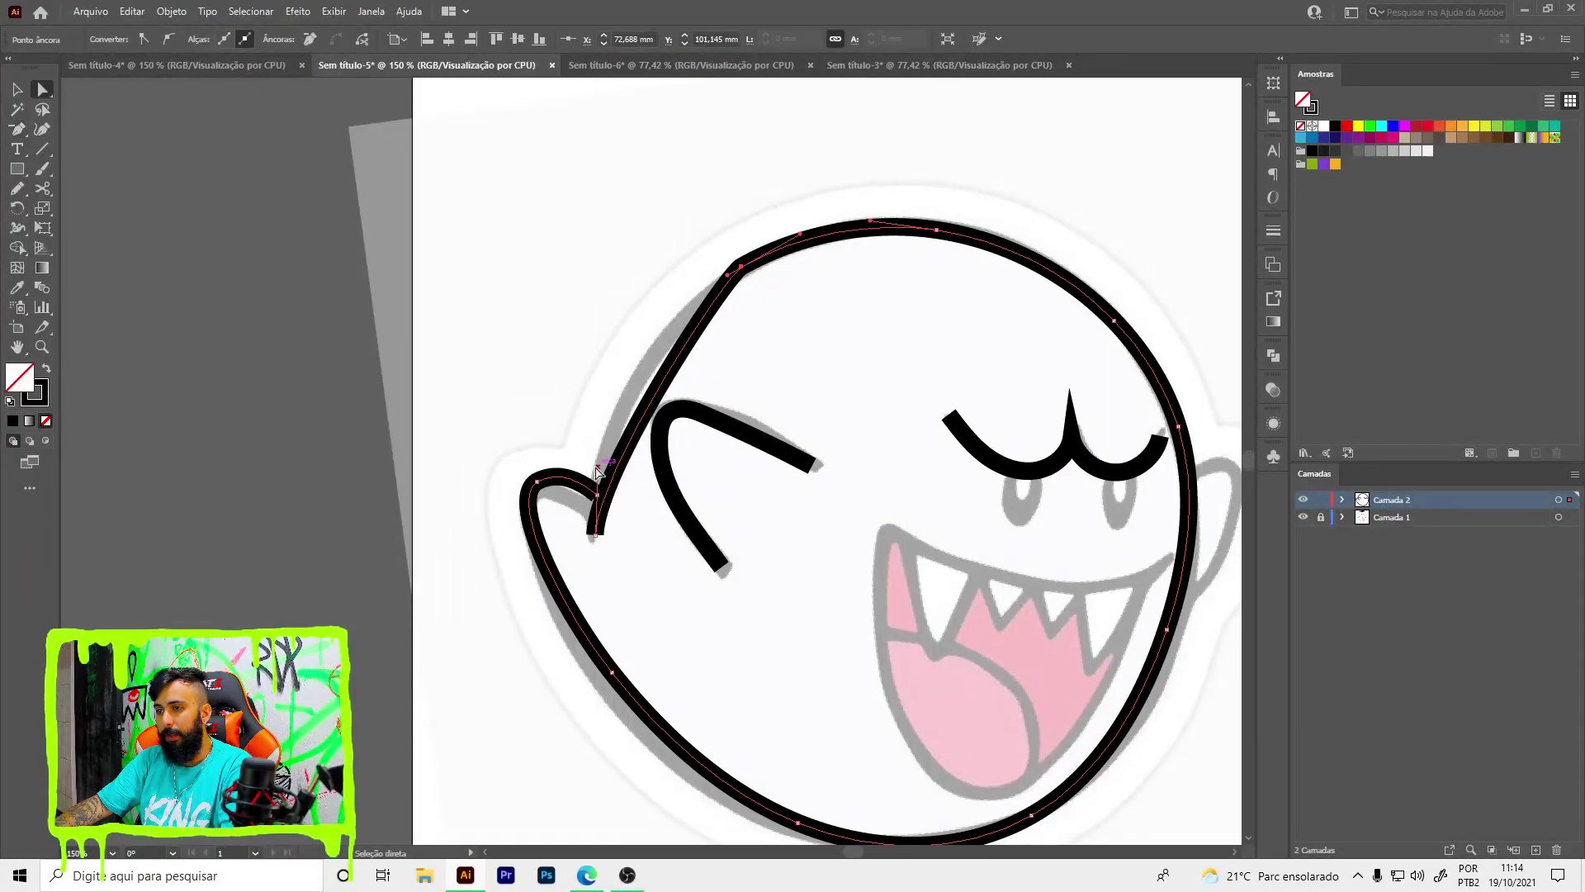
left_click_drag(601, 471, 580, 360)
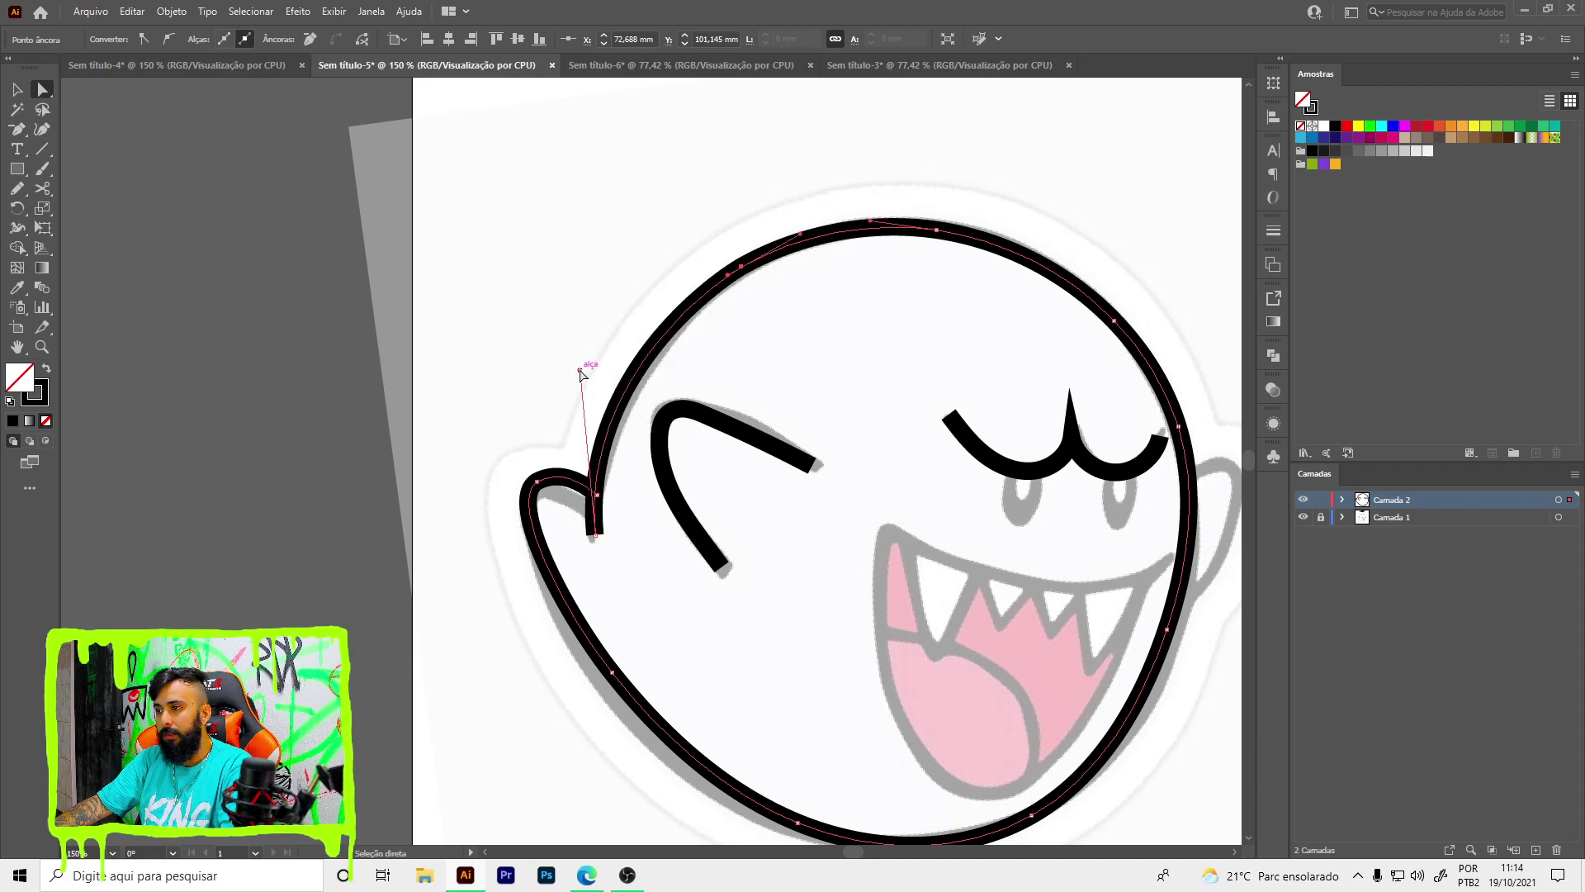
left_click(958, 477)
scroll(958, 477, "down", 1)
- Trace the right ear and the full mouth outline as black pencil strokes
key("n")
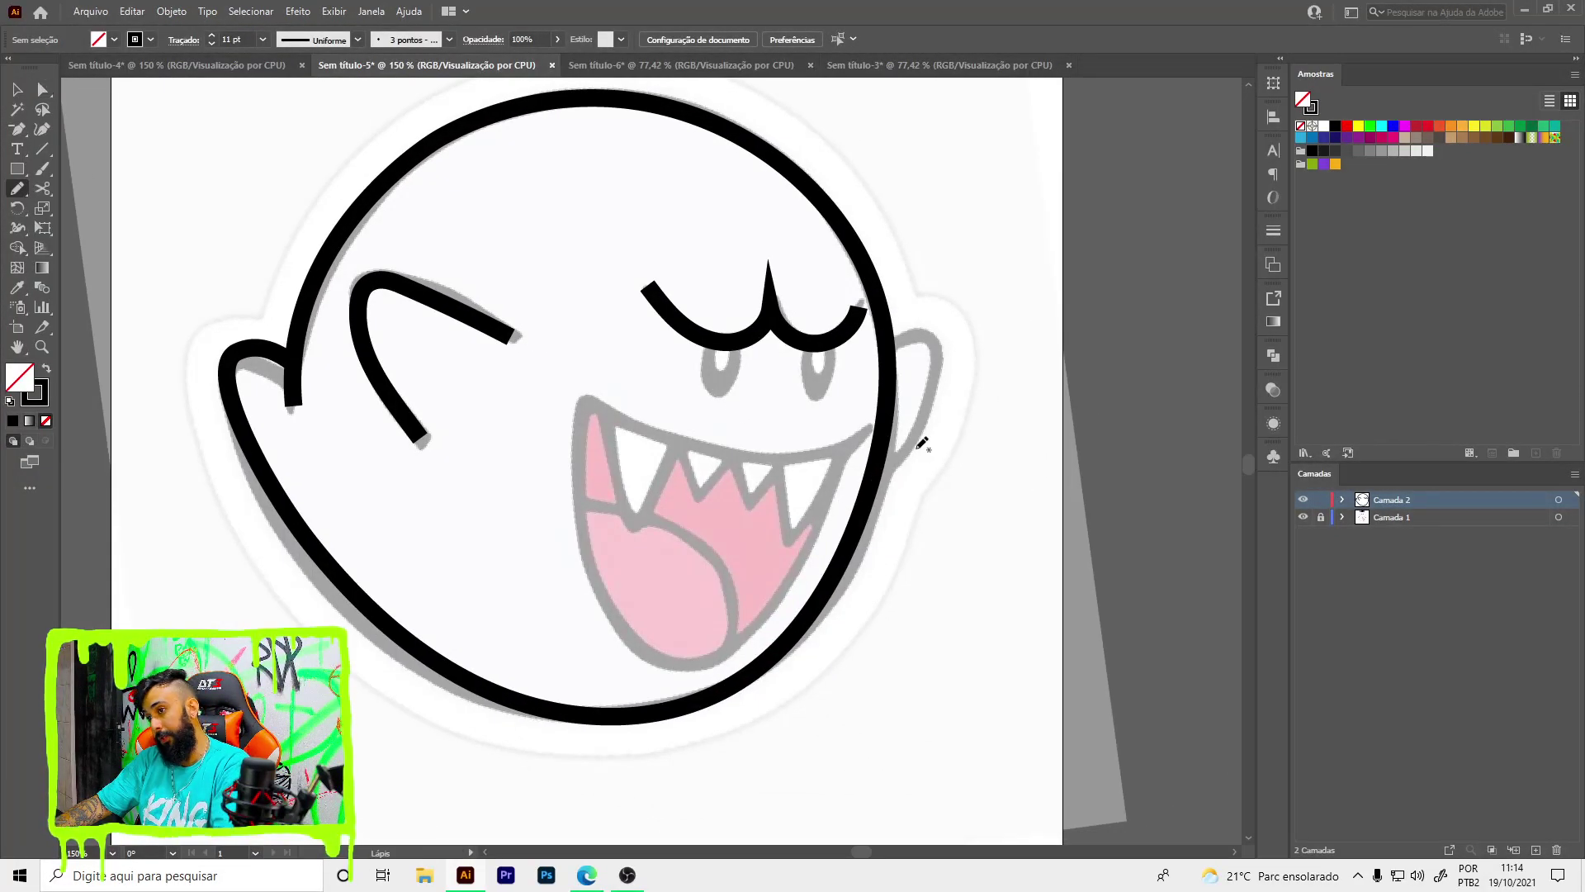
scroll(912, 413, "up", 2)
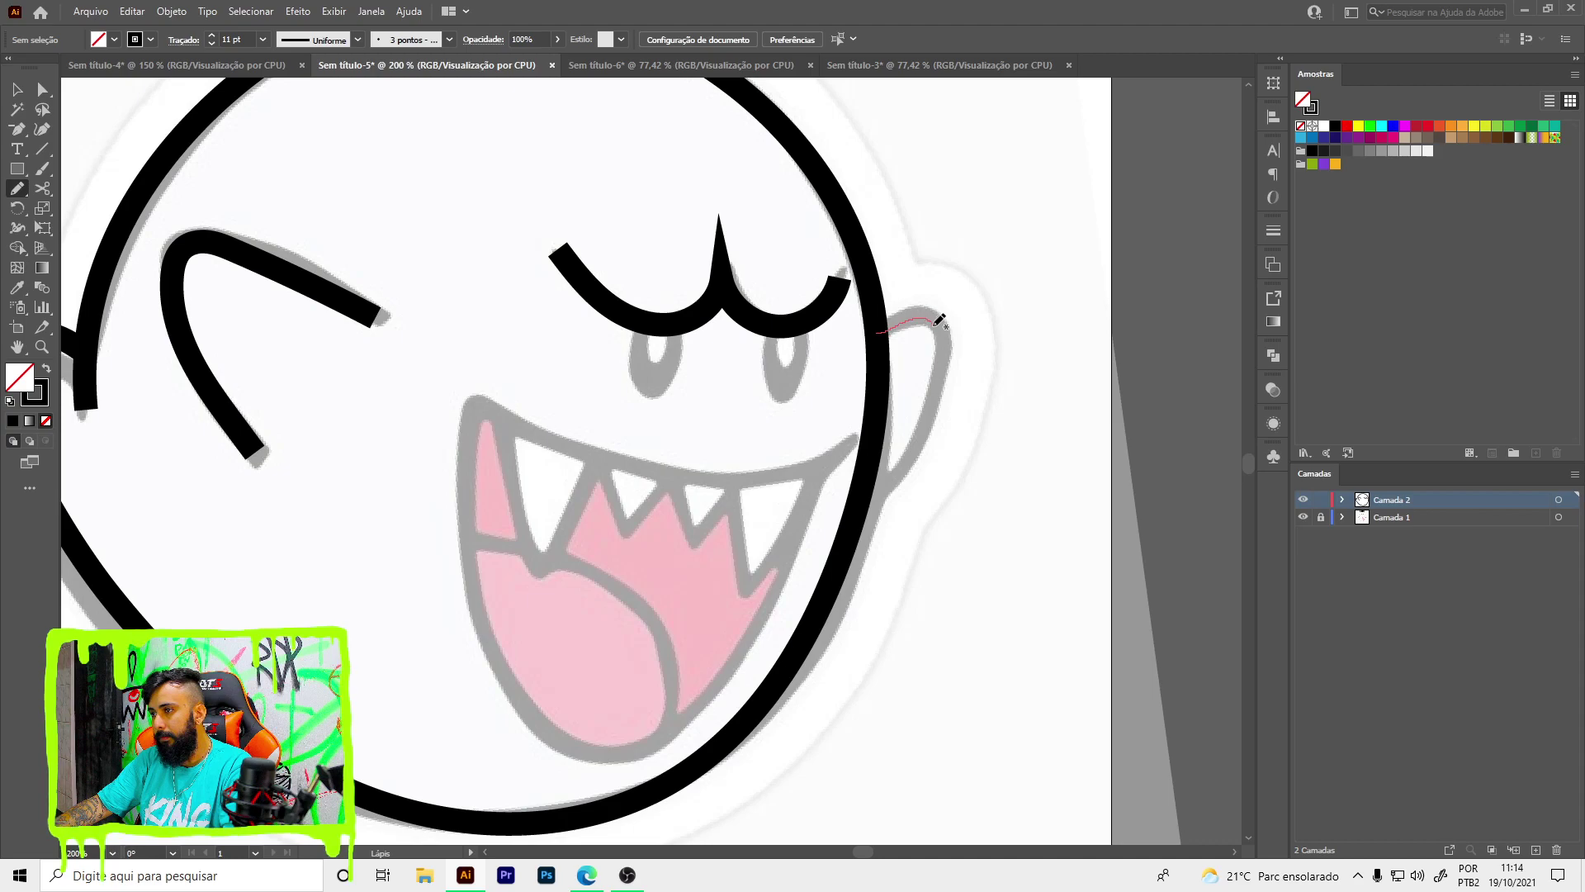
left_click_drag(938, 321, 909, 463)
left_click_drag(861, 512, 849, 529)
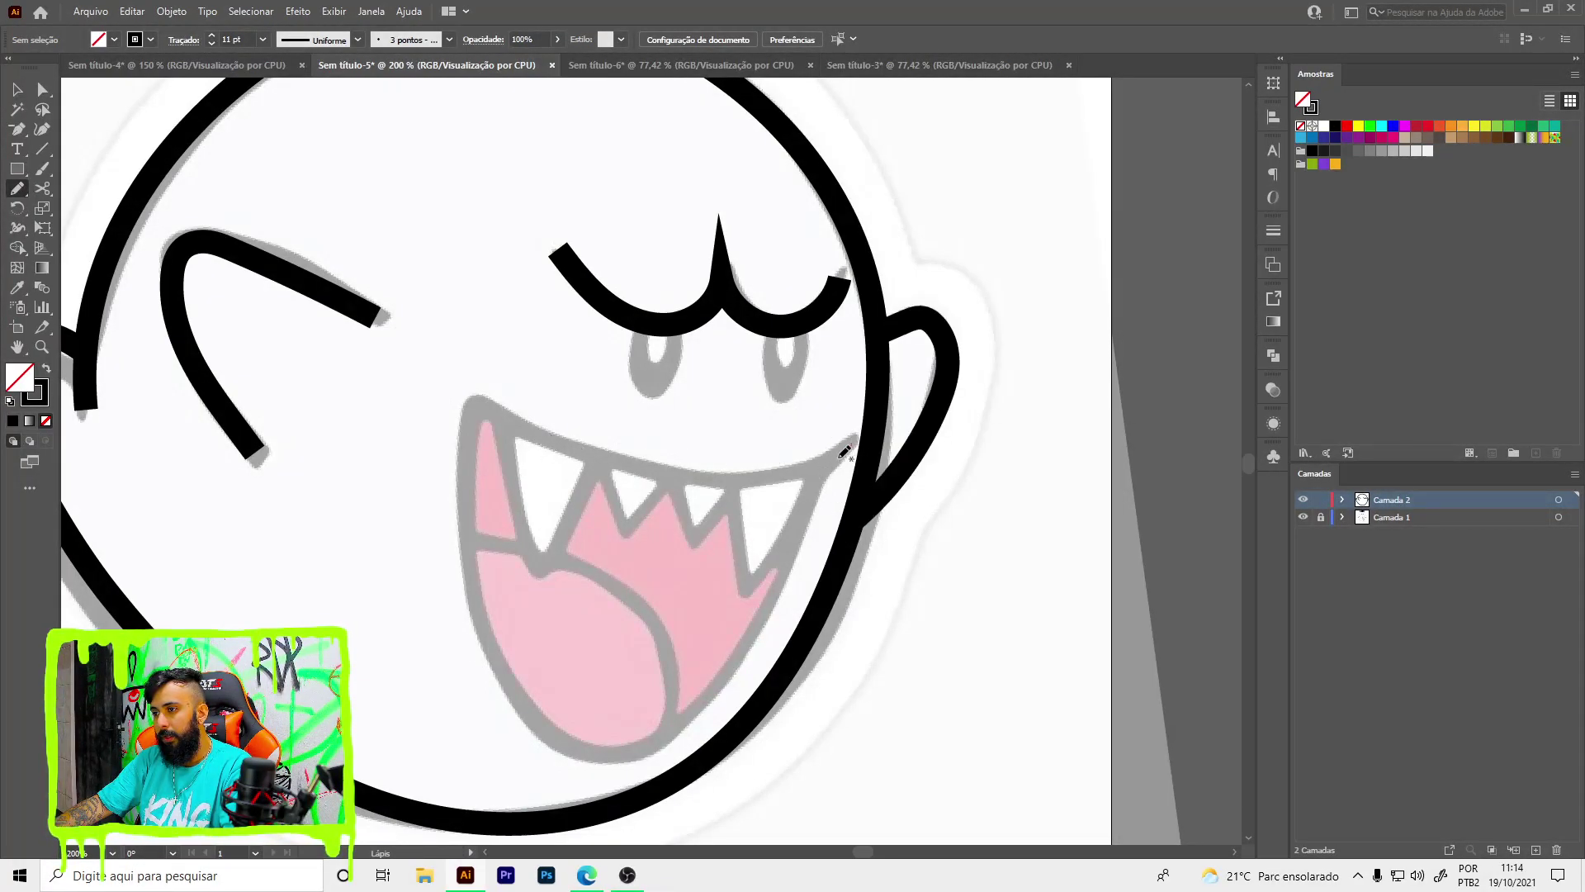
left_click_drag(853, 444, 568, 445)
left_click_drag(474, 585, 501, 695)
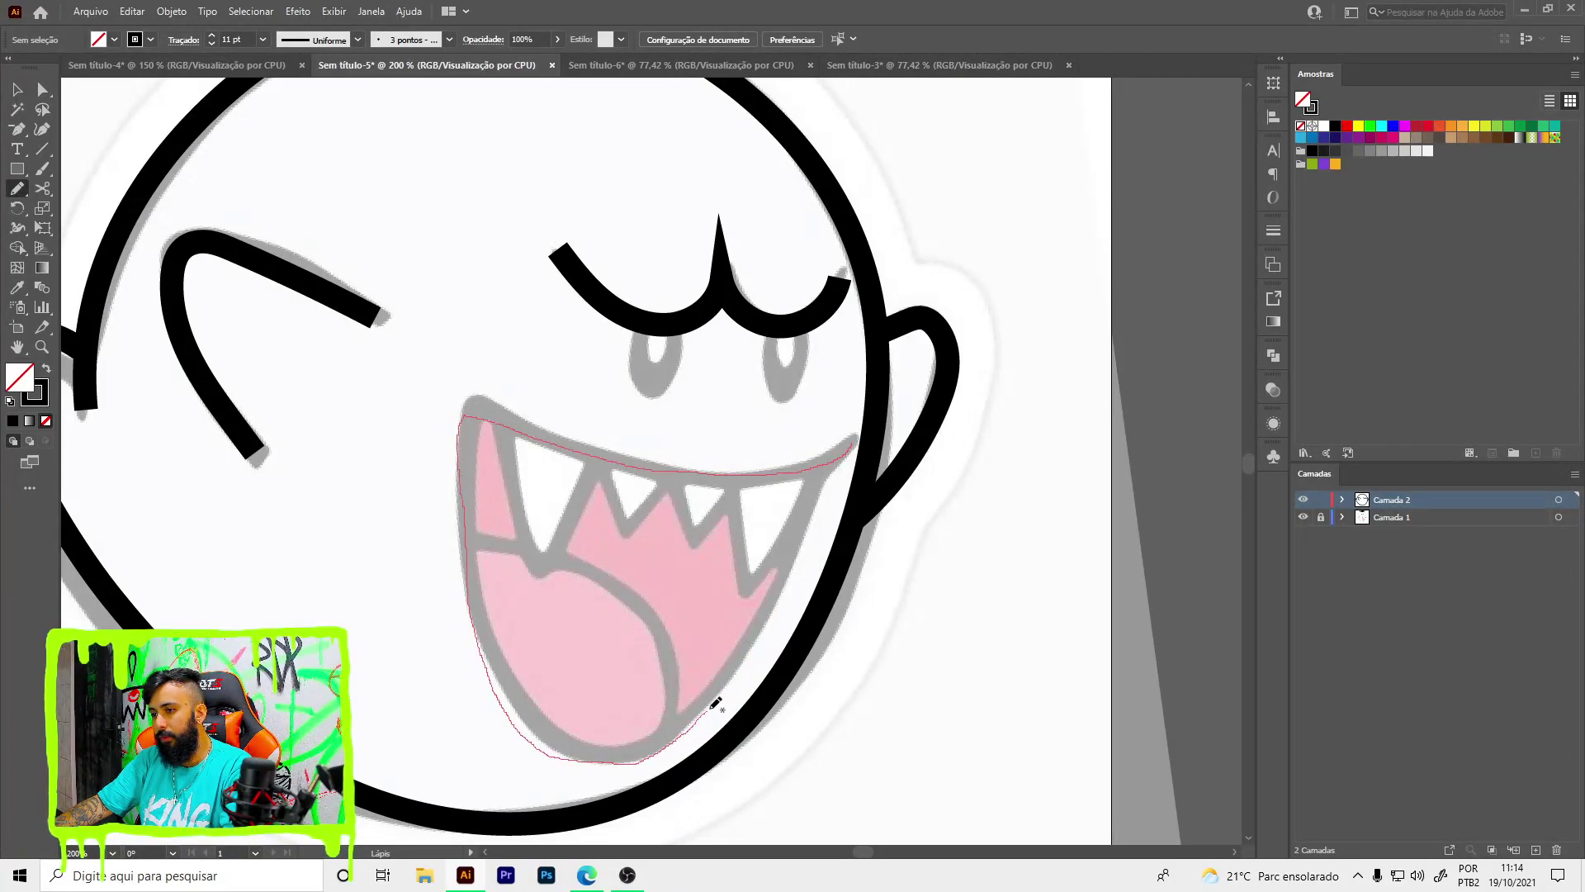
left_click_drag(715, 702, 853, 444)
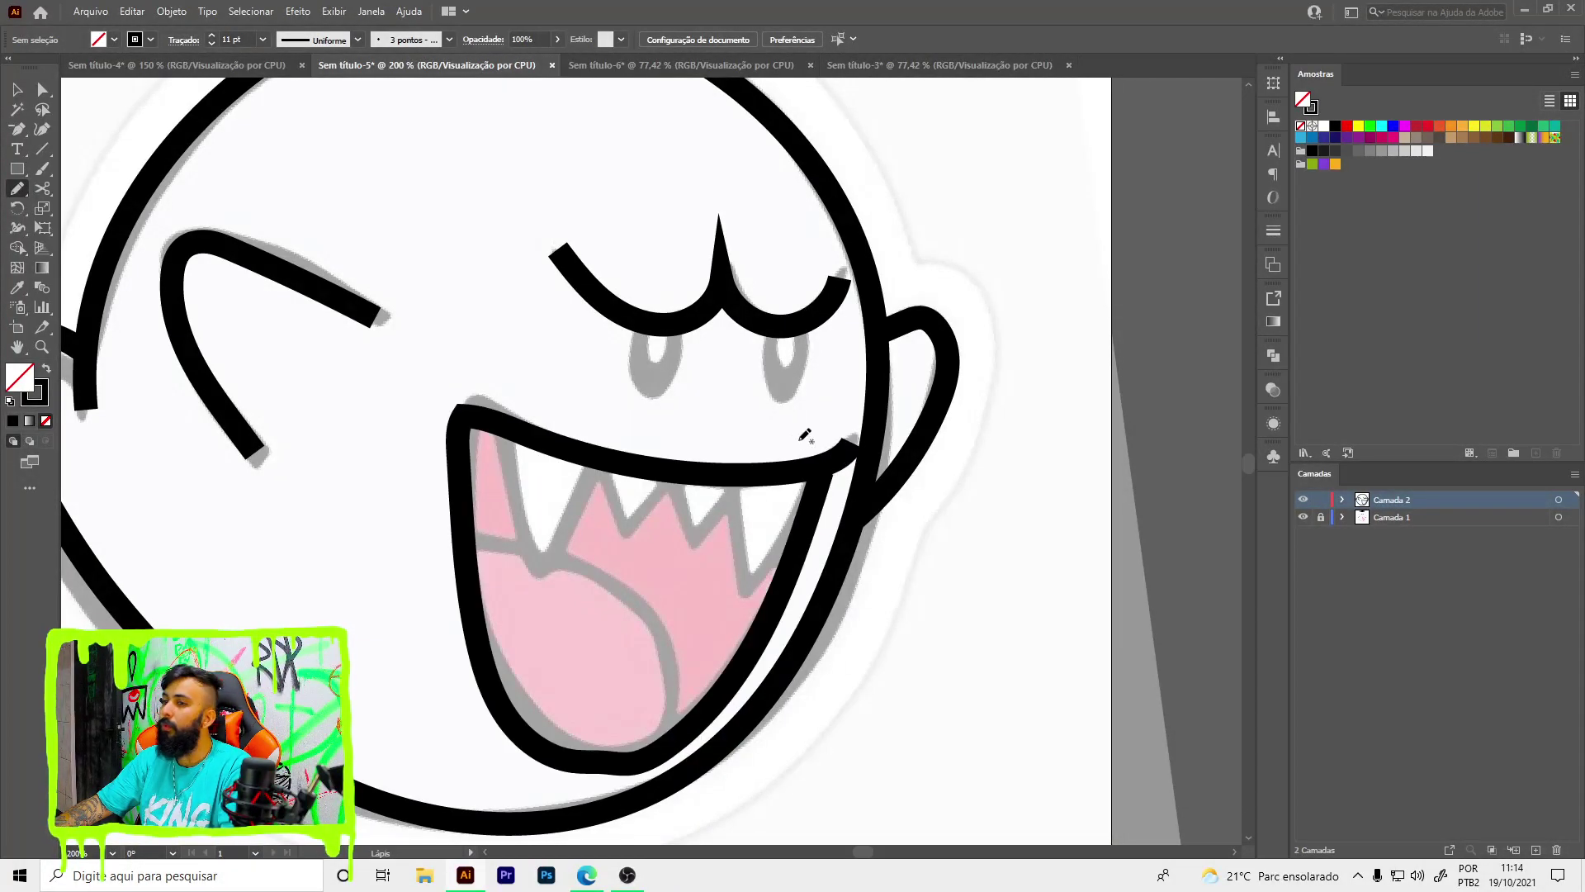
- Round the mouth outline's upper-left corner by dragging its anchor point
key("a")
left_click(446, 395)
scroll(446, 395, "up", 1)
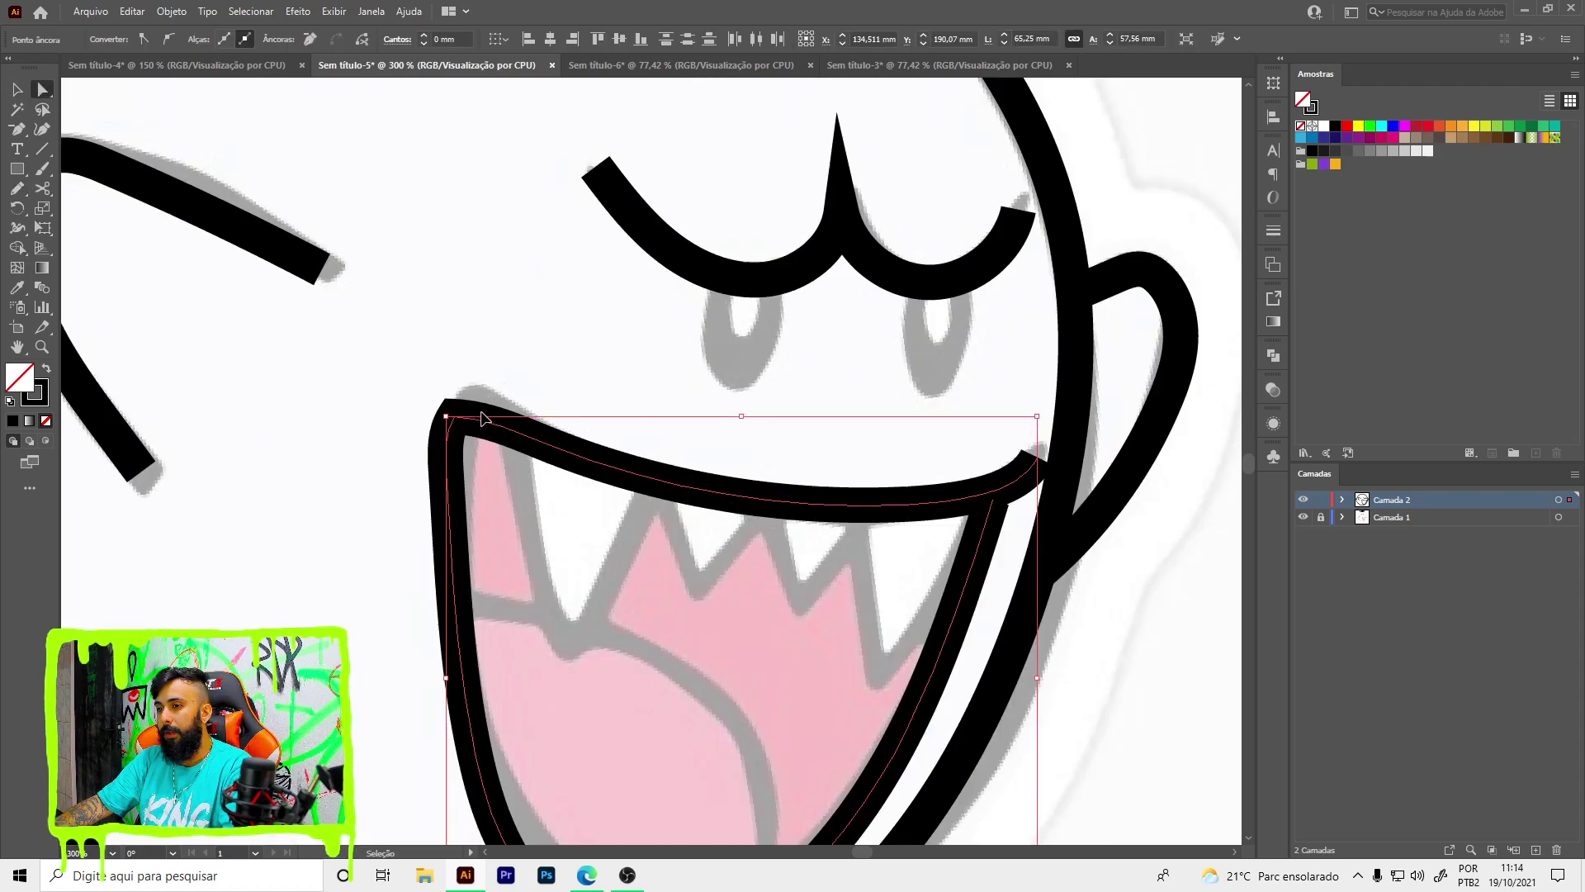
left_click(483, 430)
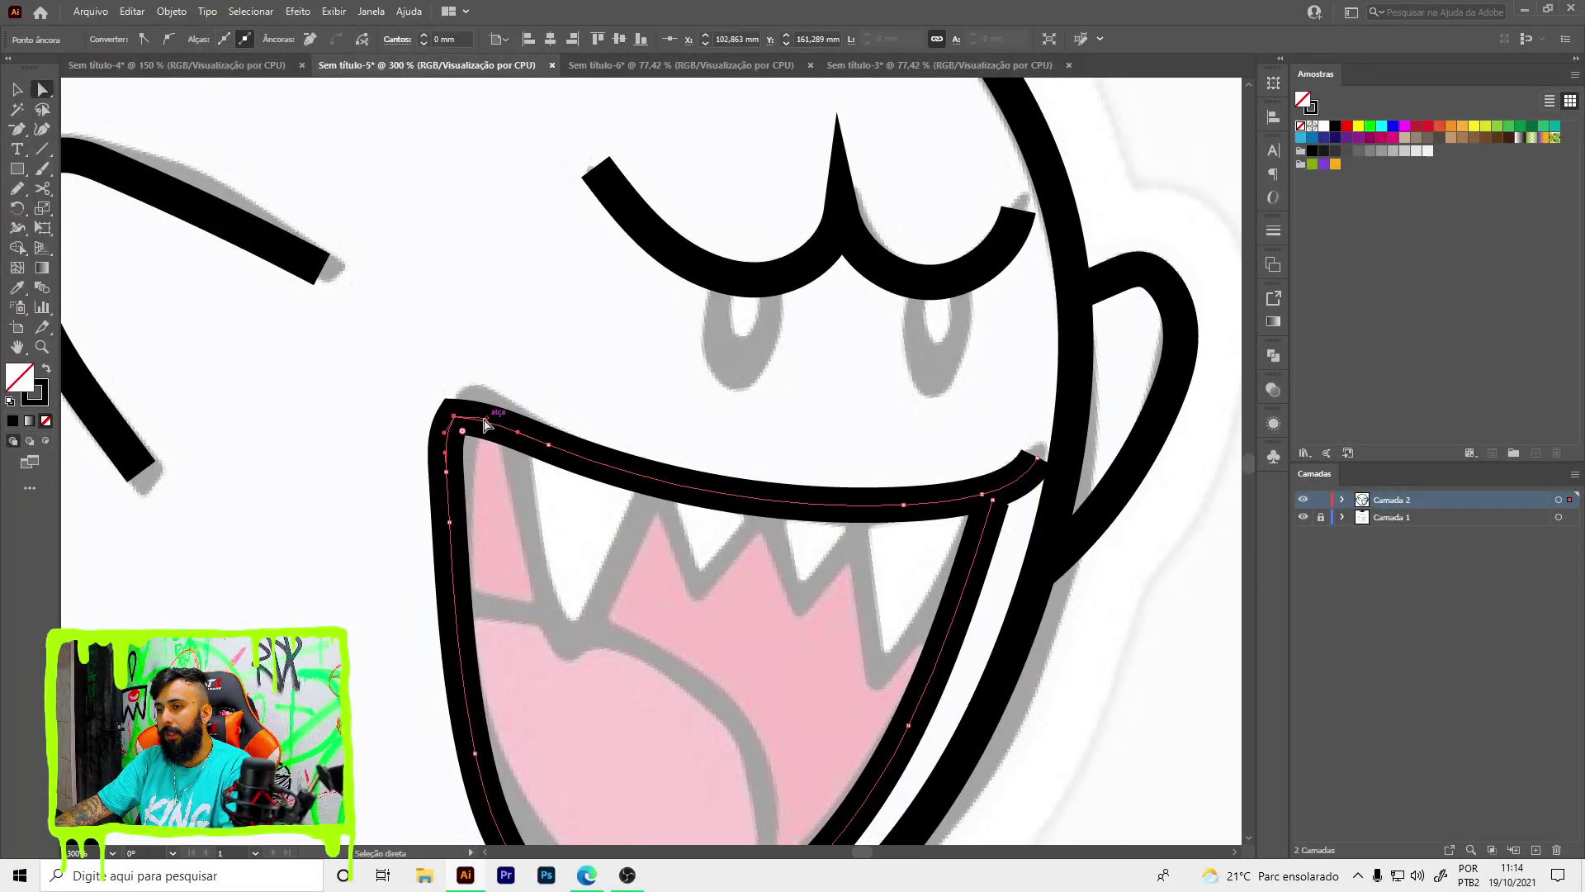
left_click_drag(483, 428, 469, 405)
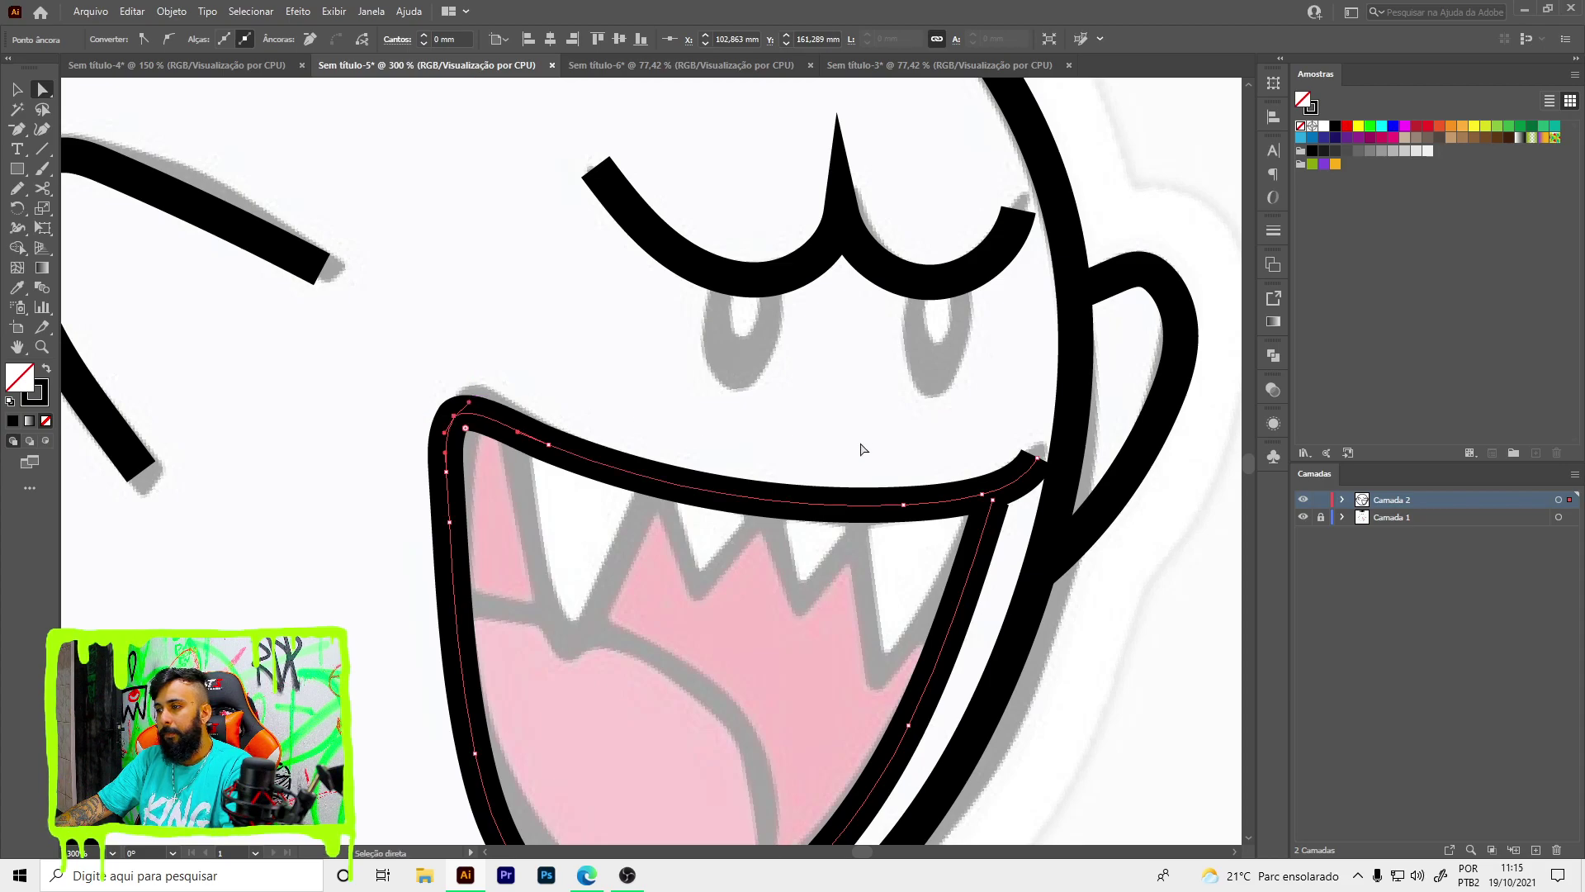
left_click_drag(861, 450, 776, 350)
left_click(909, 398)
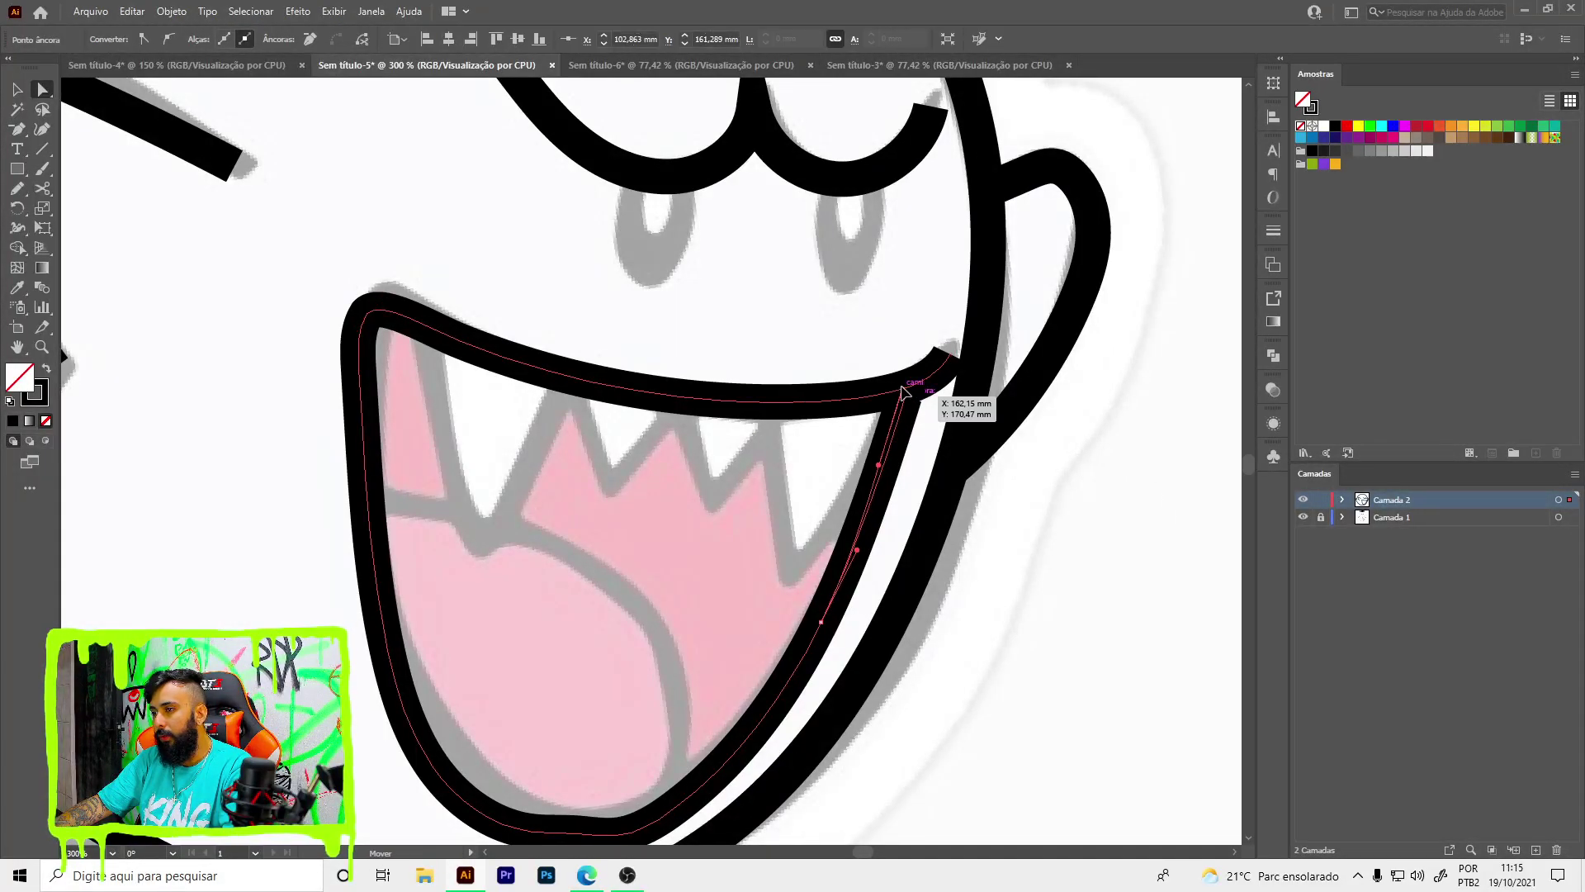
key("ctrl+shift+a")
- Draw the row of teeth inside the mouth, redrawing the third tooth
key("n")
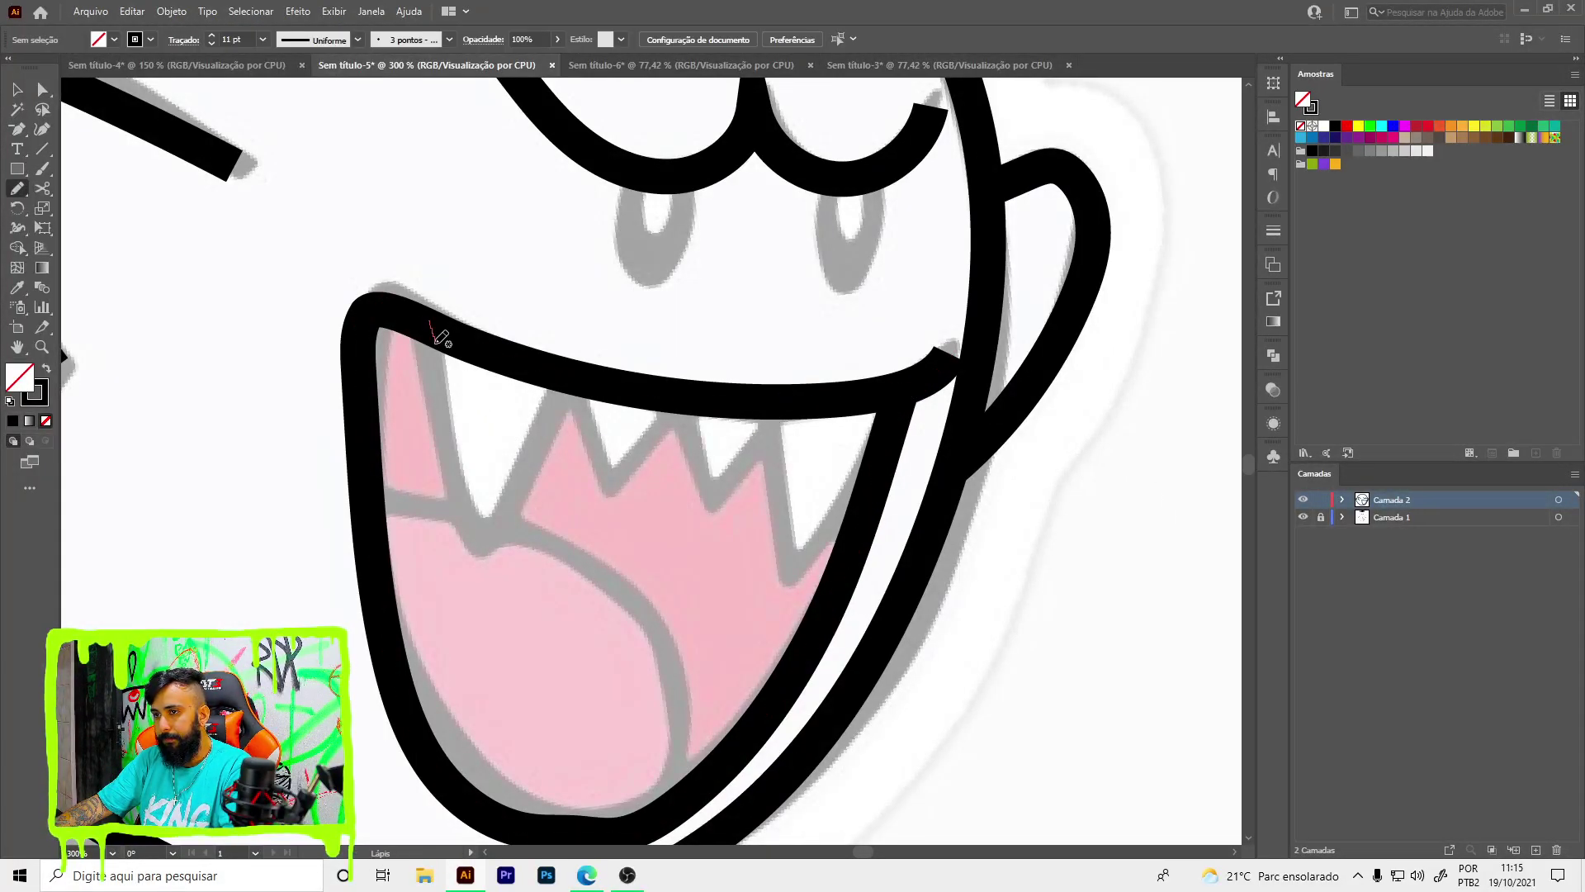
left_click_drag(438, 342, 479, 530)
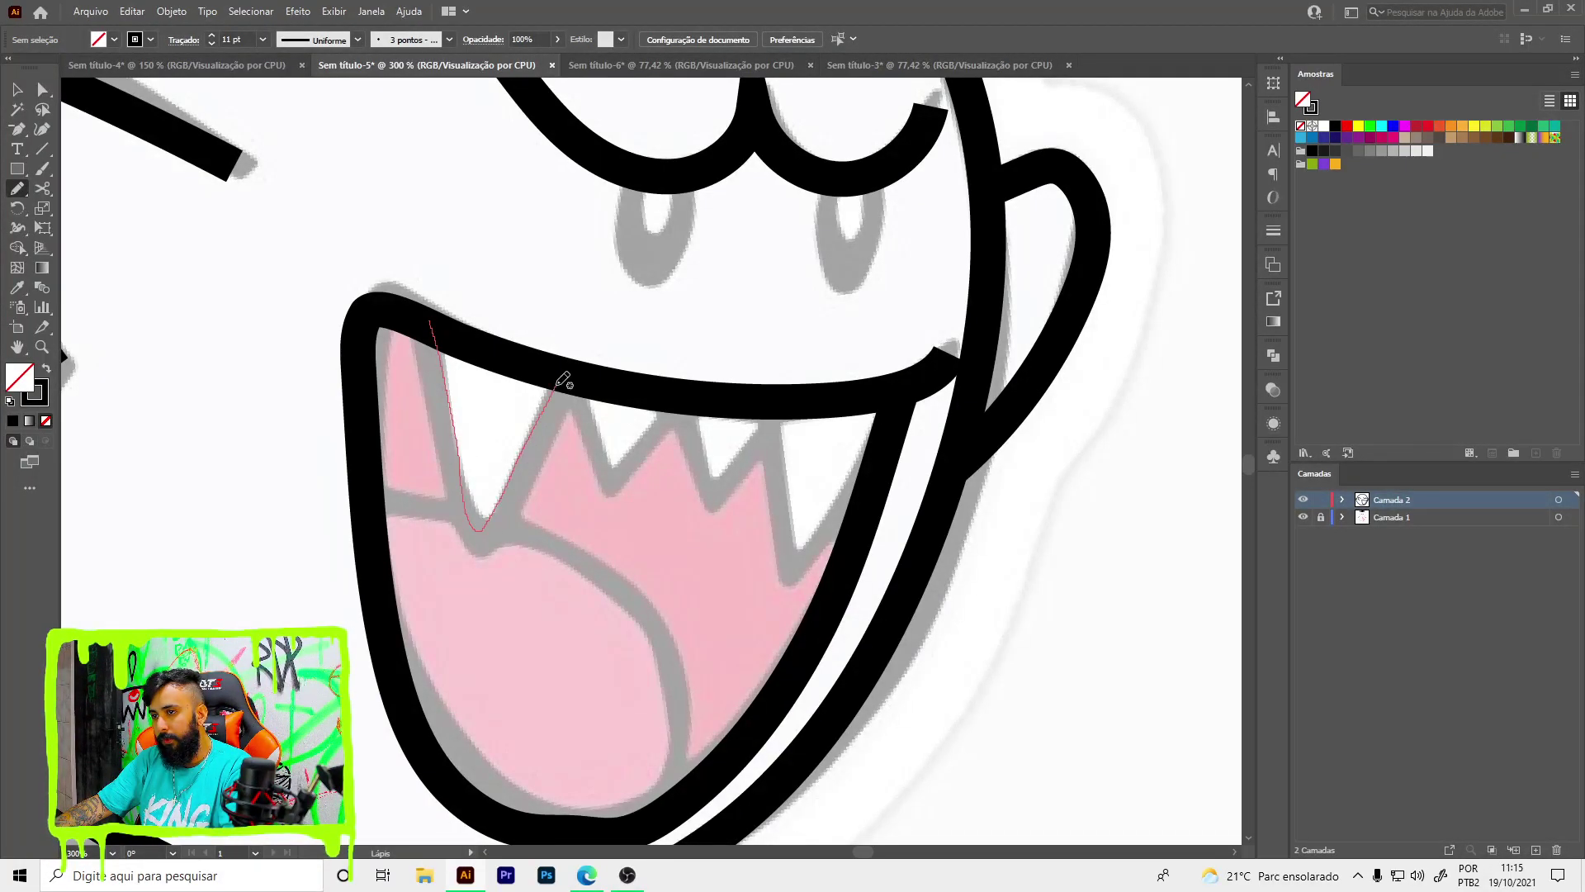
mouse_move(520, 463)
left_mouse_down()
mouse_move(570, 376)
mouse_move(603, 483)
left_mouse_up()
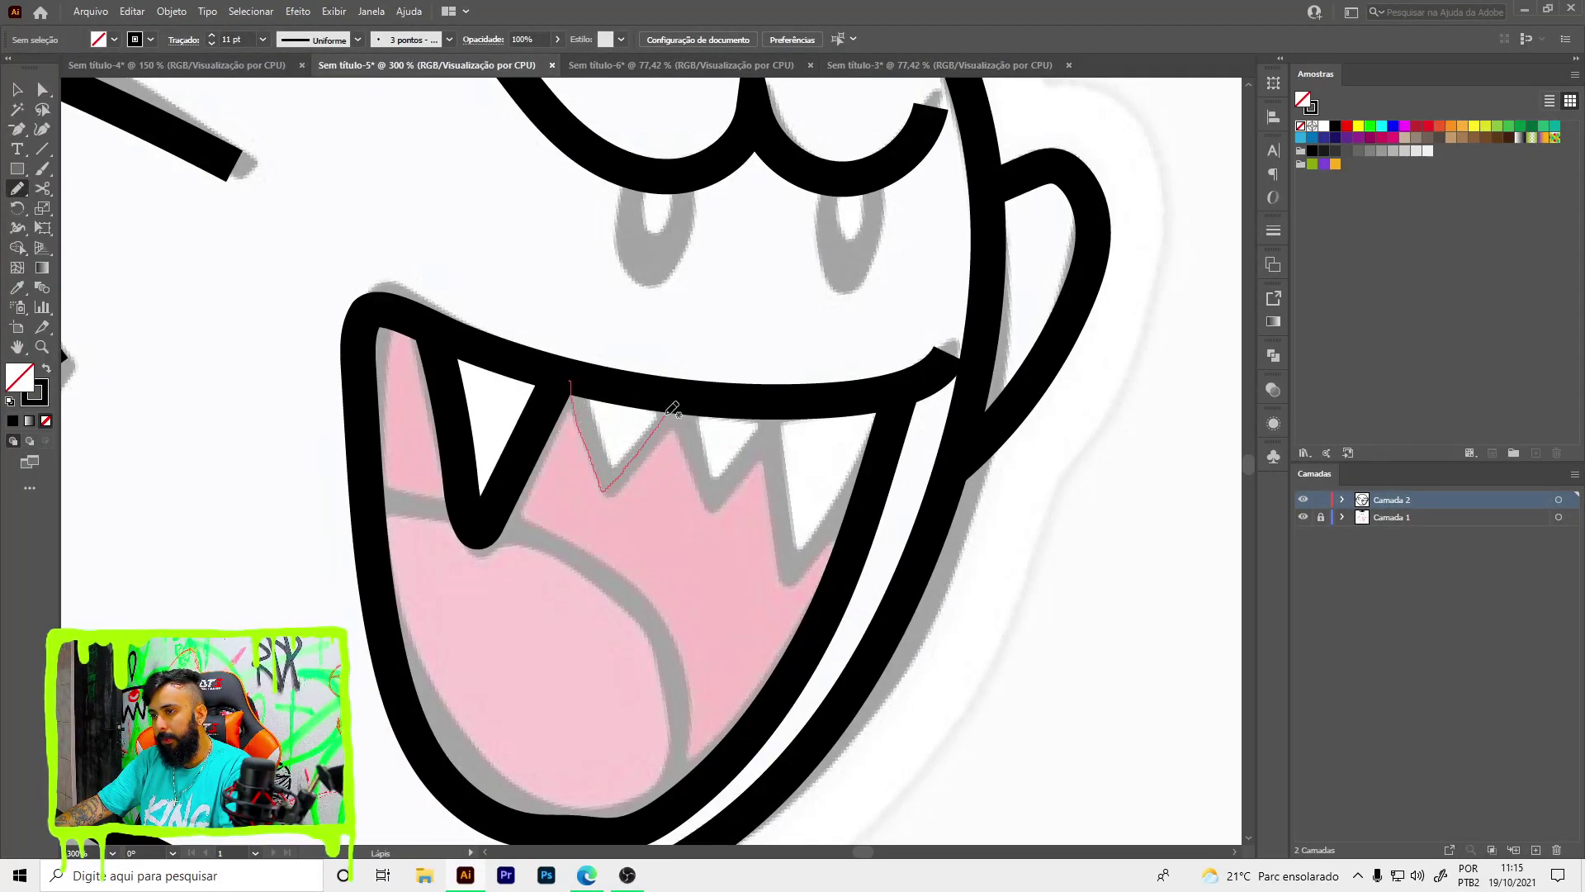
left_click_drag(673, 408, 697, 464)
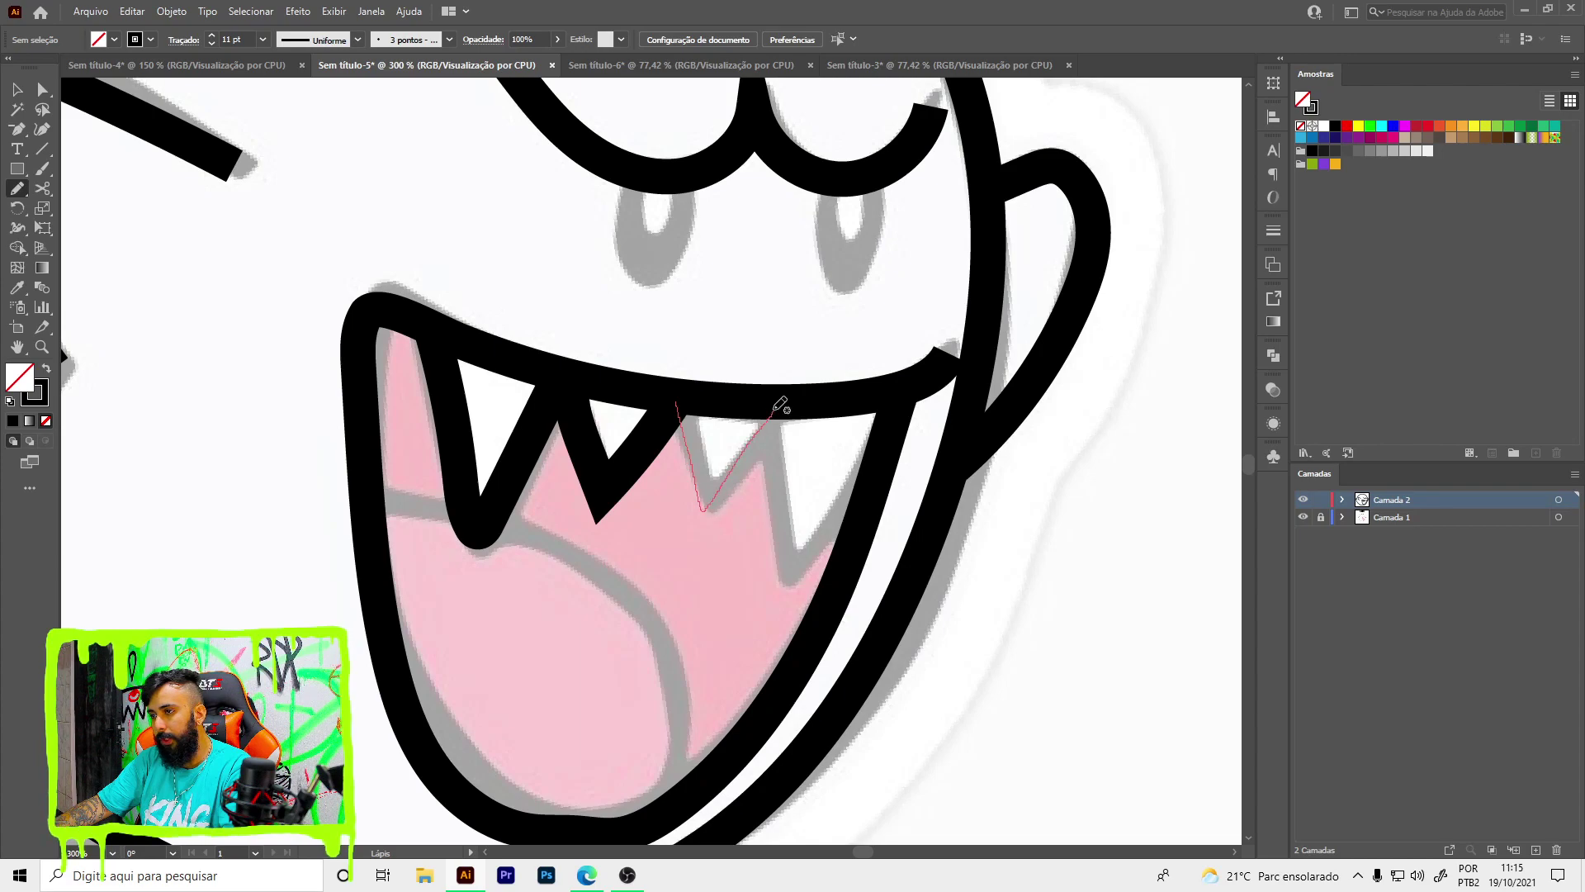
left_click_drag(781, 404, 778, 399)
left_click_drag(786, 517, 786, 517)
key("ctrl+z")
key("ctrl+z")
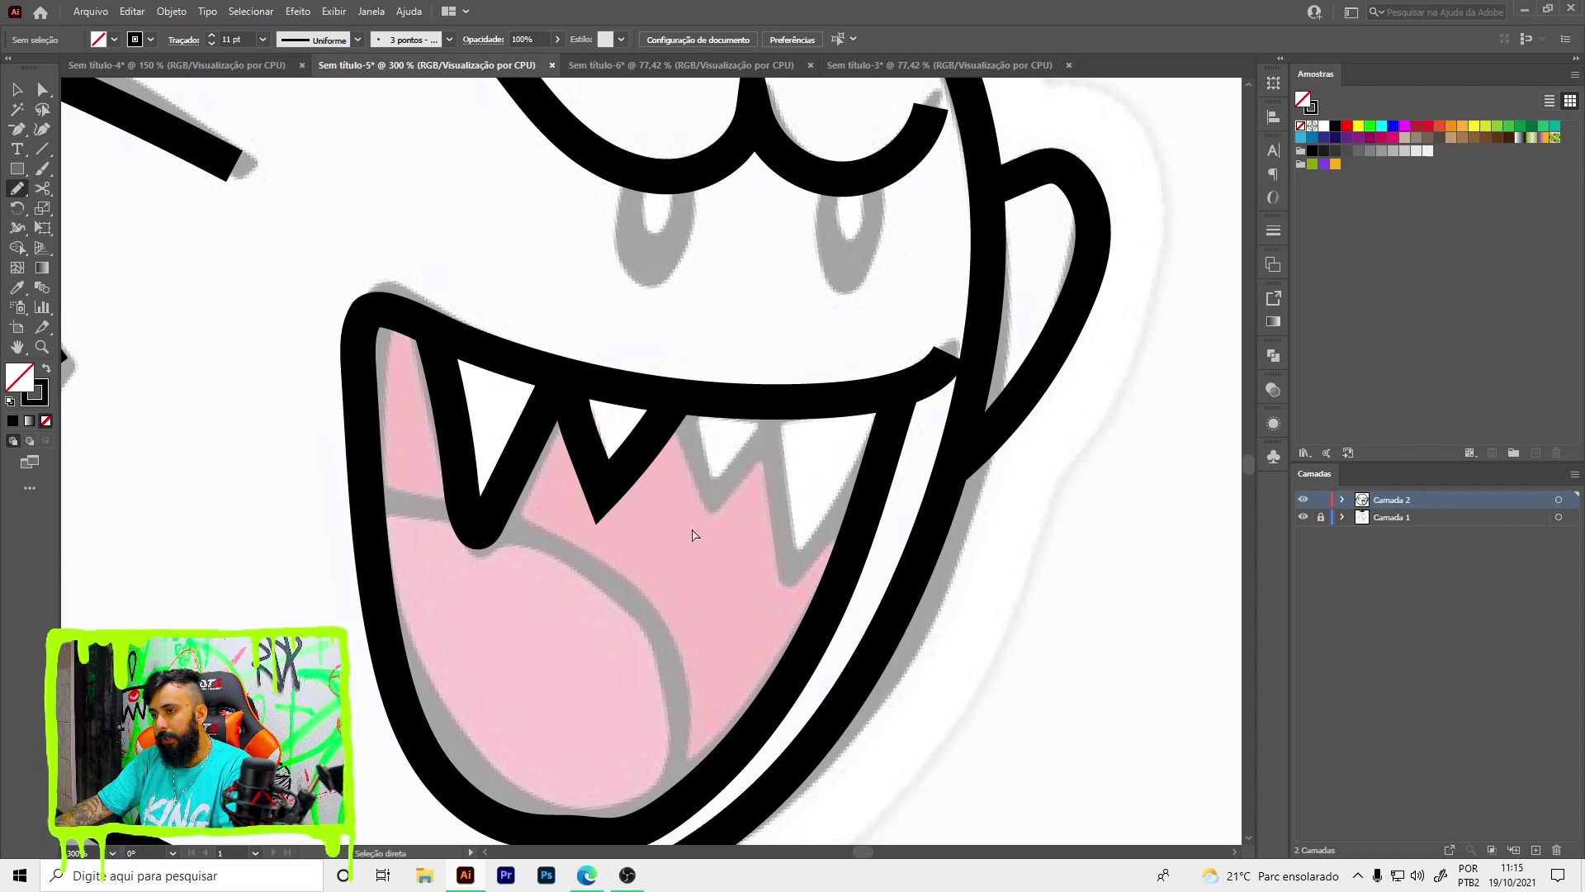
scroll(690, 528, "up", 1)
left_click_drag(675, 363, 715, 517)
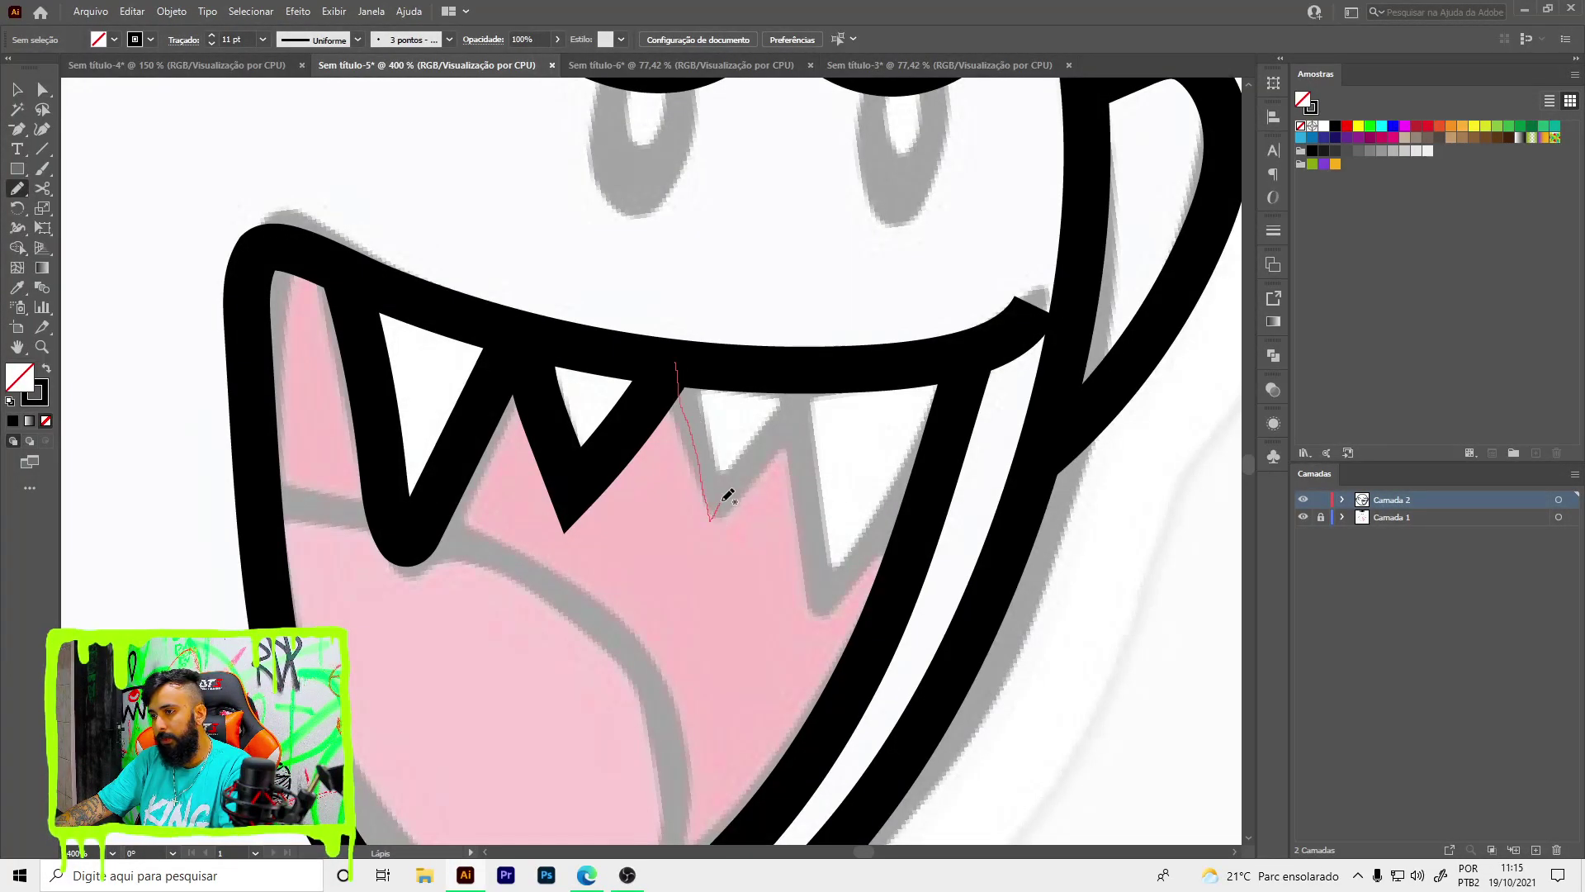
left_click_drag(795, 388, 795, 390)
scroll(805, 396, "down", 3)
scroll(789, 446, "up", 2)
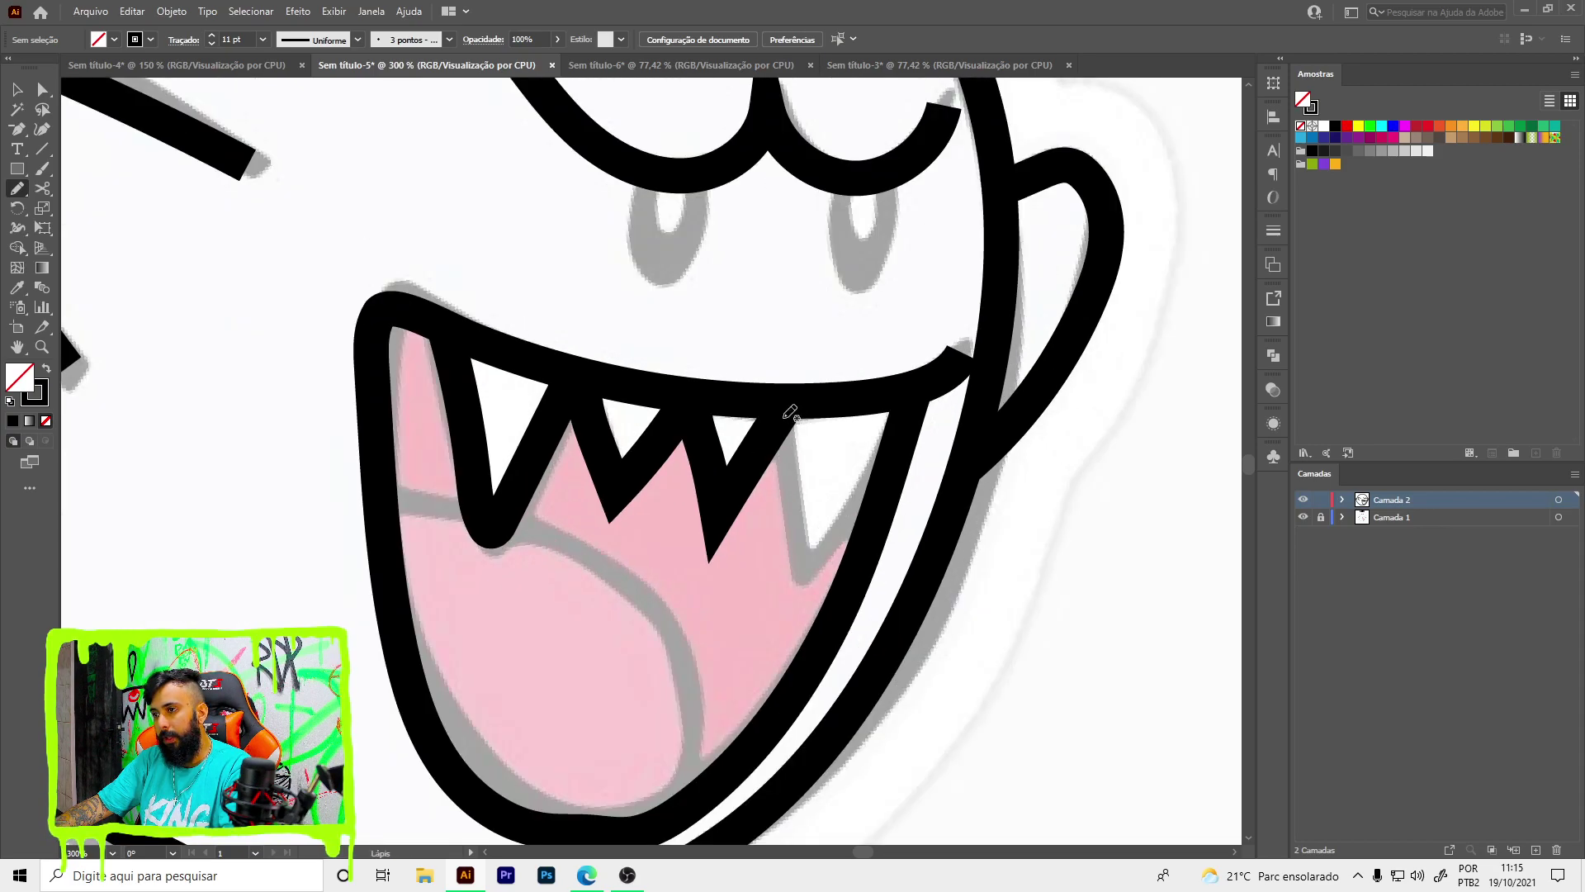
mouse_move(787, 452)
left_mouse_down()
mouse_move(802, 550)
mouse_move(890, 443)
left_mouse_up()
- Move the new tooth's upper anchor up onto the gumline
key("v")
scroll(677, 483, "up", 2)
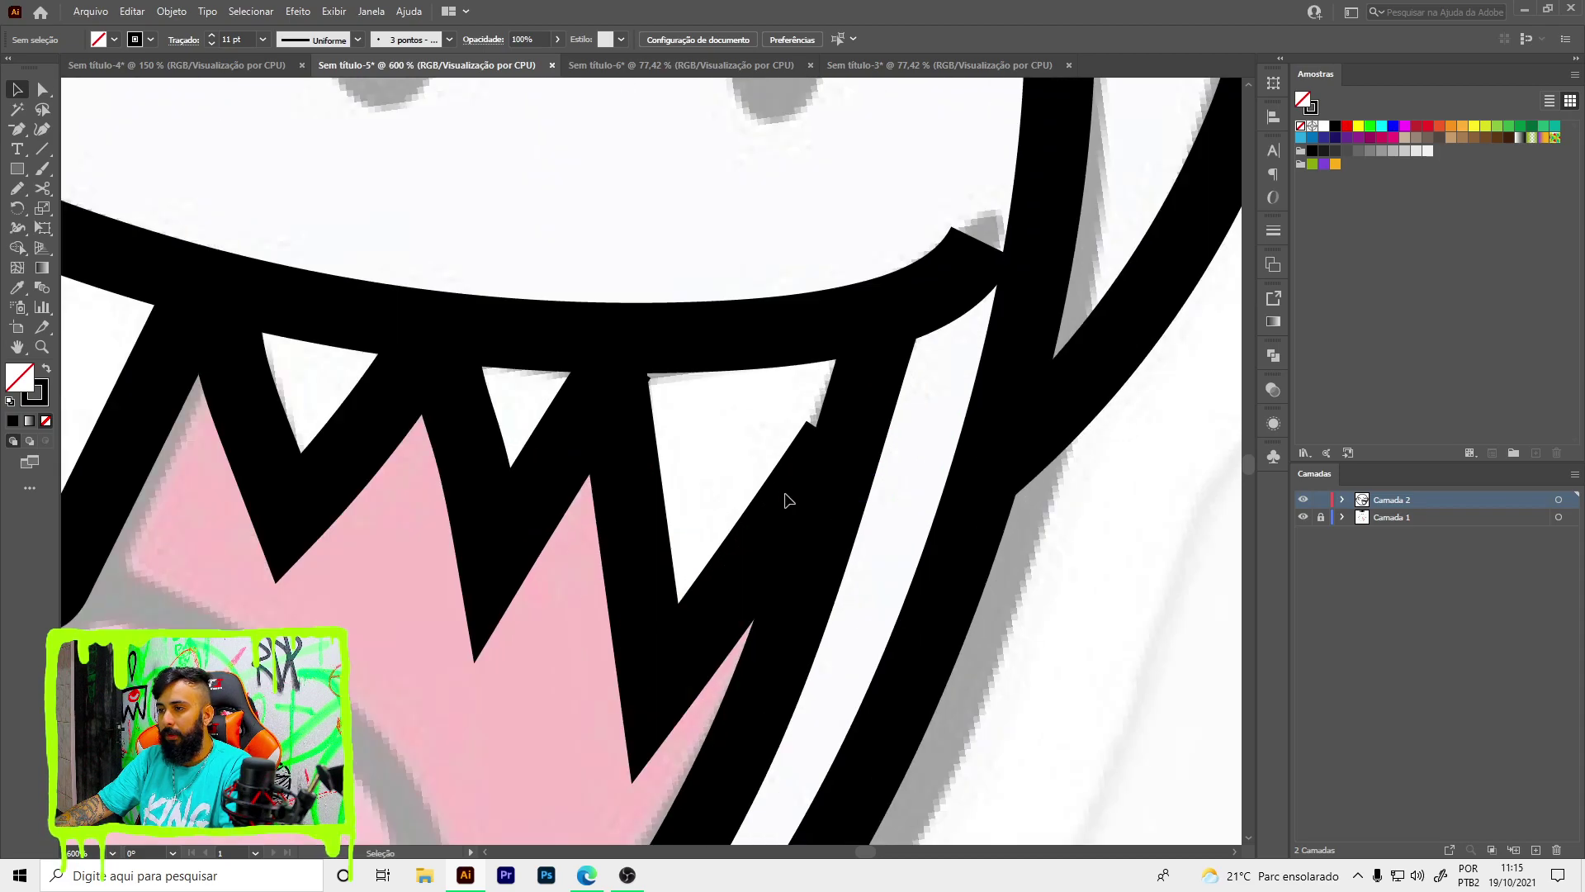
key("a")
left_click(836, 443)
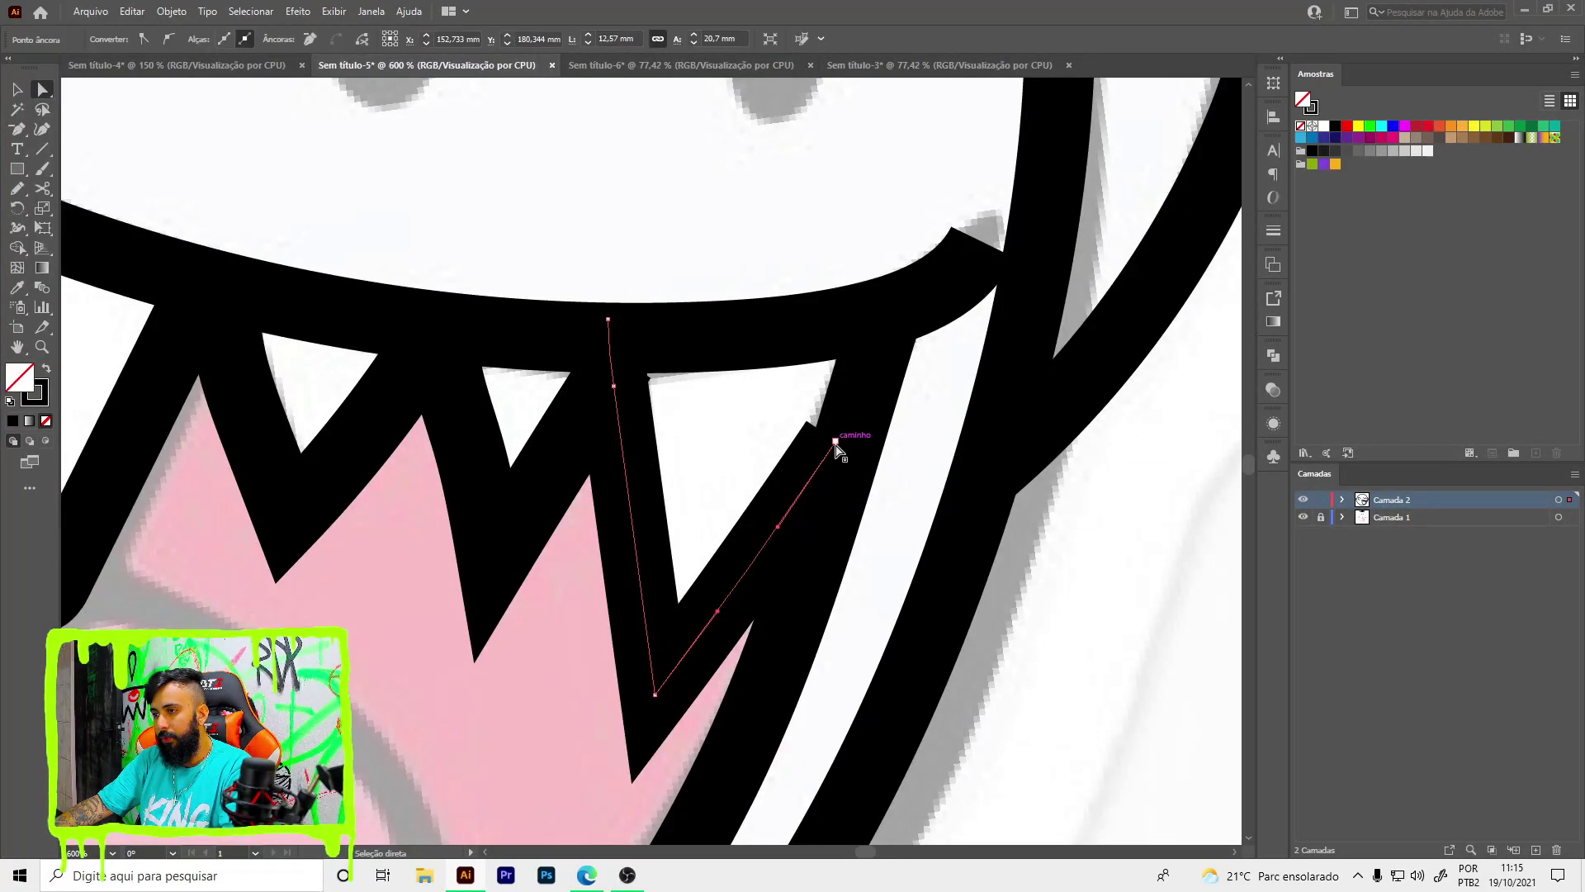
left_click_drag(836, 442, 859, 414)
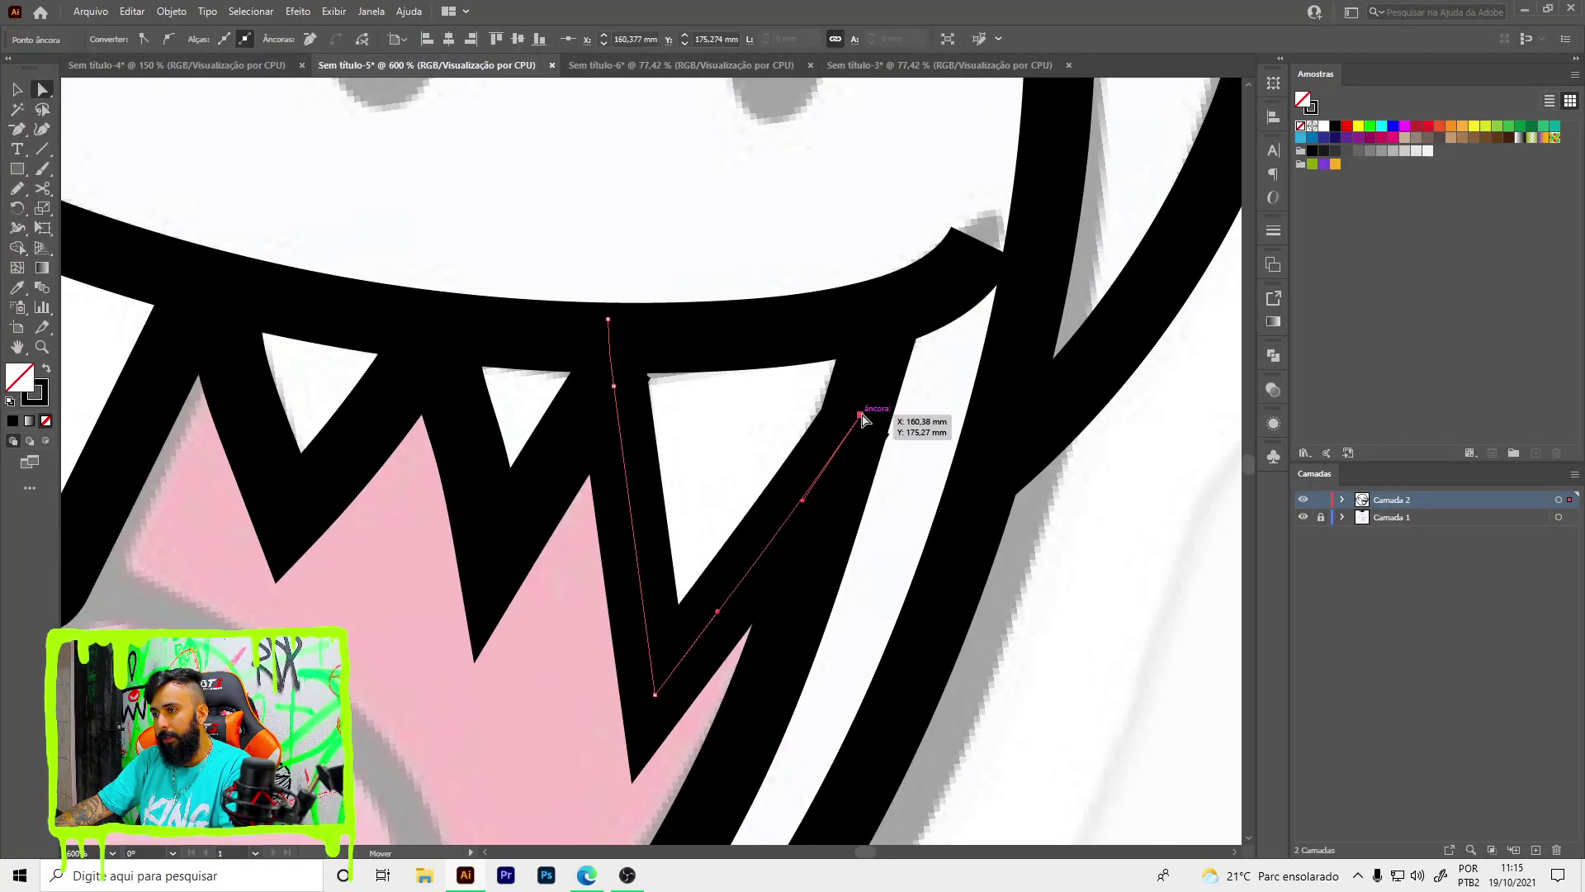
key("v")
scroll(596, 373, "down", 2)
scroll(596, 373, "up", 2)
- Delete the tooth's extra side anchors and drag its bottom corner into a sharp point
key("p")
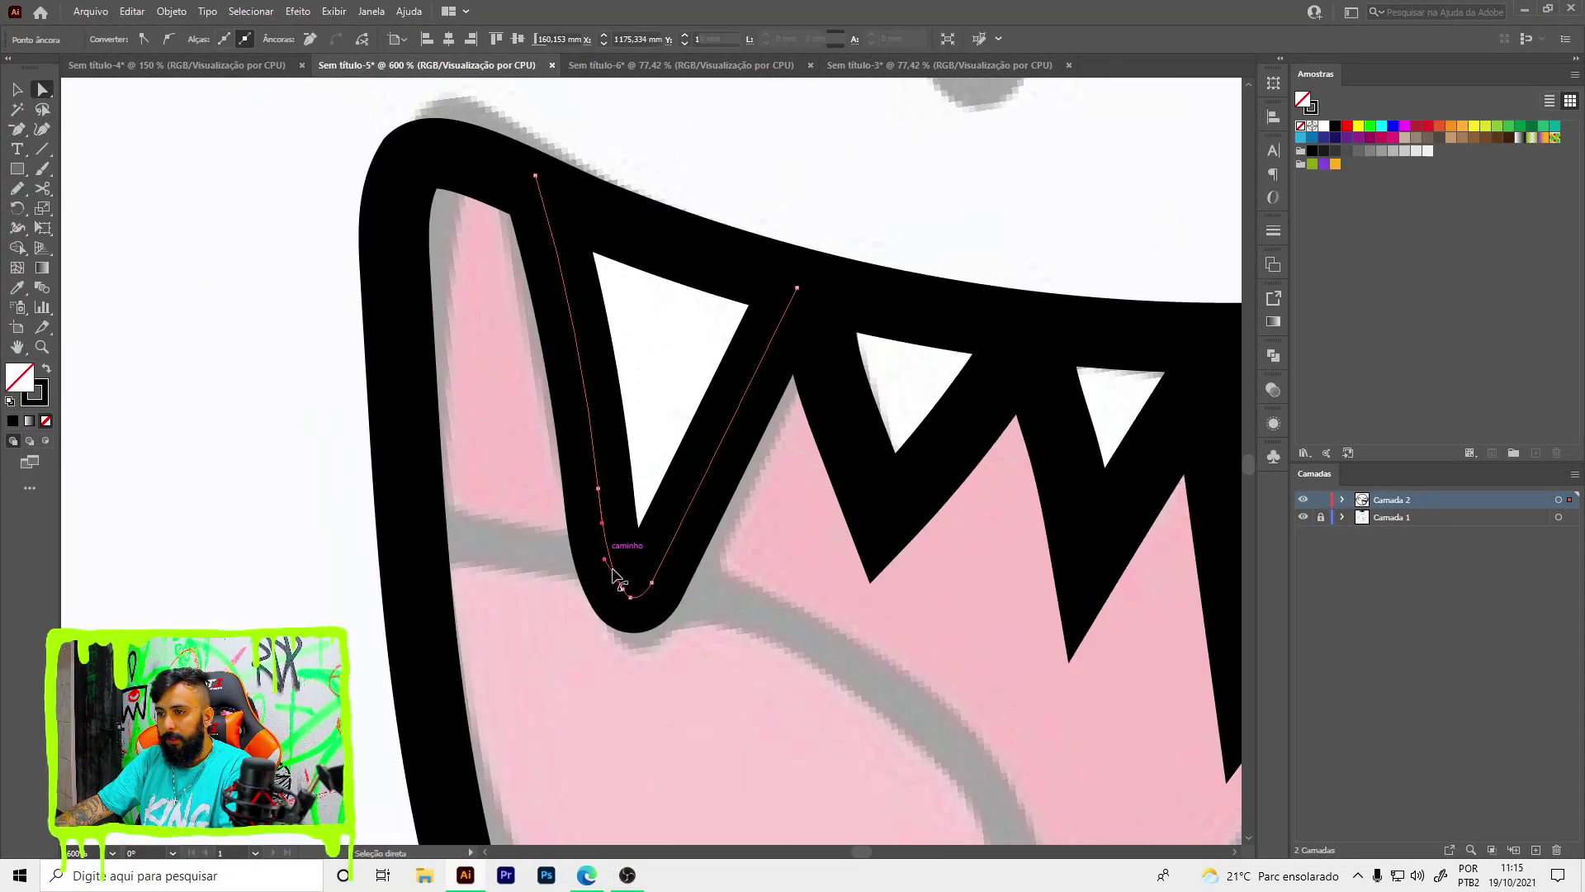
left_click(602, 522)
left_click(598, 488)
left_click(651, 583)
key("a")
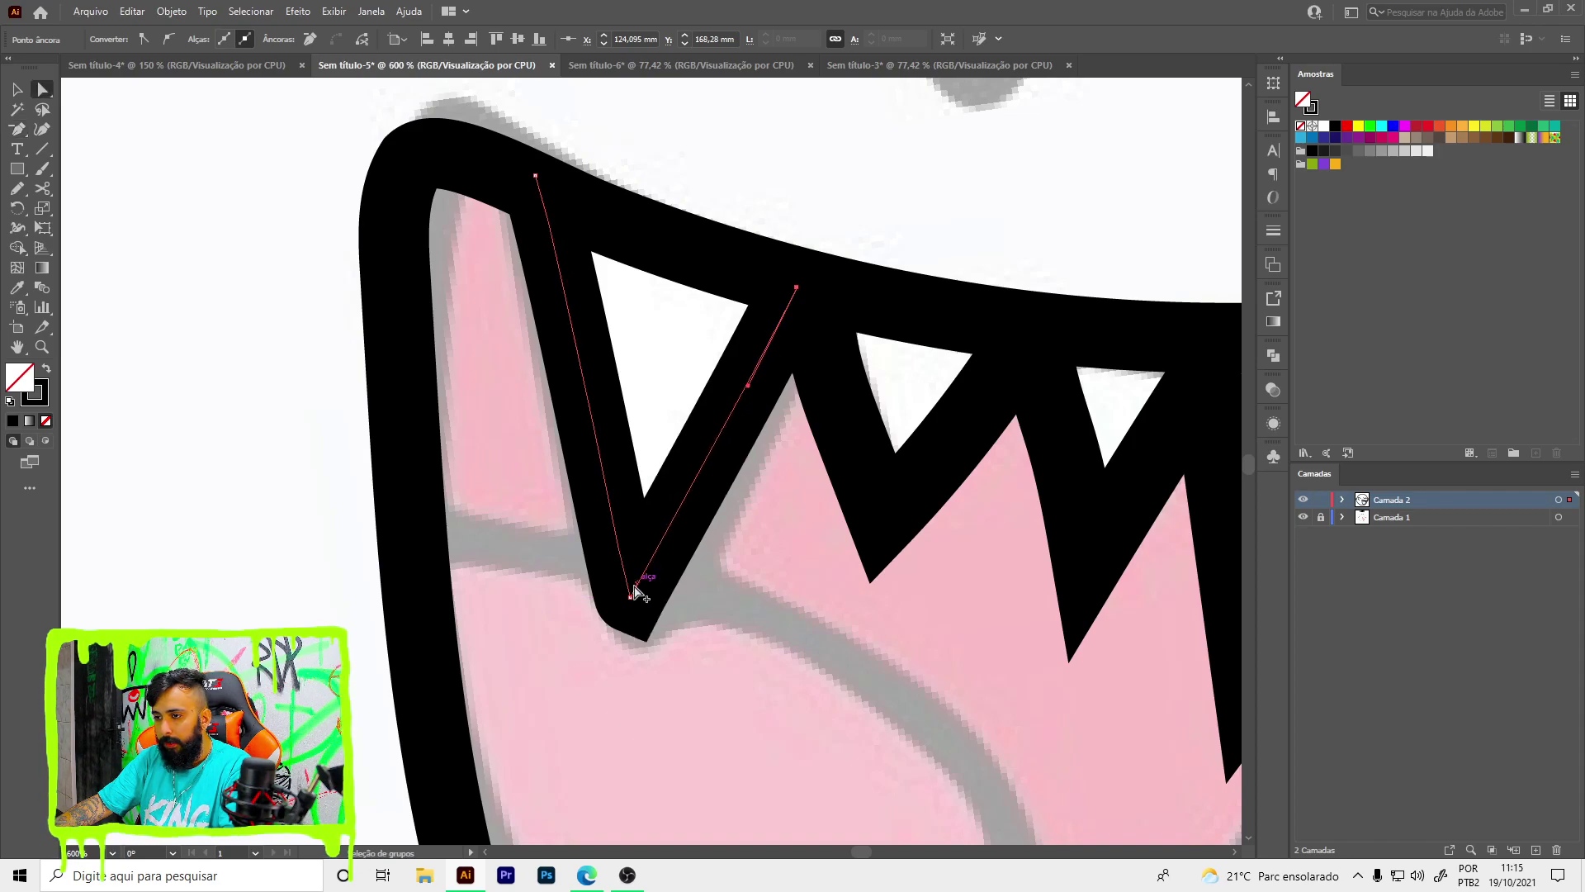
left_click_drag(642, 603, 627, 601)
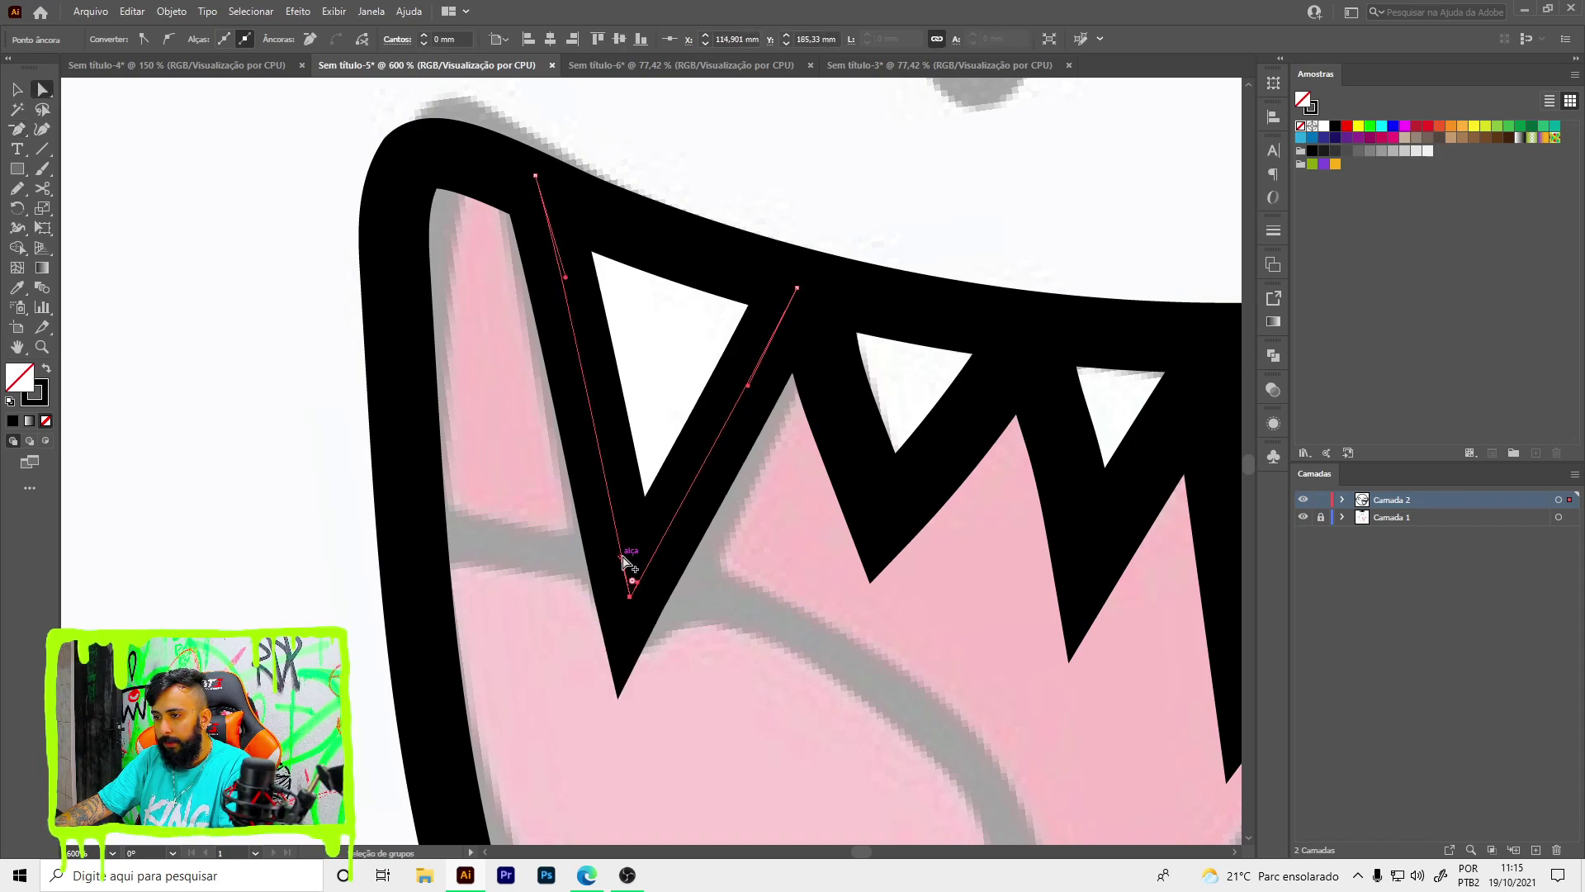
key("ctrl+shift+a")
key("ctrl+minus")
key("ctrl+minus")
key("ctrl+minus")
key("ctrl+minus")
key("ctrl+minus")
- Trace the tongue's curve inside the mouth as a black stroke
key("ctrl+plus")
key("ctrl+plus")
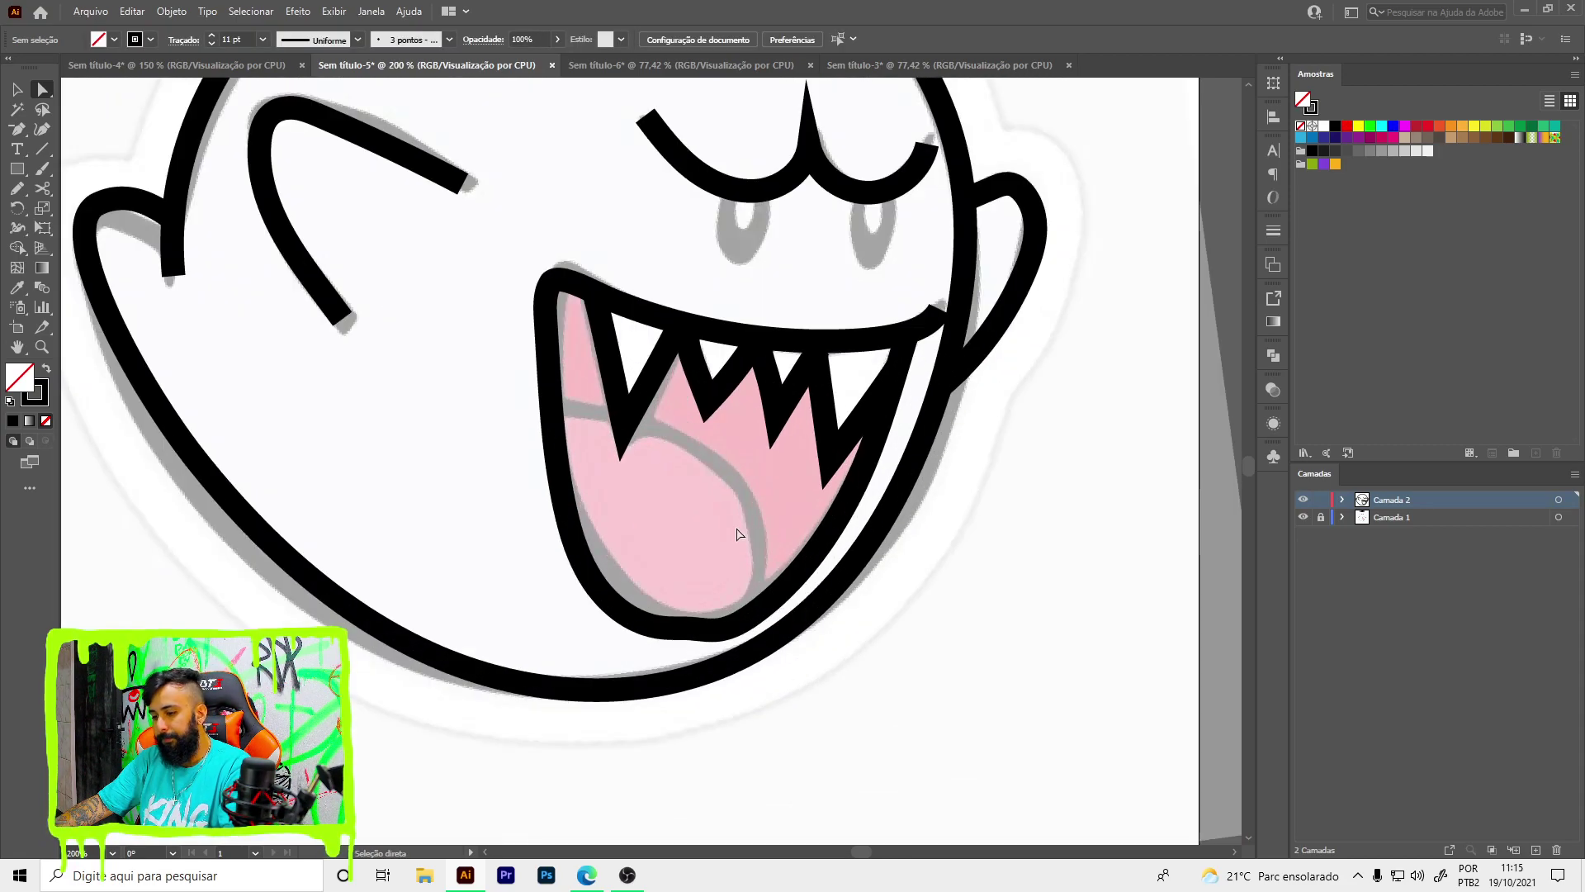
key("n")
left_click_drag(567, 406, 708, 446)
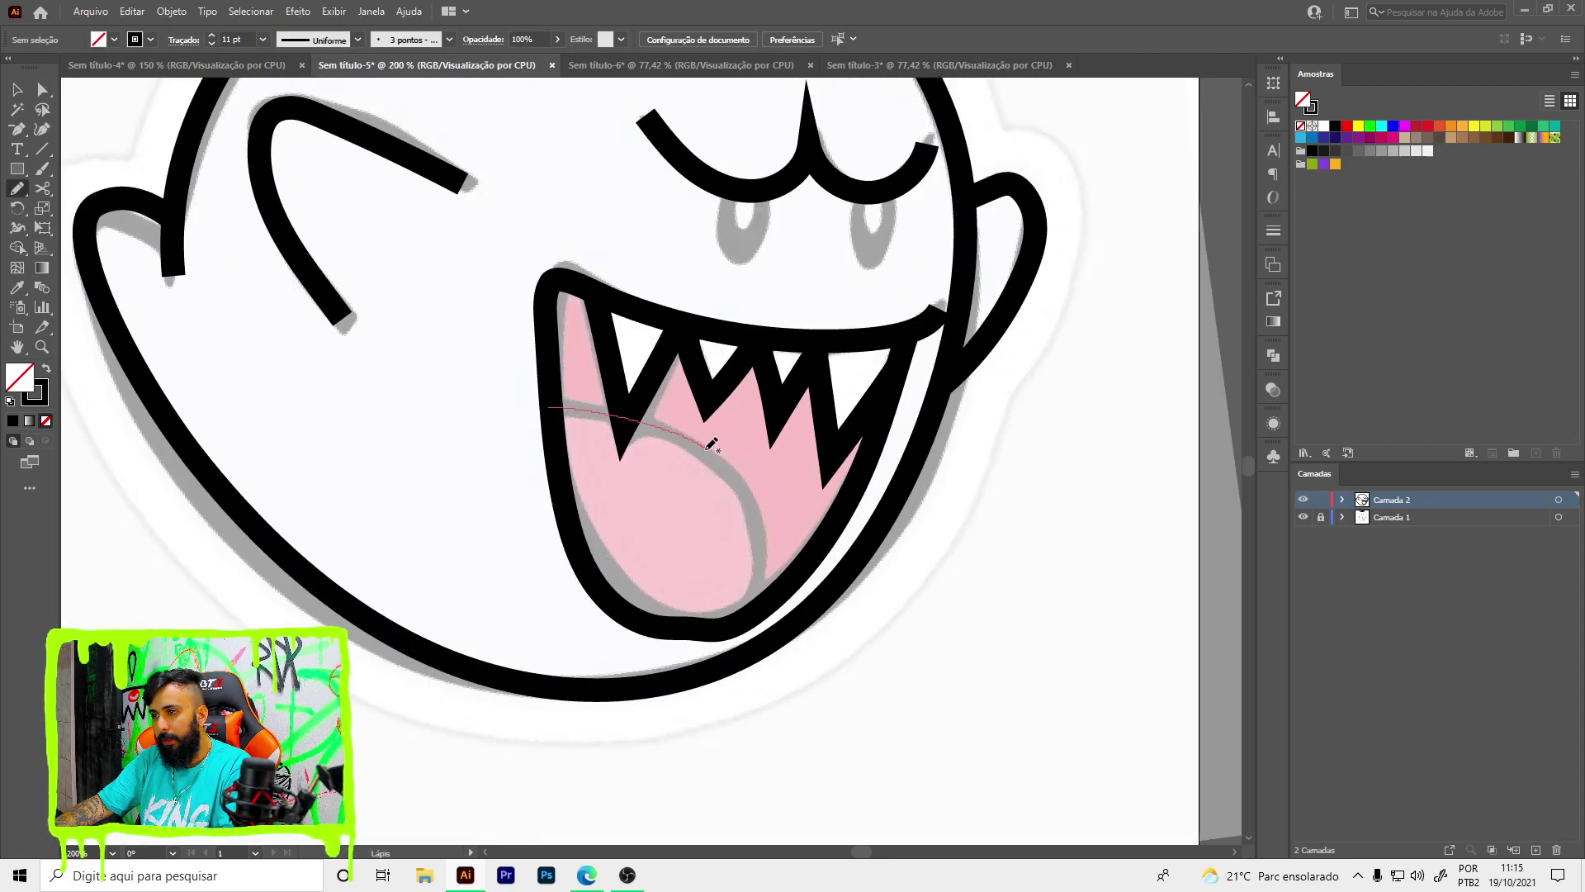
left_click_drag(760, 604, 761, 604)
scroll(762, 219, "up", 2)
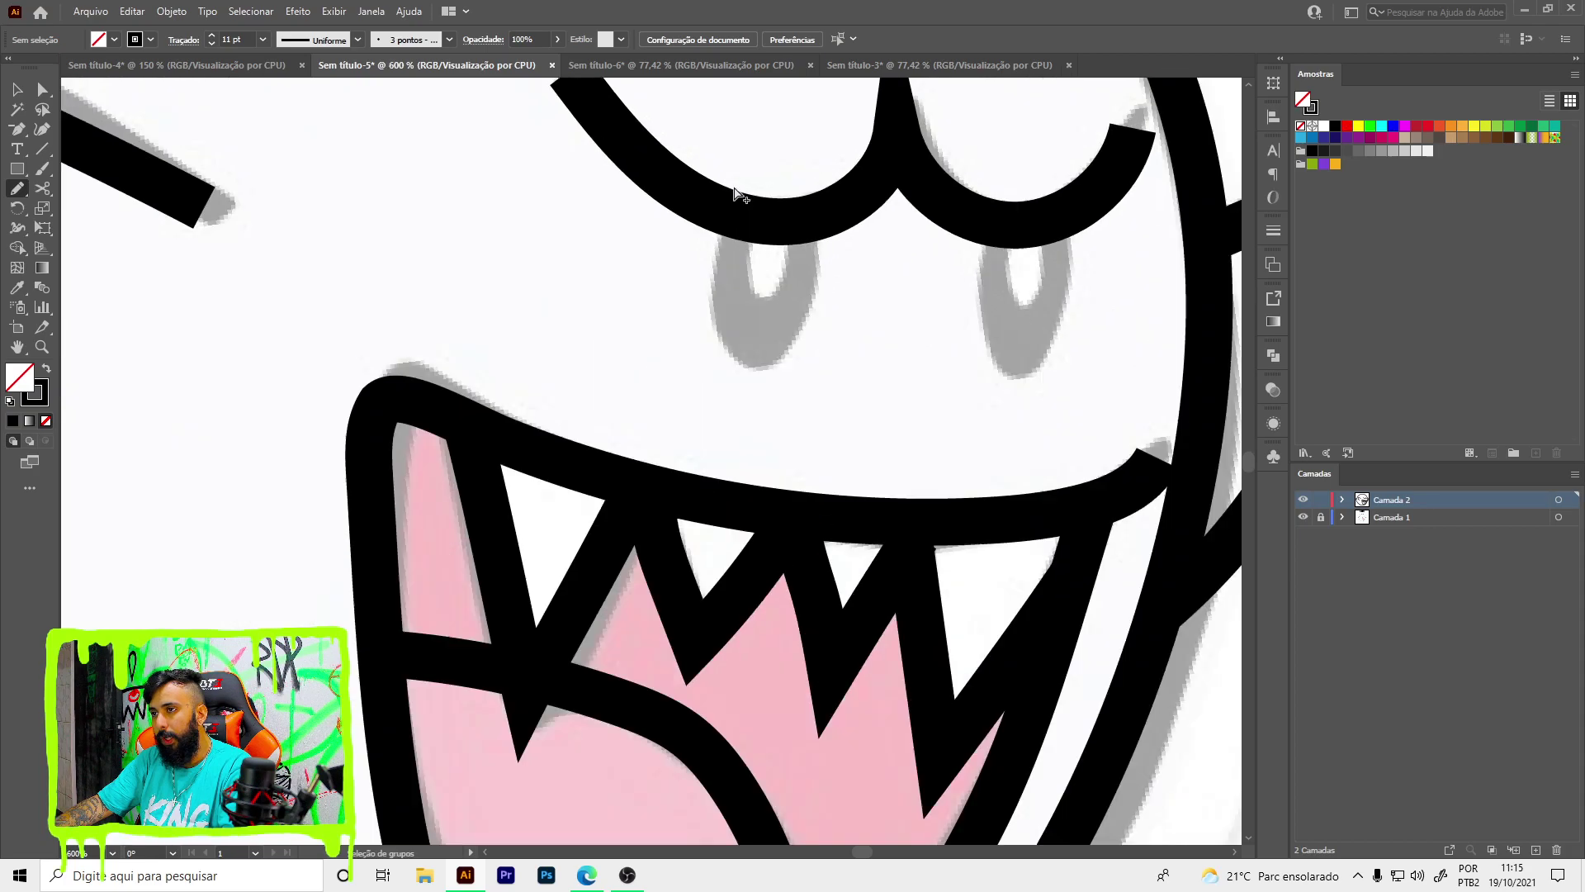
scroll(763, 219, "up", 1)
- Trace loops around both grey pupils
mouse_move(761, 214)
left_mouse_down()
mouse_move(726, 330)
mouse_move(778, 424)
mouse_move(853, 280)
mouse_move(835, 275)
left_mouse_up()
scroll(835, 275, "down", 3)
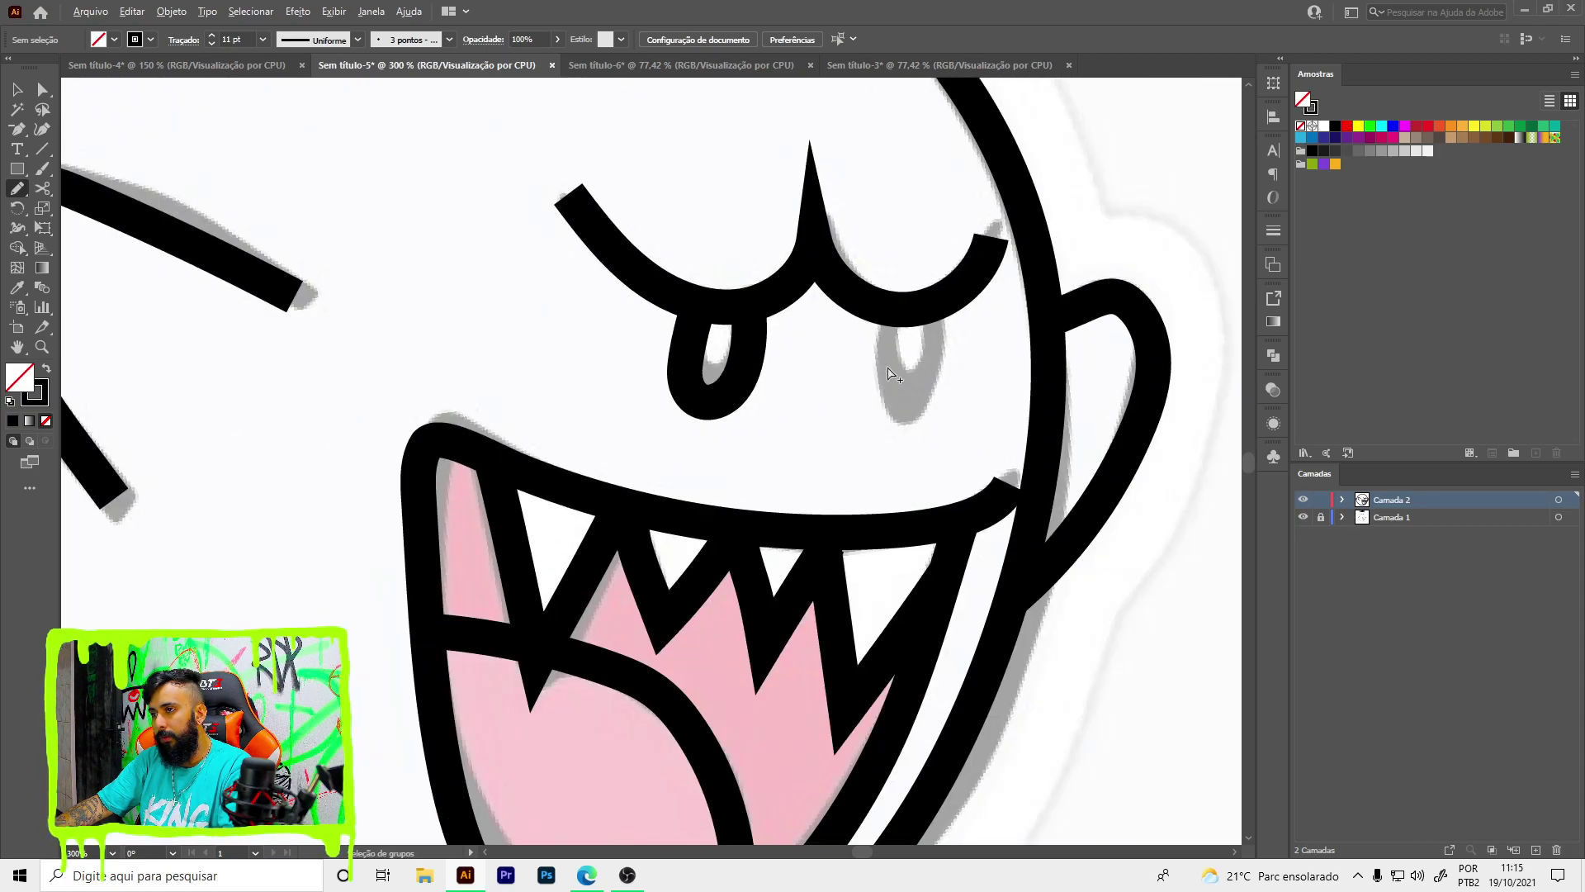
scroll(873, 233, "up", 4)
mouse_move(847, 215)
left_mouse_down()
mouse_move(867, 439)
mouse_move(973, 311)
mouse_move(970, 219)
left_mouse_up()
scroll(760, 404, "down", 3)
scroll(768, 396, "down", 2)
key("v")
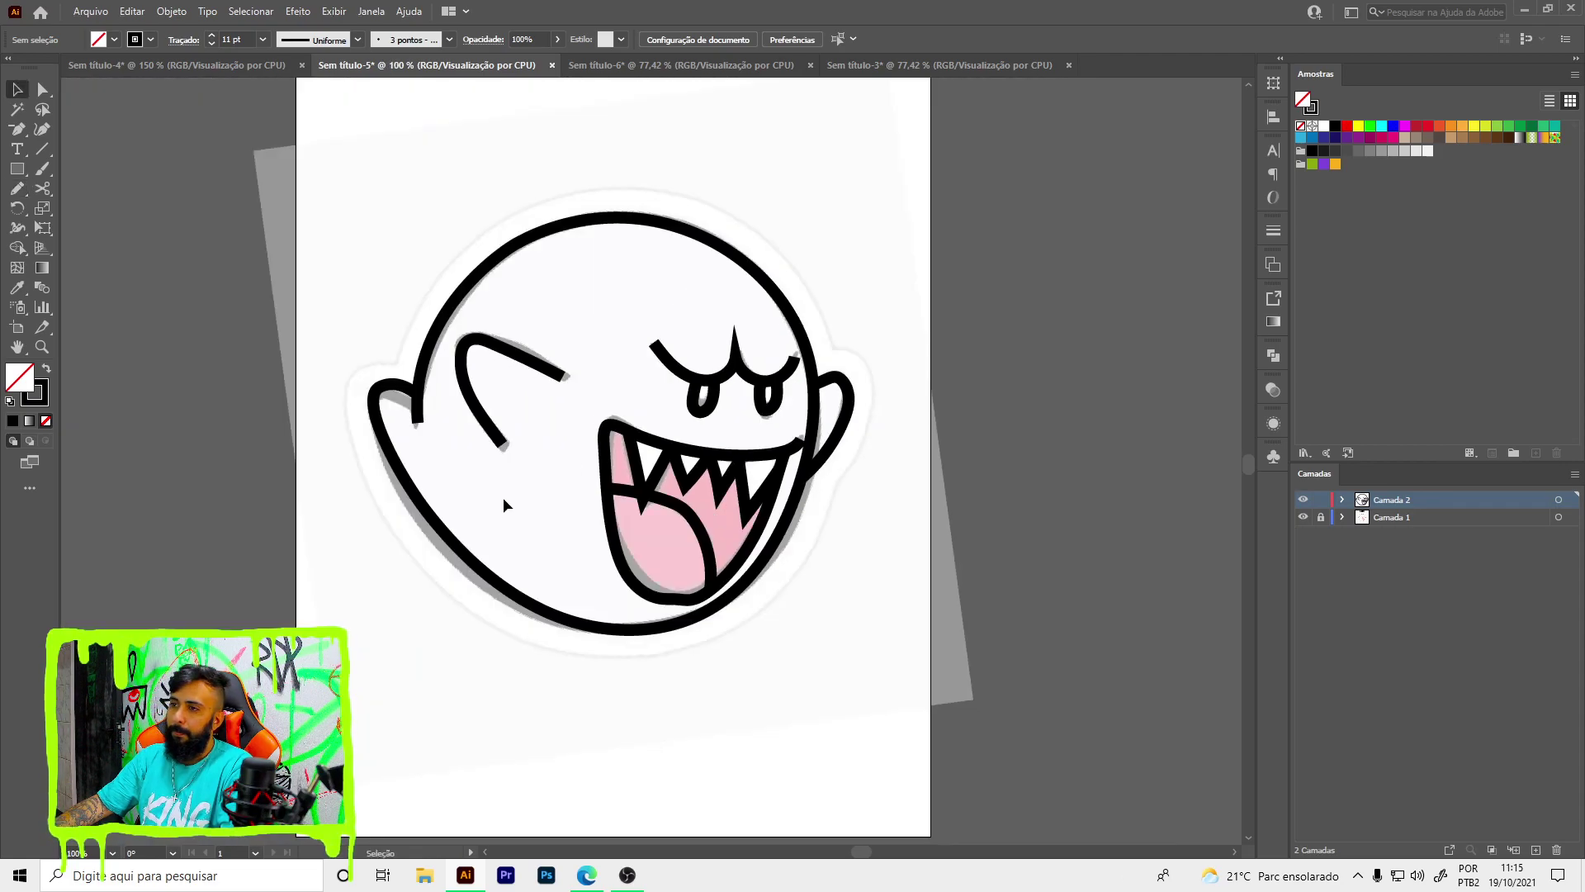
left_click(718, 514)
left_click(1300, 515)
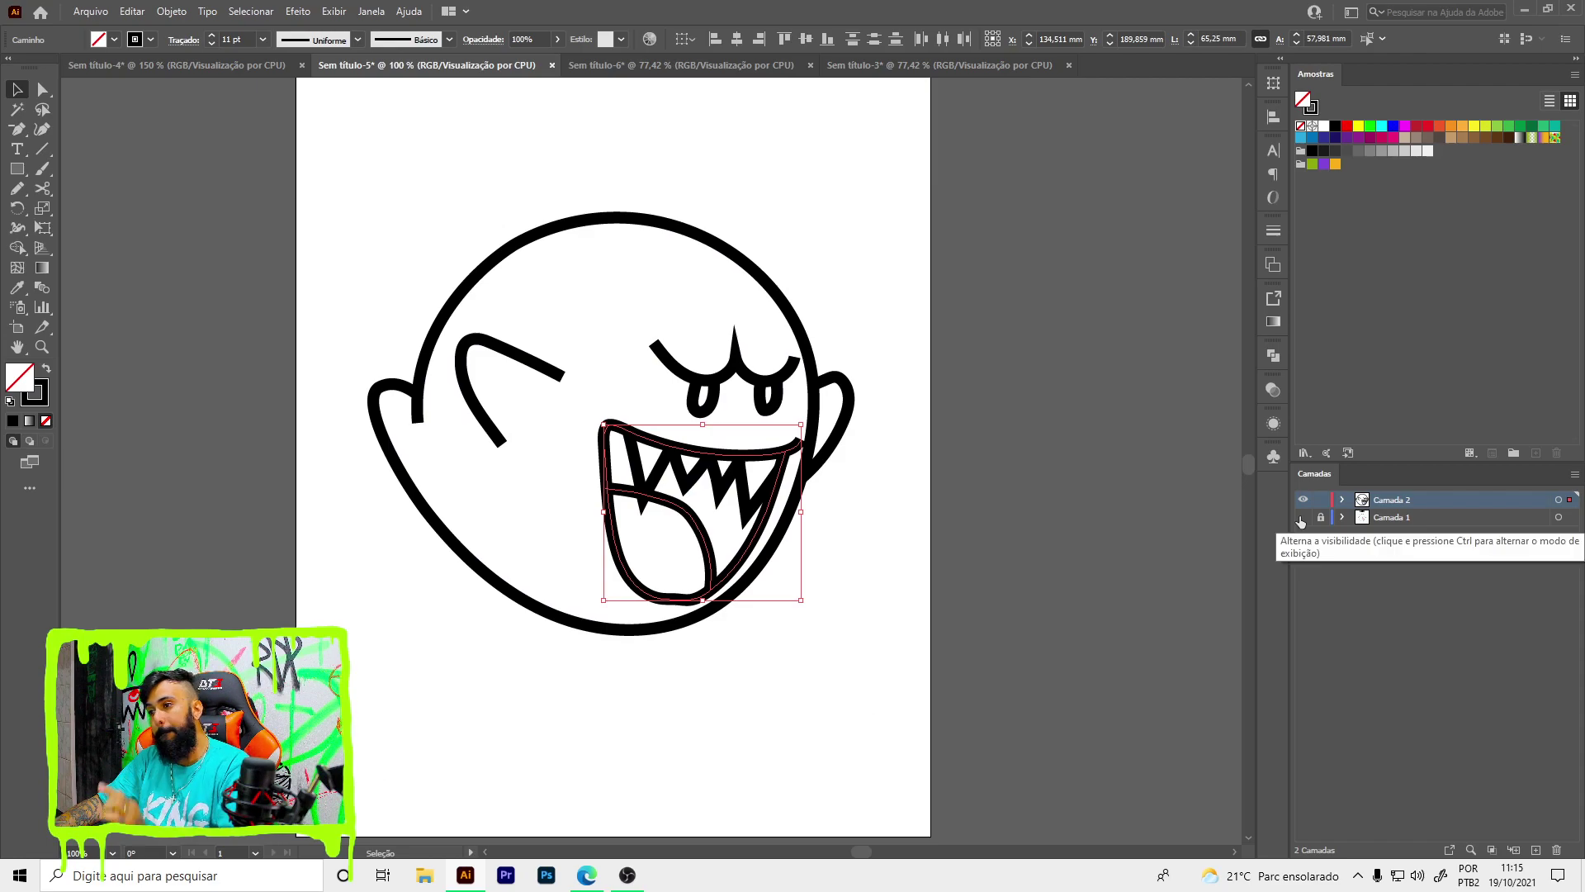
left_click(835, 573)
scroll(739, 483, "up", 2)
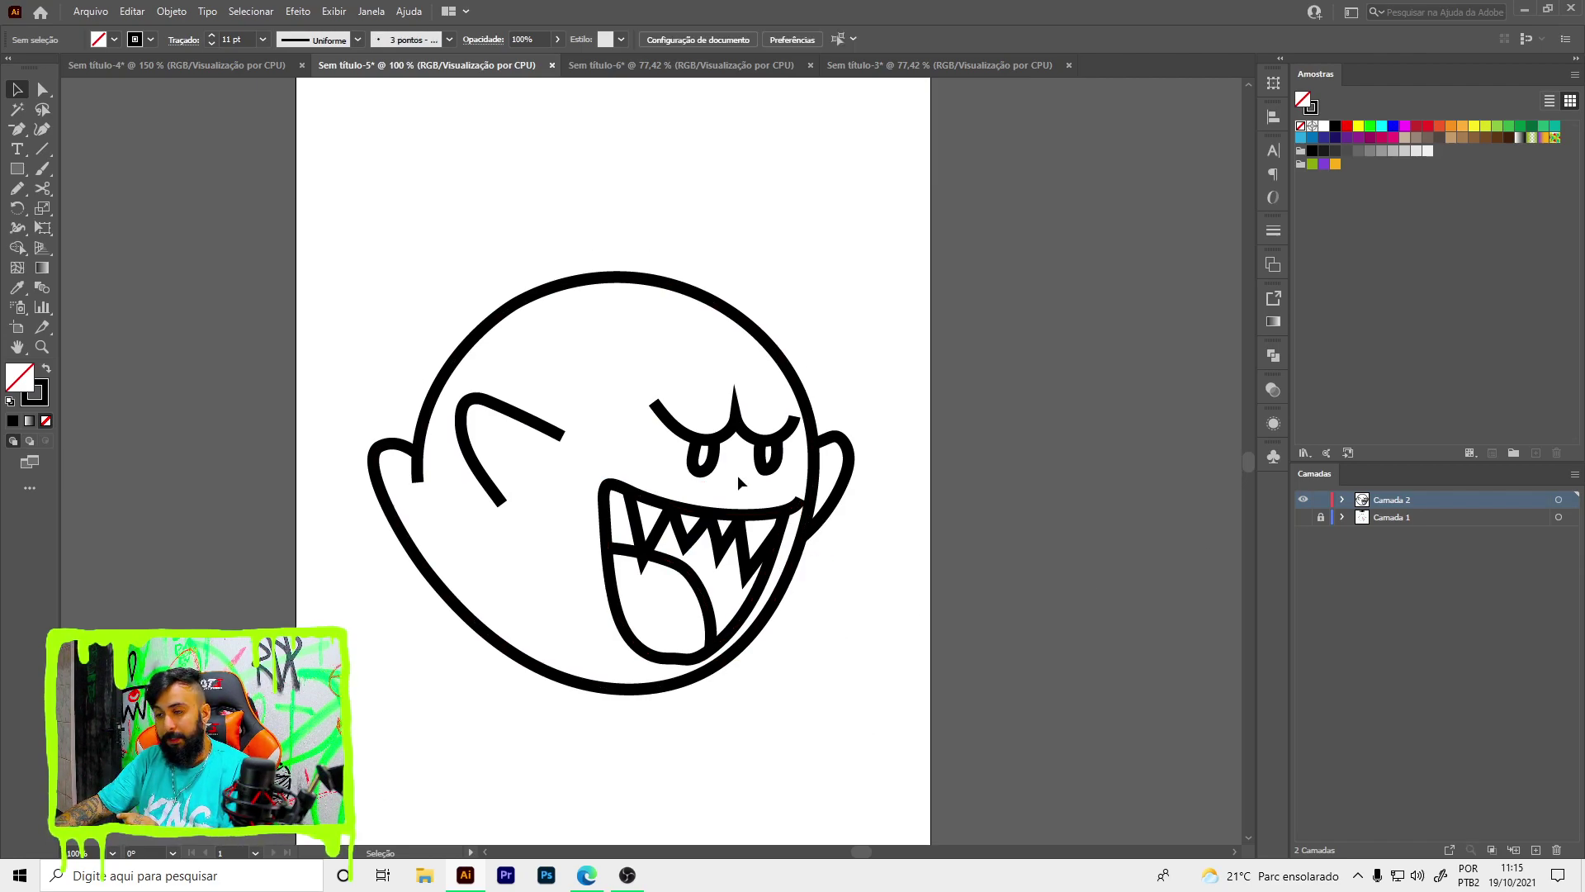
left_click(1302, 517)
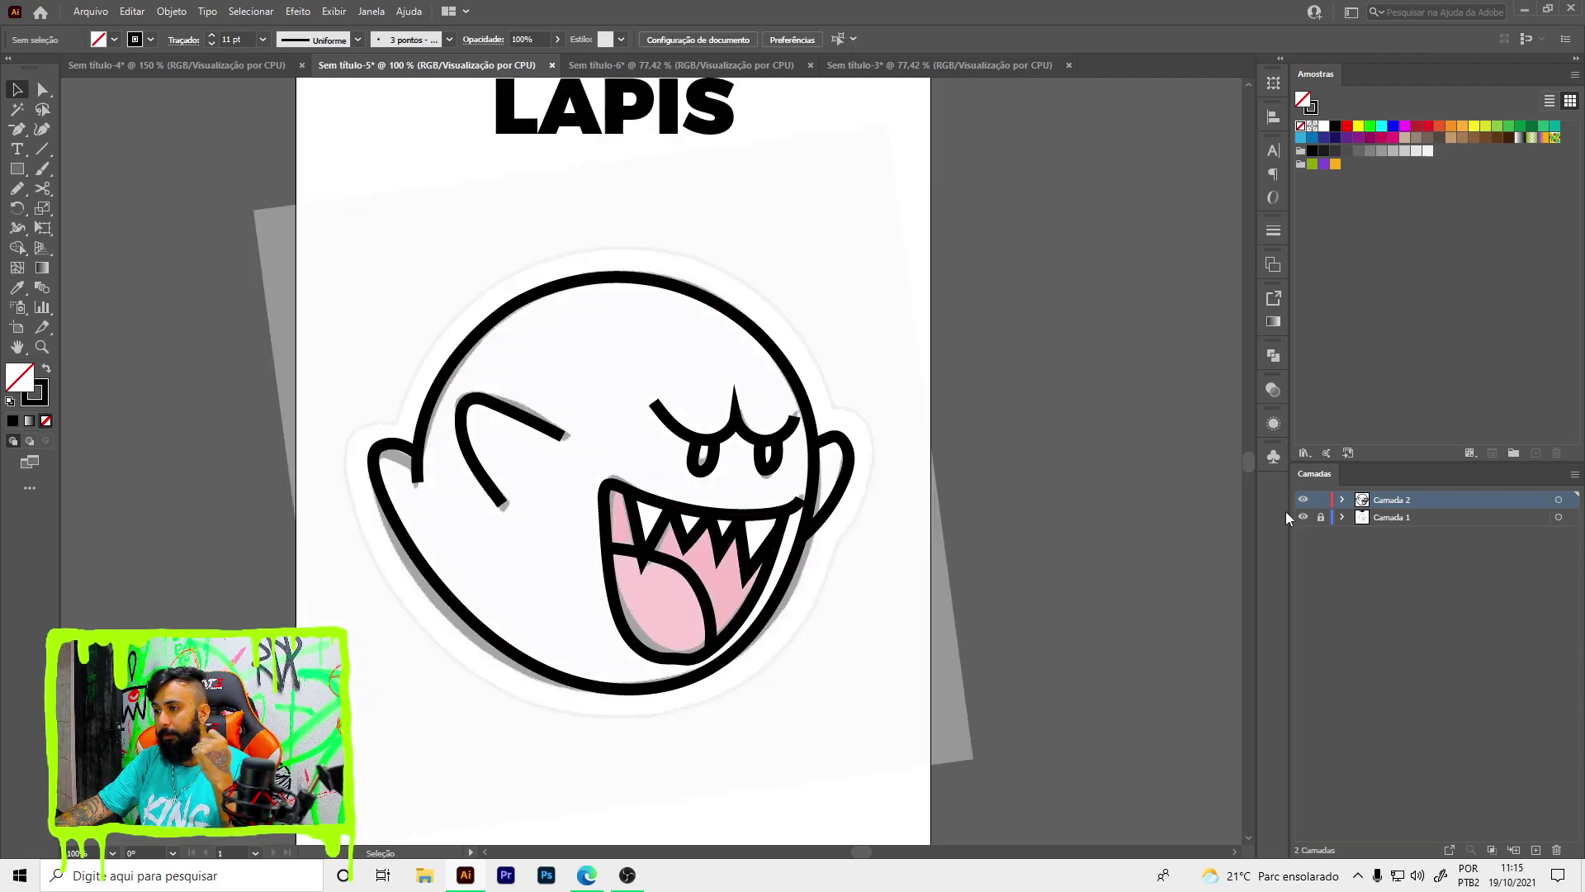
scroll(626, 452, "up", 2)
key("n")
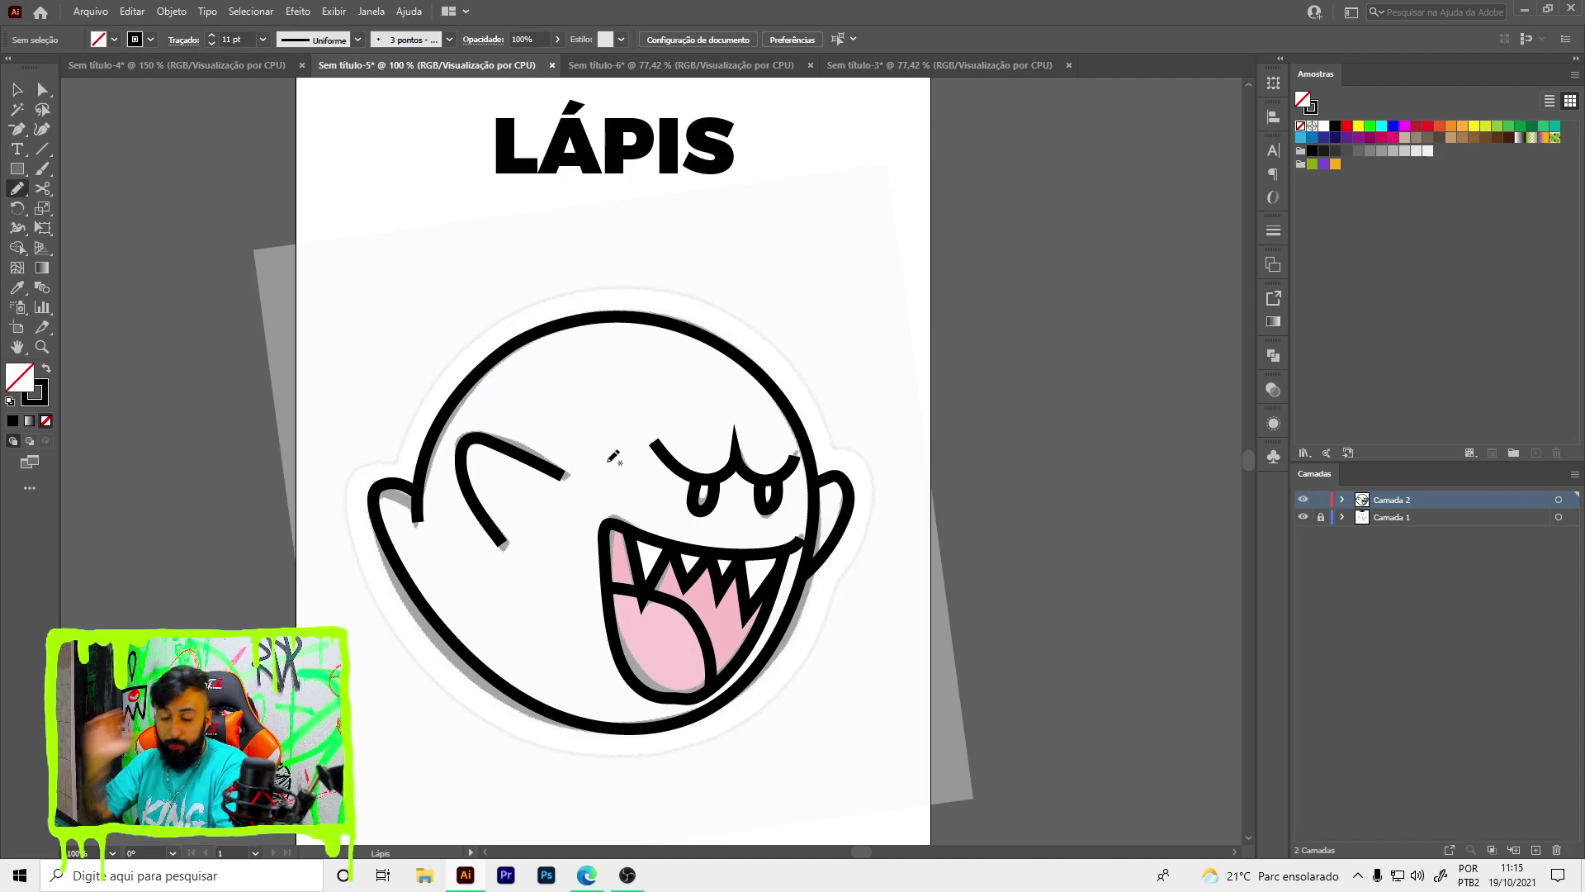
scroll(632, 362, "up", 2, "alt")
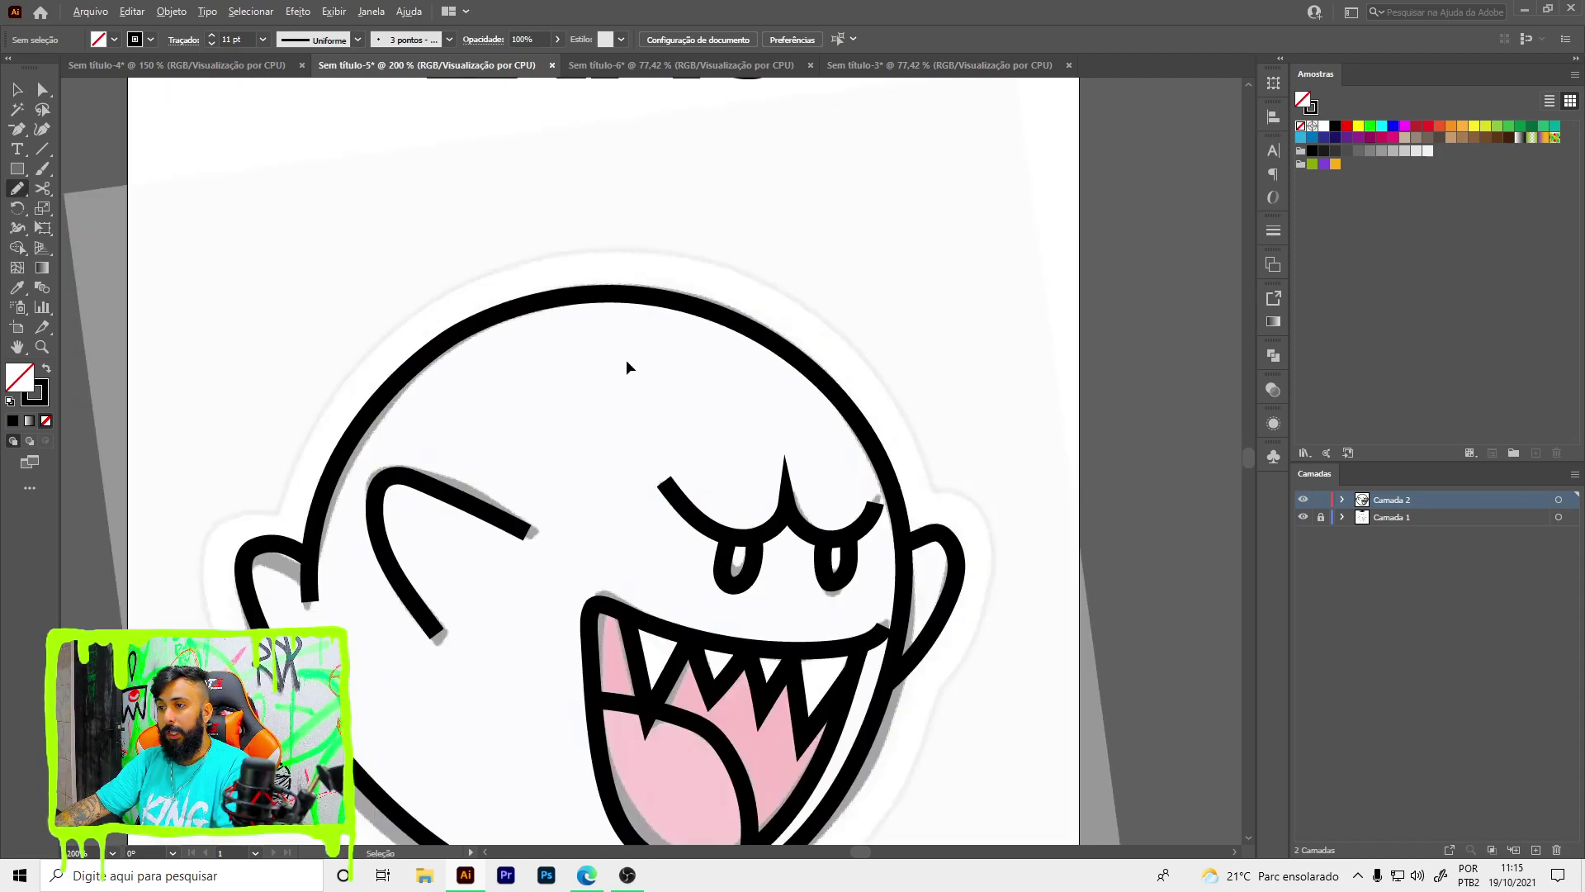
mouse_move(502, 413)
left_mouse_down()
mouse_move(586, 369)
mouse_move(373, 252)
left_mouse_up()
key("ctrl+z")
key("ctrl+z")
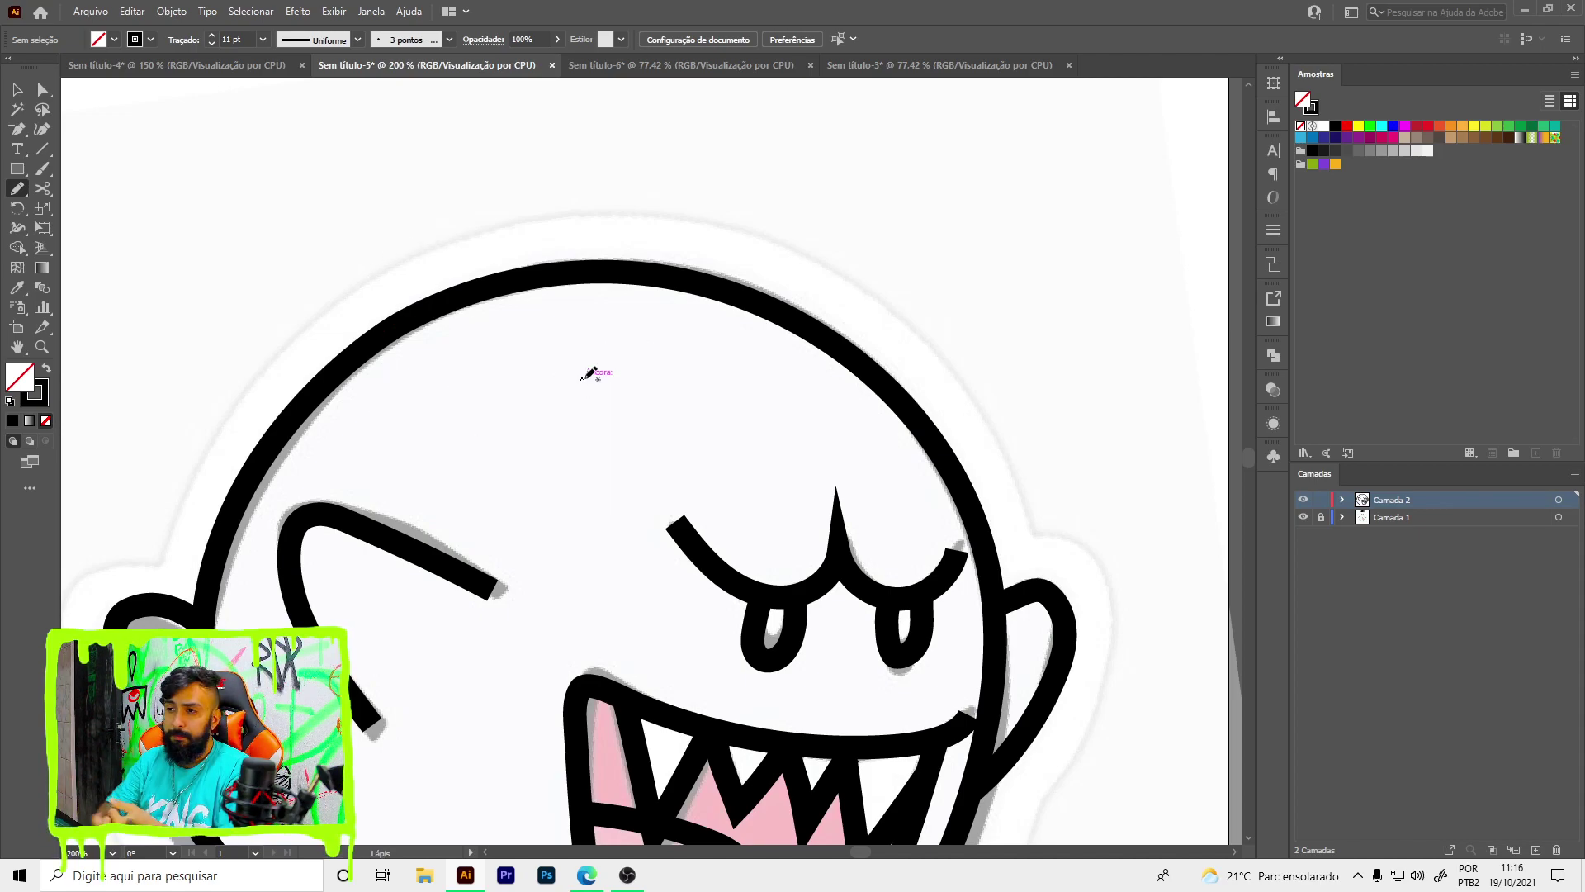
left_click_drag(252, 248, 1053, 170)
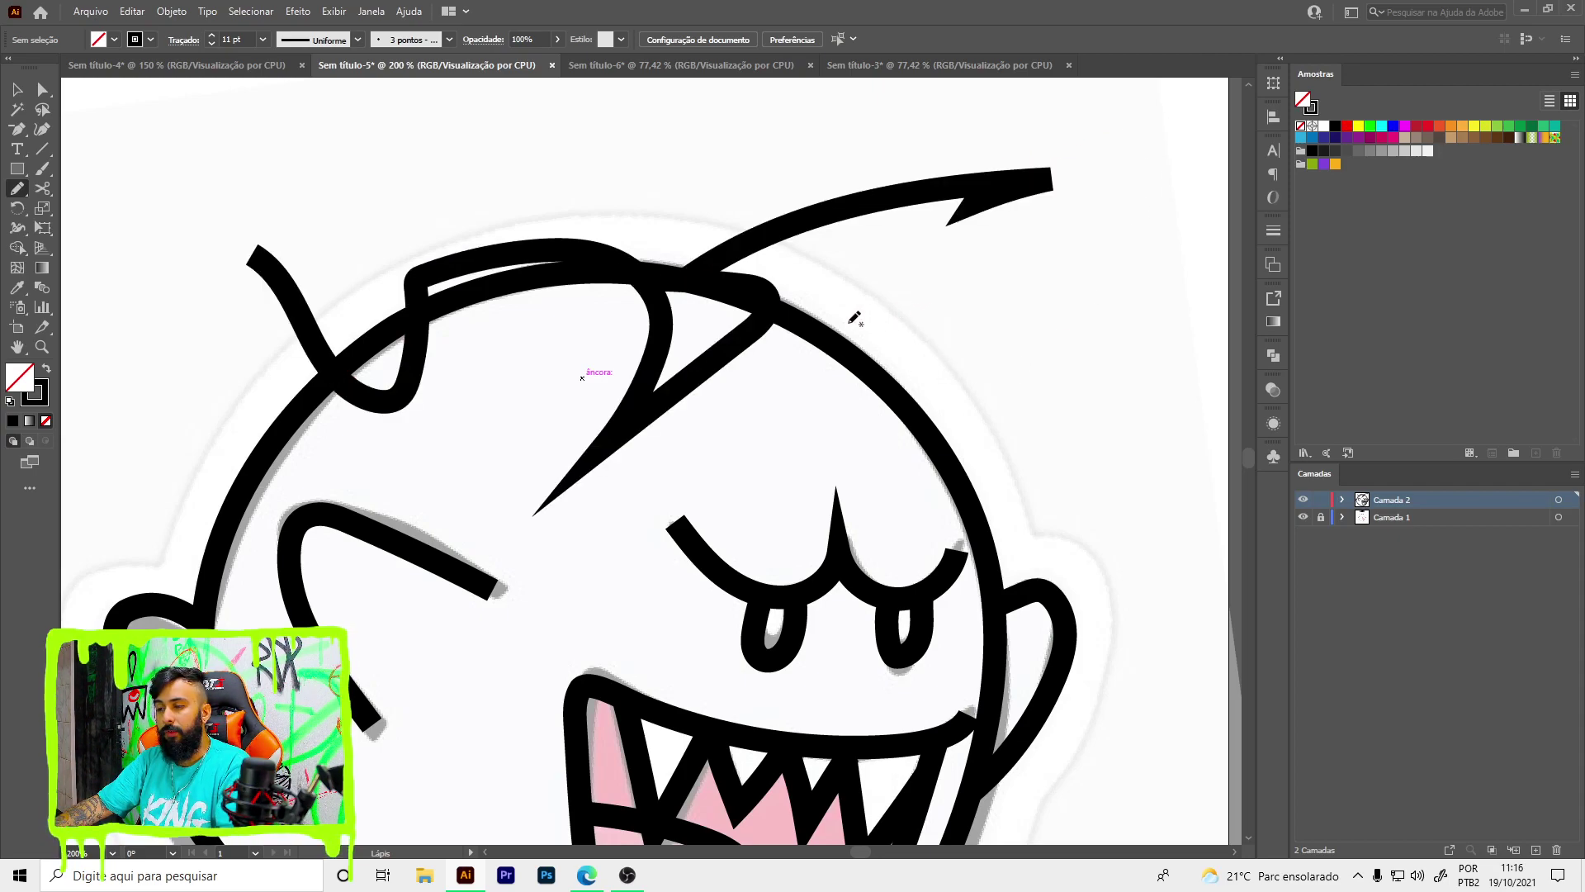
key("ctrl+z")
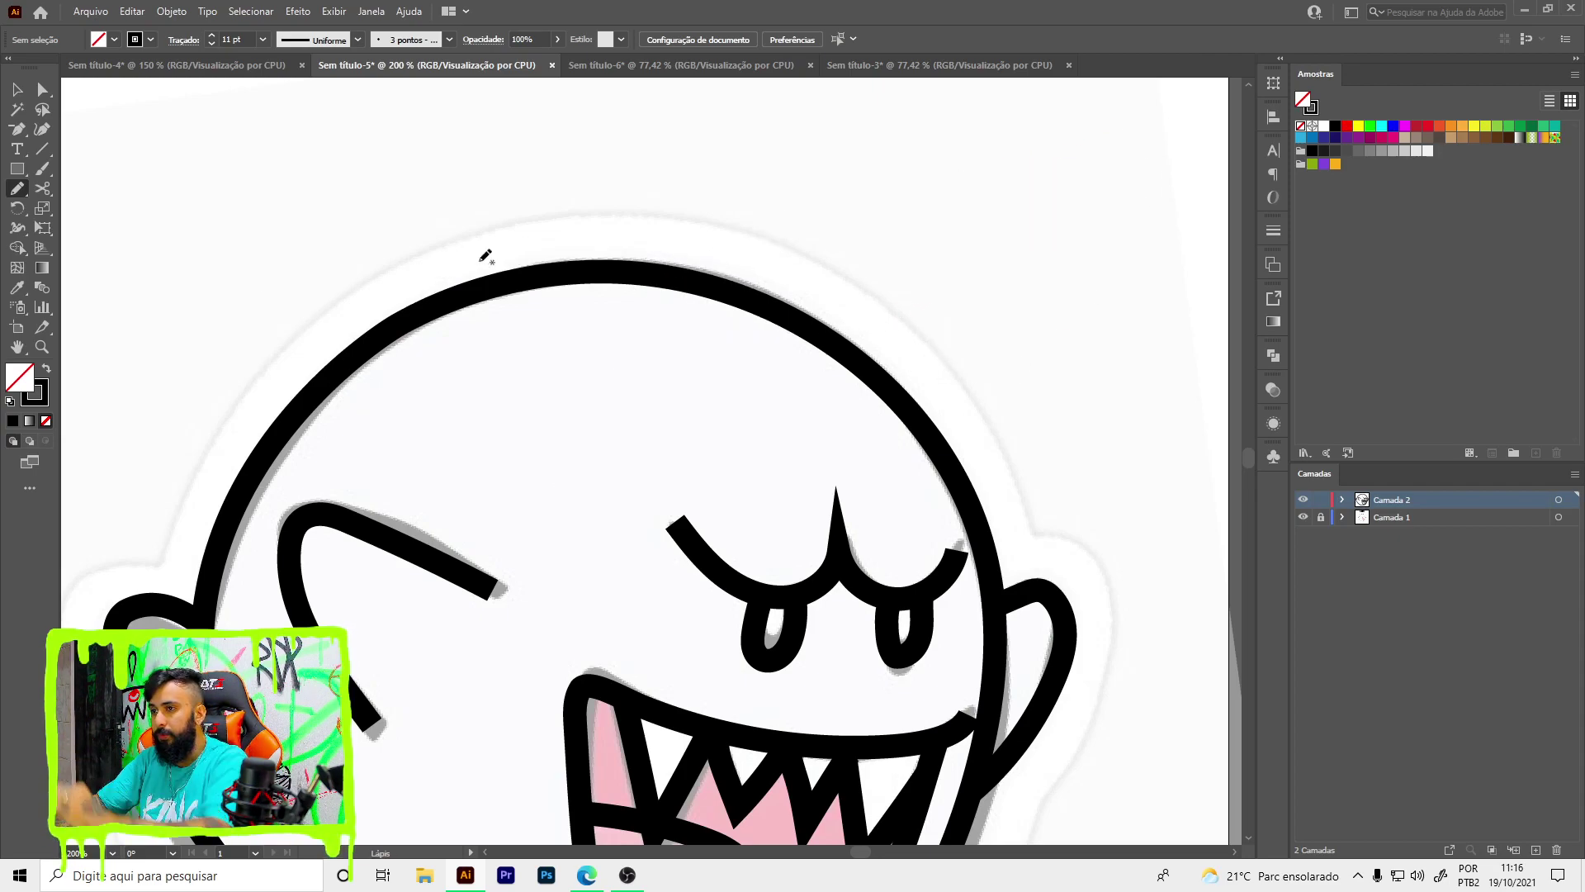
left_click_drag(433, 242, 1036, 325)
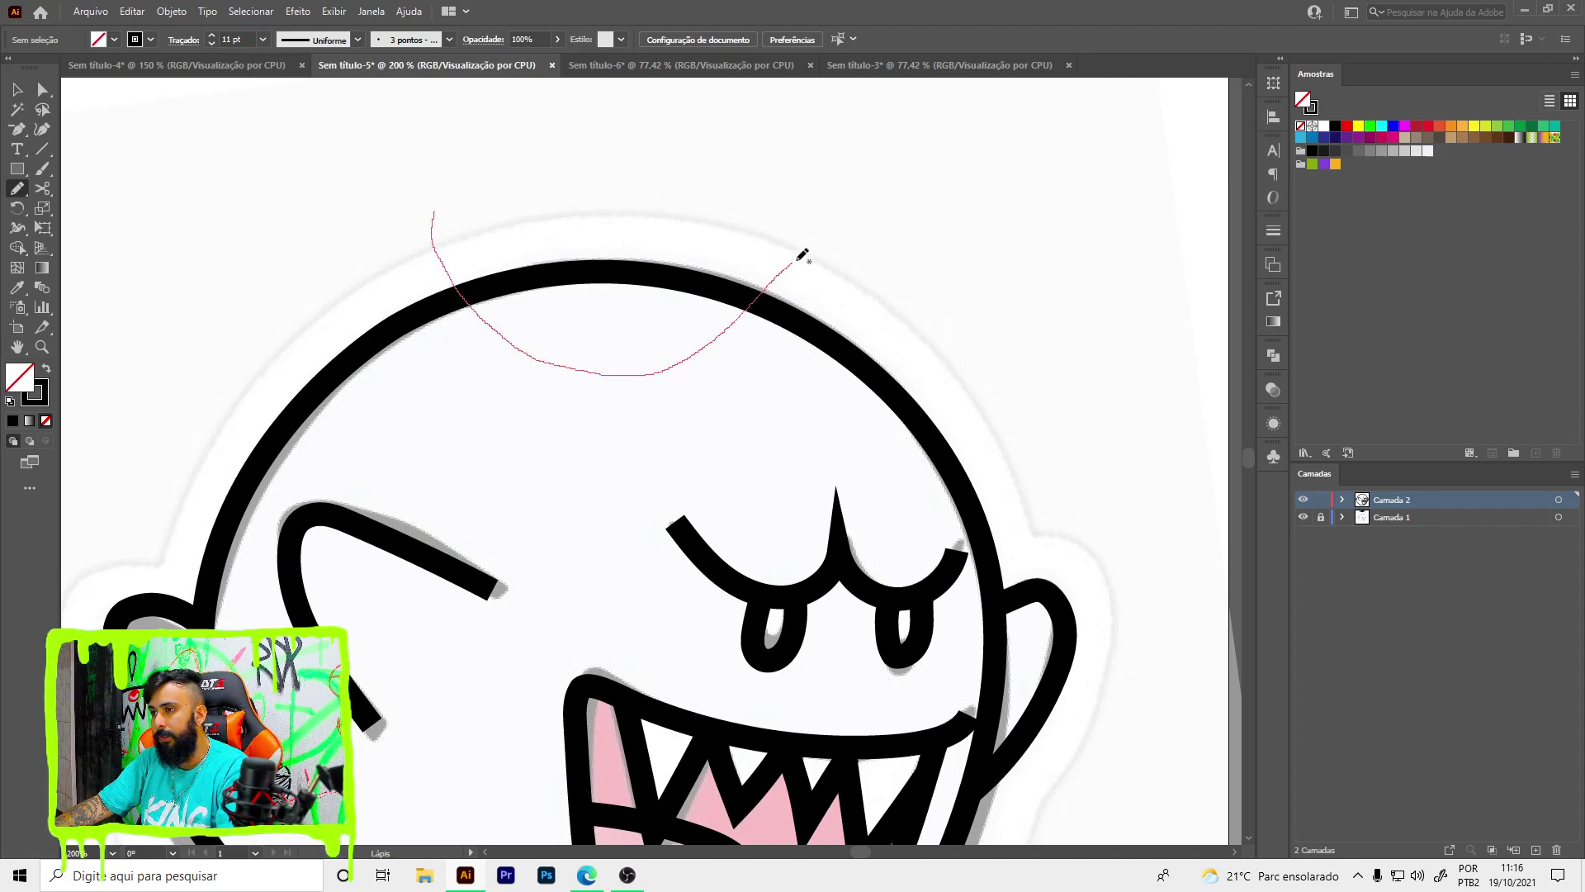
left_click_drag(1039, 322, 454, 407)
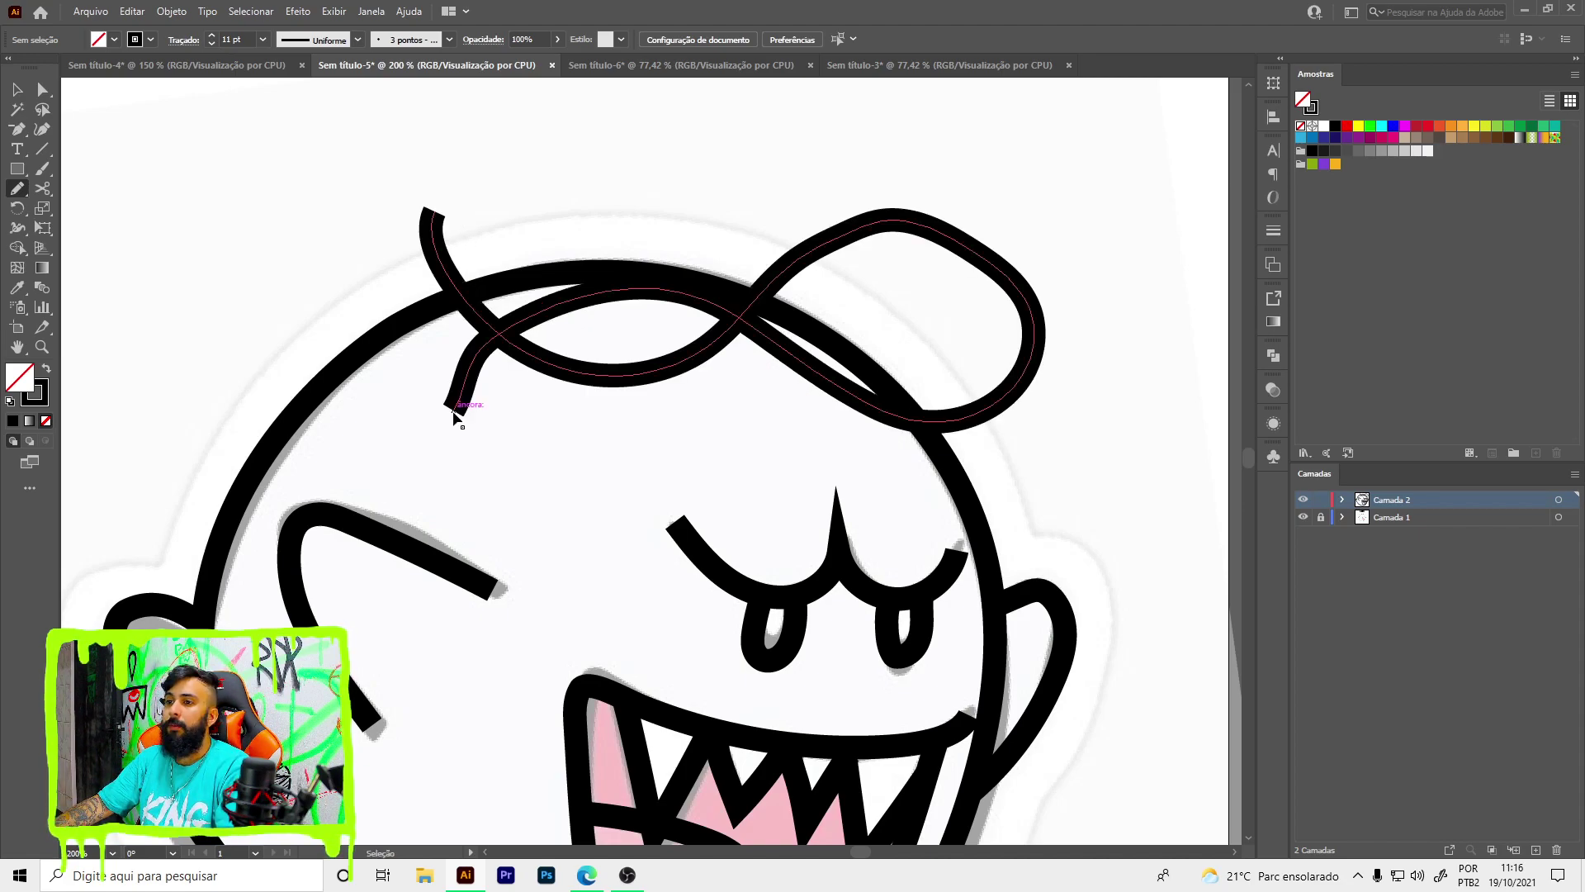
key("ctrl+z")
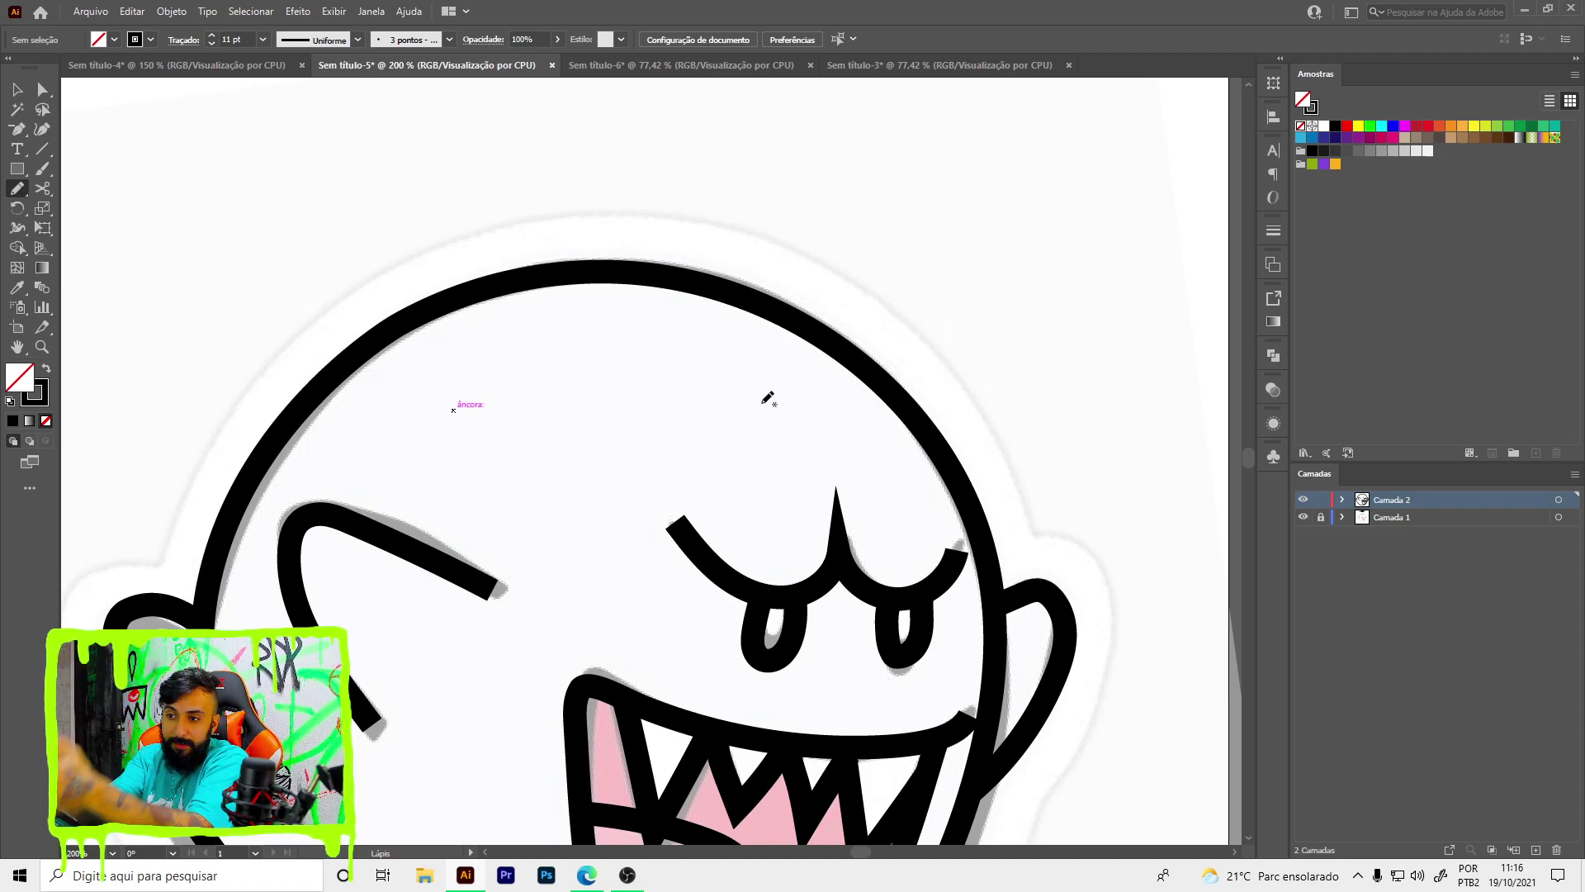
key("ctrl+minus")
key("ctrl+minus")
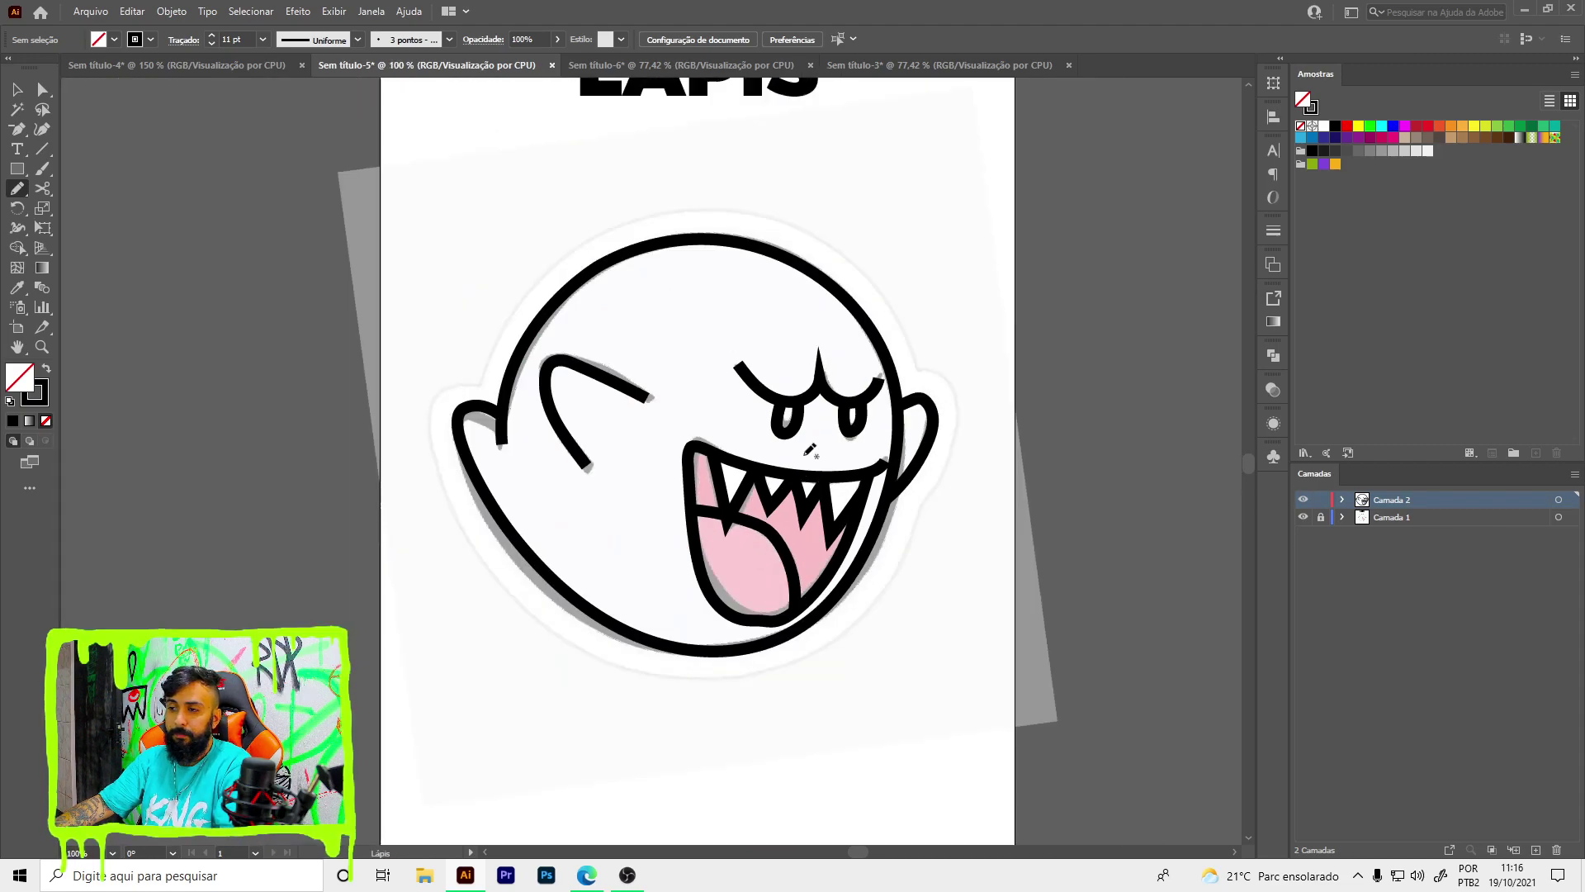
scroll(776, 417, "up", 1)
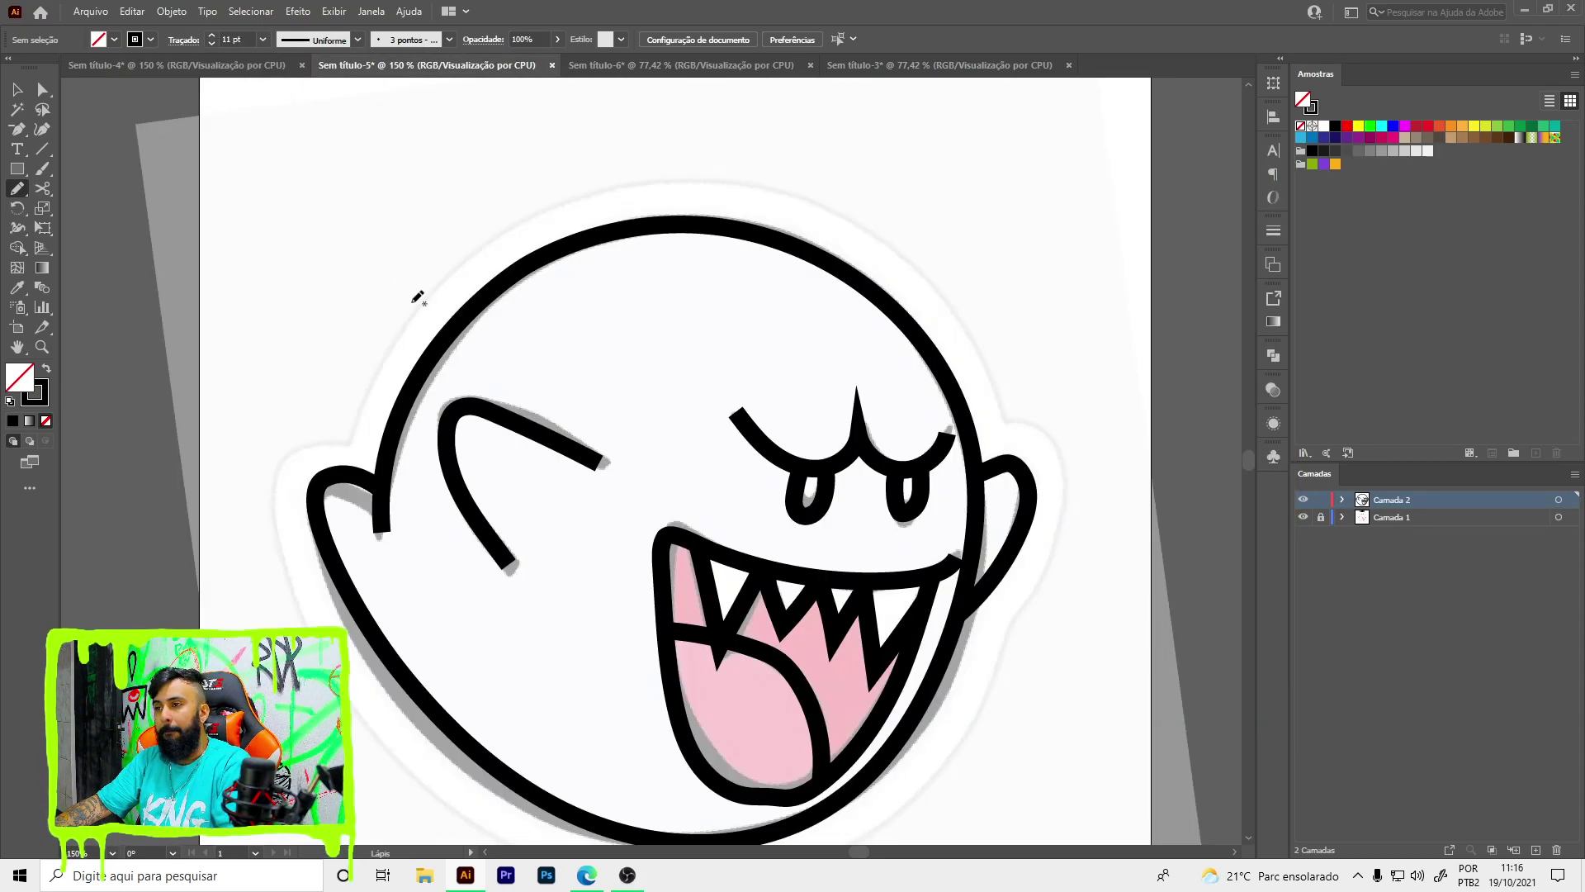
- Marquee-select the whole ghost drawing, then deselect it on empty canvas
key("v")
scroll(587, 285, "down", 1)
scroll(588, 284, "down", 1)
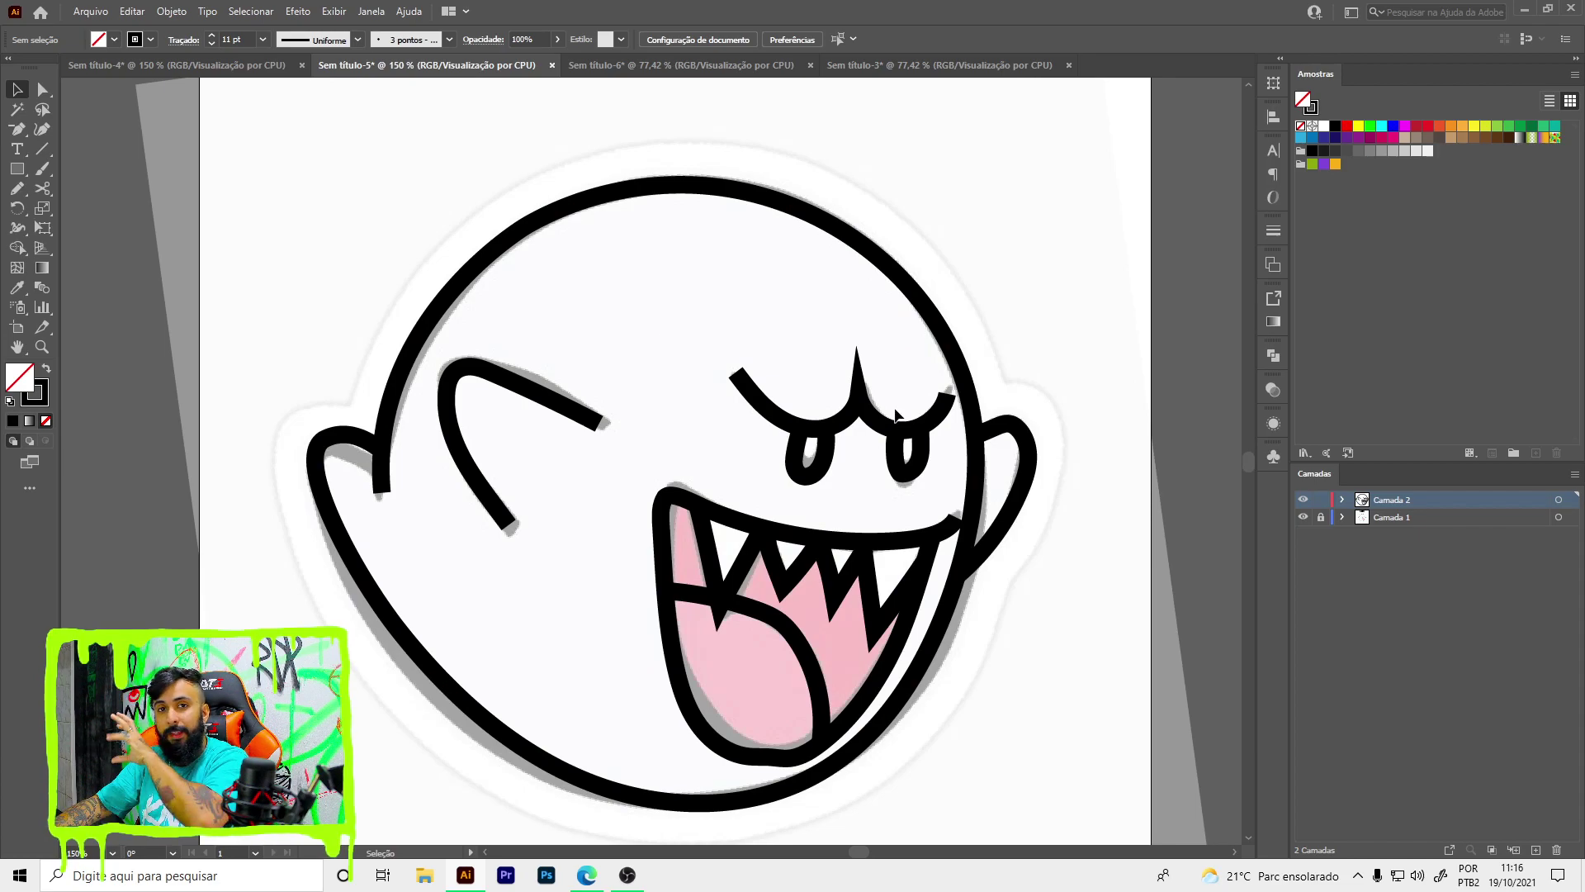
scroll(801, 376, "up", 3)
scroll(448, 280, "down", 2)
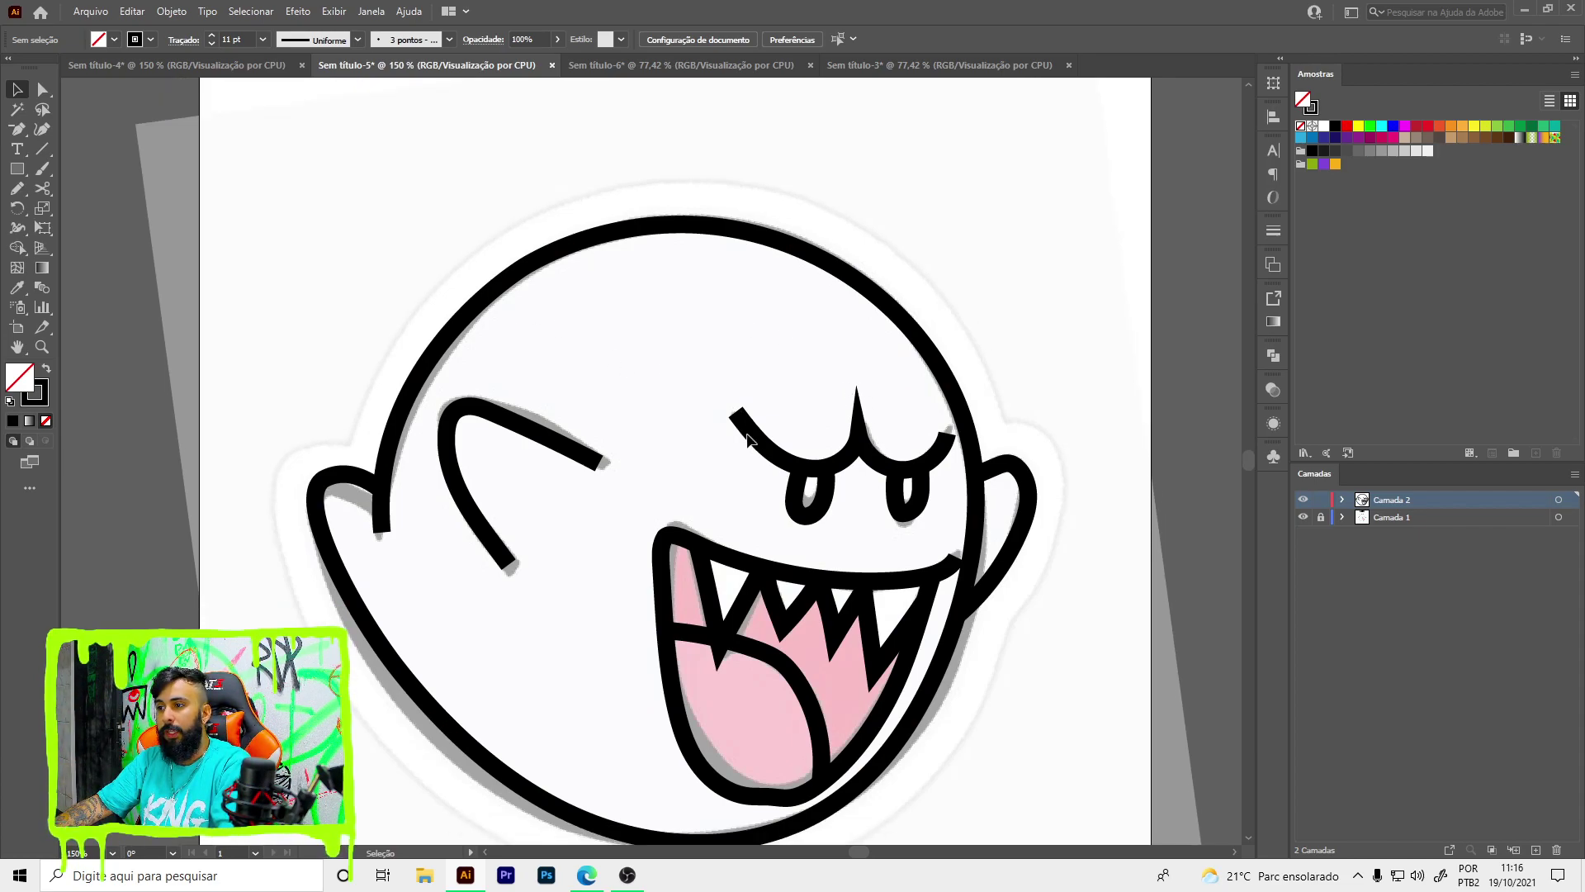
left_click_drag(263, 205, 1093, 797)
scroll(1043, 671, "down", 5)
left_click(1048, 650)
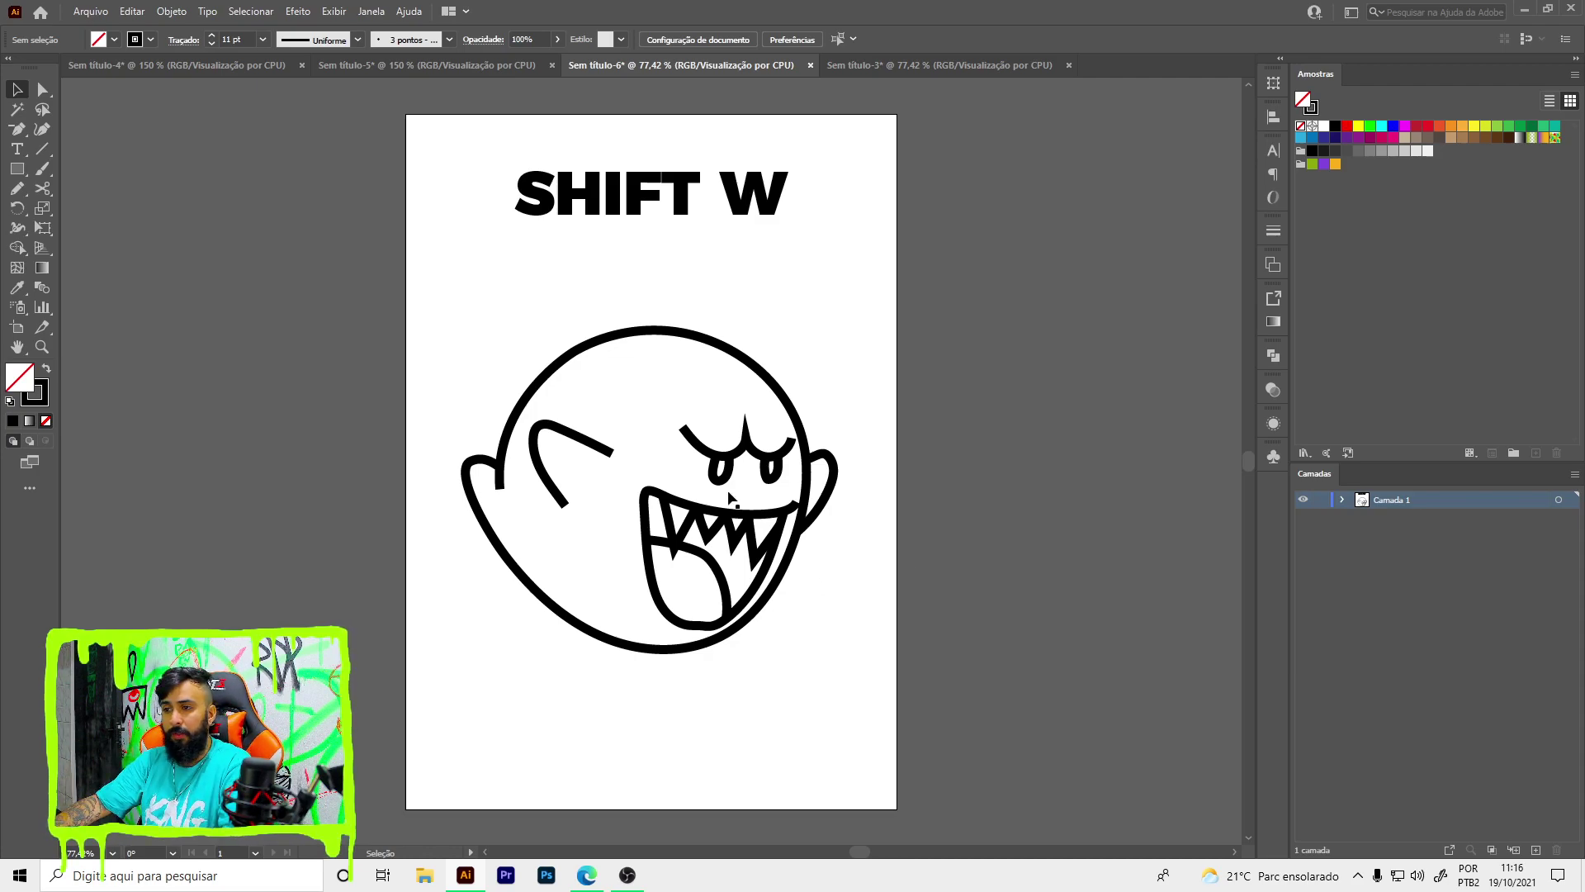
- Use the Width tool to widen the left eyebrow's bend and taper both its ends
key("shift+w")
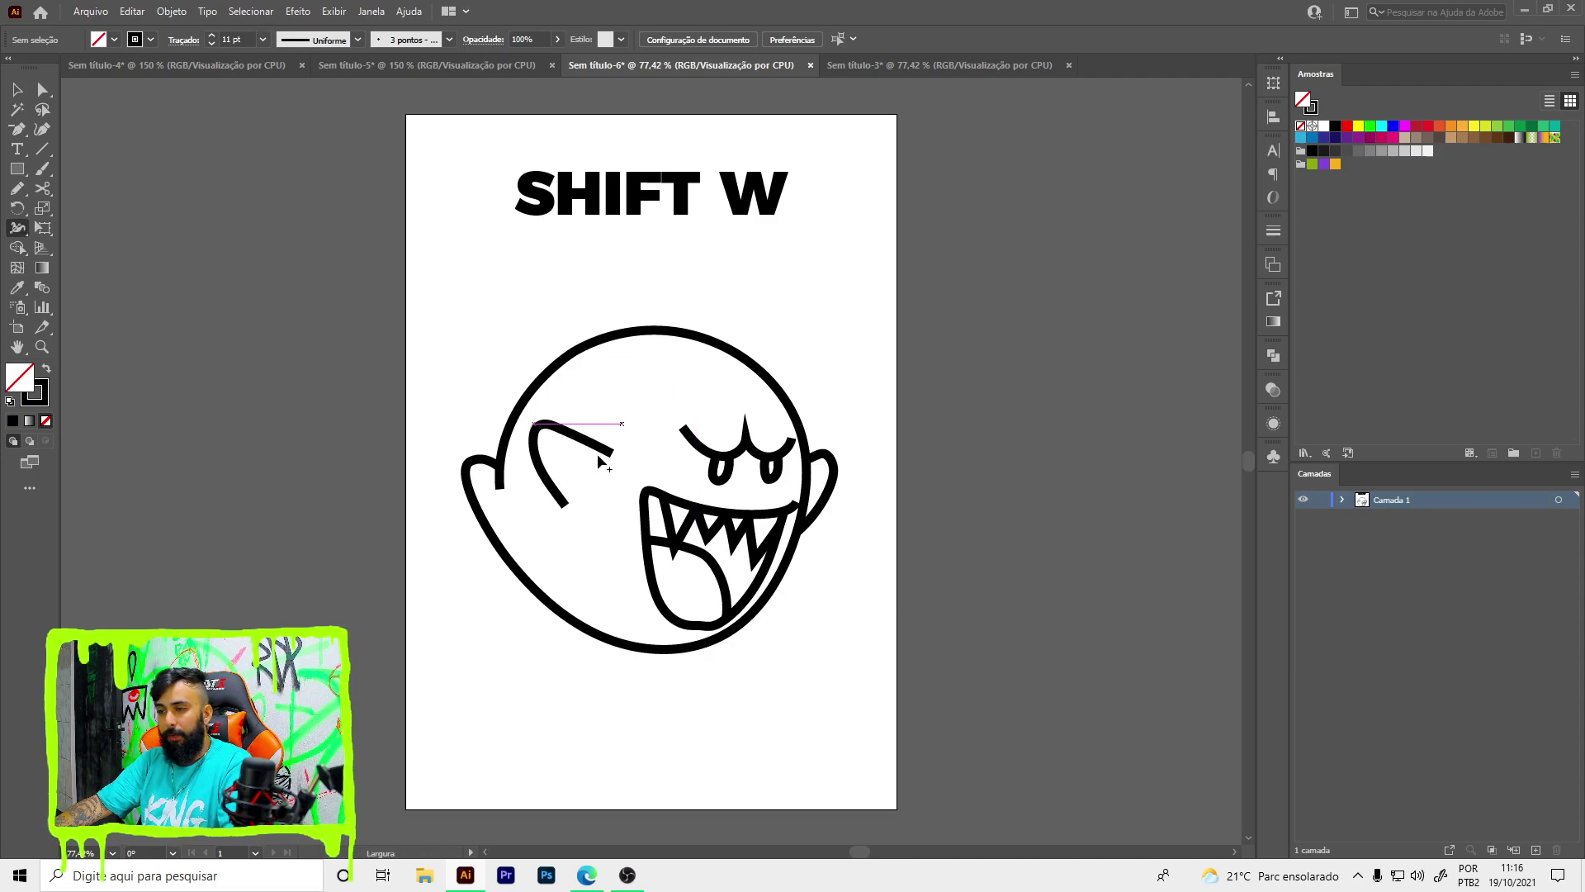
scroll(556, 459, "up", 3)
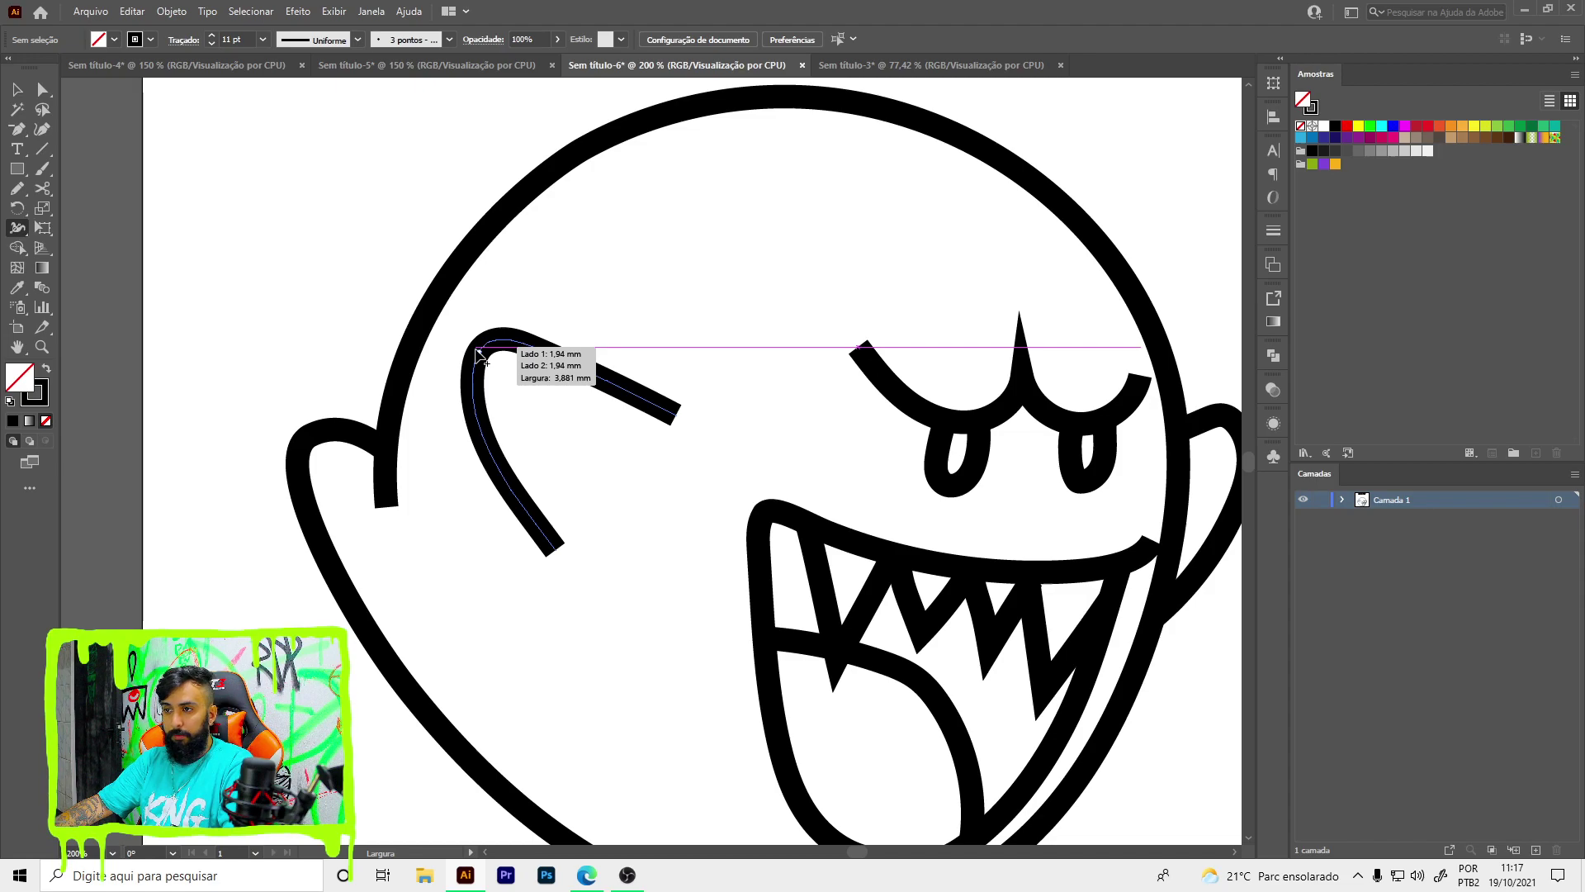
scroll(485, 365, "up", 3)
mouse_move(494, 361)
left_mouse_down()
mouse_move(368, 226)
mouse_move(467, 308)
mouse_move(431, 274)
left_mouse_up()
key("ctrl+minus")
key("ctrl+minus")
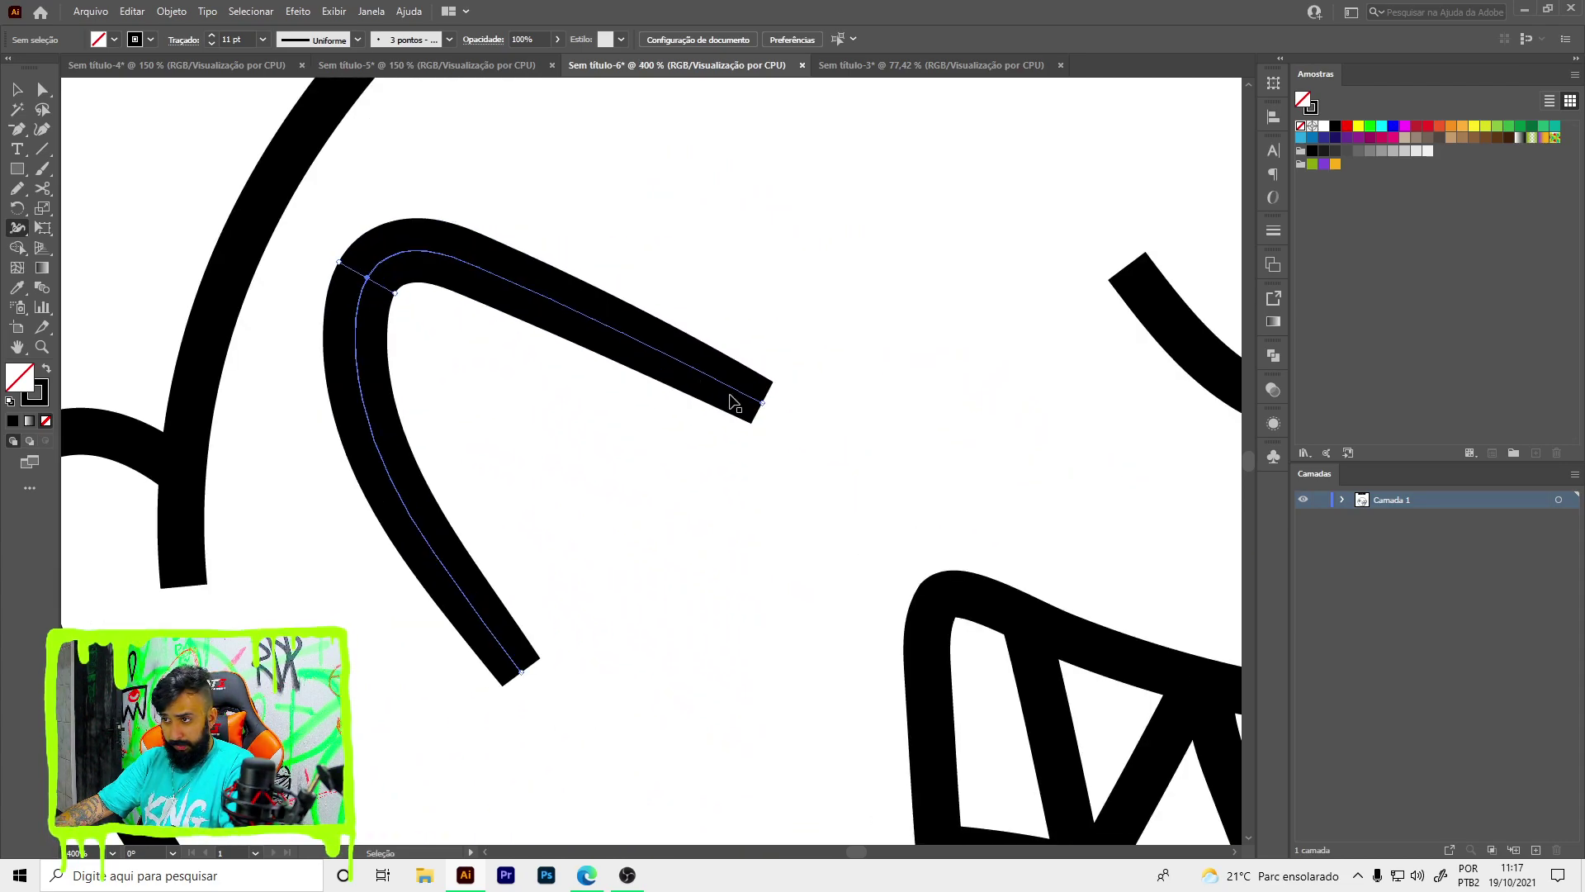
left_click_drag(772, 417, 762, 403)
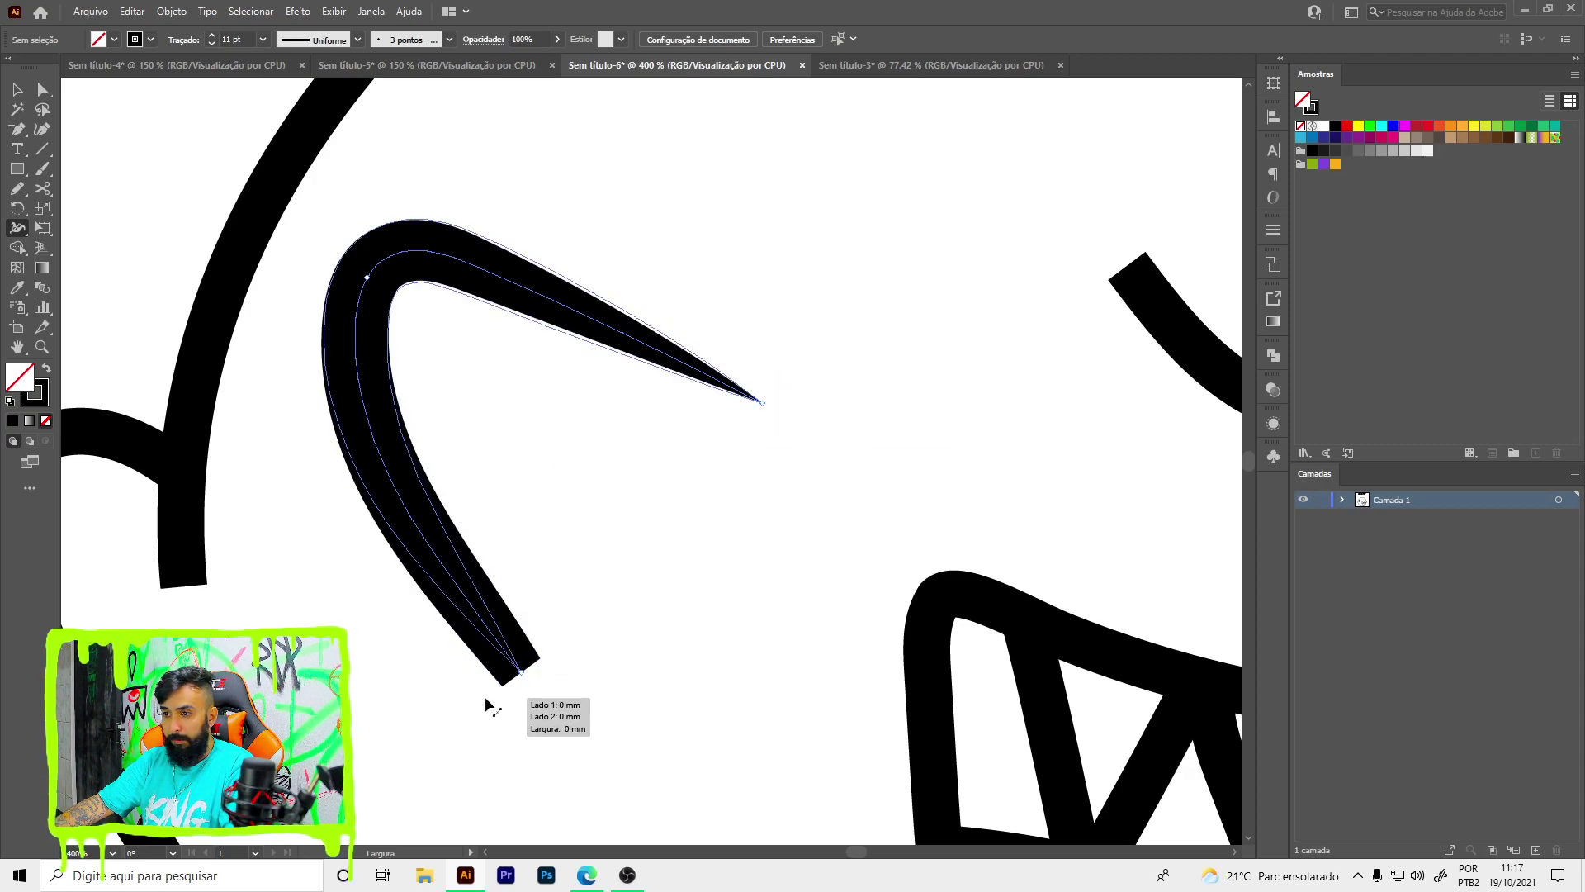
key("ctrl+0")
scroll(479, 421, "up", 5)
left_click_drag(468, 406, 443, 395)
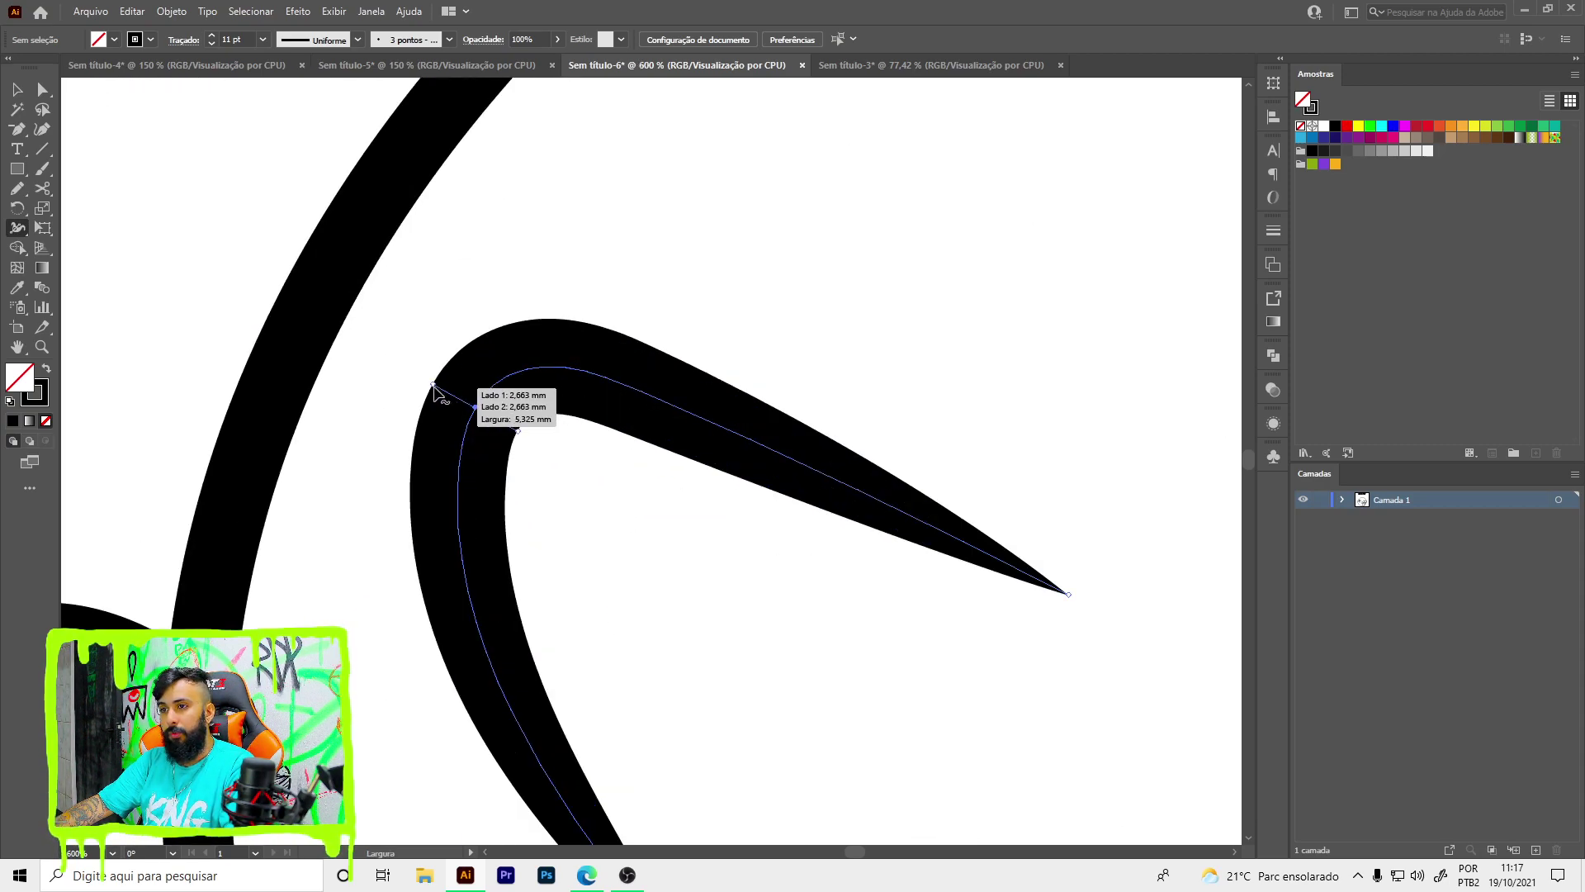
scroll(666, 382, "down", 3)
- Taper the body outline's end beside the left arm with Width tool points
key("v")
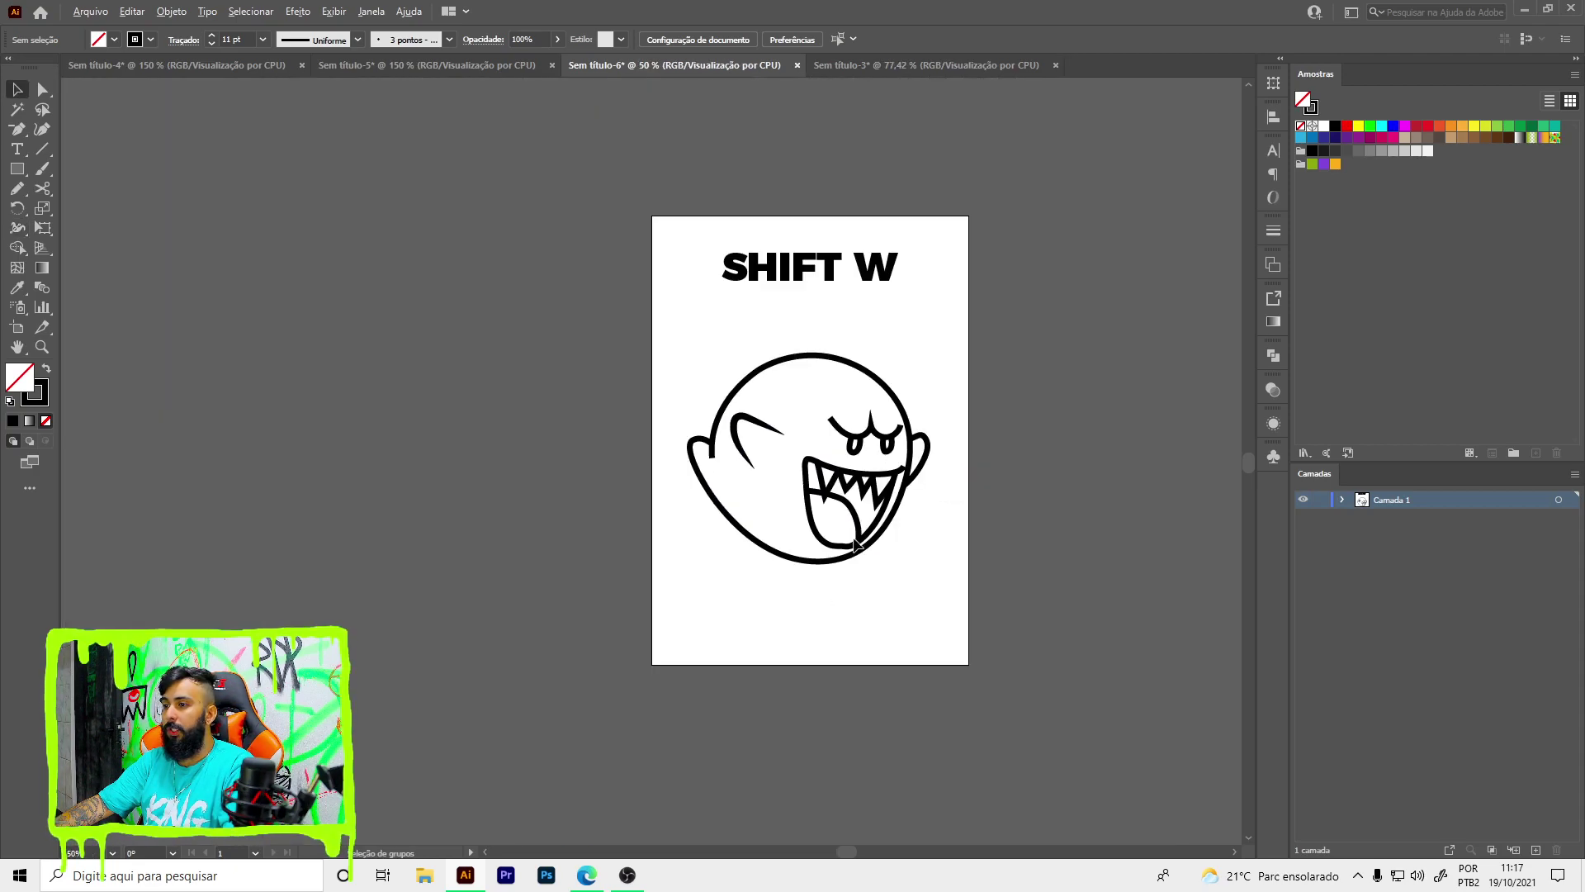
key("ctrl+0")
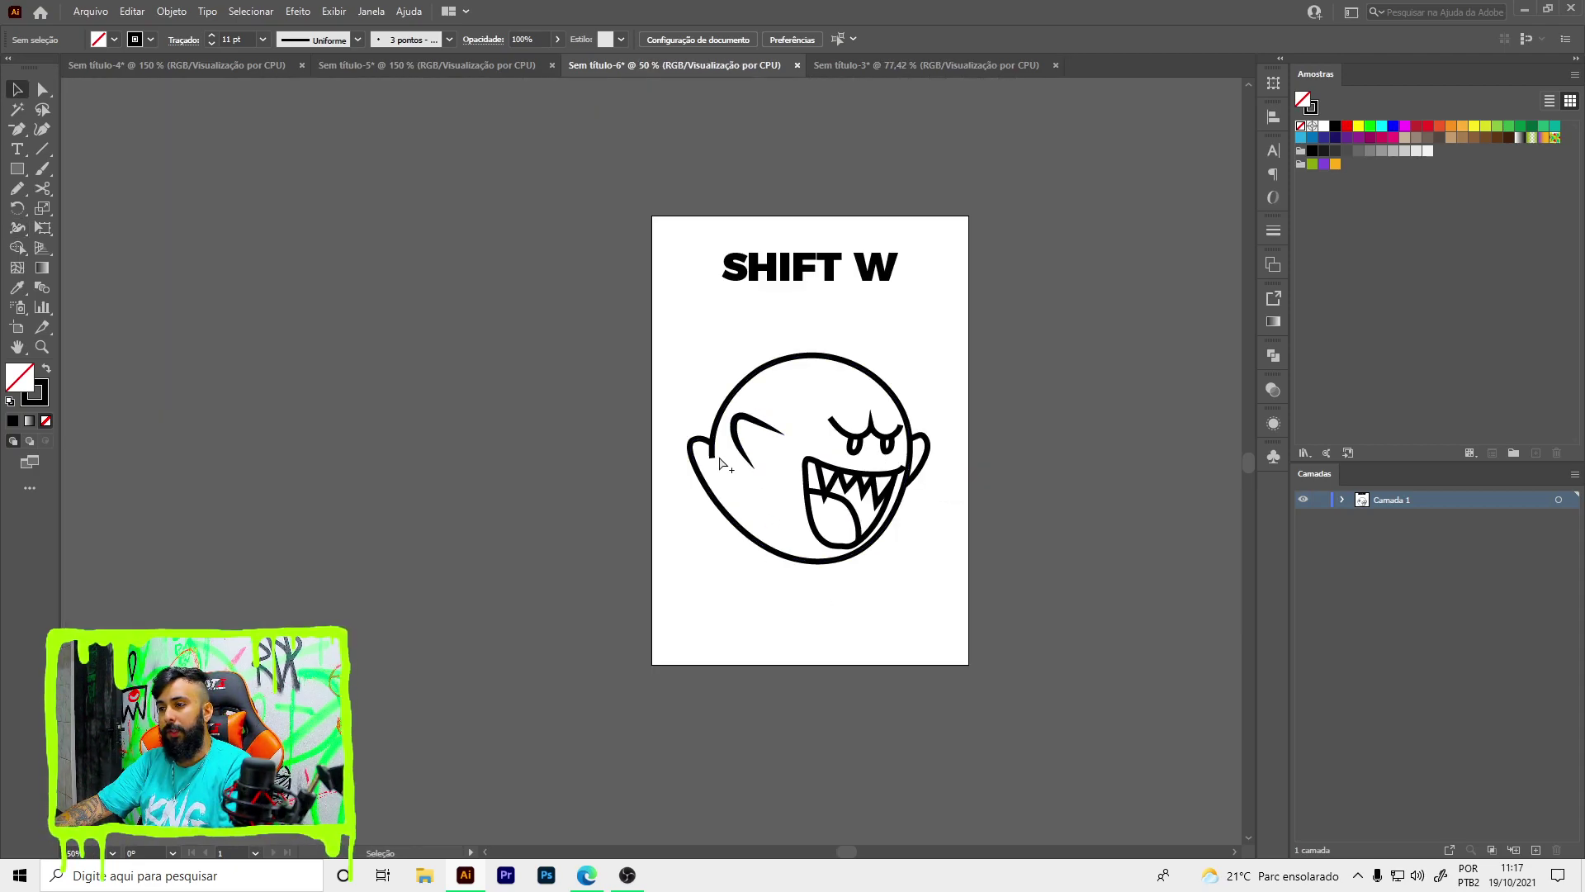
scroll(720, 462, "up", 5)
key("shift+w")
scroll(707, 453, "up", 3)
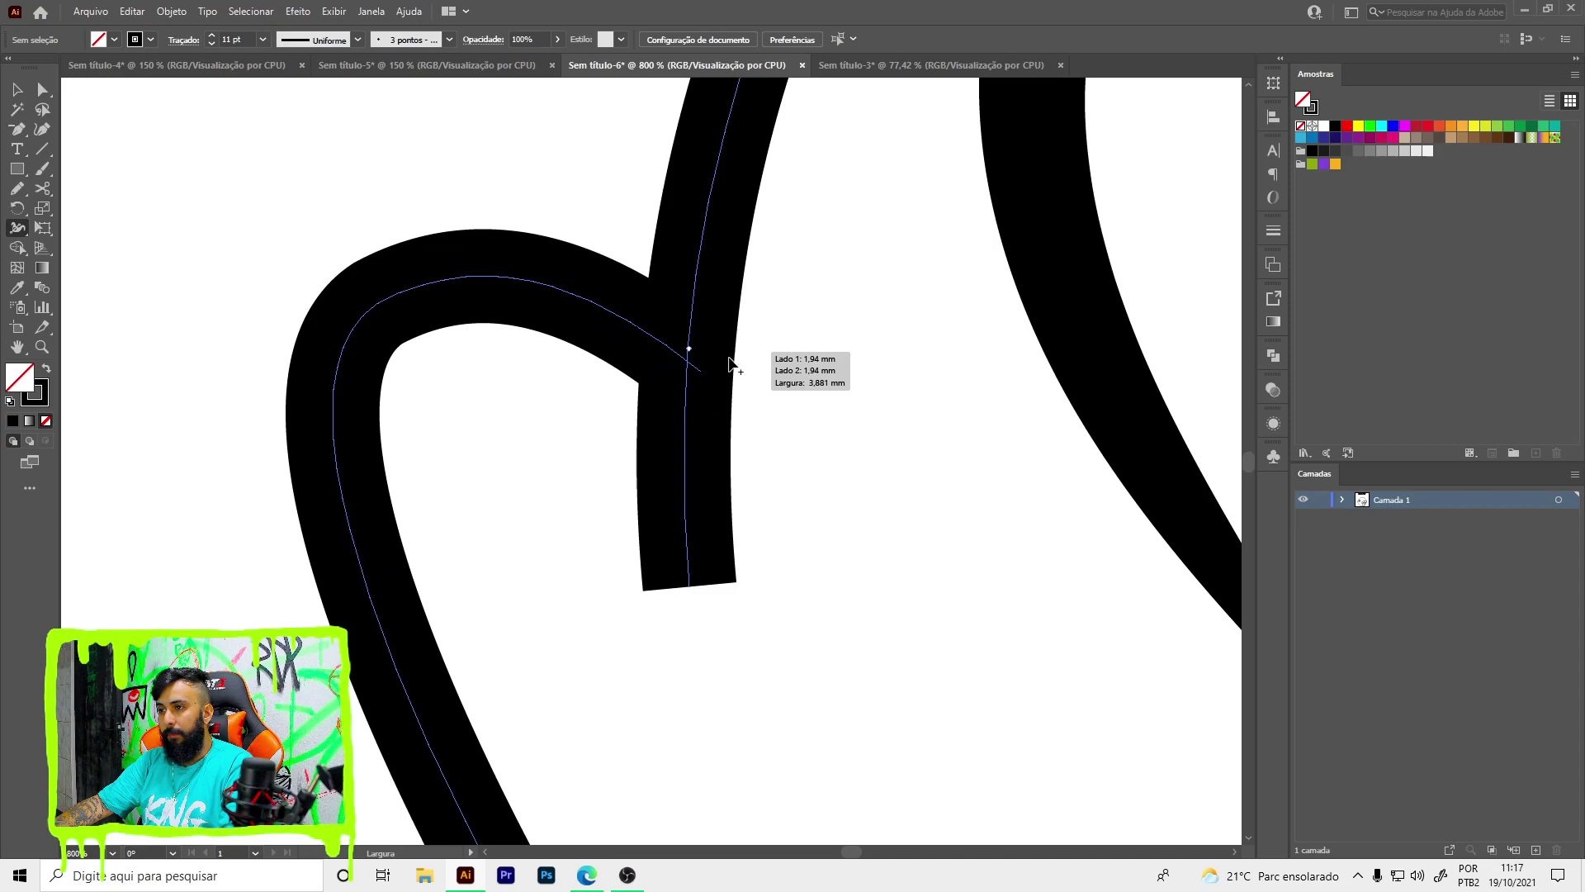
left_click_drag(730, 364, 739, 358)
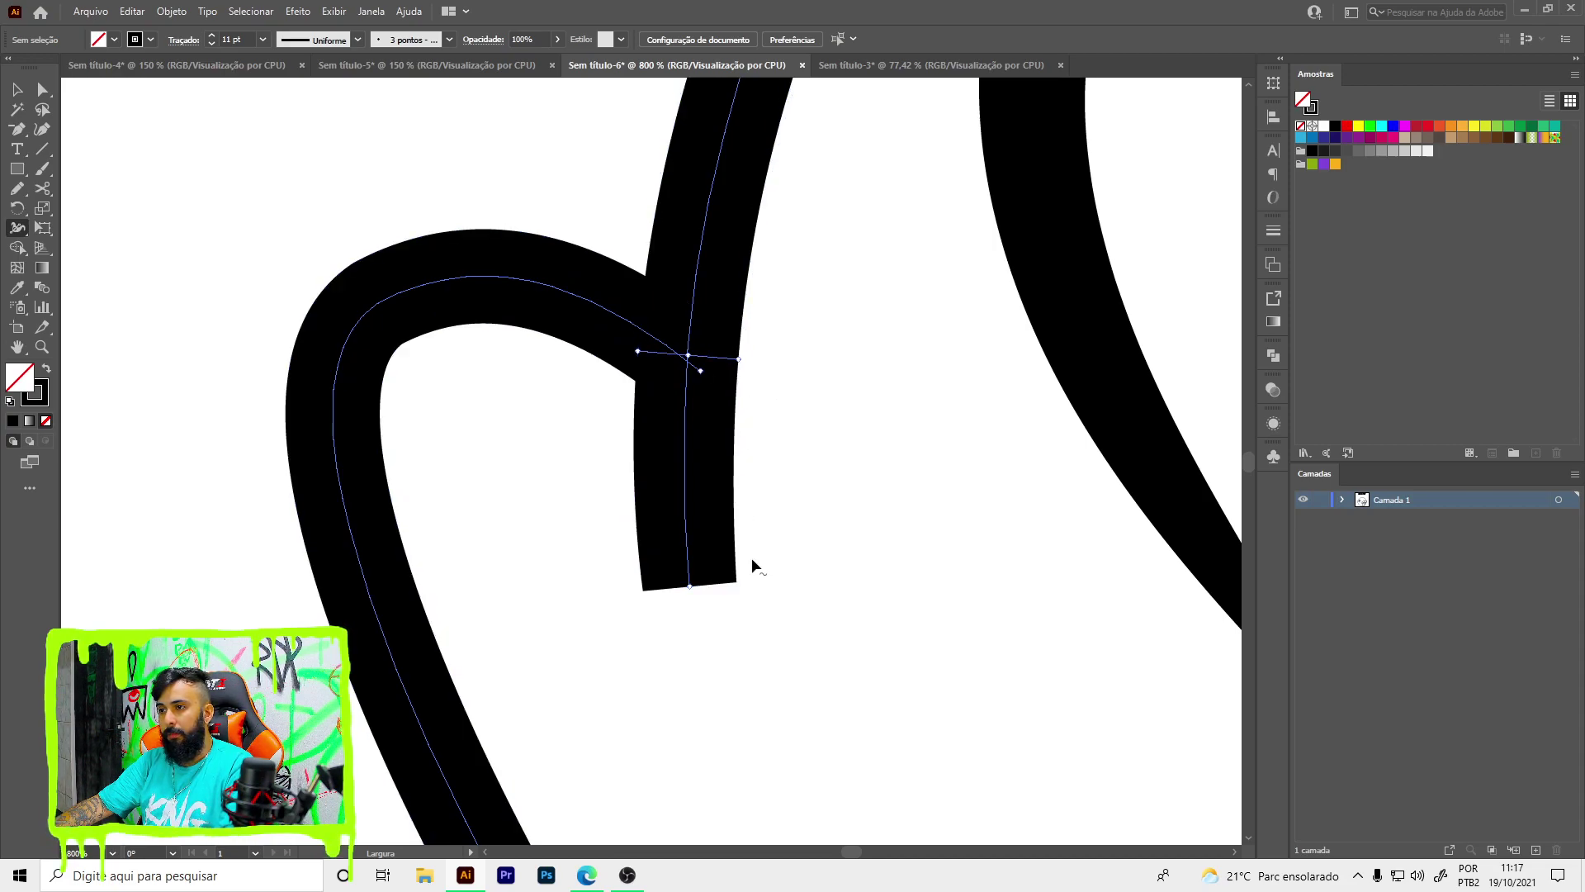
left_click_drag(738, 582, 689, 588)
- Widen the right eyebrow slightly and taper its left end to nothing
scroll(582, 524, "down", 5)
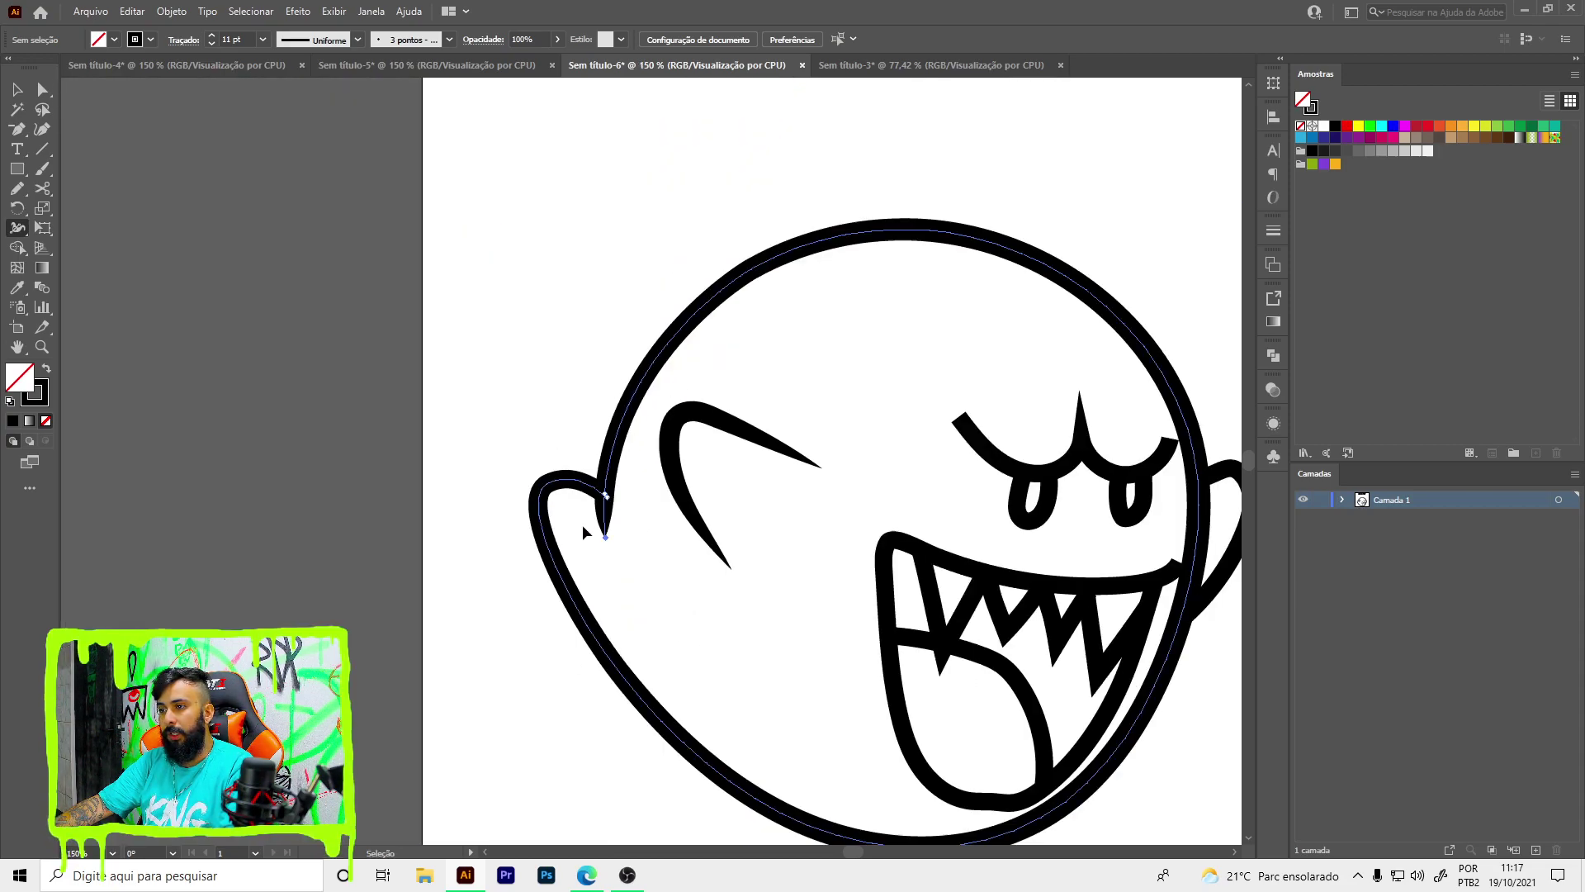
scroll(583, 523, "down", 3)
scroll(738, 483, "up", 3)
scroll(684, 486, "up", 3)
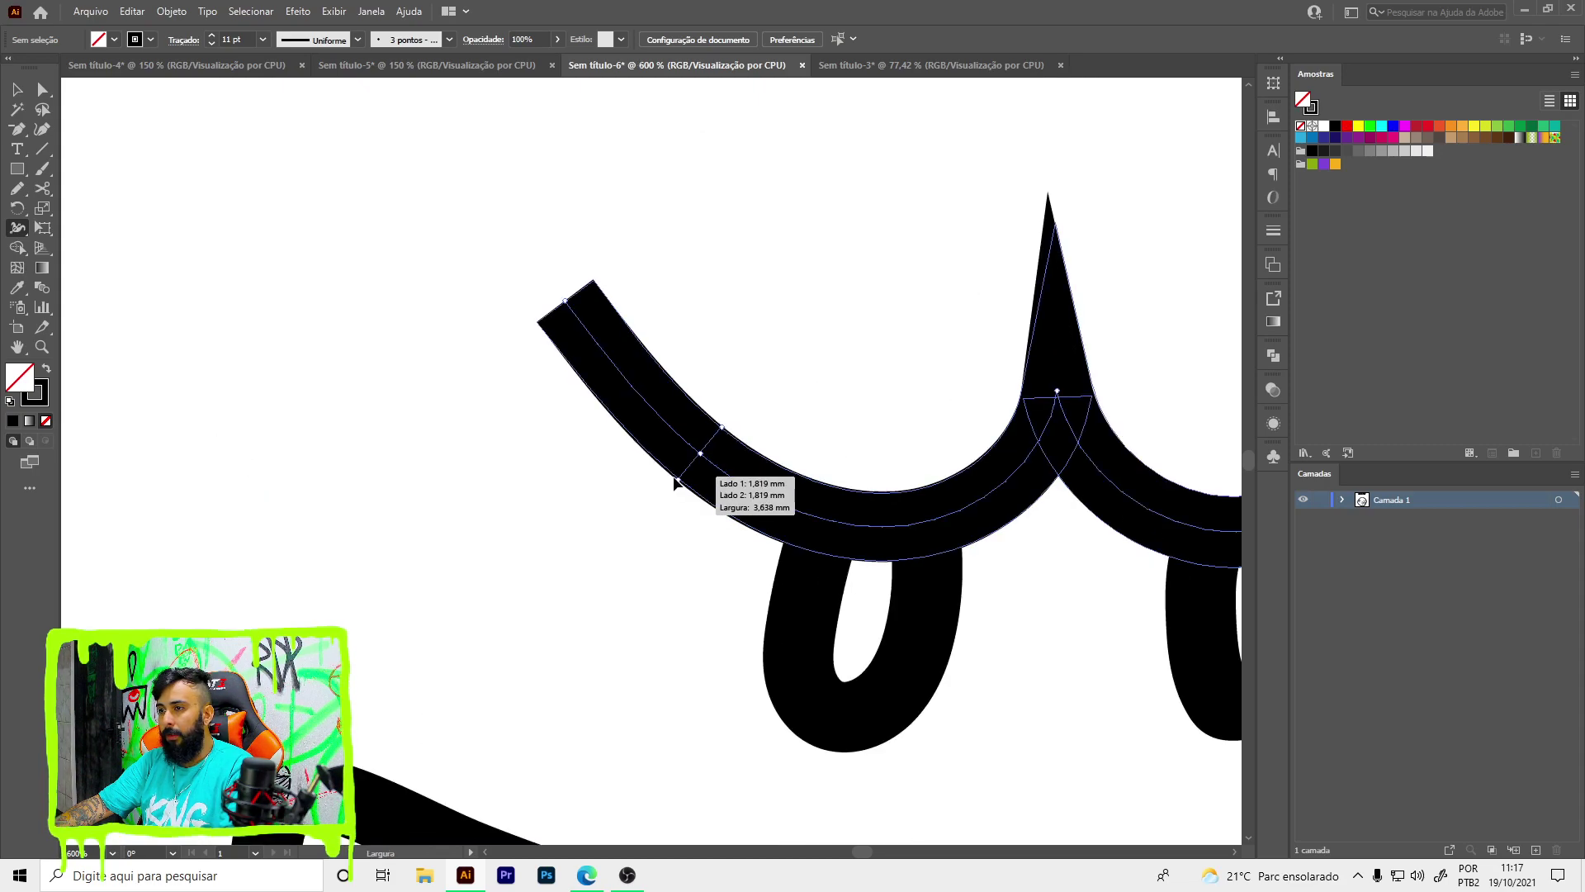
left_click_drag(676, 483, 675, 485)
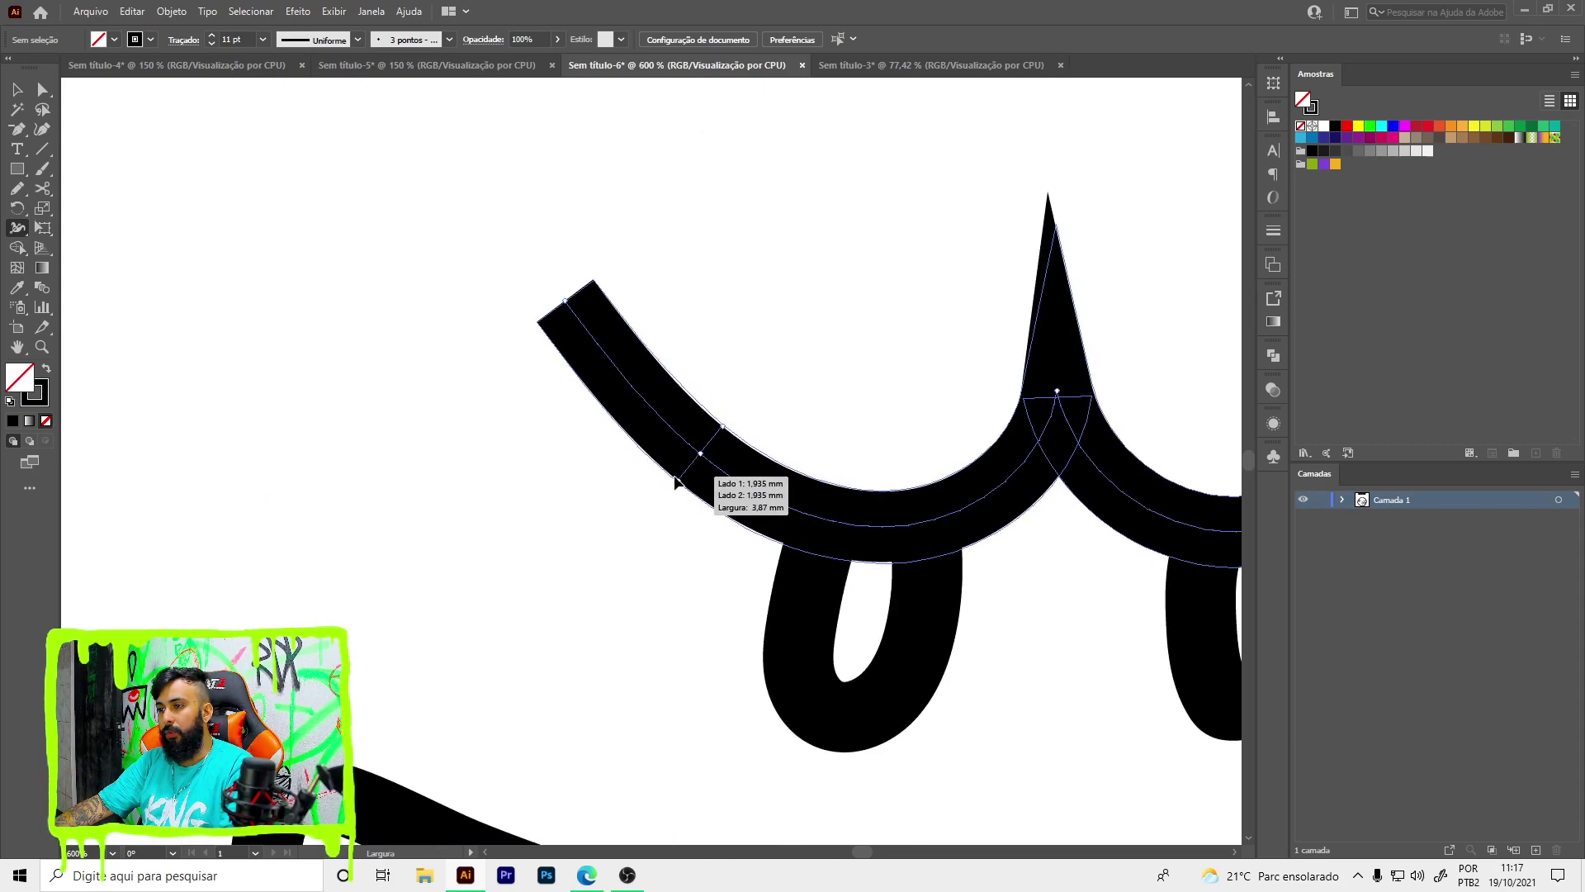
left_click_drag(593, 282, 485, 338)
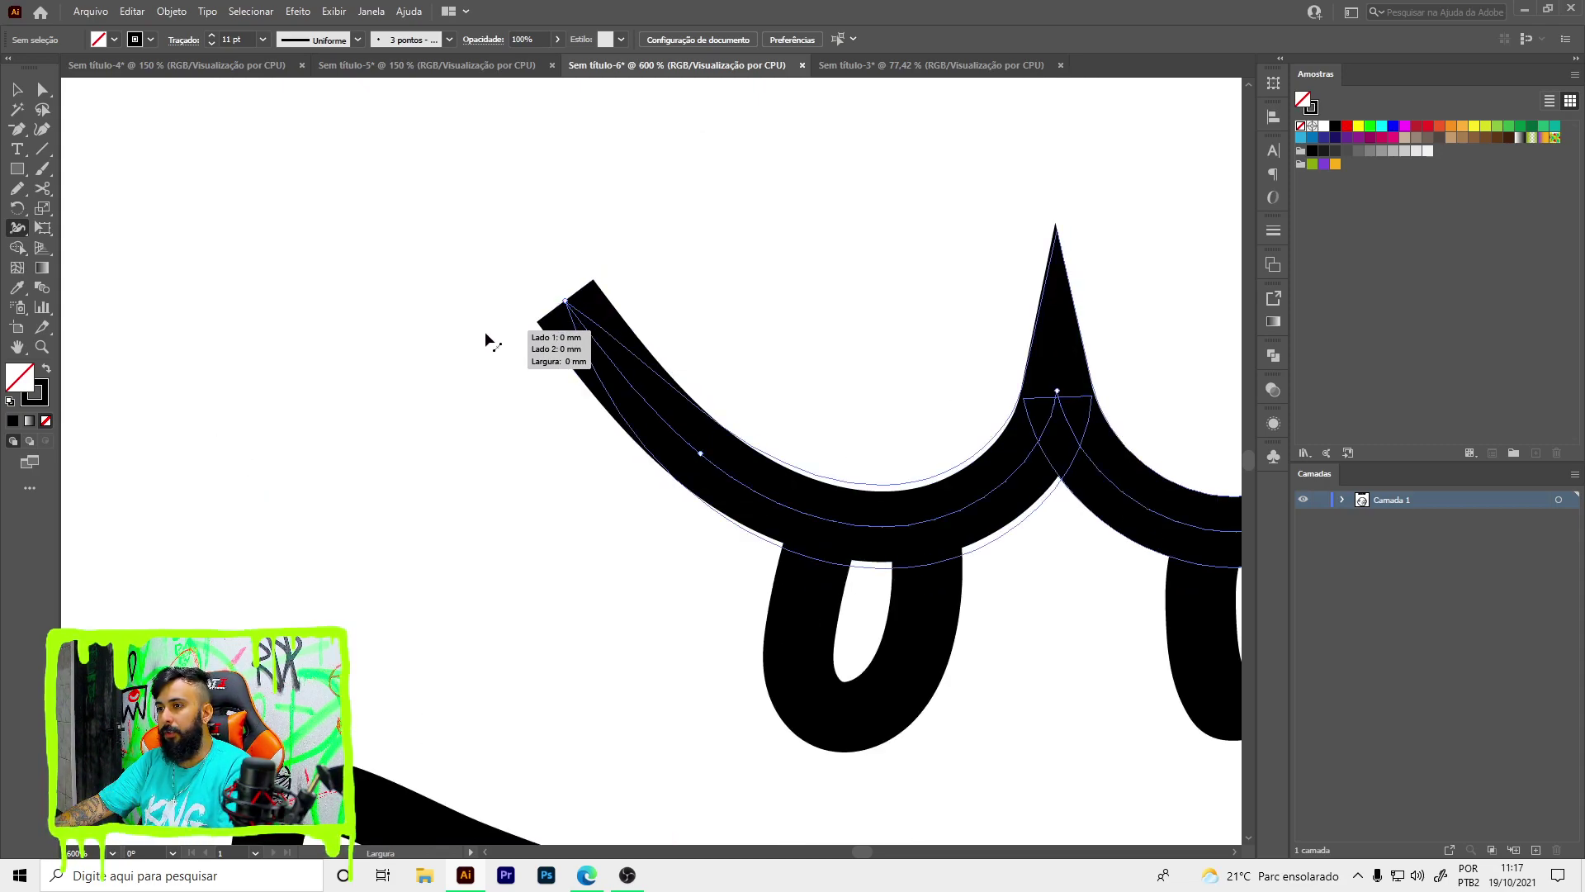
- Taper the right eyebrow's right end to a point and narrow its middle peak
scroll(523, 413, "down", 3)
scroll(970, 437, "up", 2)
scroll(949, 363, "up", 2)
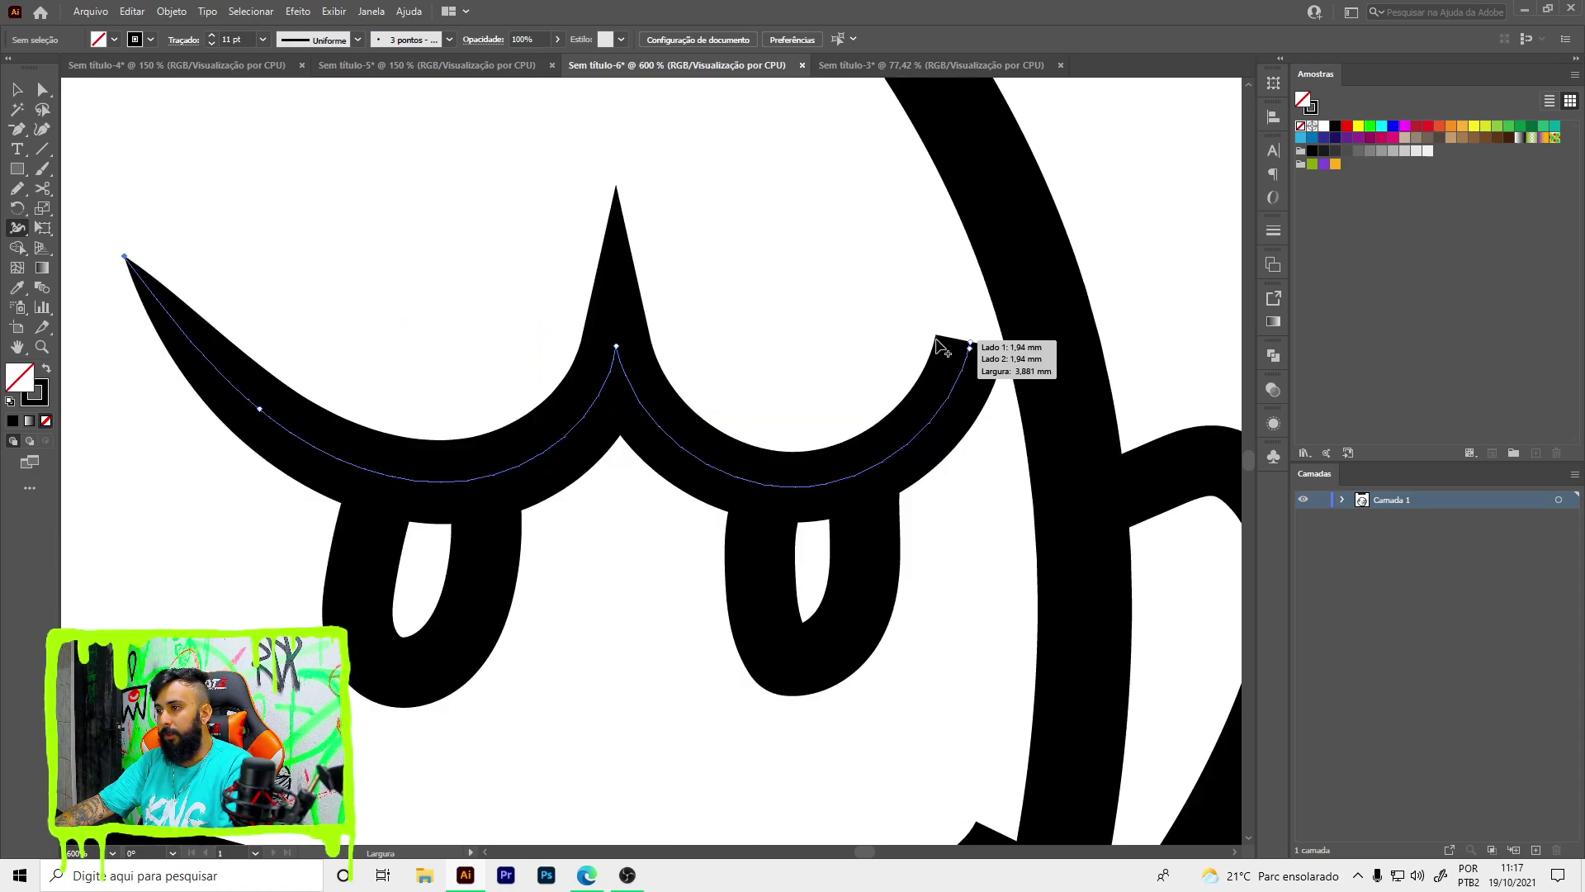
left_click_drag(941, 348, 914, 513)
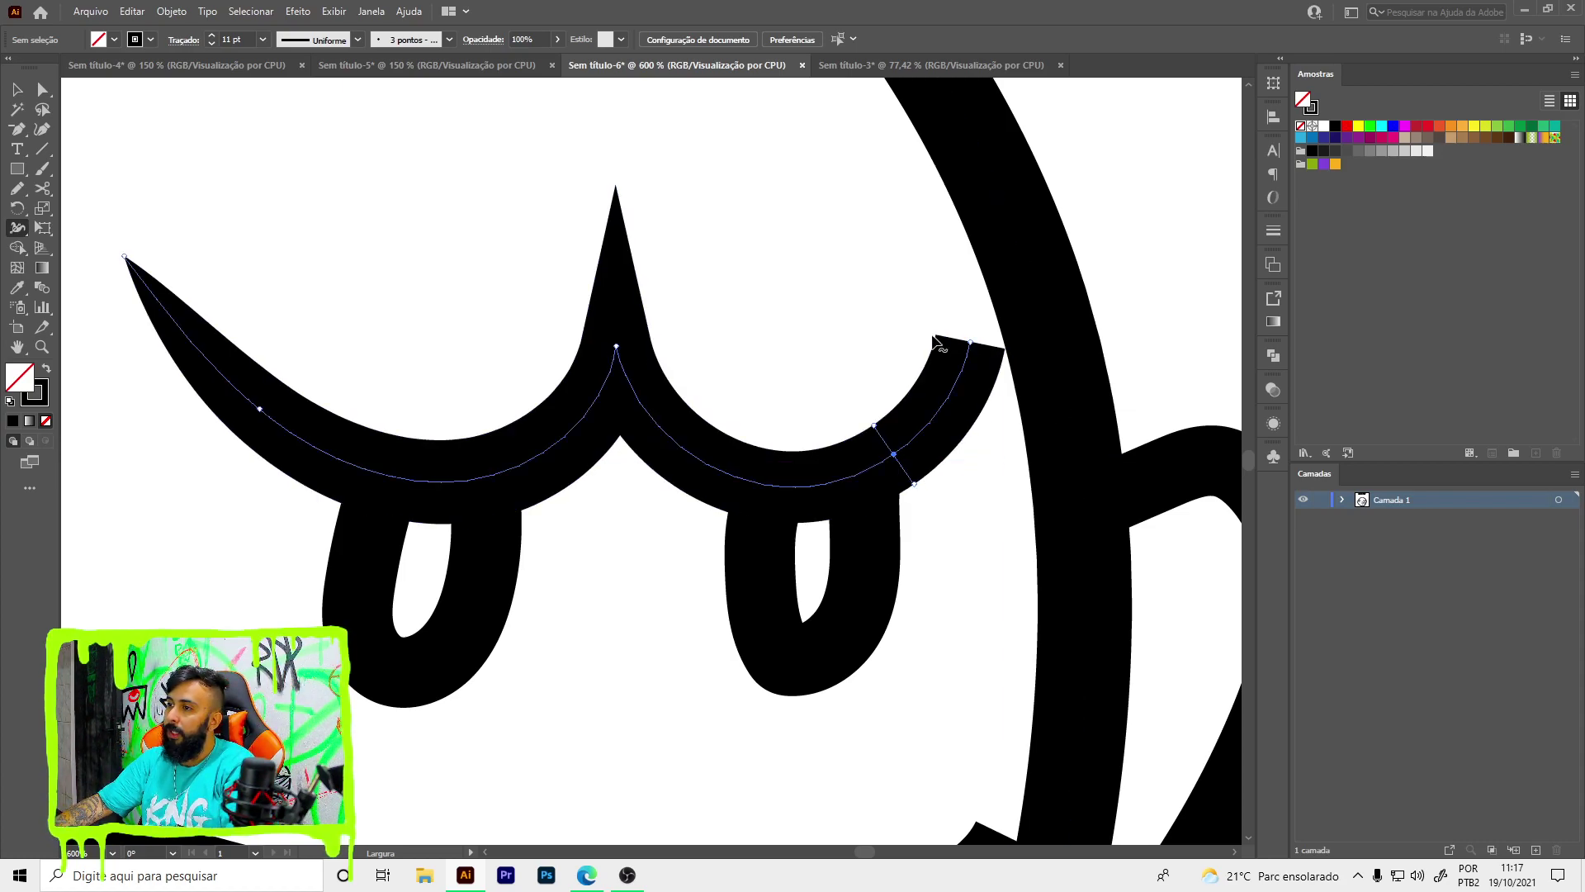
left_click_drag(966, 343, 1053, 354)
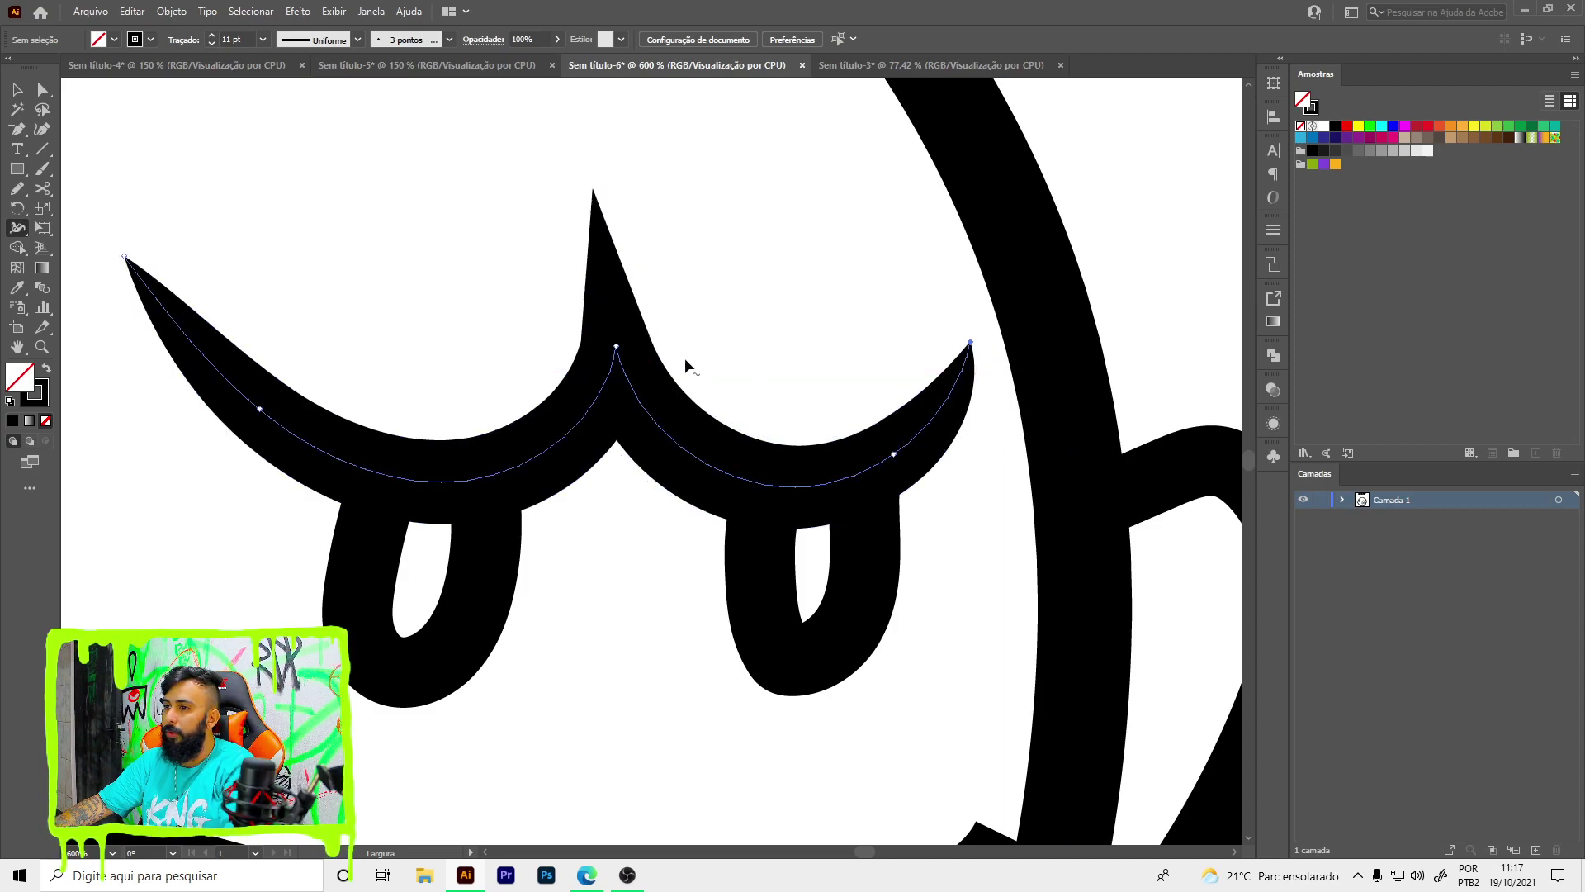
left_click_drag(617, 313, 616, 330)
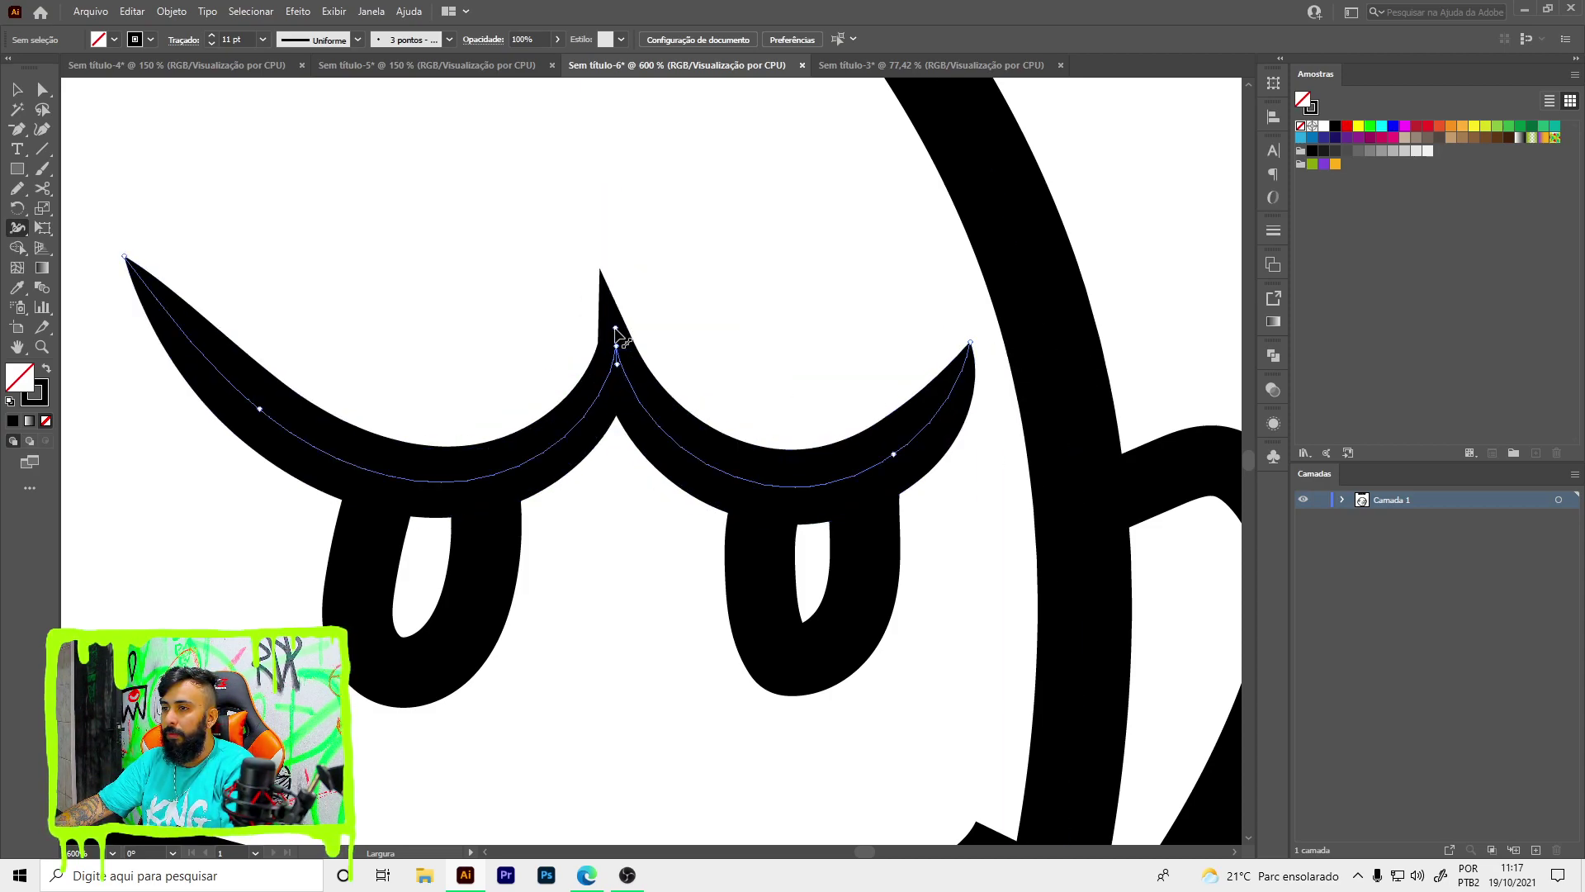
- Widen the mouth outline near its right corner and taper its right end
scroll(630, 353, "down", 5)
scroll(726, 516, "up", 5)
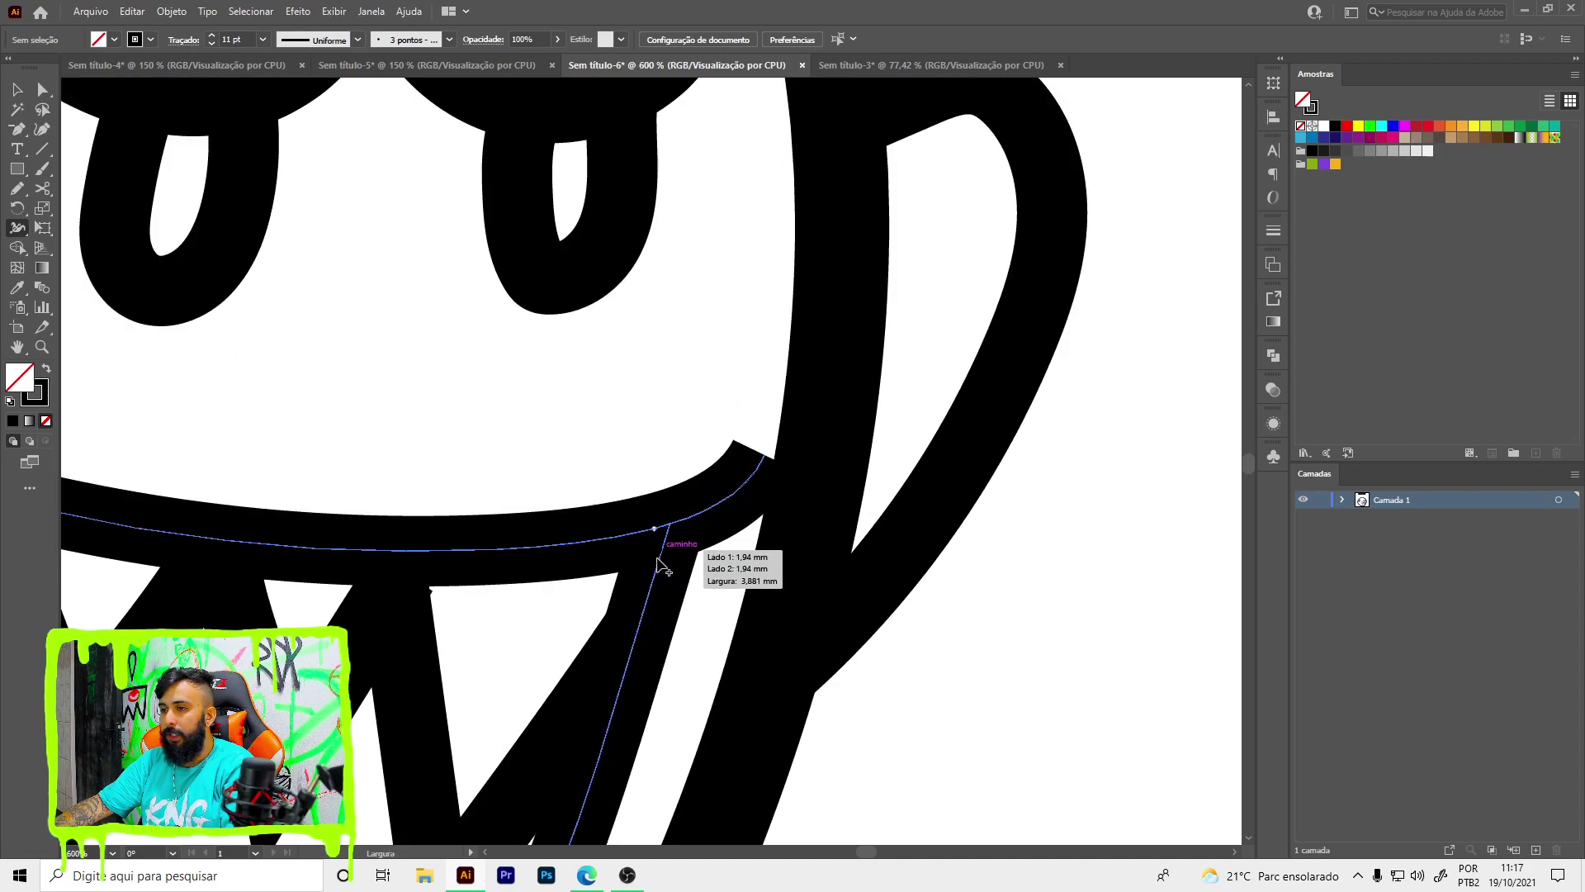
left_click_drag(593, 577, 596, 583)
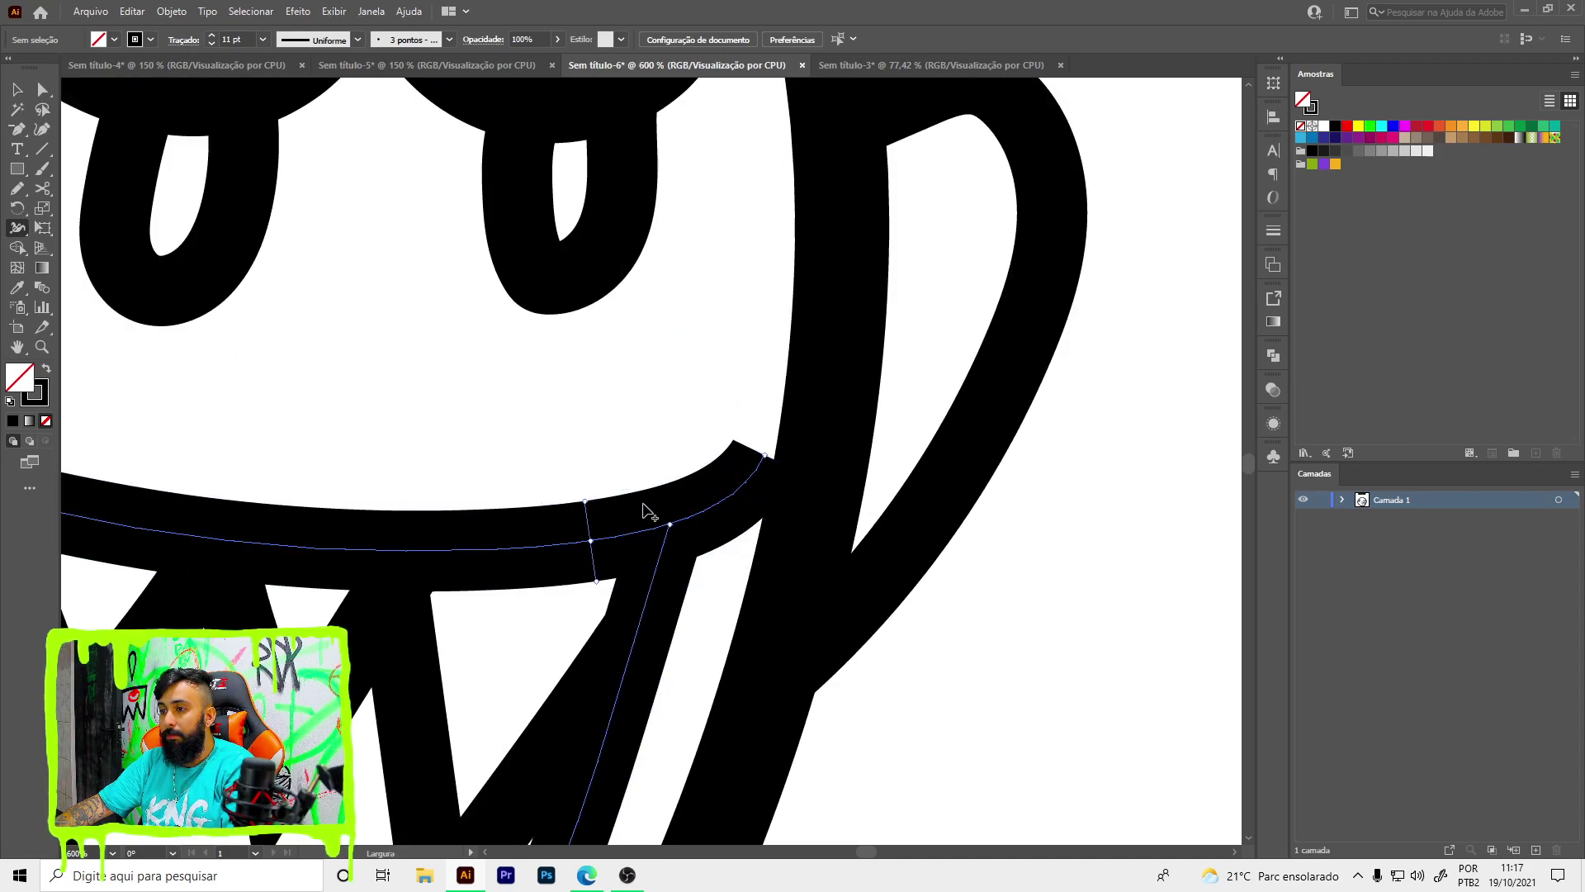
left_click_drag(735, 443, 751, 451)
scroll(751, 452, "down", 3)
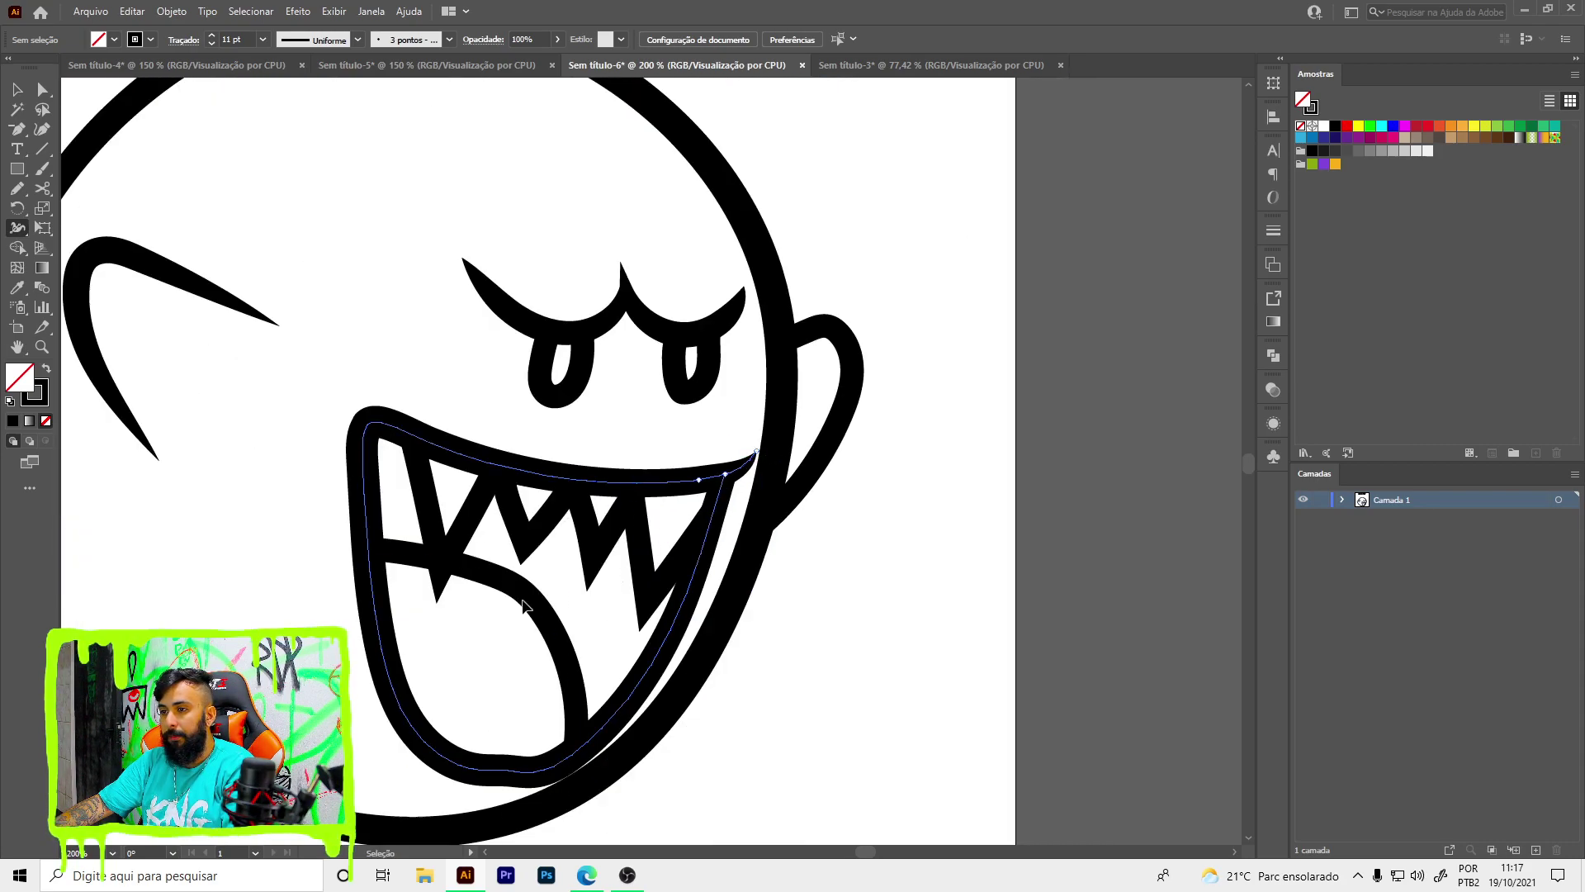
key("v")
scroll(825, 595, "down", 4)
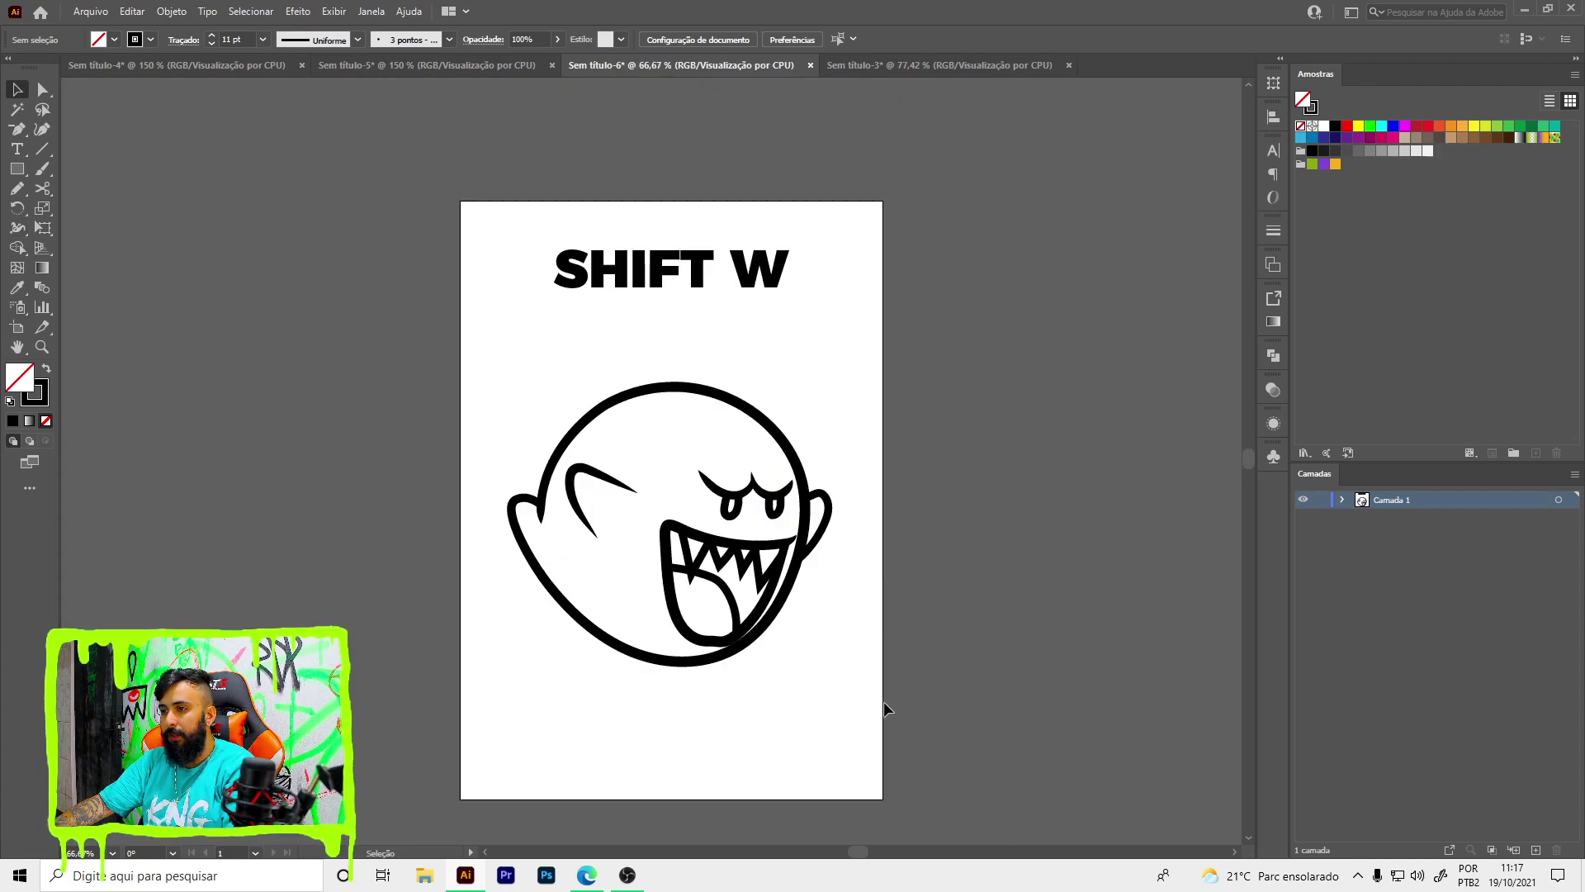
key("a")
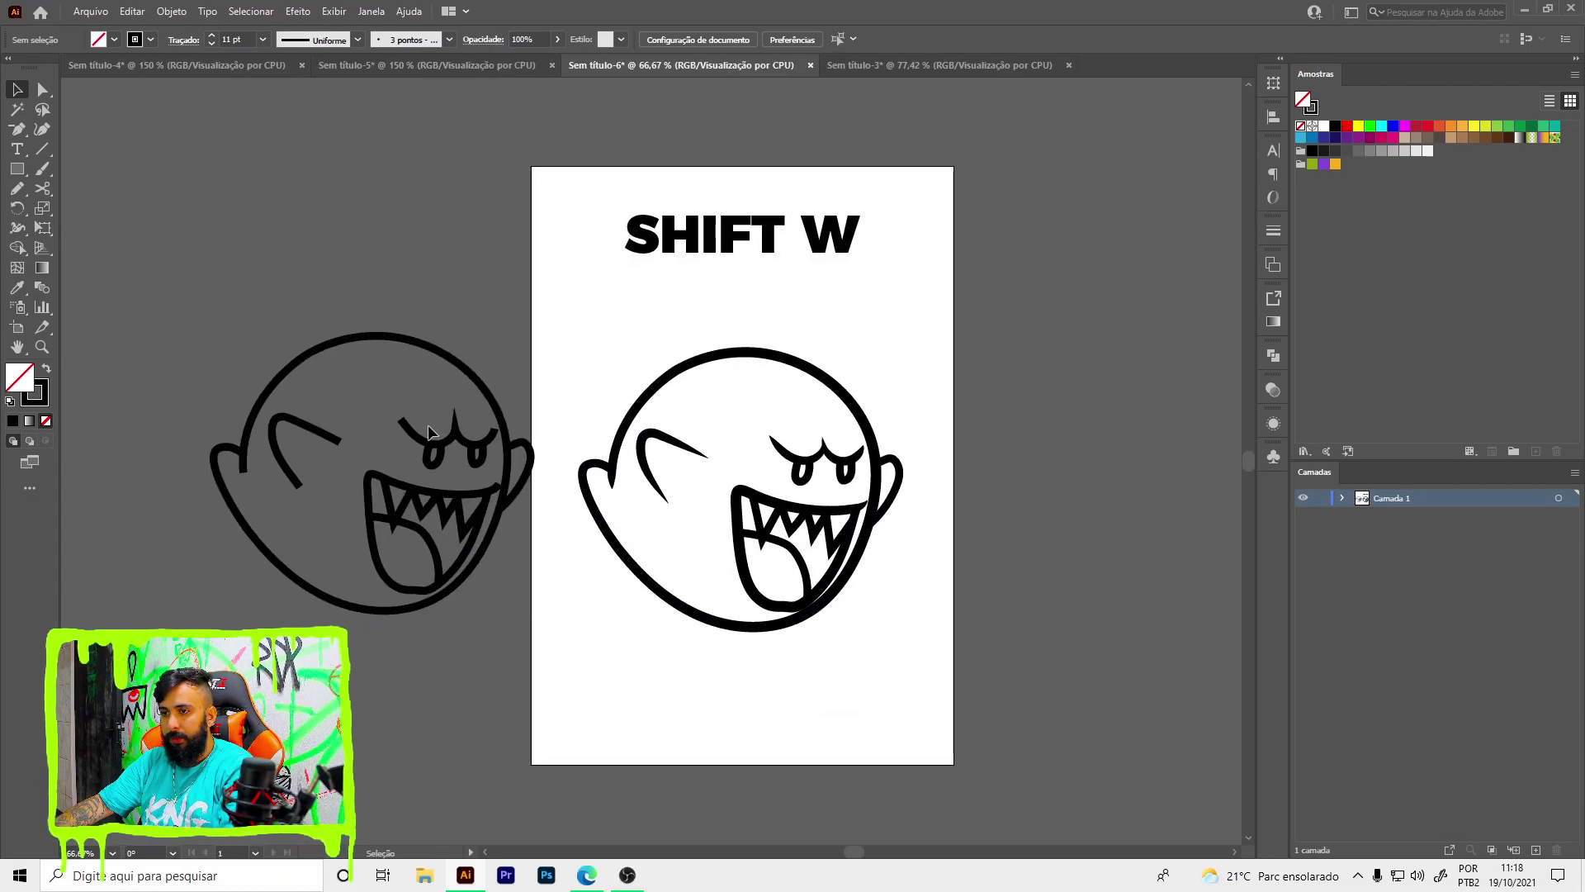
scroll(322, 464, "up", 2)
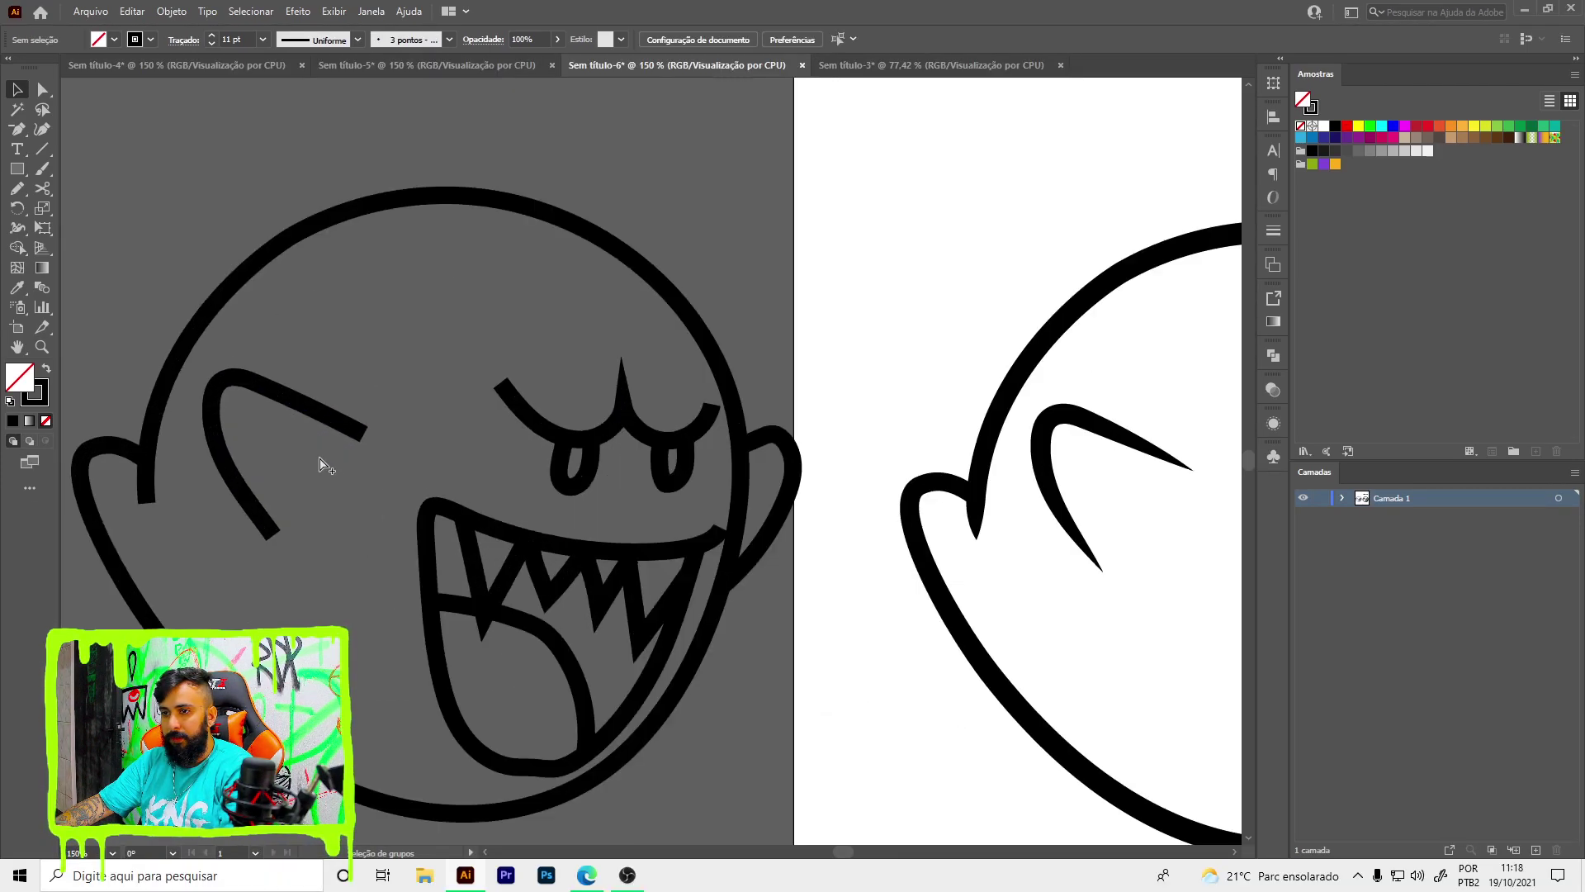
left_click_drag(958, 481, 624, 494)
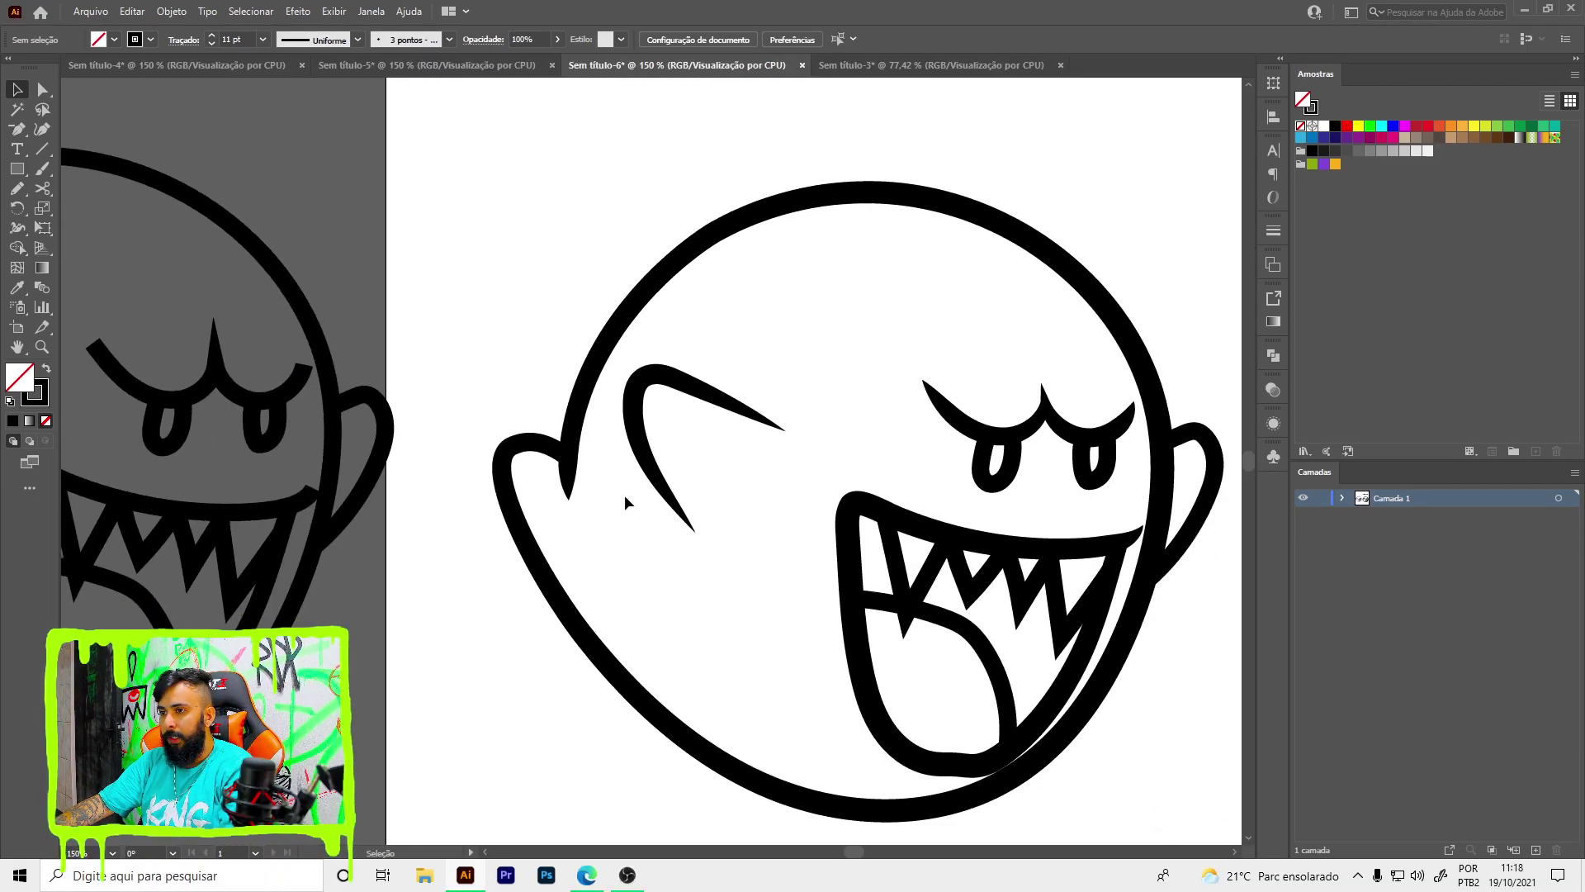
key("ctrl+minus")
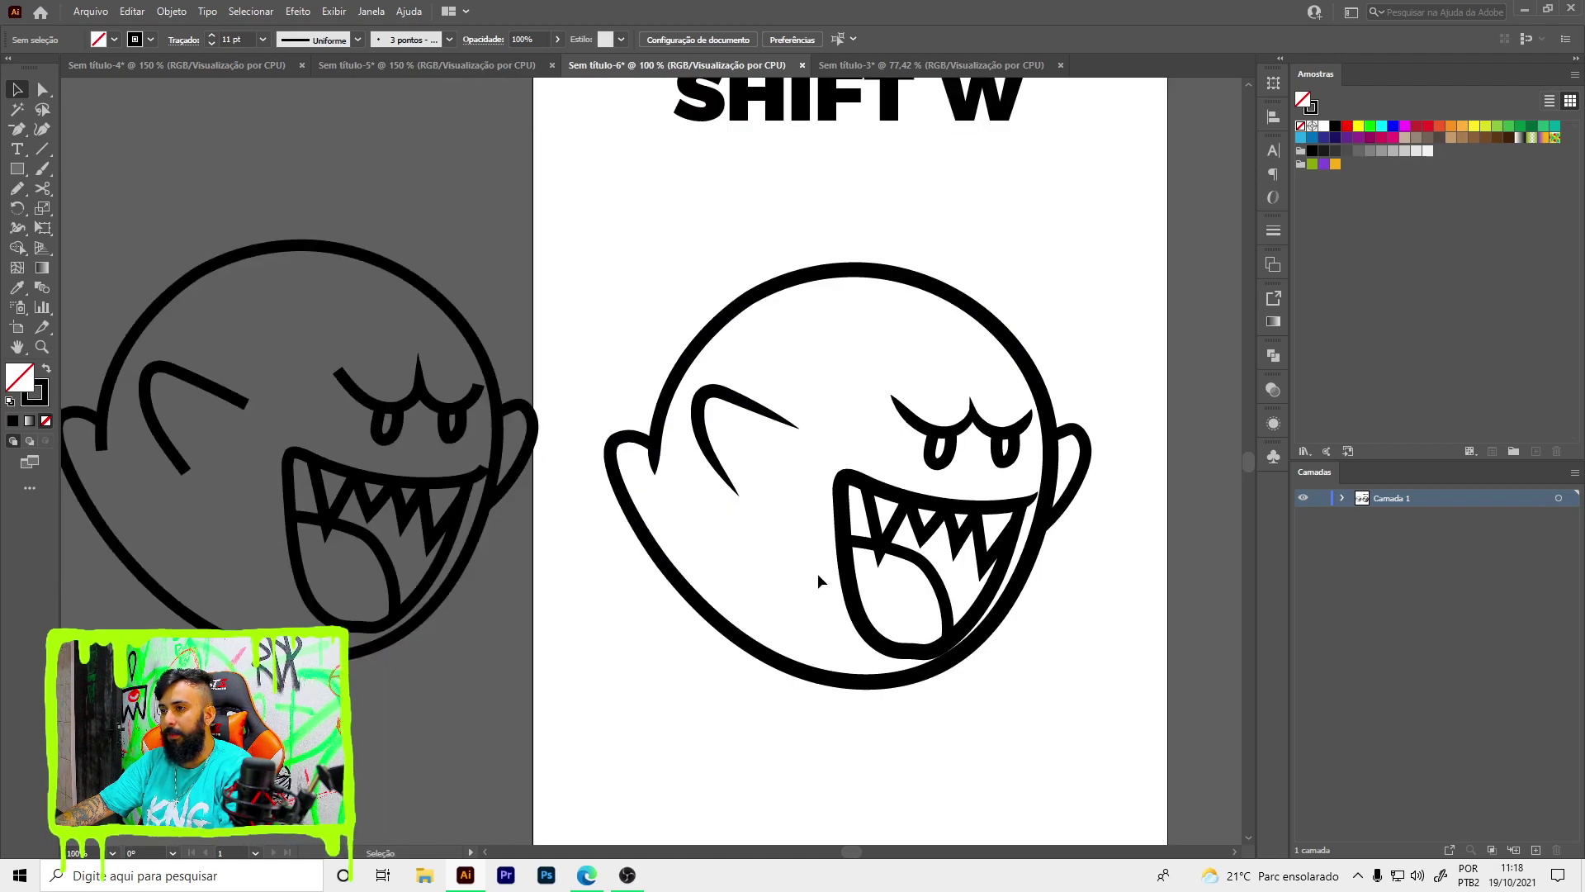
left_click_drag(818, 573, 708, 518)
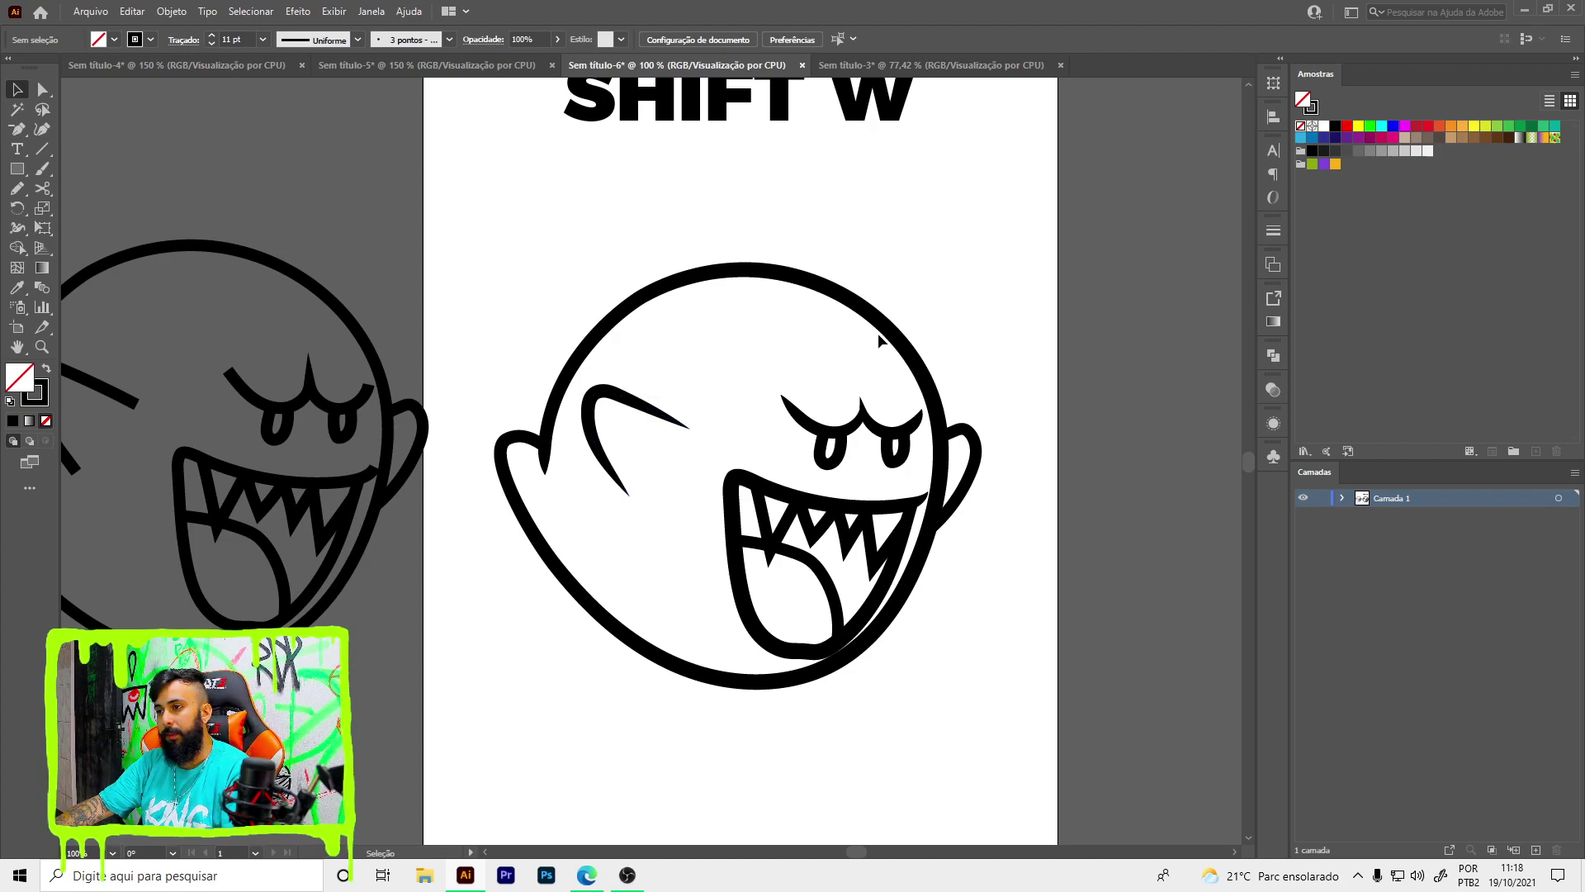
- Draw a straight line across the top, above the ghost
left_click(911, 173)
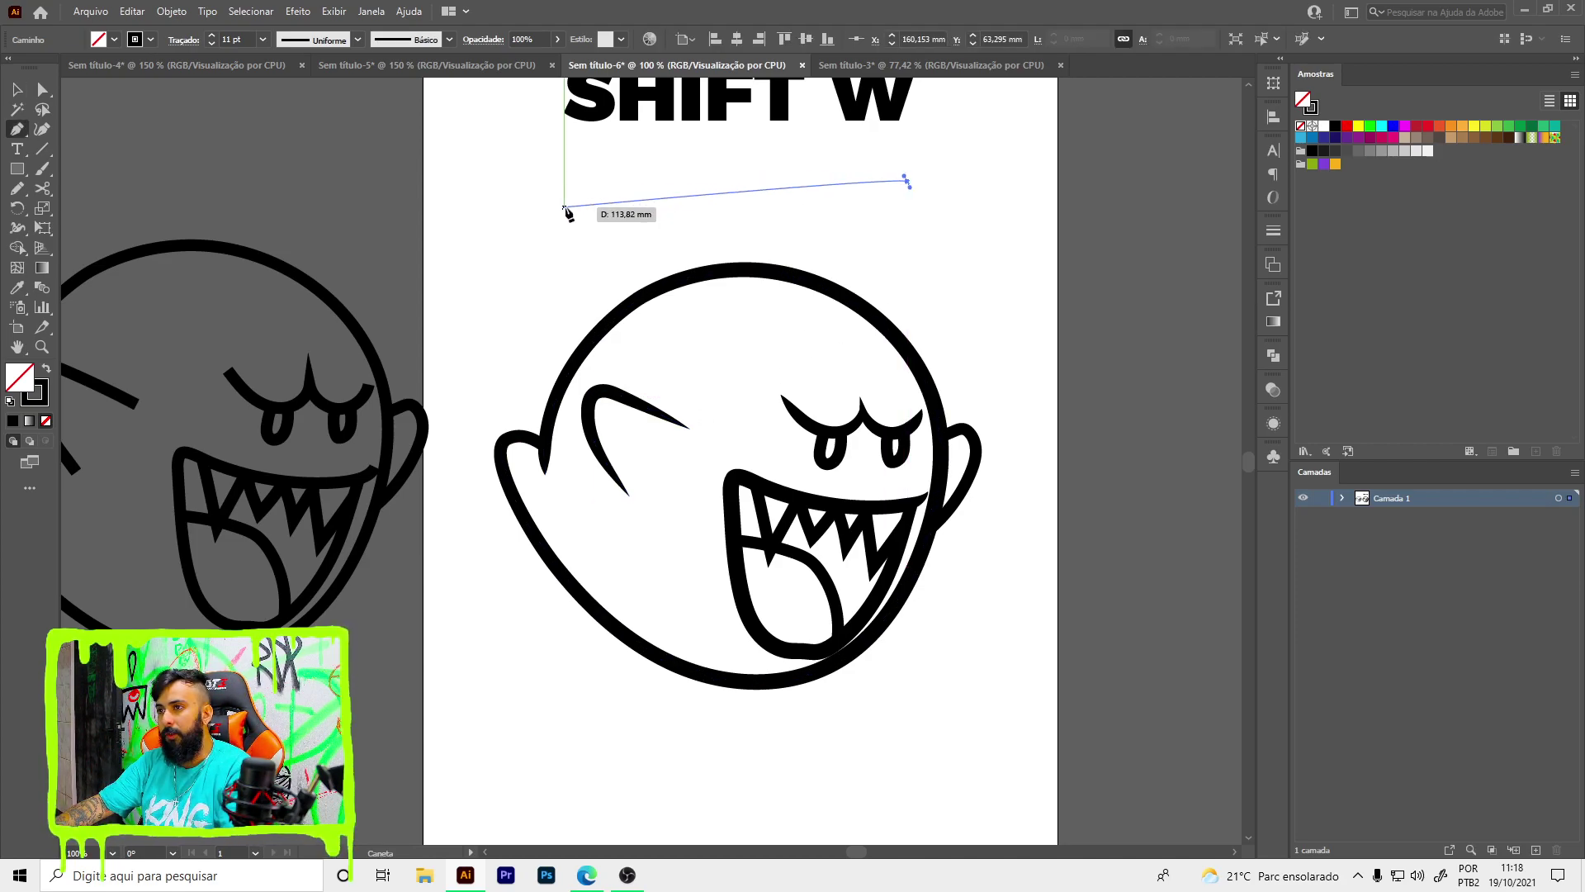
left_click(567, 201)
key("v")
scroll(706, 175, "up", 1)
scroll(702, 173, "up", 1)
- Vary the new line's width: taper the left end, thicken near the right, thin the middle
key("shift+w")
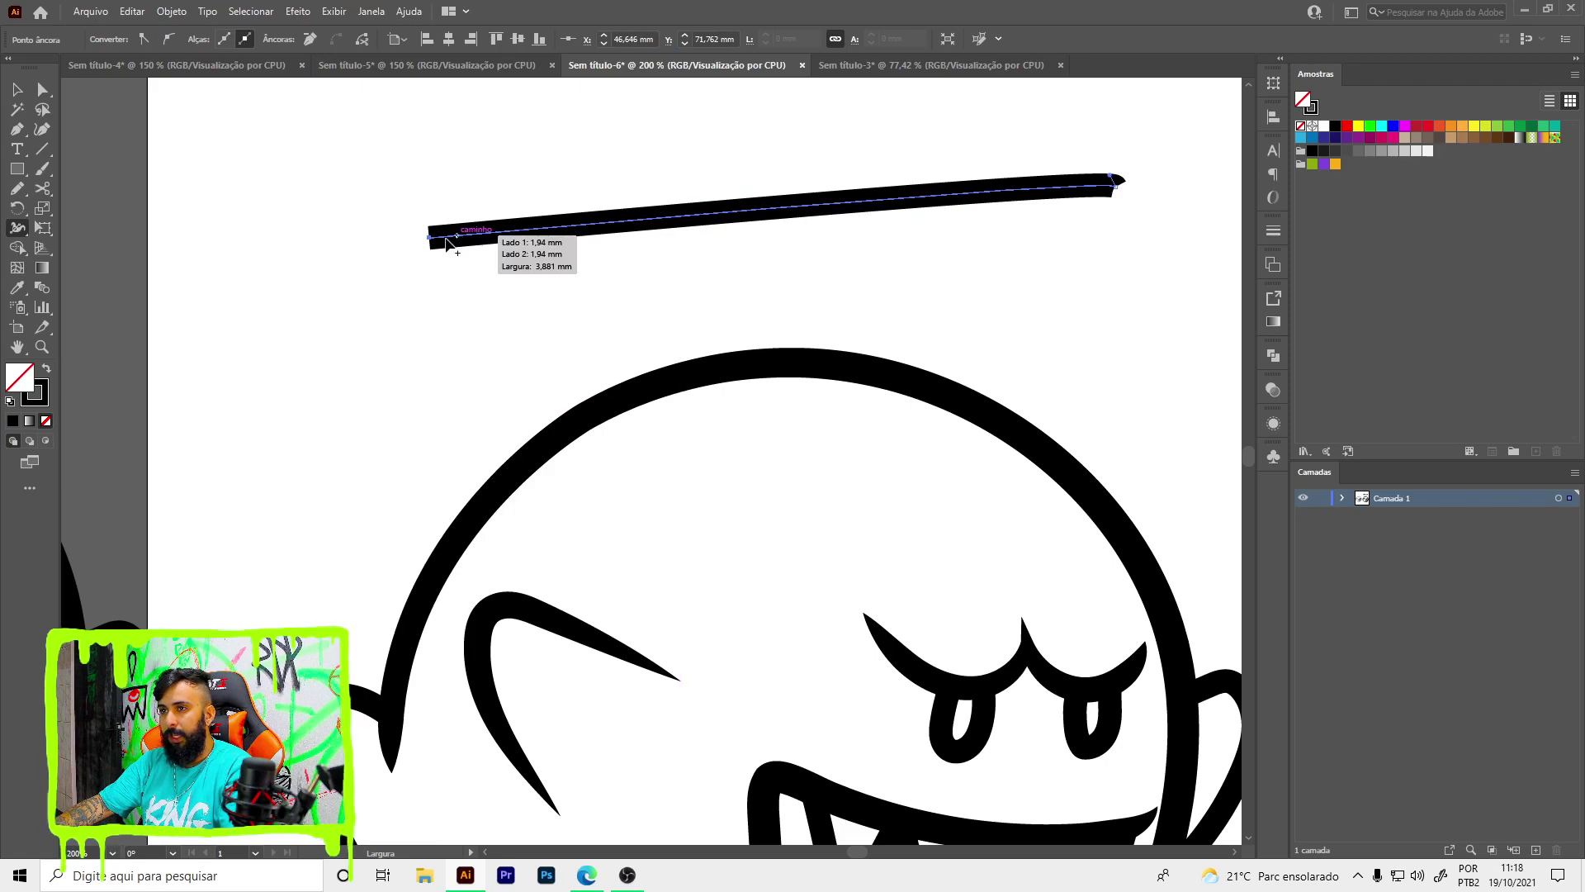
left_click_drag(429, 226, 429, 238)
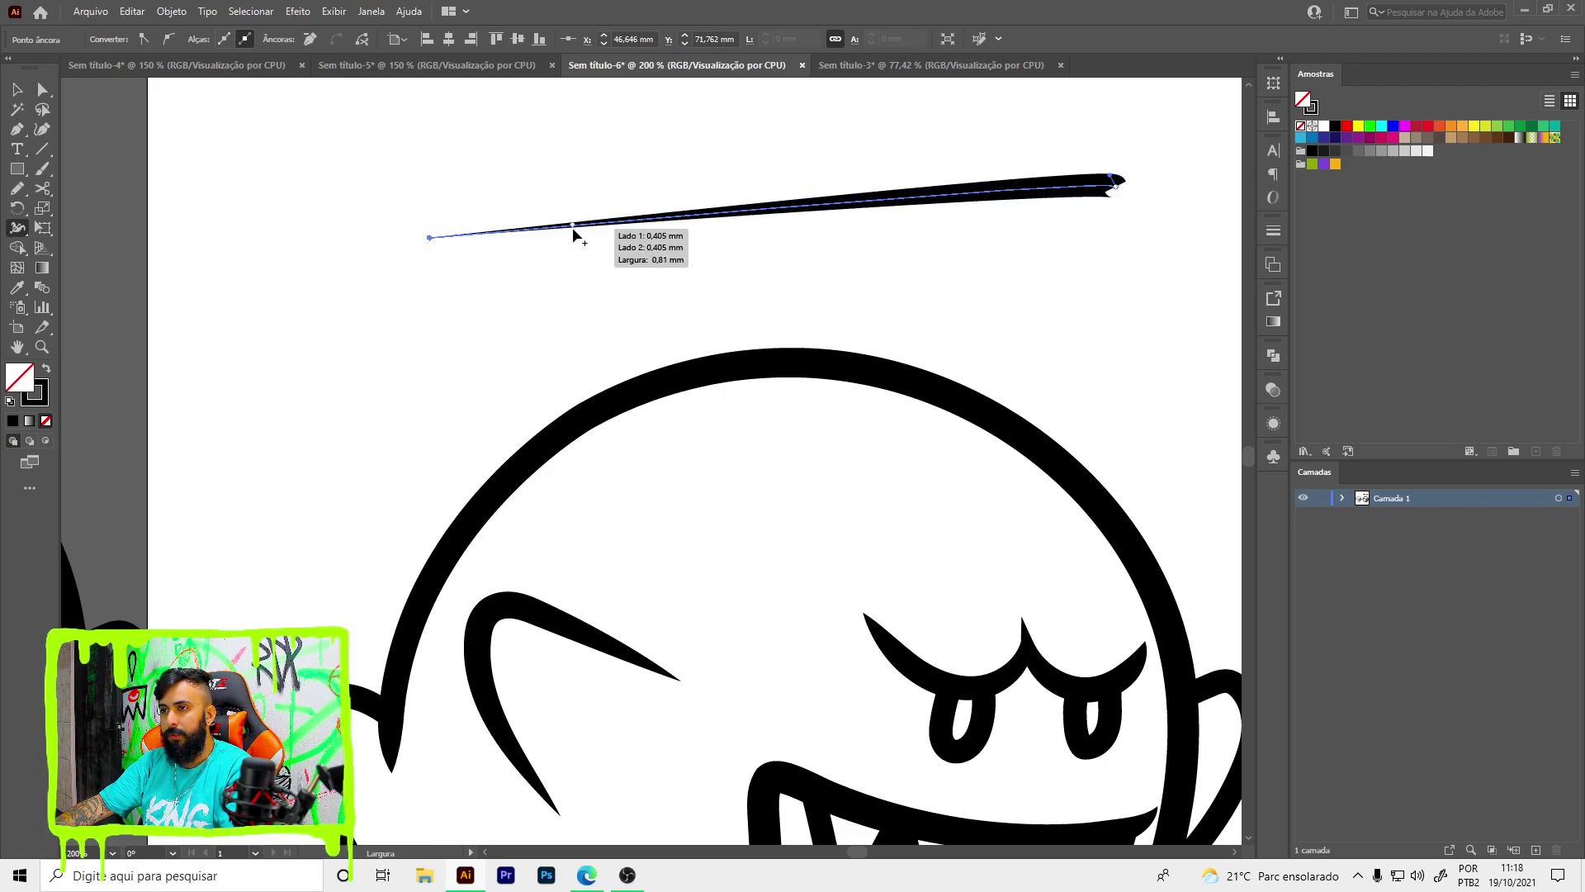
left_click_drag(572, 224, 573, 254)
left_click_drag(837, 233, 834, 206)
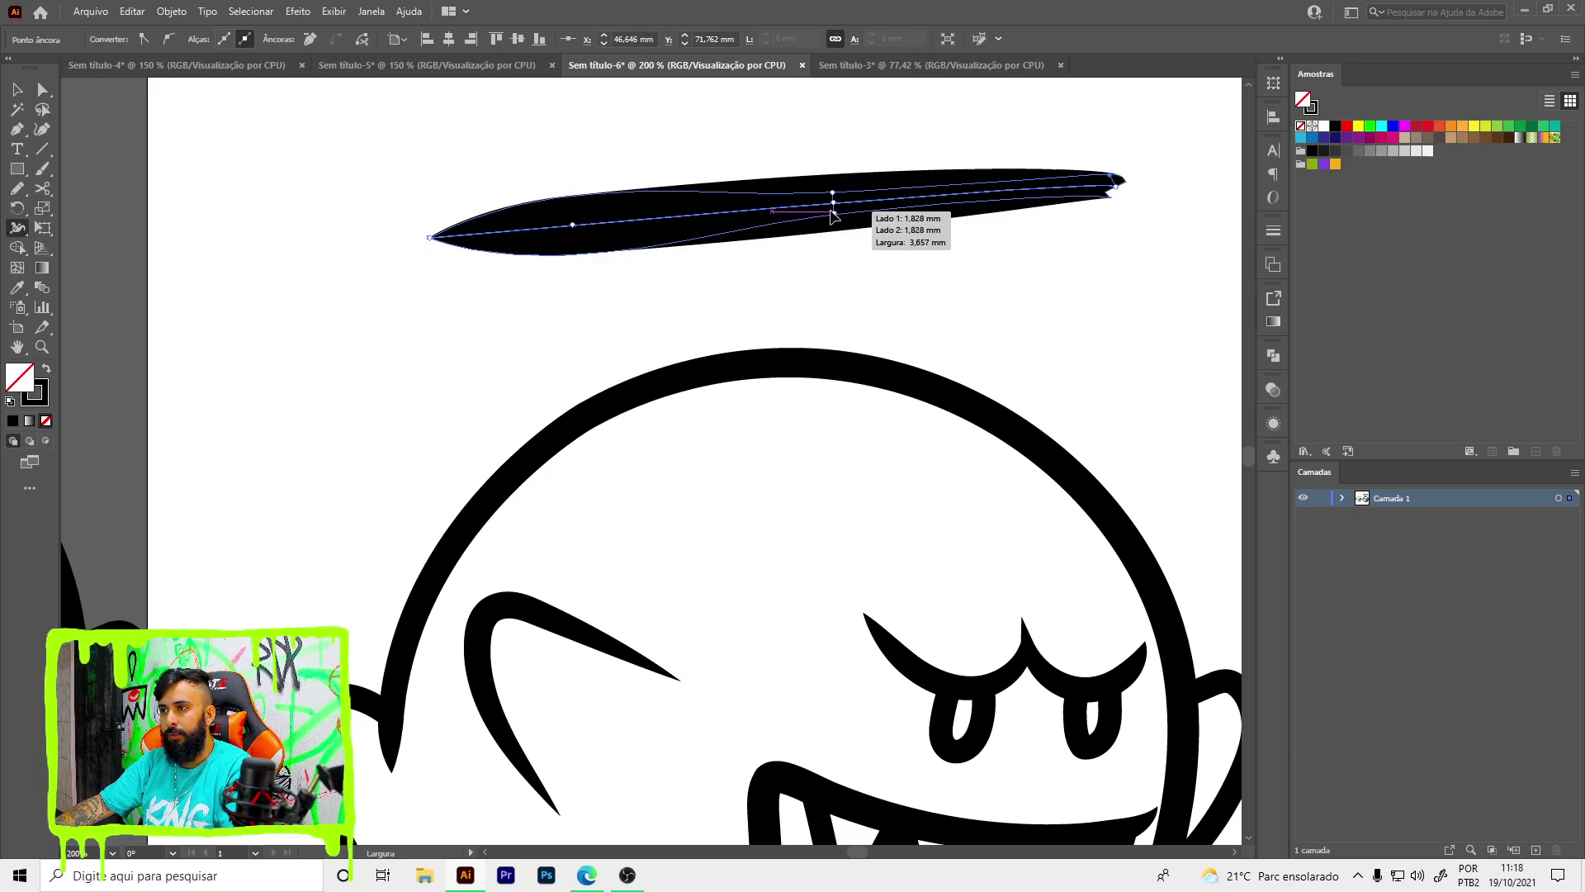
left_click_drag(962, 206, 961, 172)
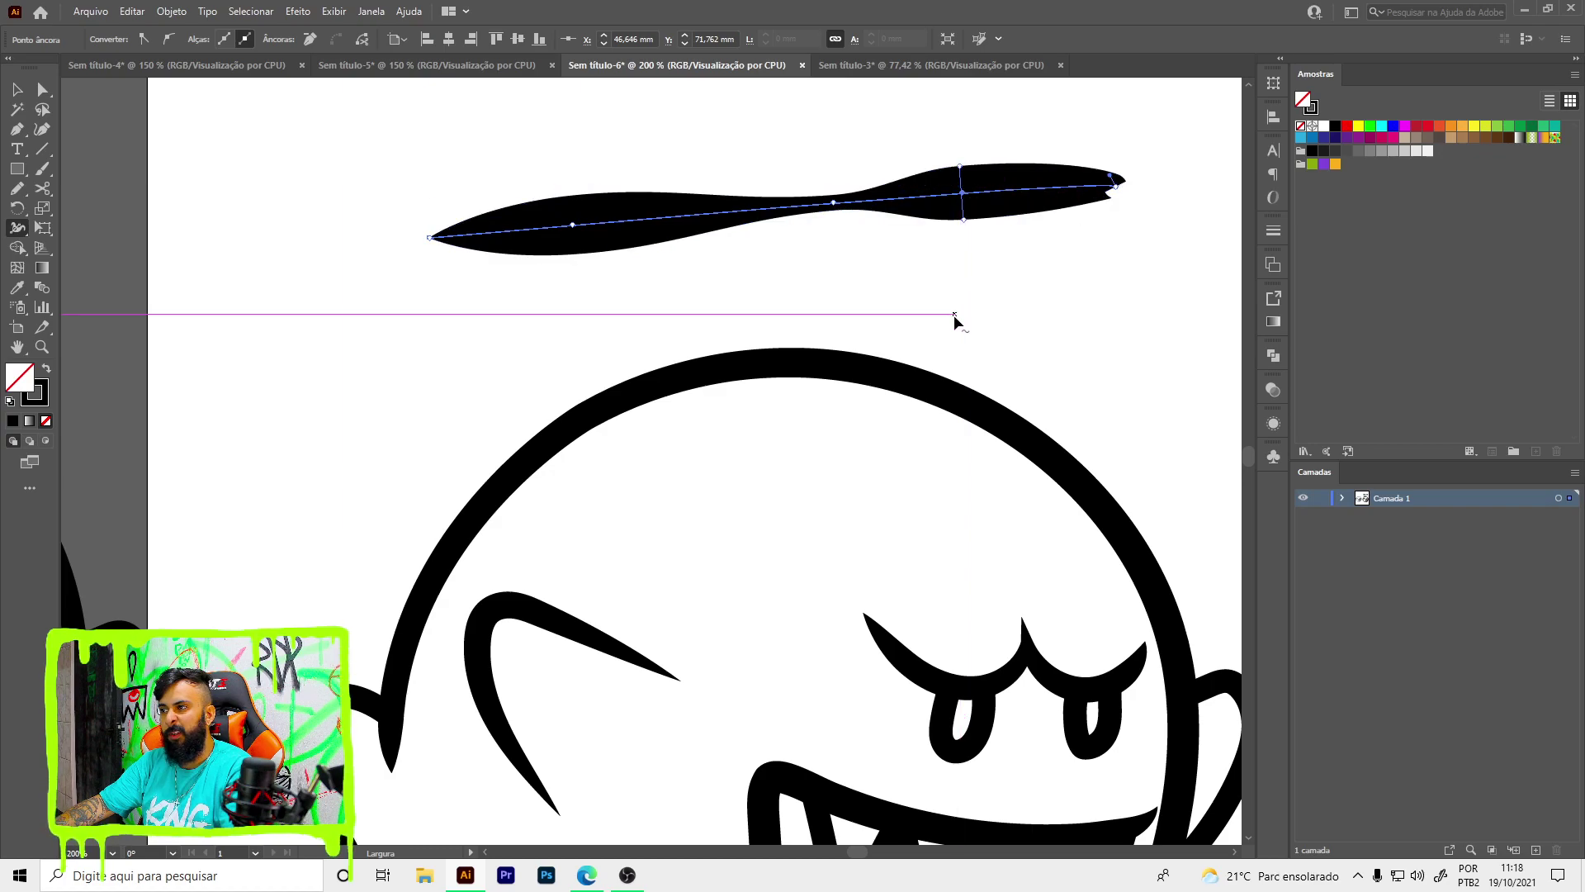
key("v")
key("ctrl+0")
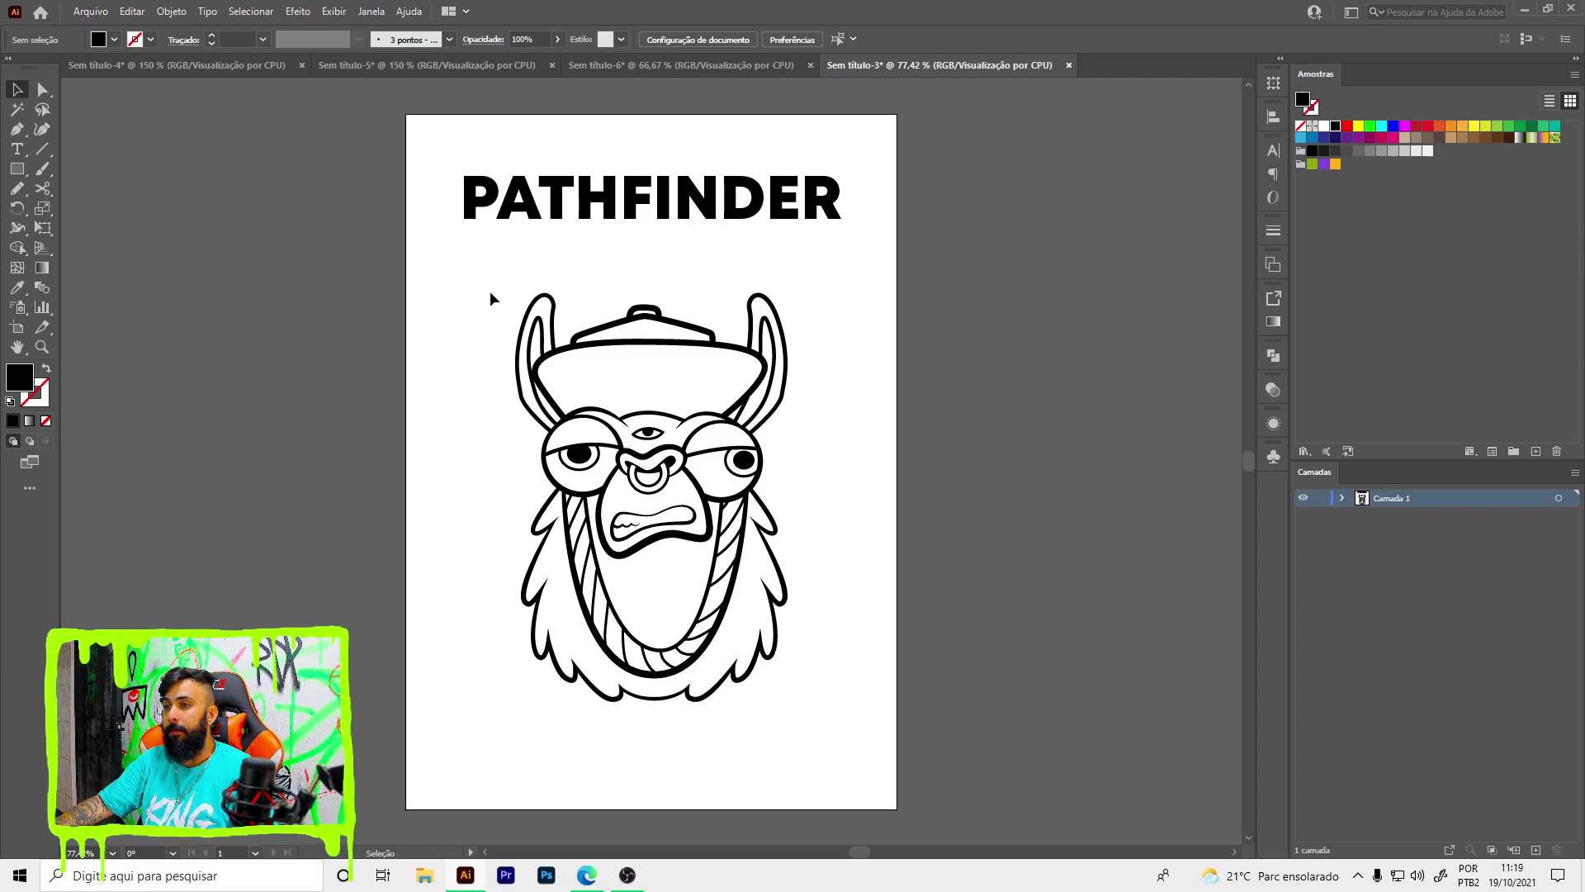
- Select the llama drawing, zoom in and back out, then deselect it
left_click_drag(491, 296, 569, 346)
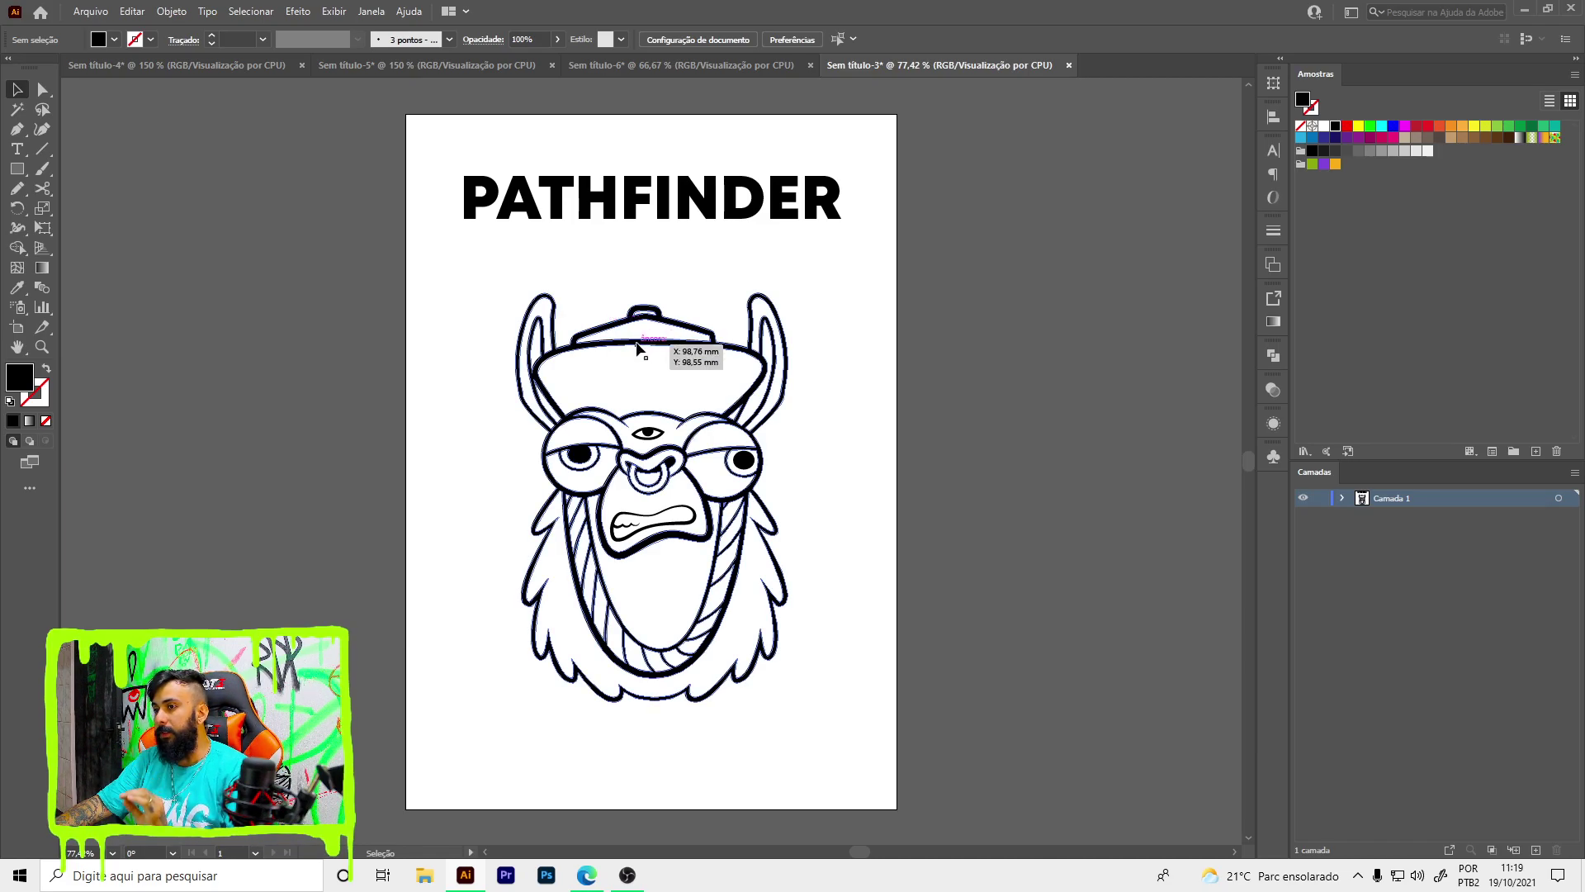
key("ctrl+plus")
key("ctrl+plus")
key("ctrl+plus")
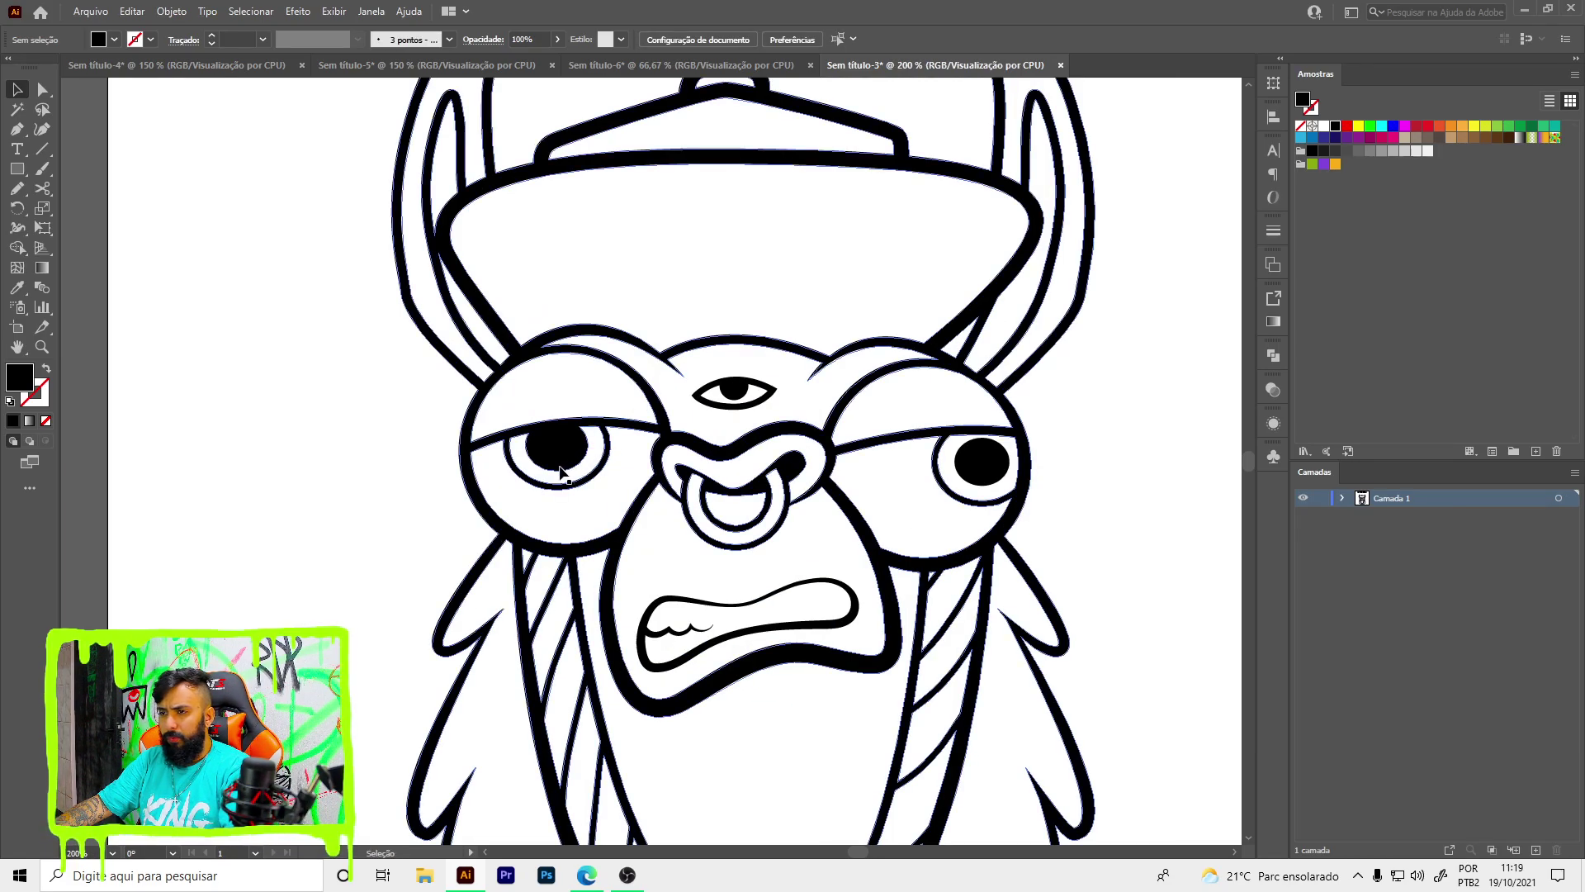
key("ctrl+1")
left_click(379, 495)
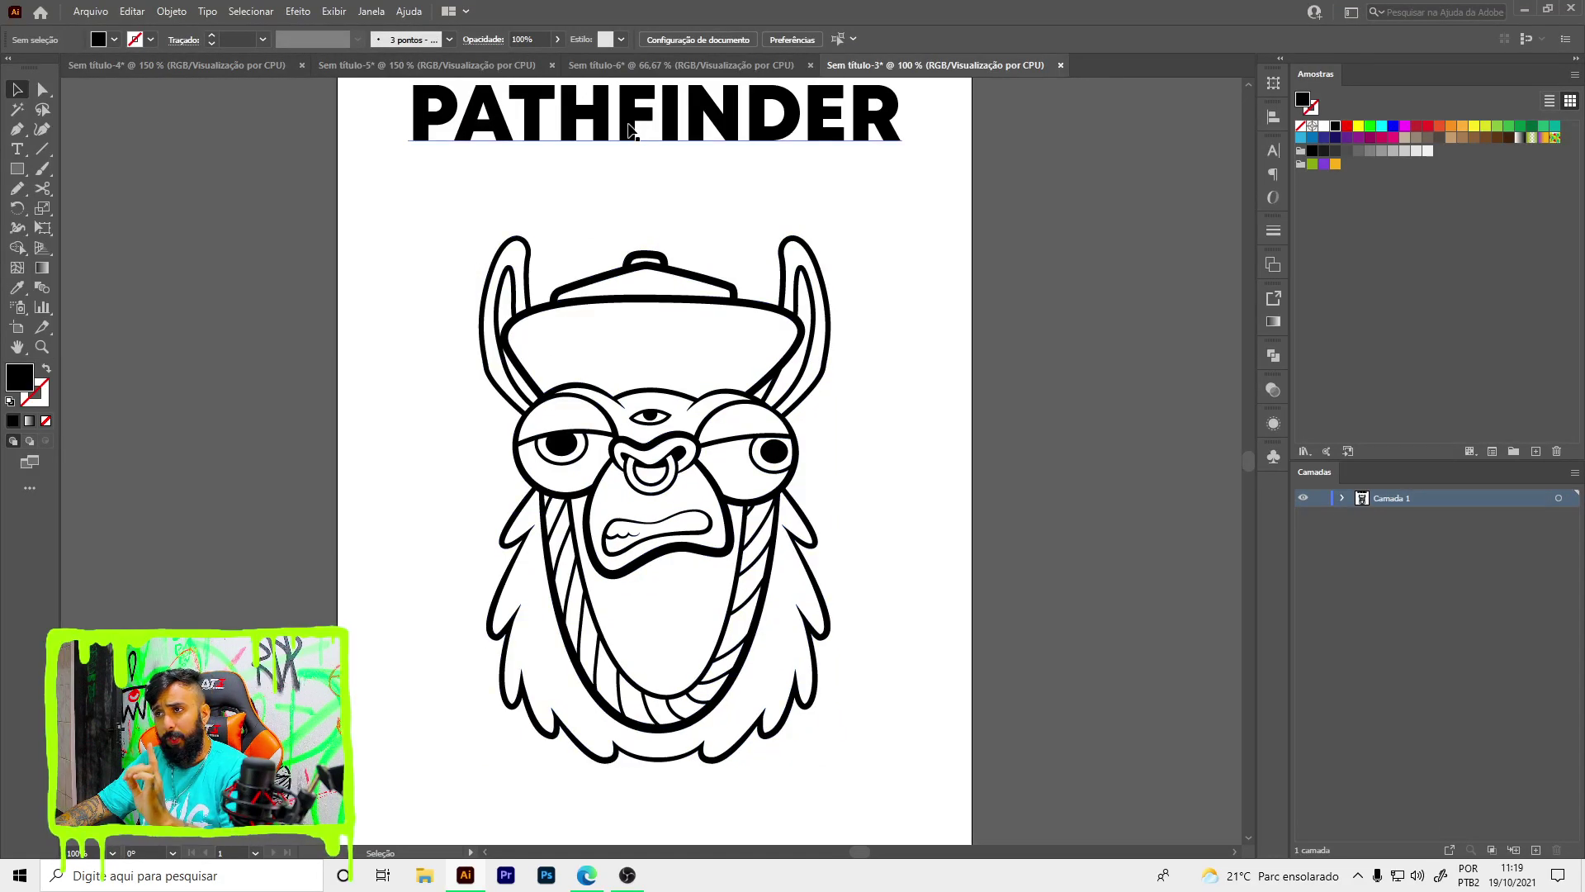
- Select all the ghost's paths in the SHIFT W document and paste them into PATHFINDER
left_click(634, 65)
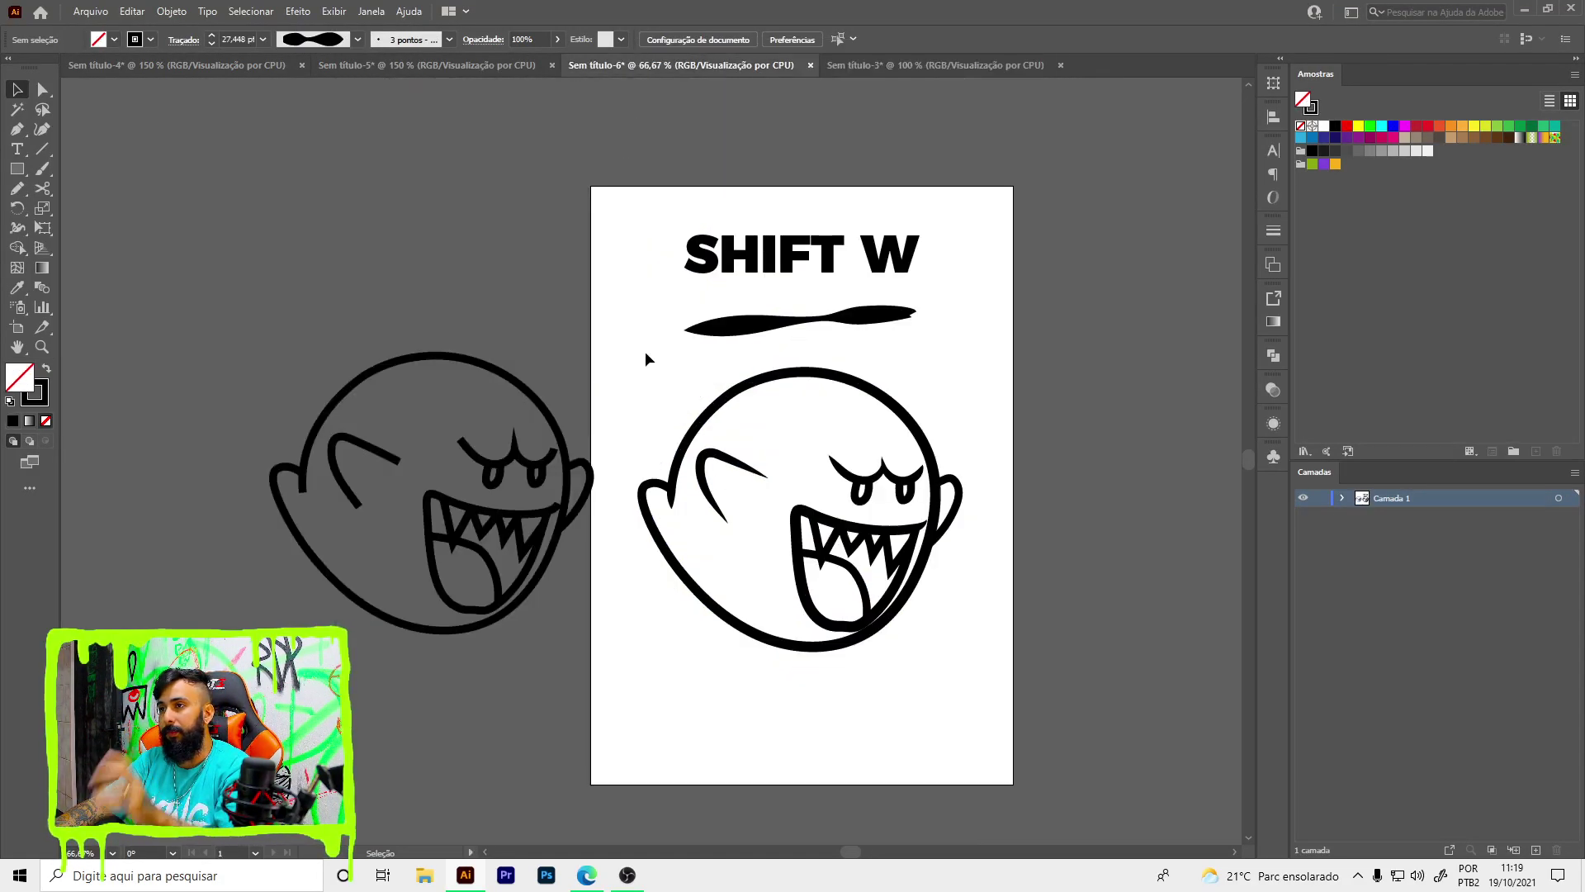
left_click(742, 477)
left_click_drag(632, 370, 992, 671)
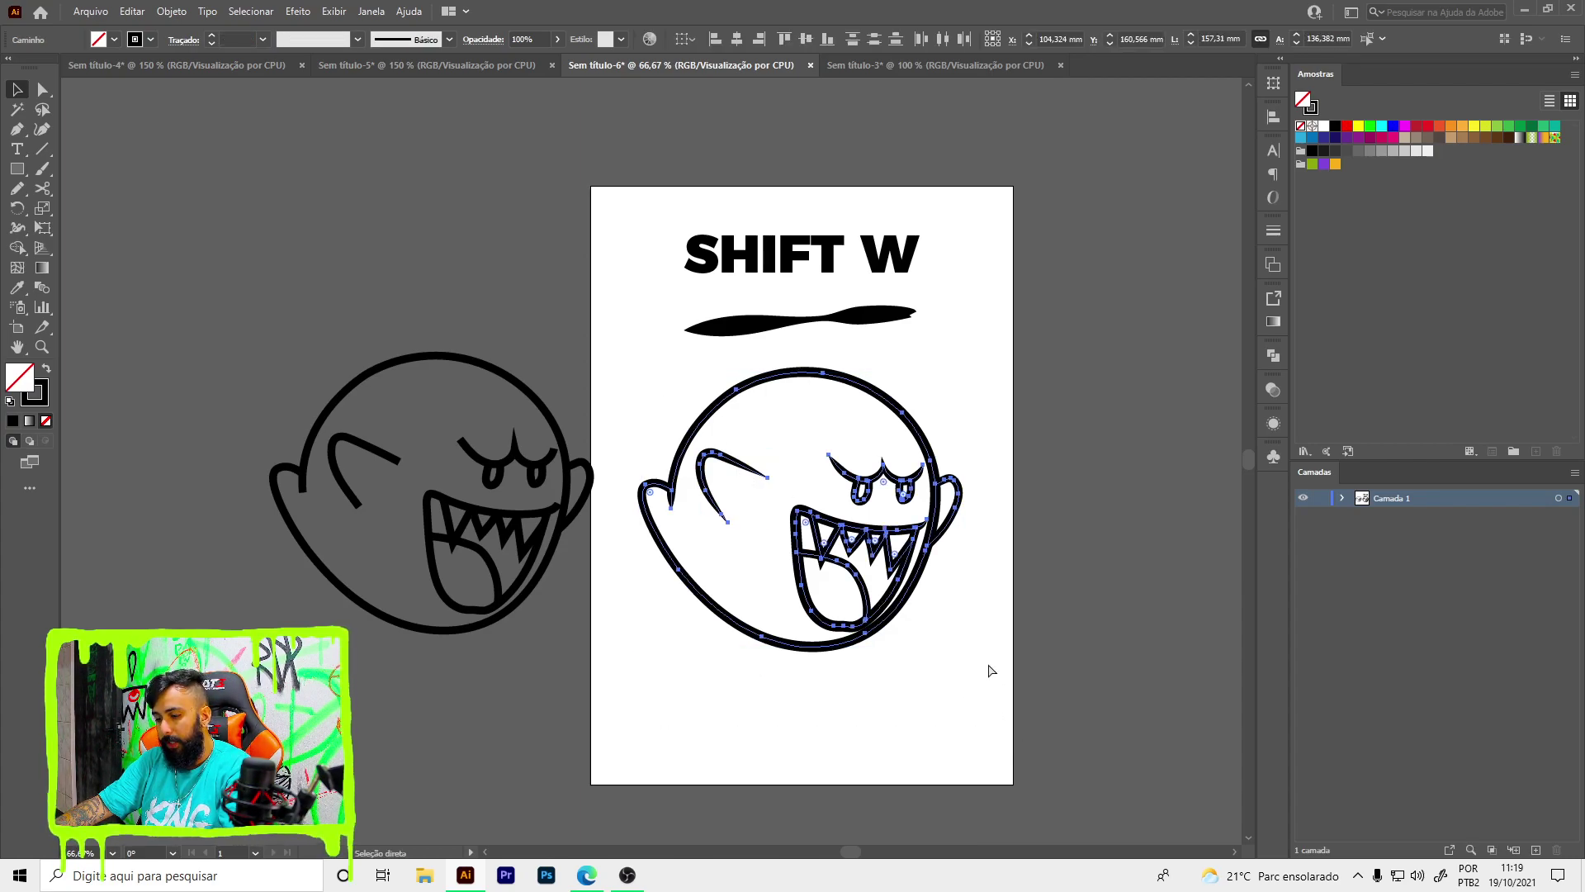
left_click(873, 65)
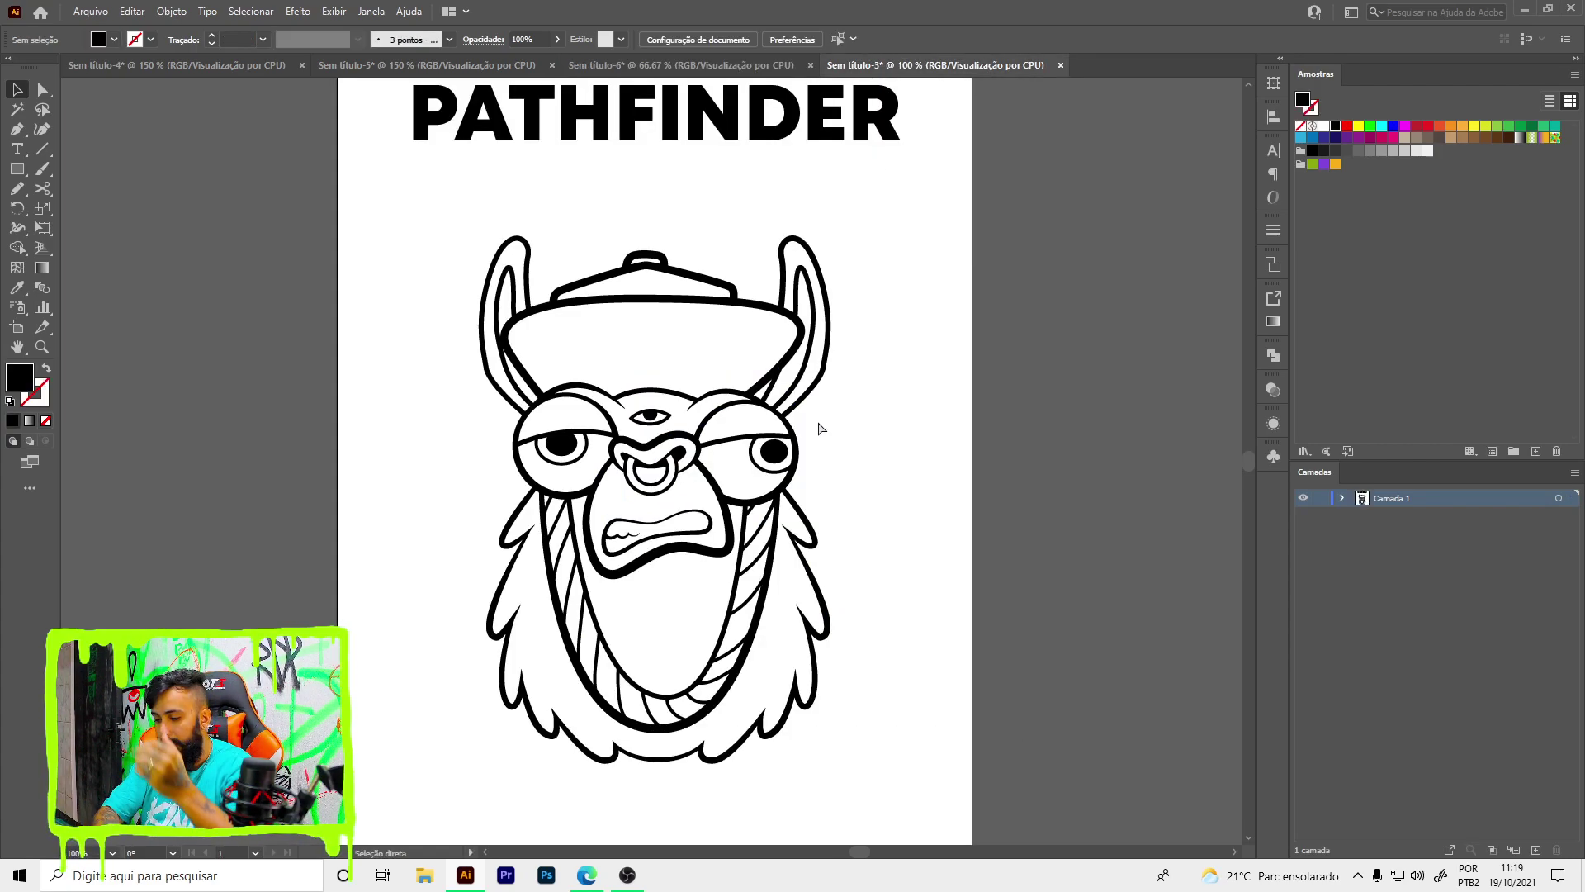
key("ctrl+v")
- Move the pasted ghost off the page onto the left pasteboard and zoom to 100%
key("ctrl+minus")
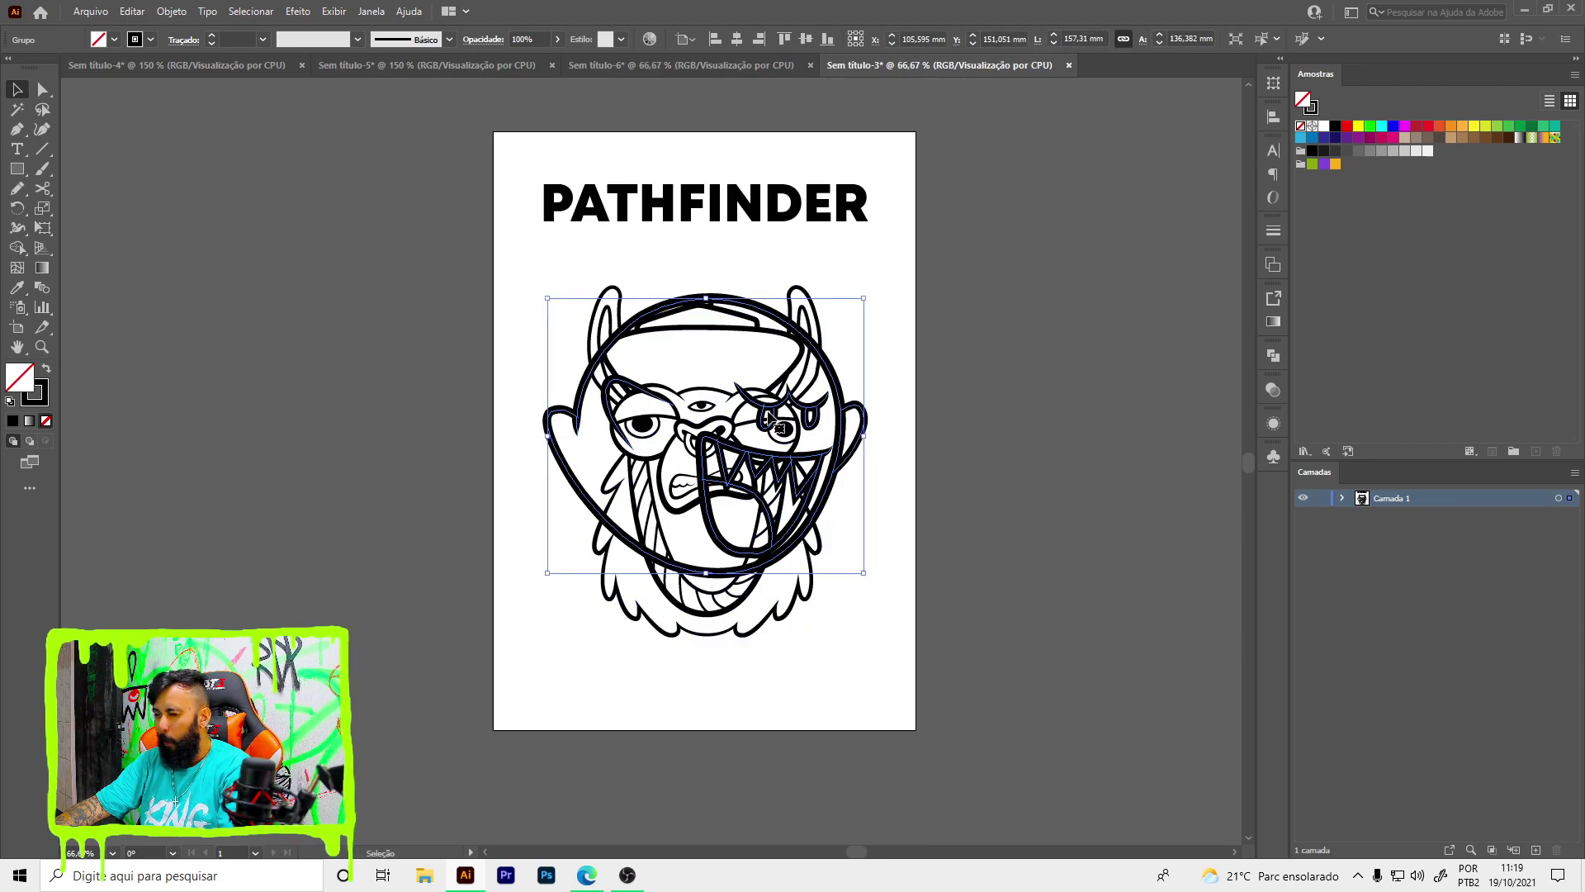
left_click_drag(769, 419, 407, 432)
left_click(524, 432)
key("ctrl+1")
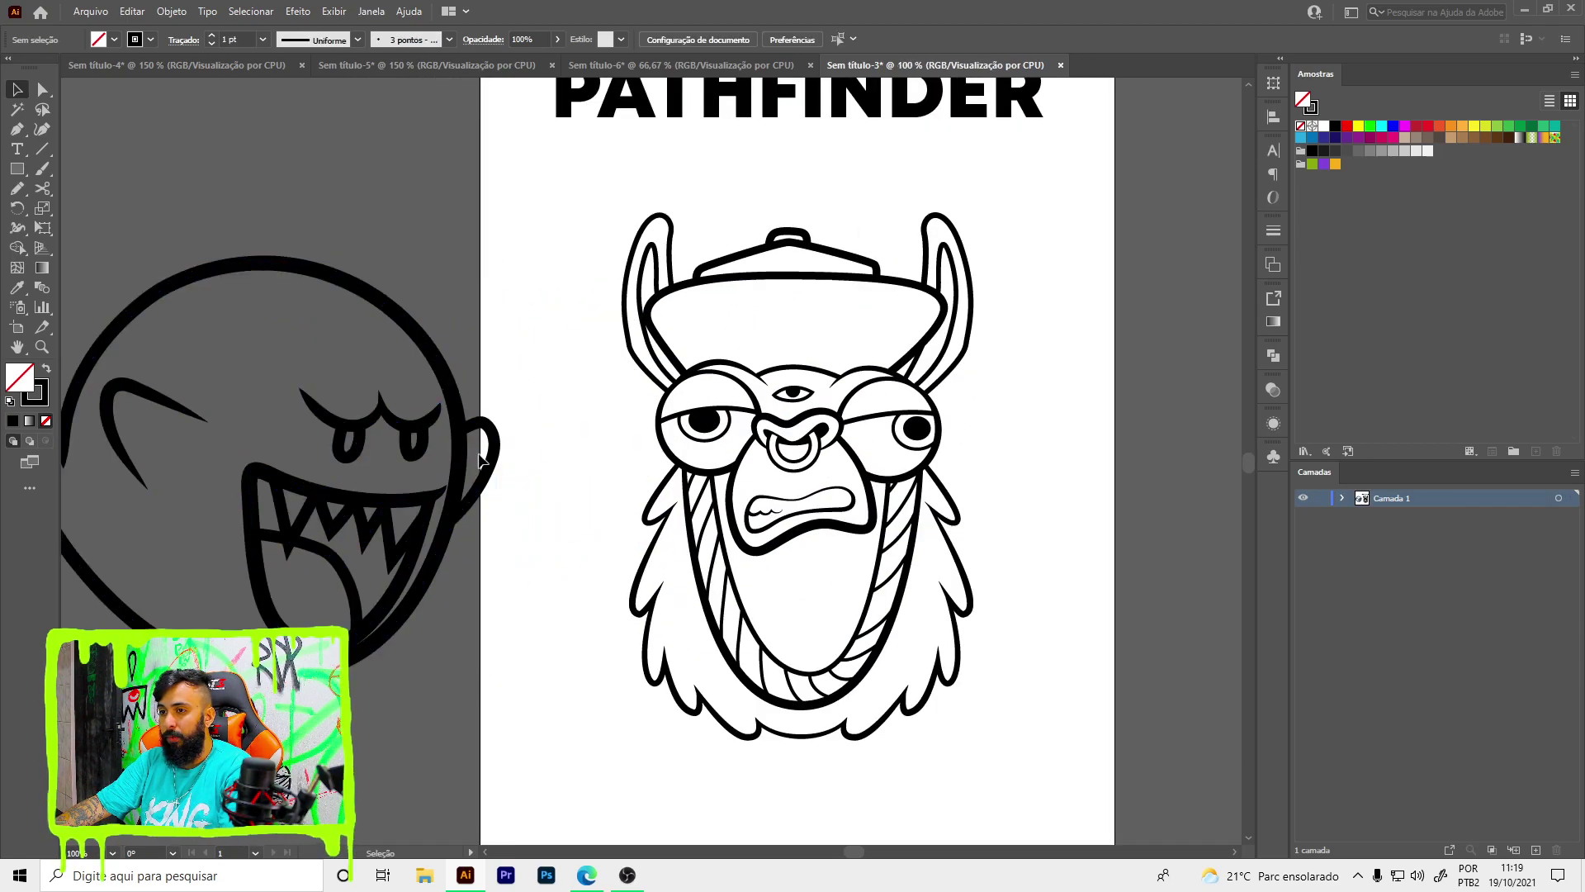
- Pull the top anchor of the ghost's arm up and to the left
key("a")
scroll(481, 460, "up", 2)
left_click(465, 488)
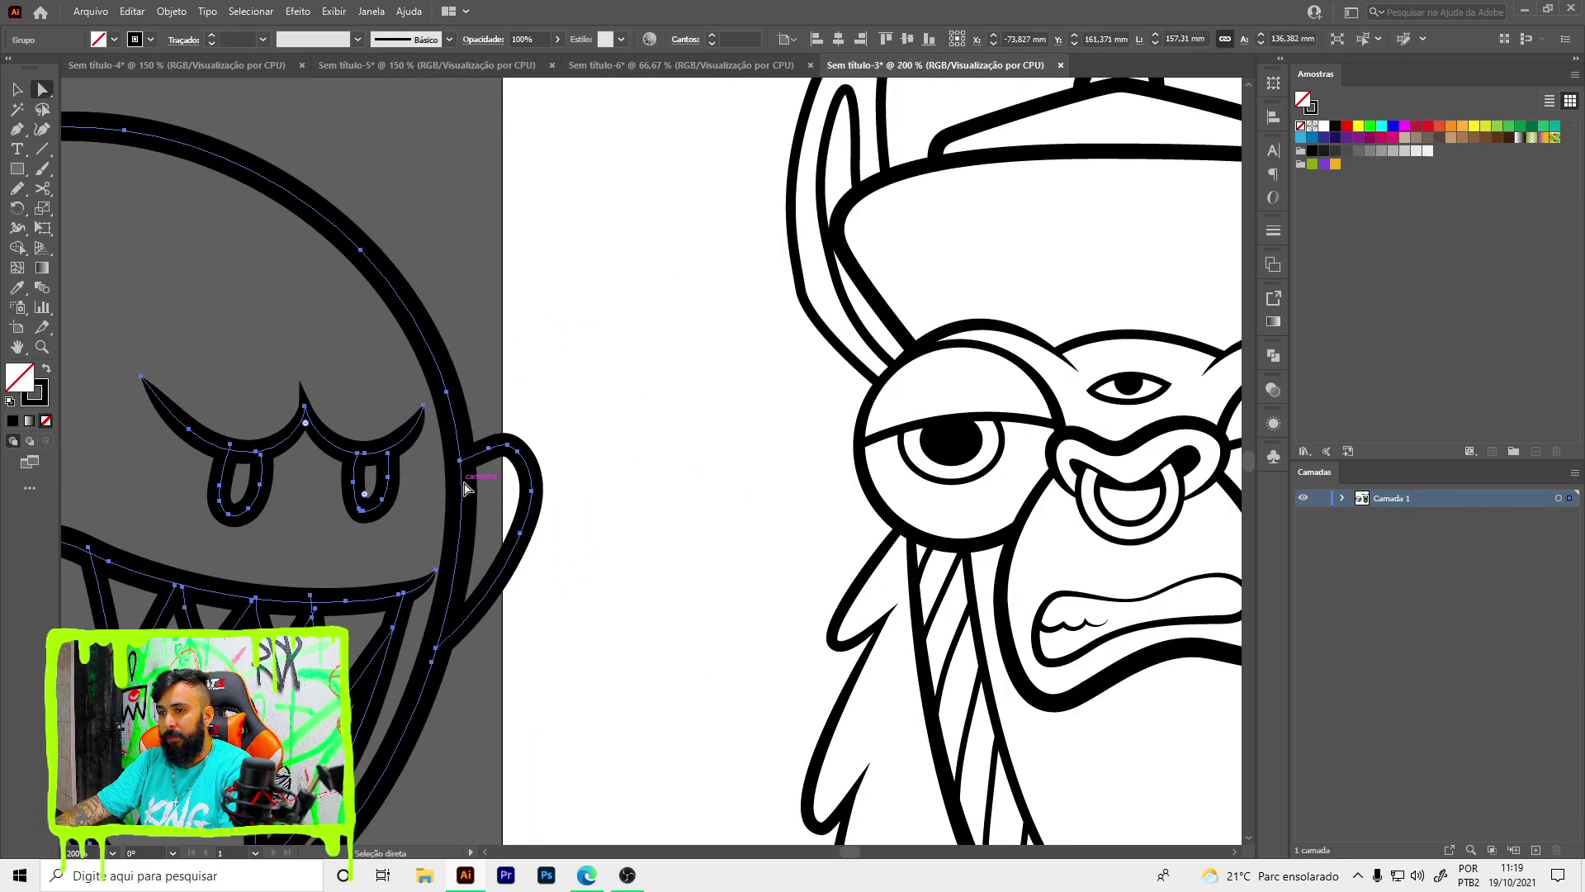
left_click_drag(460, 460, 374, 329)
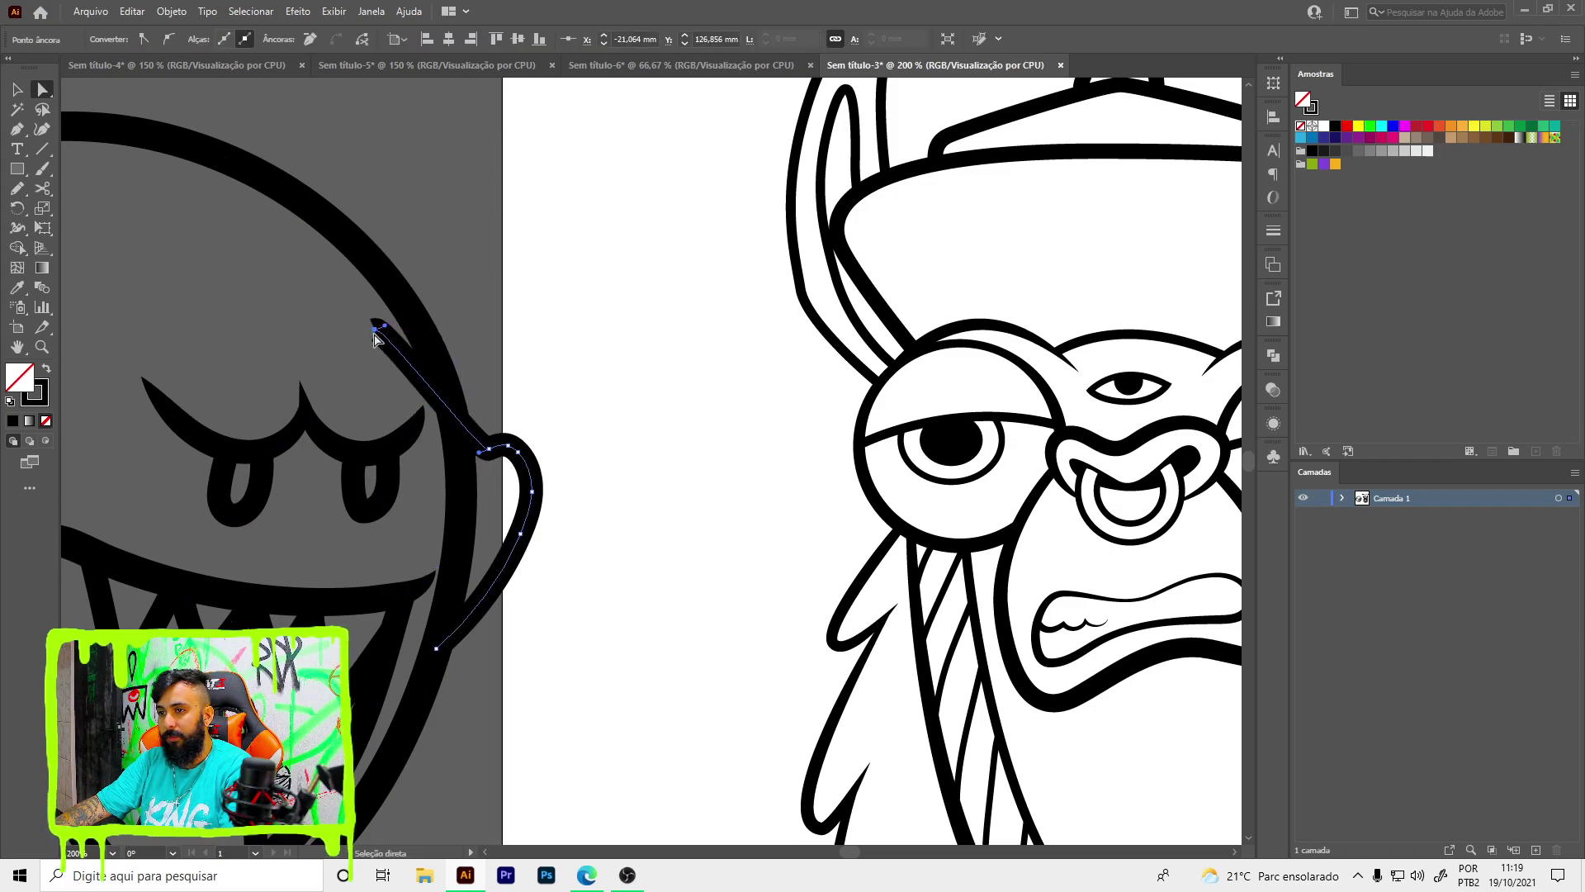
- Select the llama, return to the Selection tool and clear the selection
left_click(949, 446)
scroll(950, 446, "up", 3)
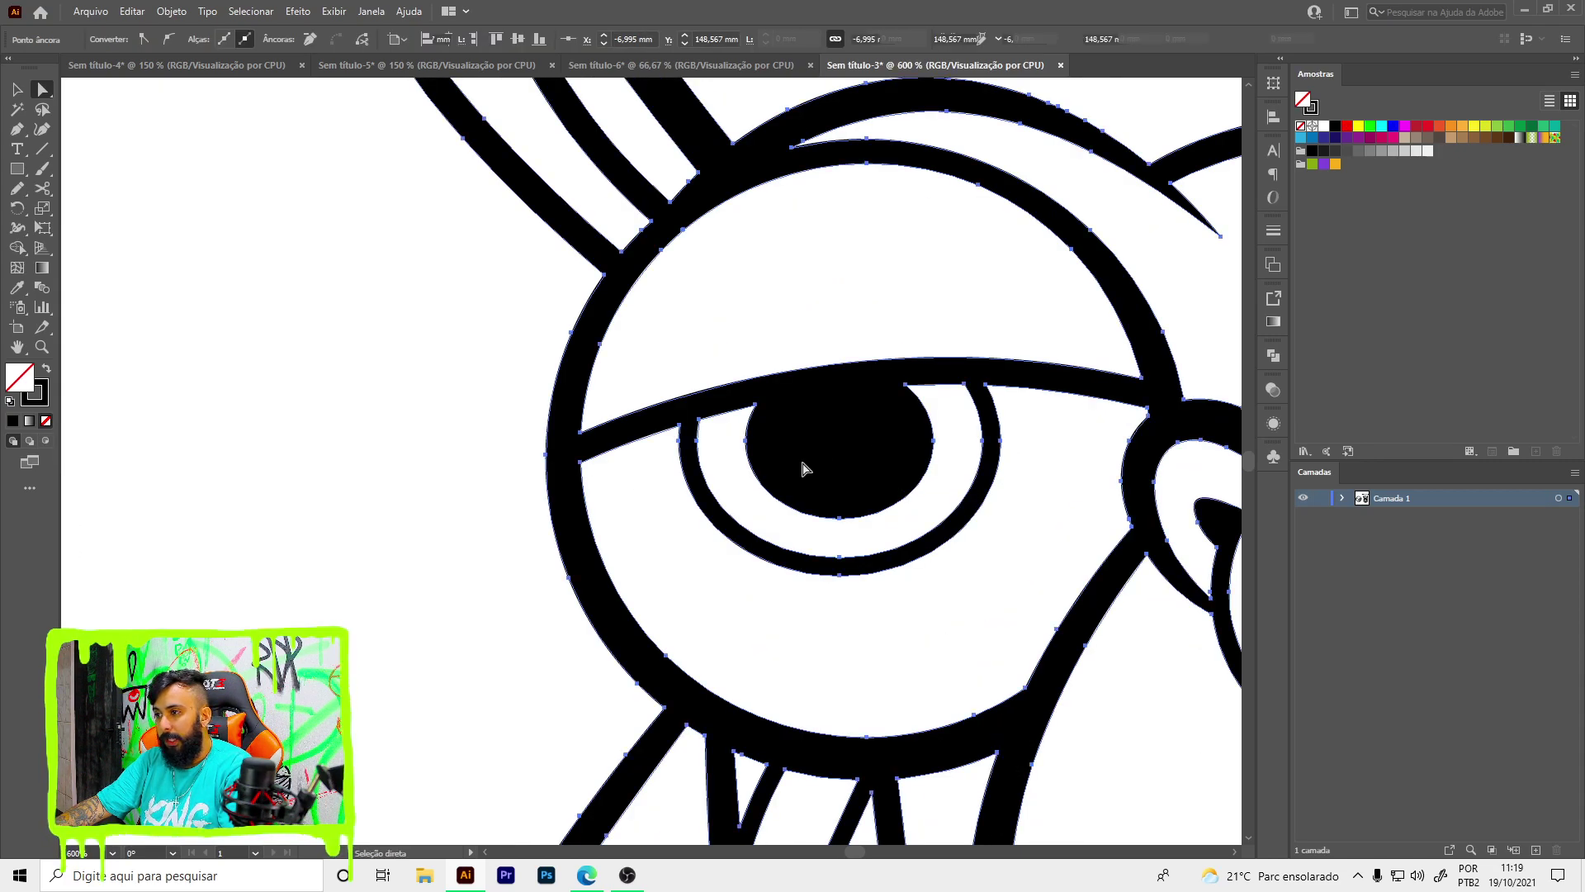
key("v")
scroll(805, 468, "down", 2)
left_click(380, 489)
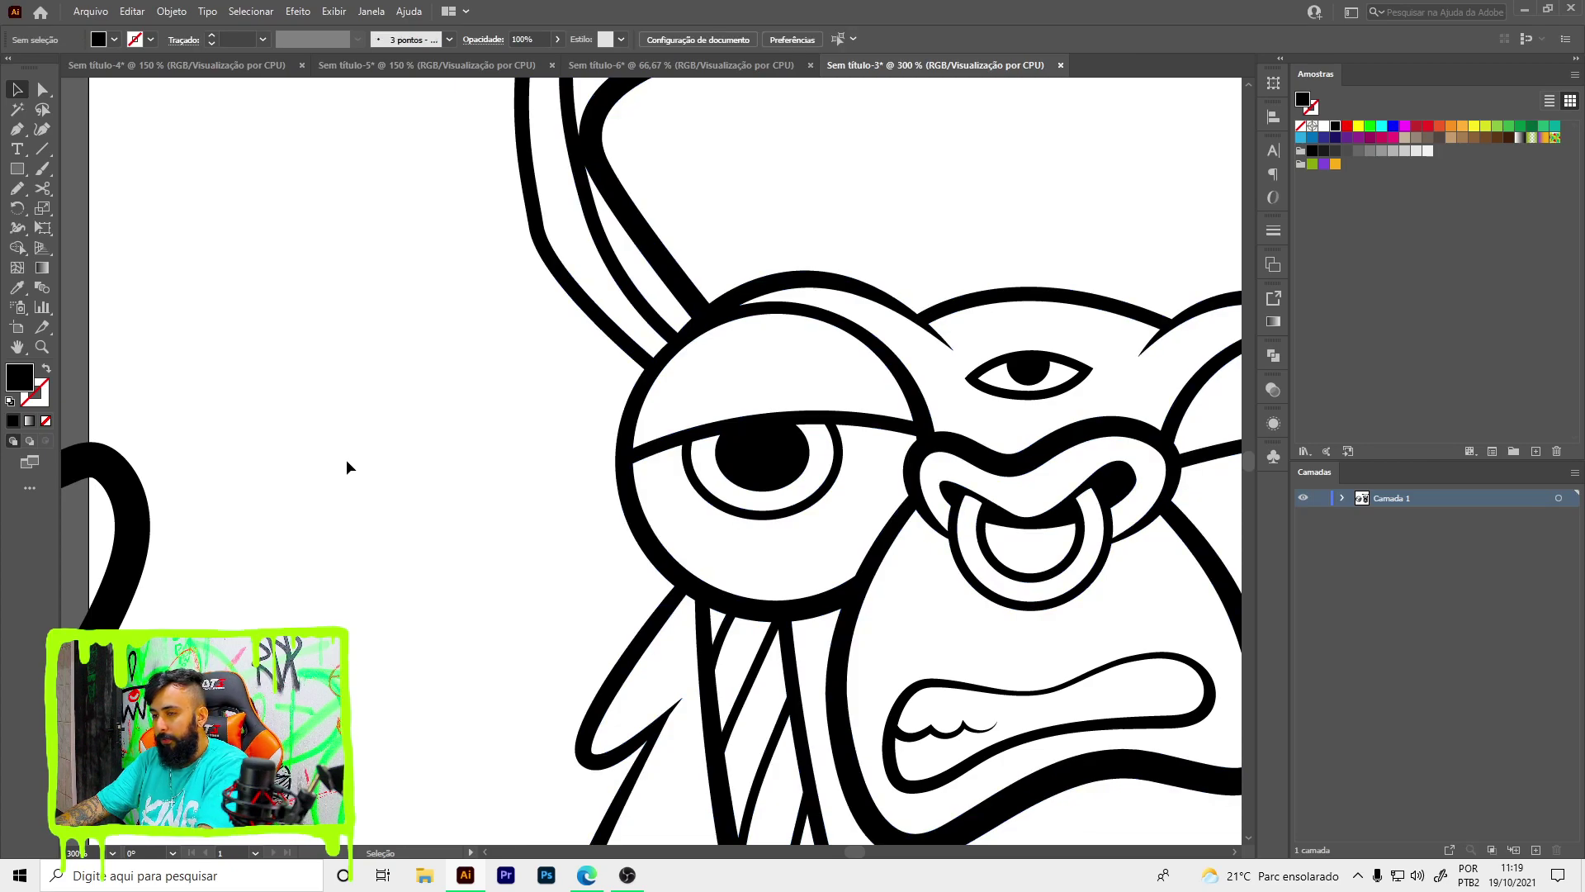
- Place a stray pen anchor on the pasteboard, then delete it
key("p")
left_click(252, 247)
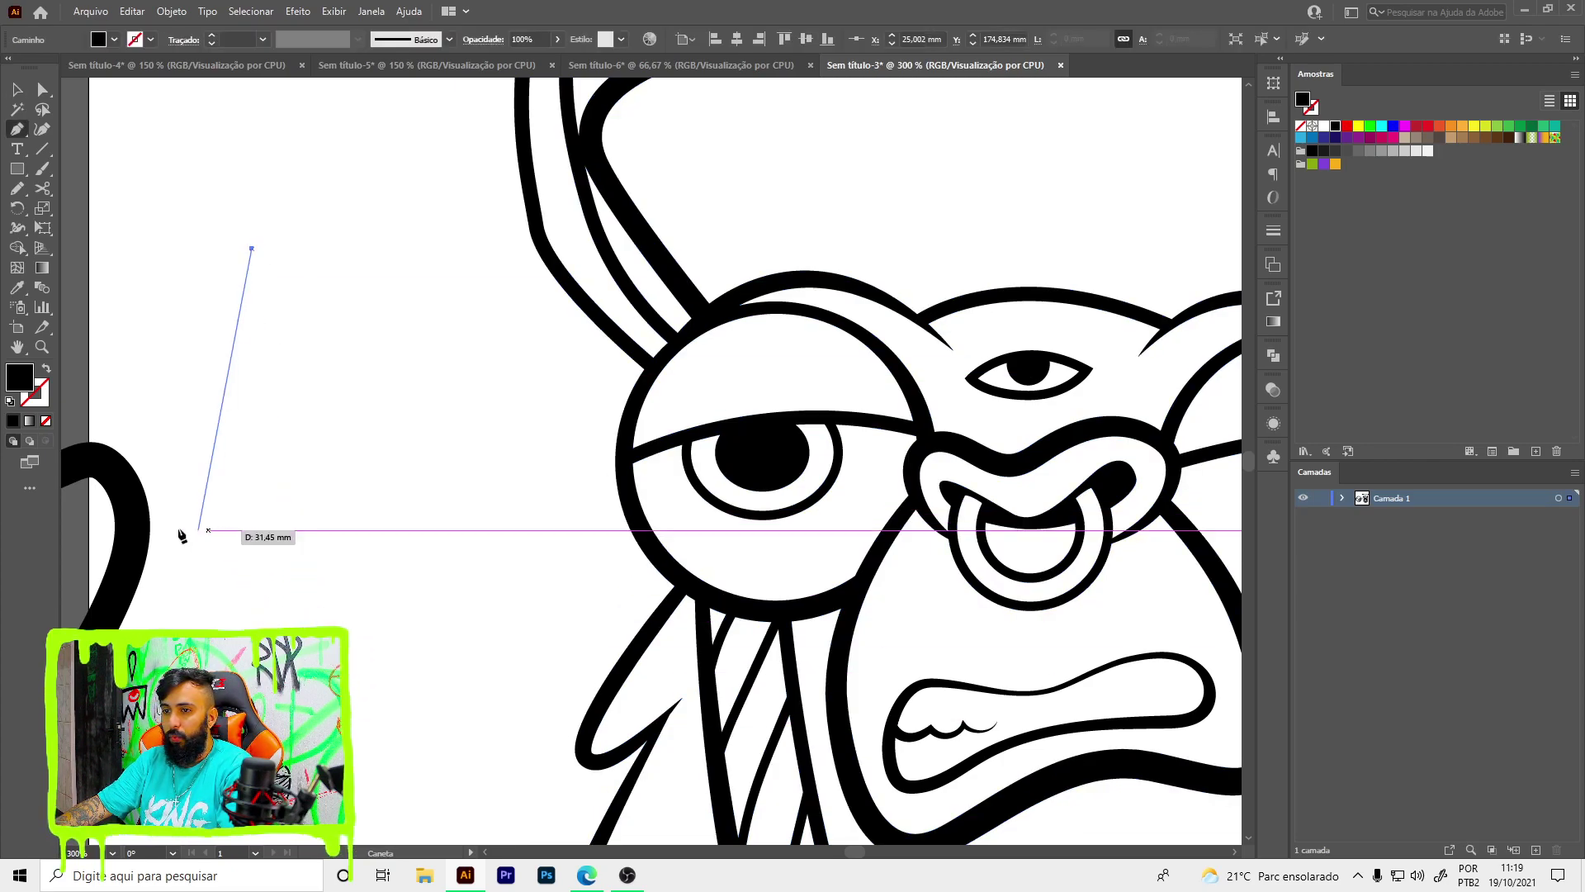
key("v")
key("Delete")
- Pan to the ghost and drag it further left, clear of the llama
left_click_drag(256, 466, 507, 381)
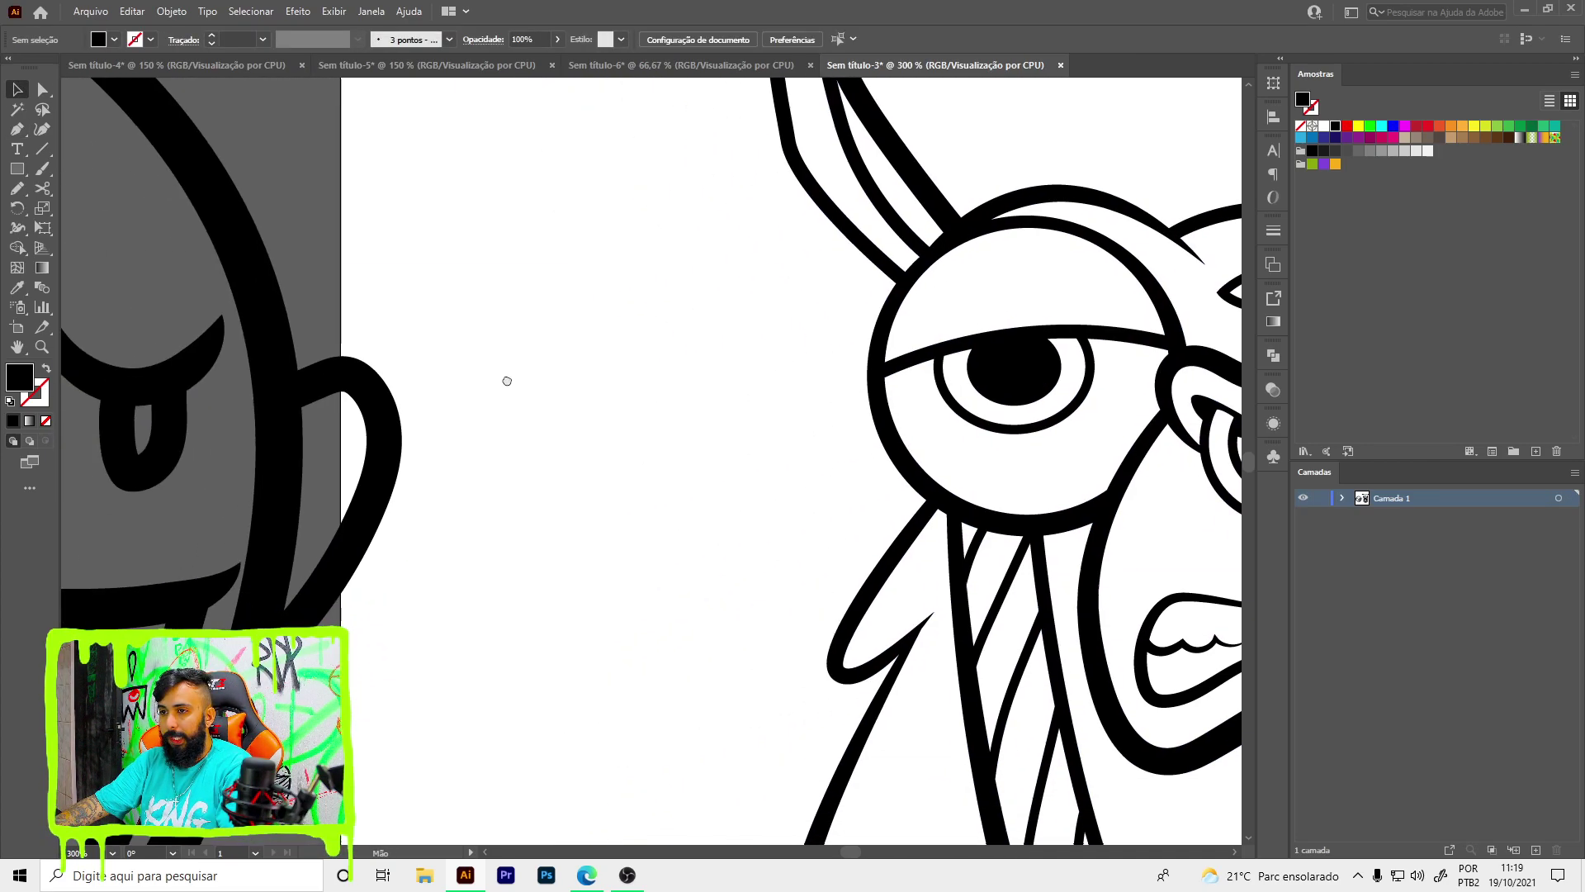
left_click(389, 426)
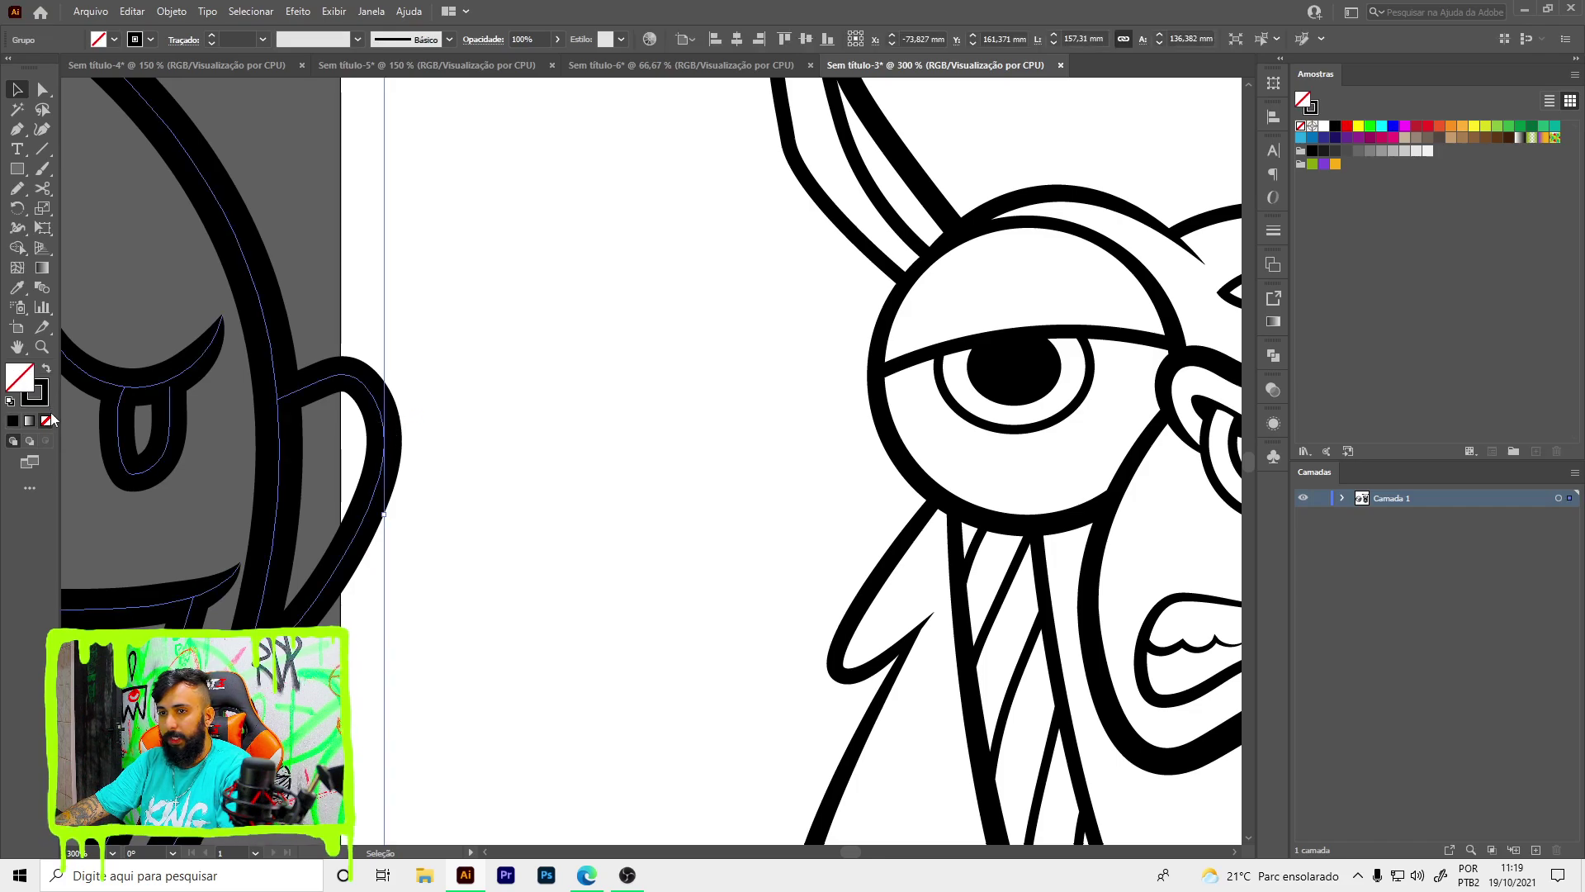
left_click(1016, 366)
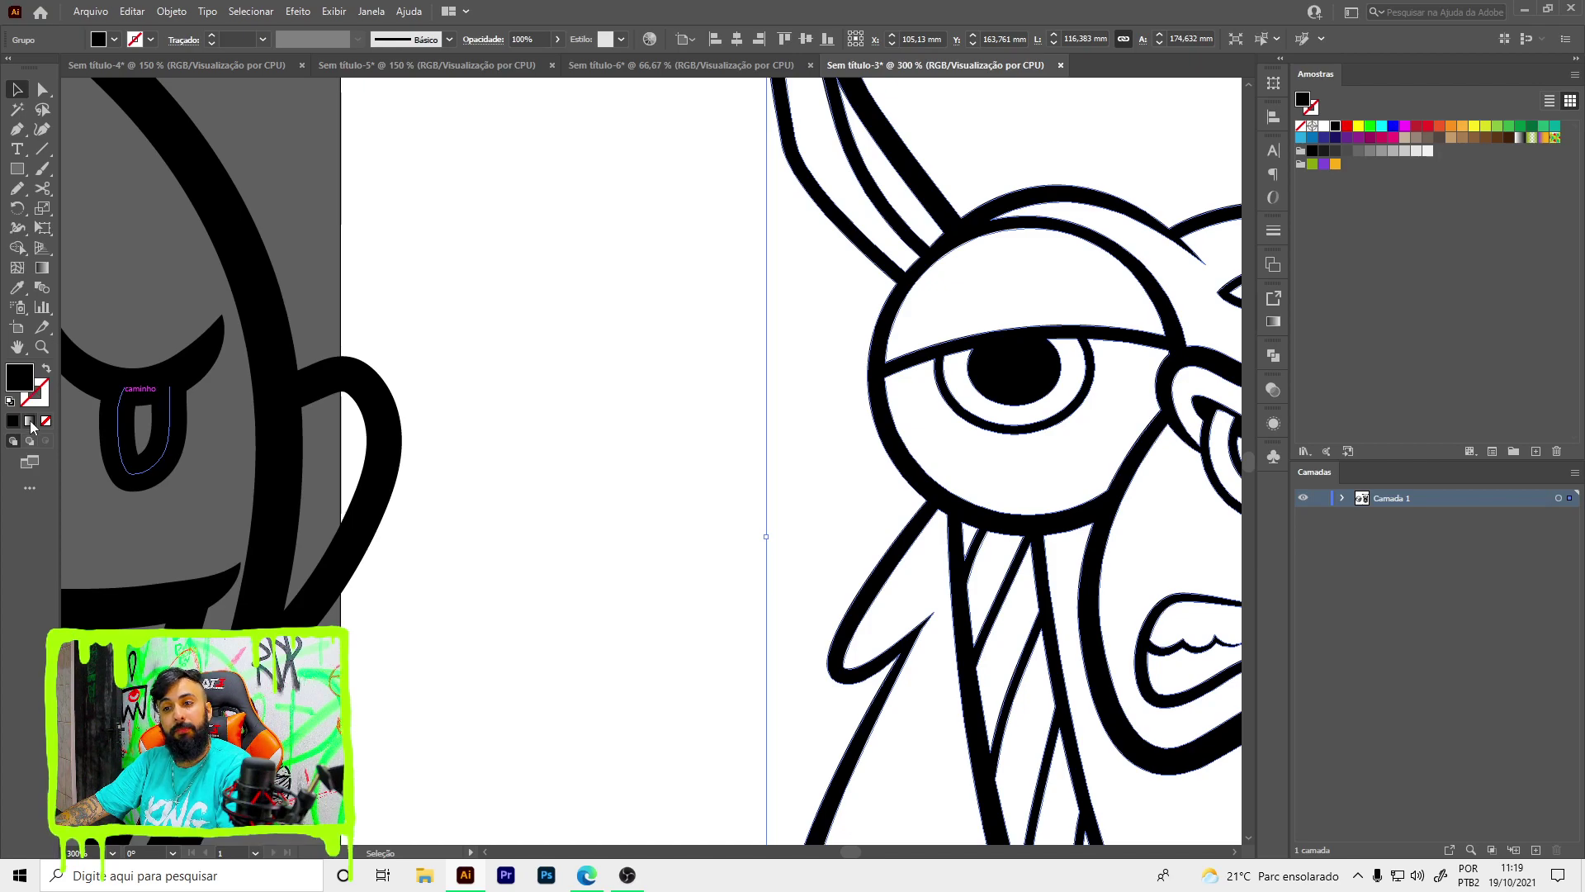
key("ctrl+1")
left_click(538, 267)
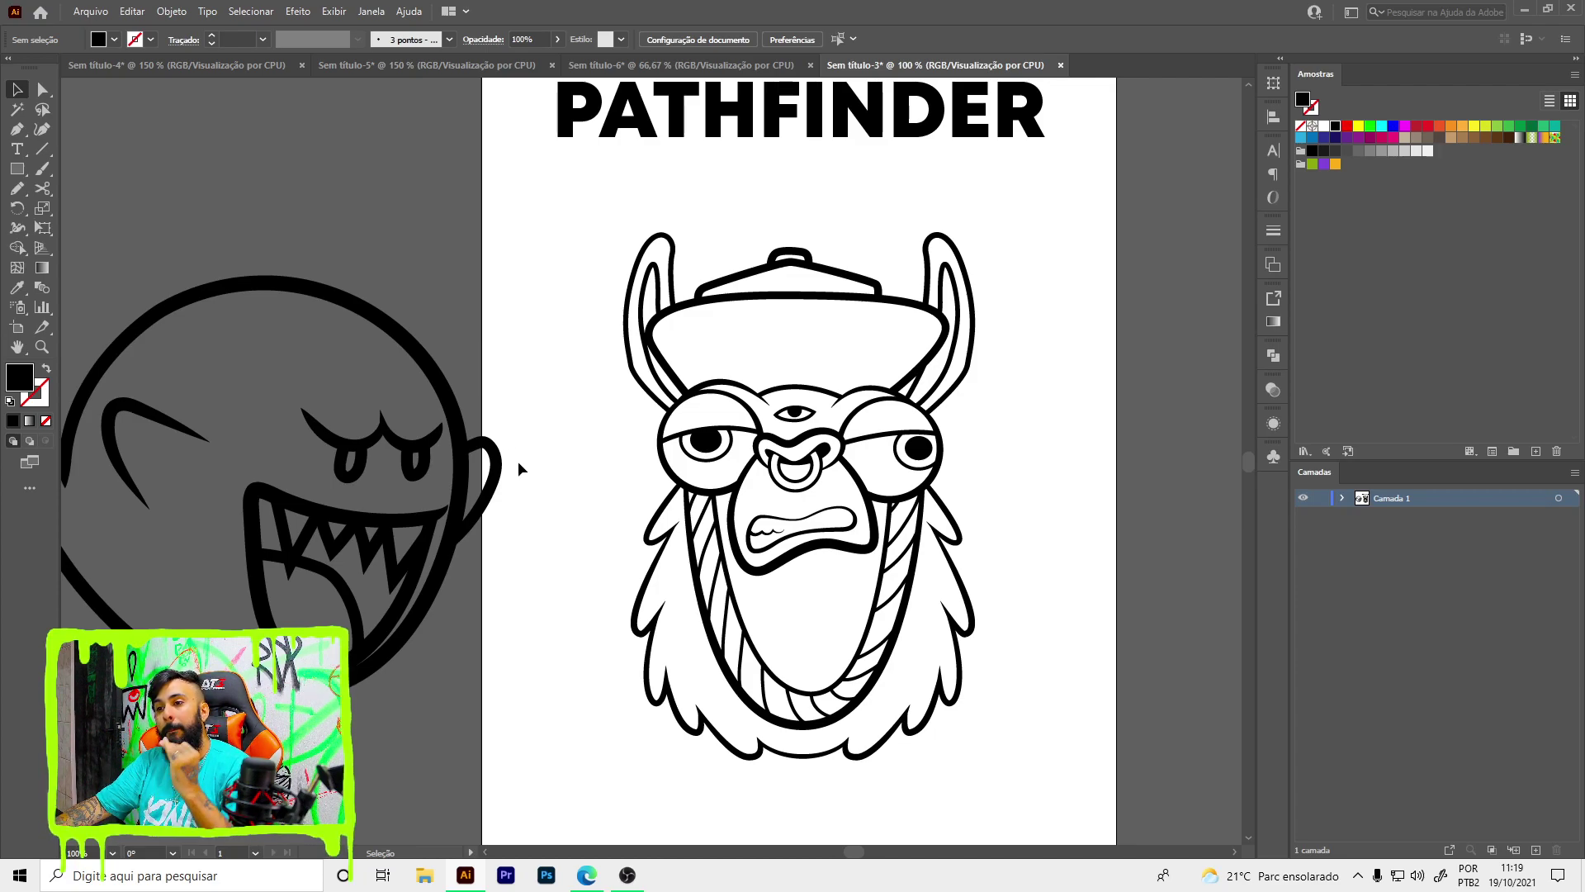
left_click_drag(584, 426, 545, 415)
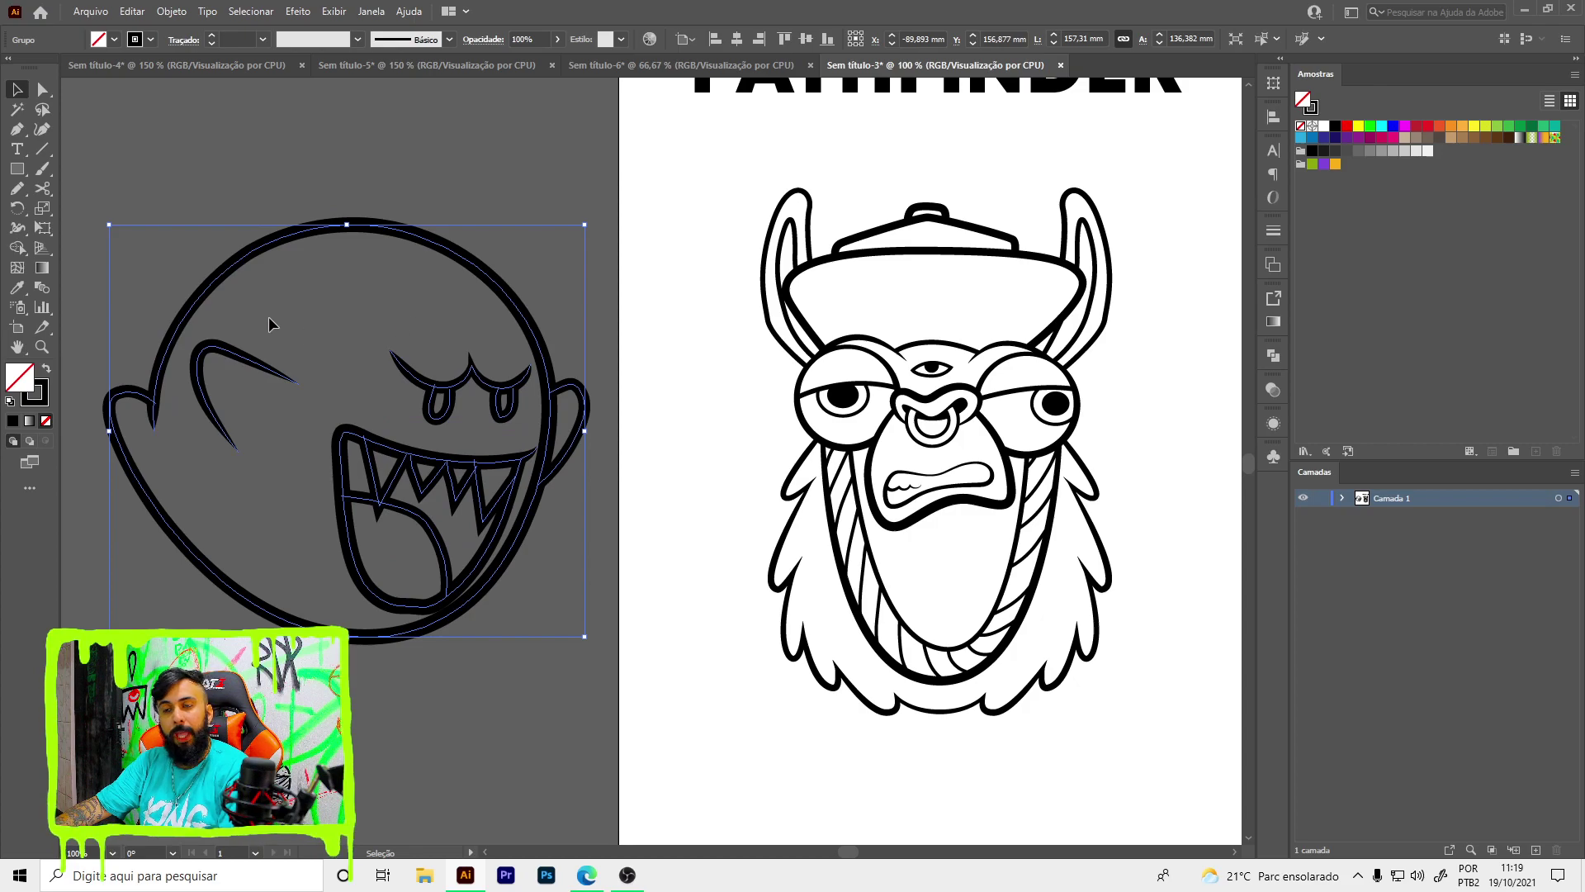
- Apply Object > Path > Outline Stroke to the ghost's strokes
left_click(173, 12)
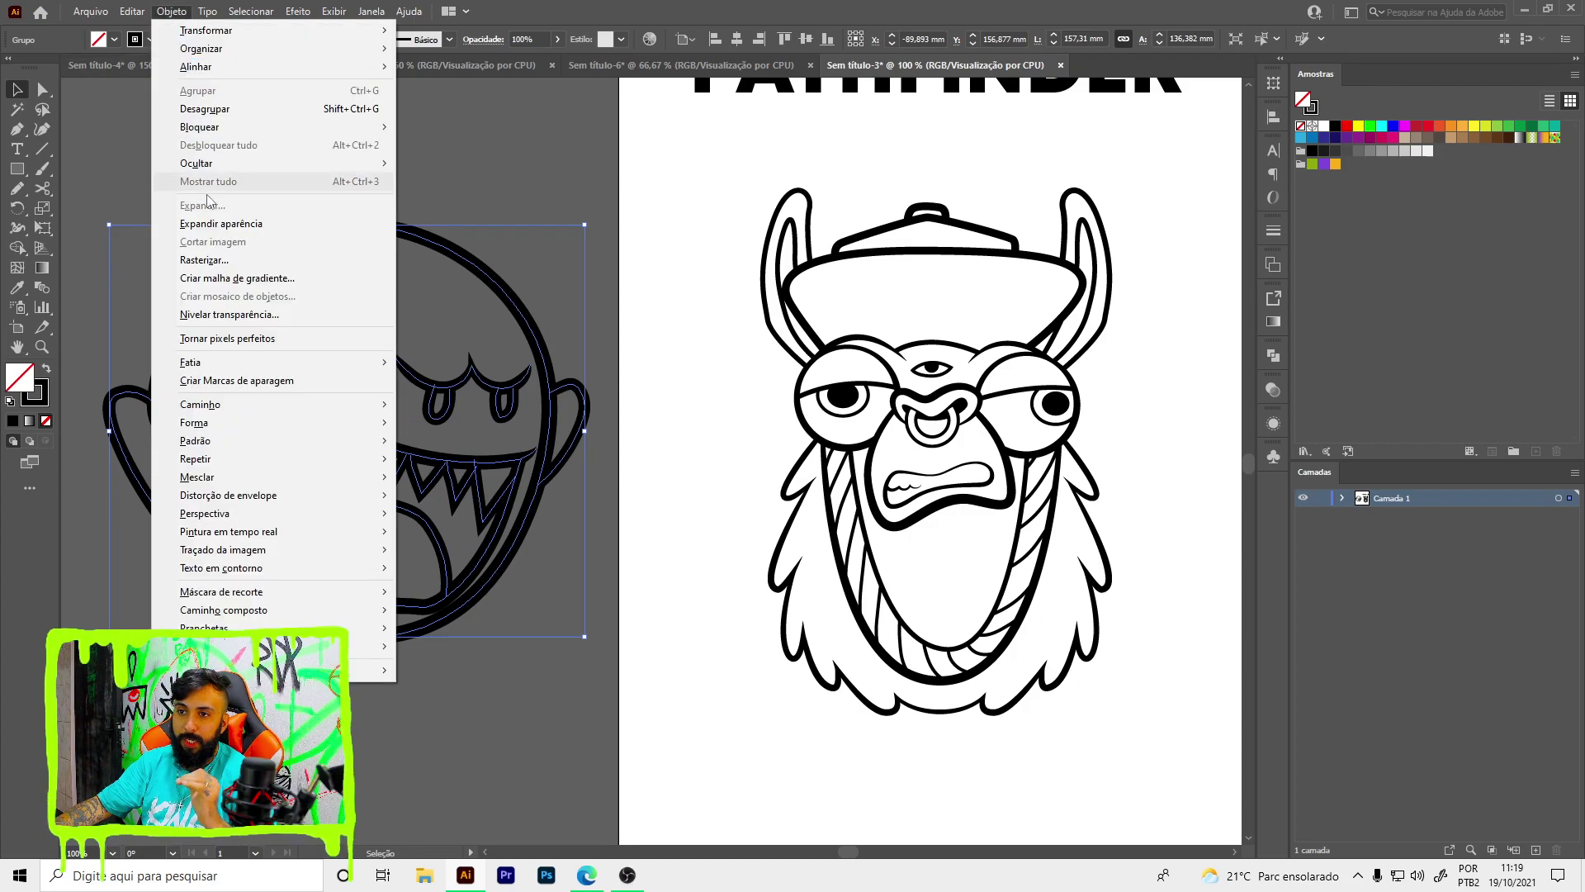
mouse_move(201, 404)
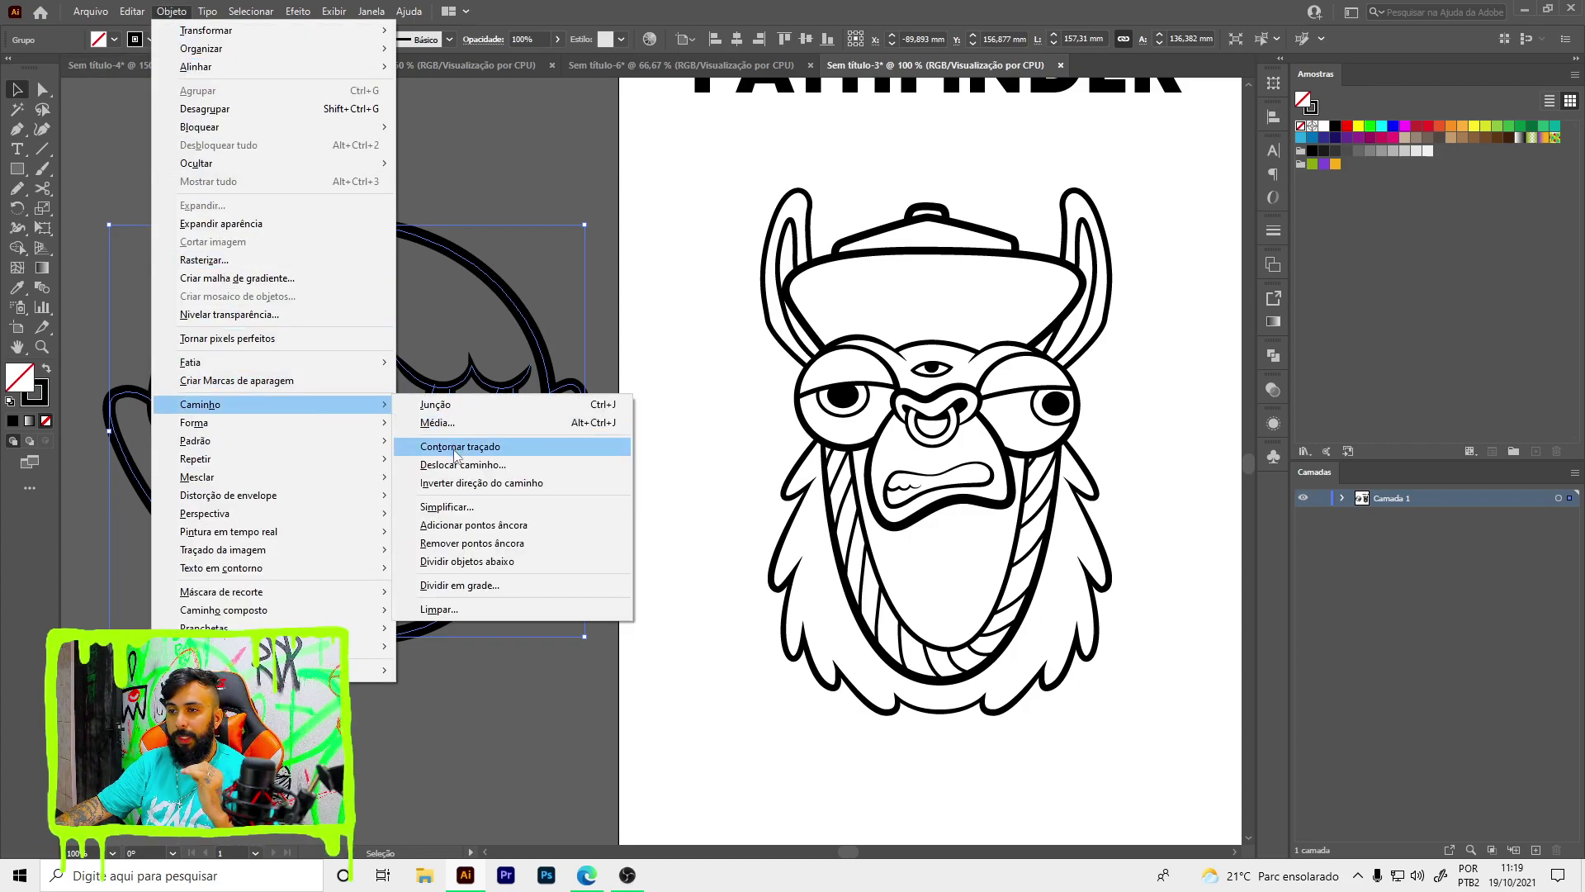
left_click(455, 450)
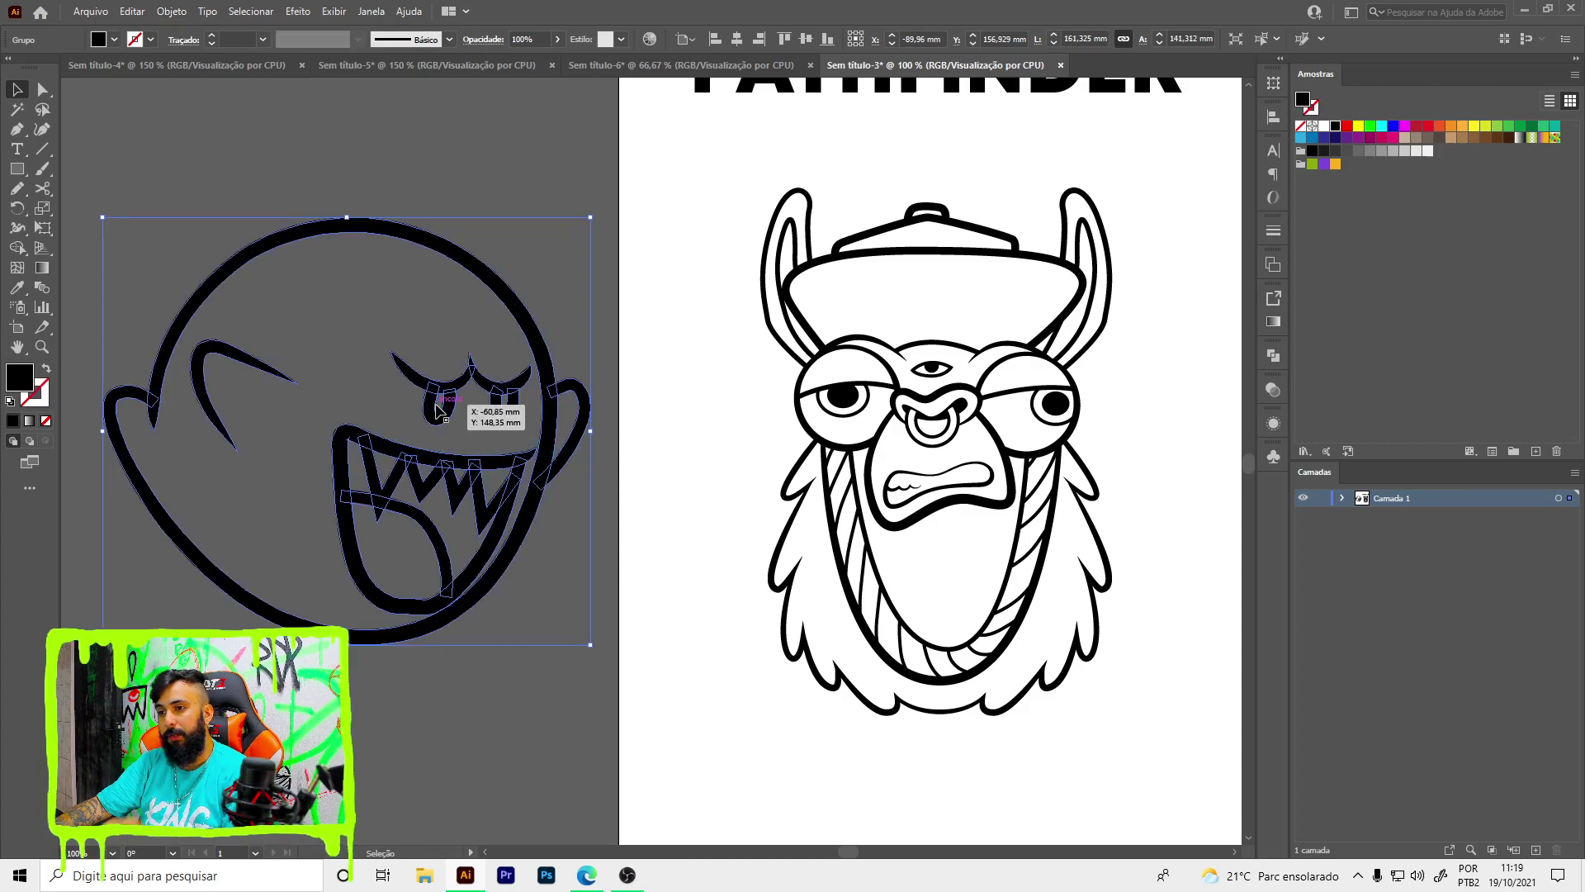
scroll(338, 384, "up", 4)
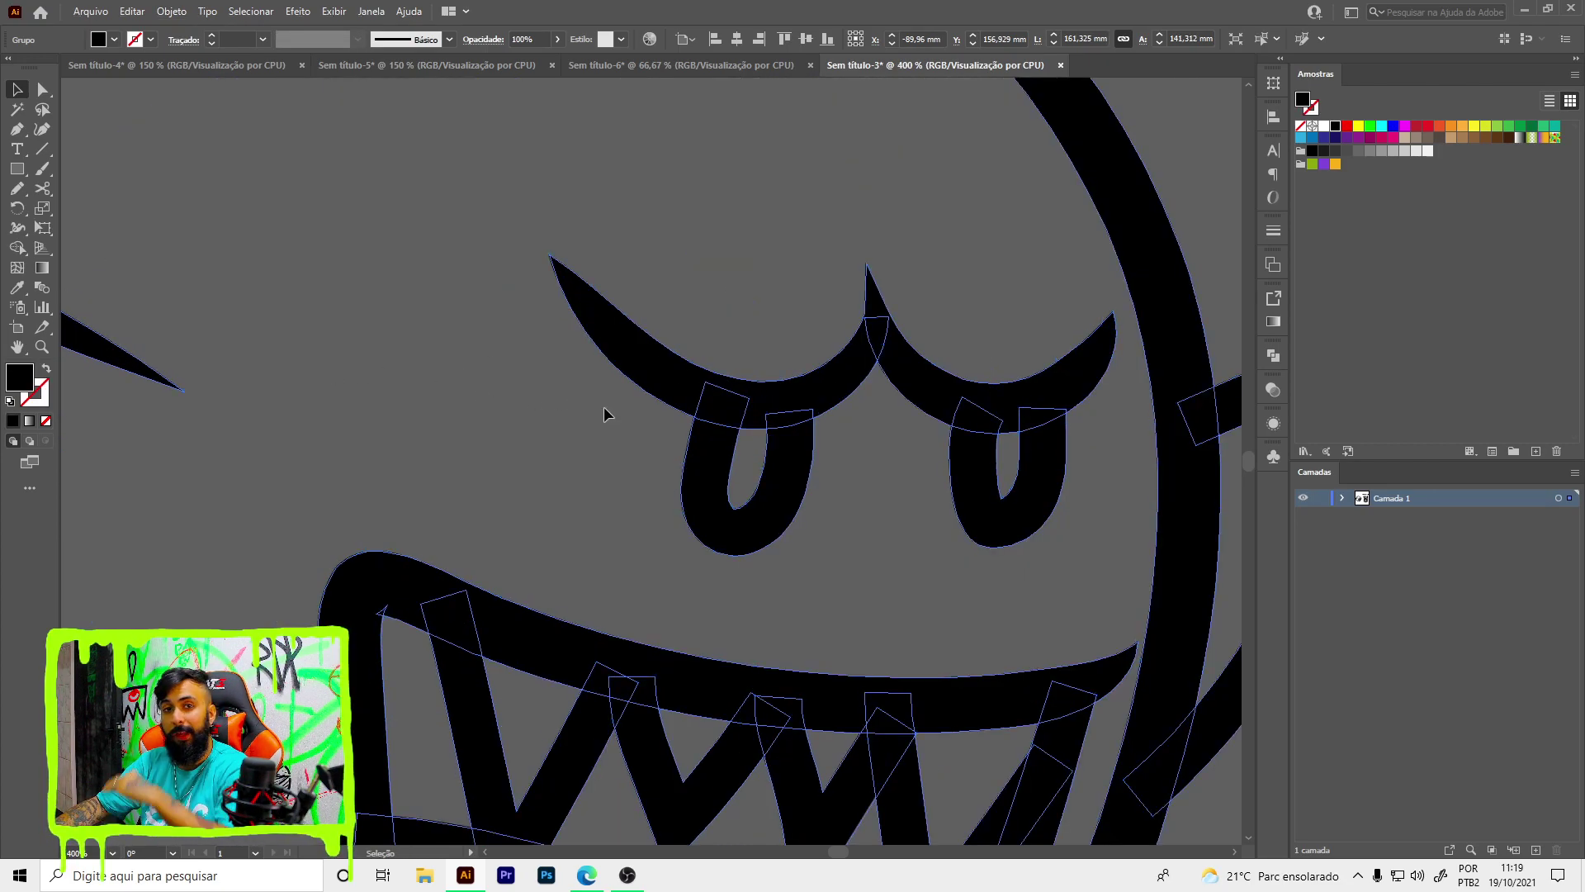
scroll(647, 404, "down", 1)
scroll(578, 408, "down", 2)
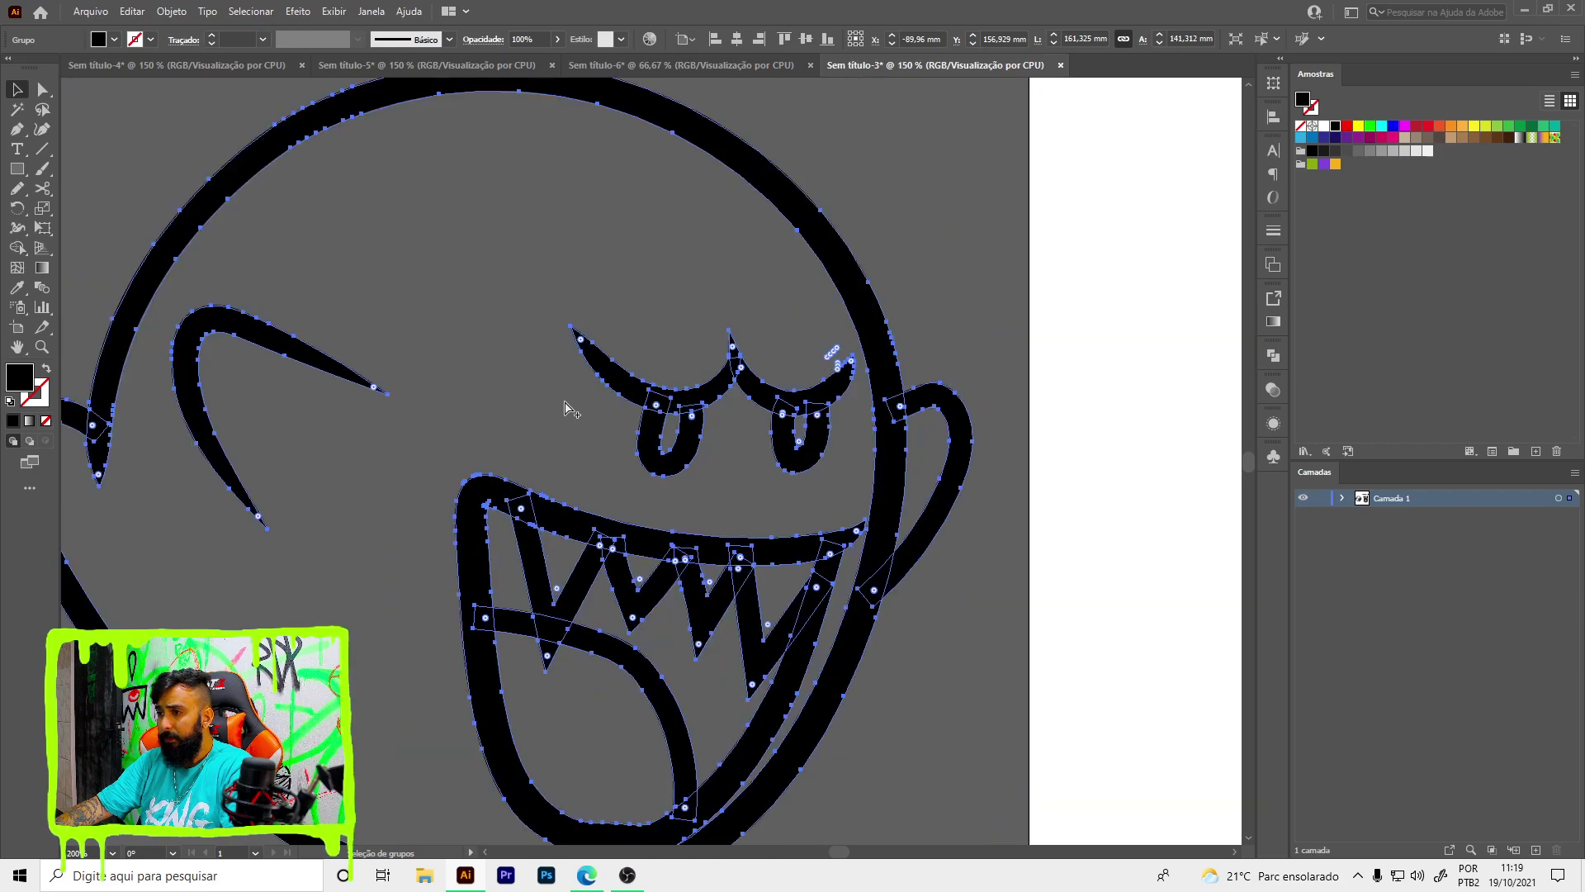
- Select the ghost's inner mouth path, then all artwork, and look for the Pathfinder panel
key("a")
scroll(505, 580, "up", 1)
left_click_drag(743, 661, 446, 388)
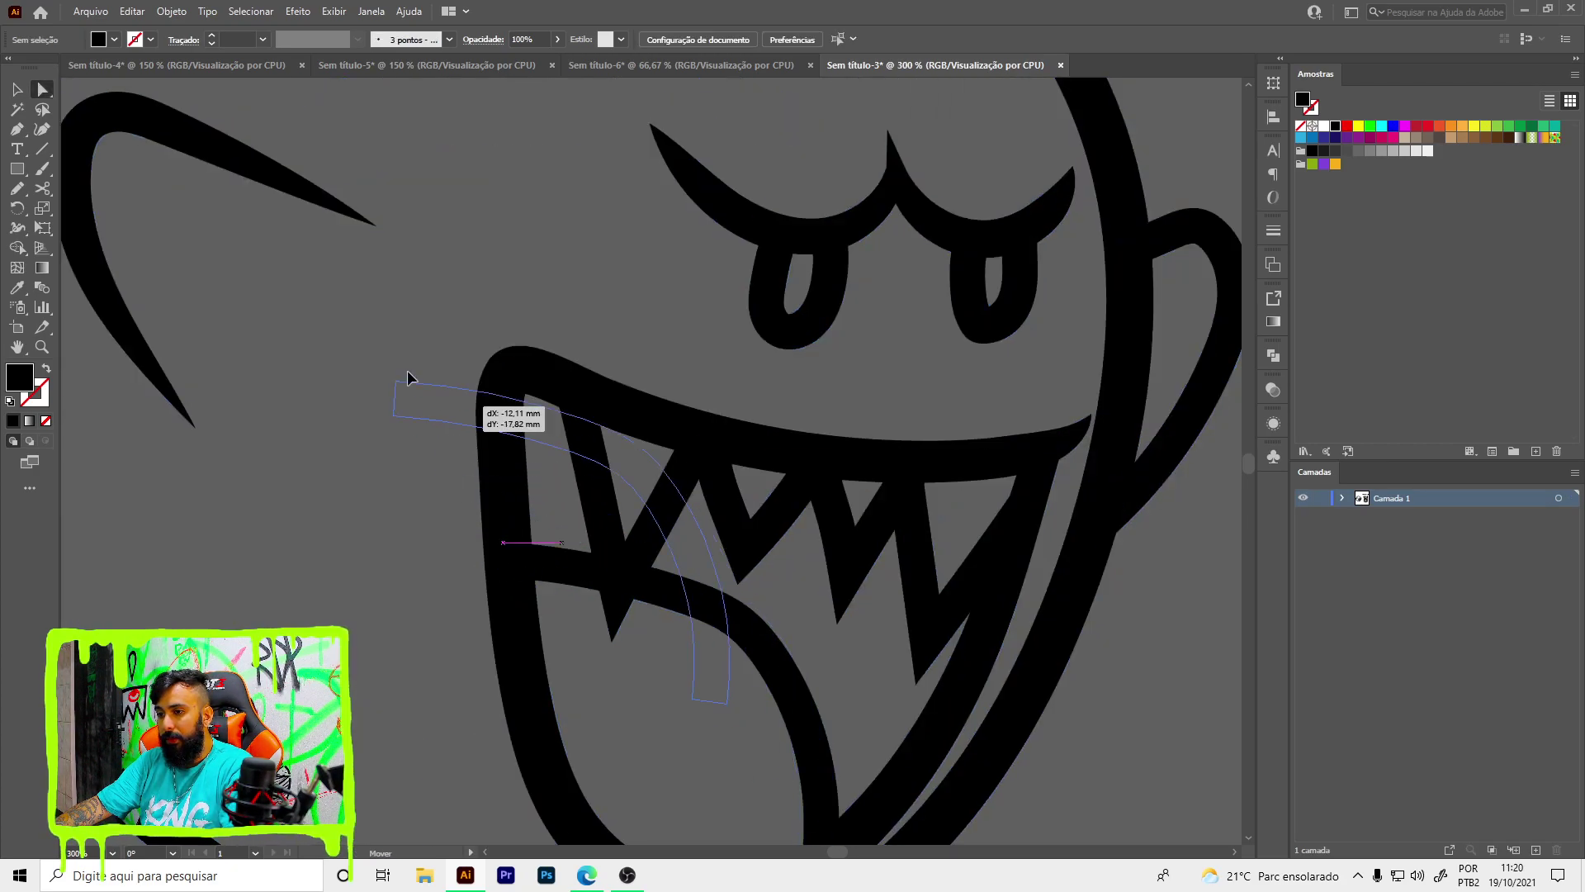
scroll(496, 412, "down", 2)
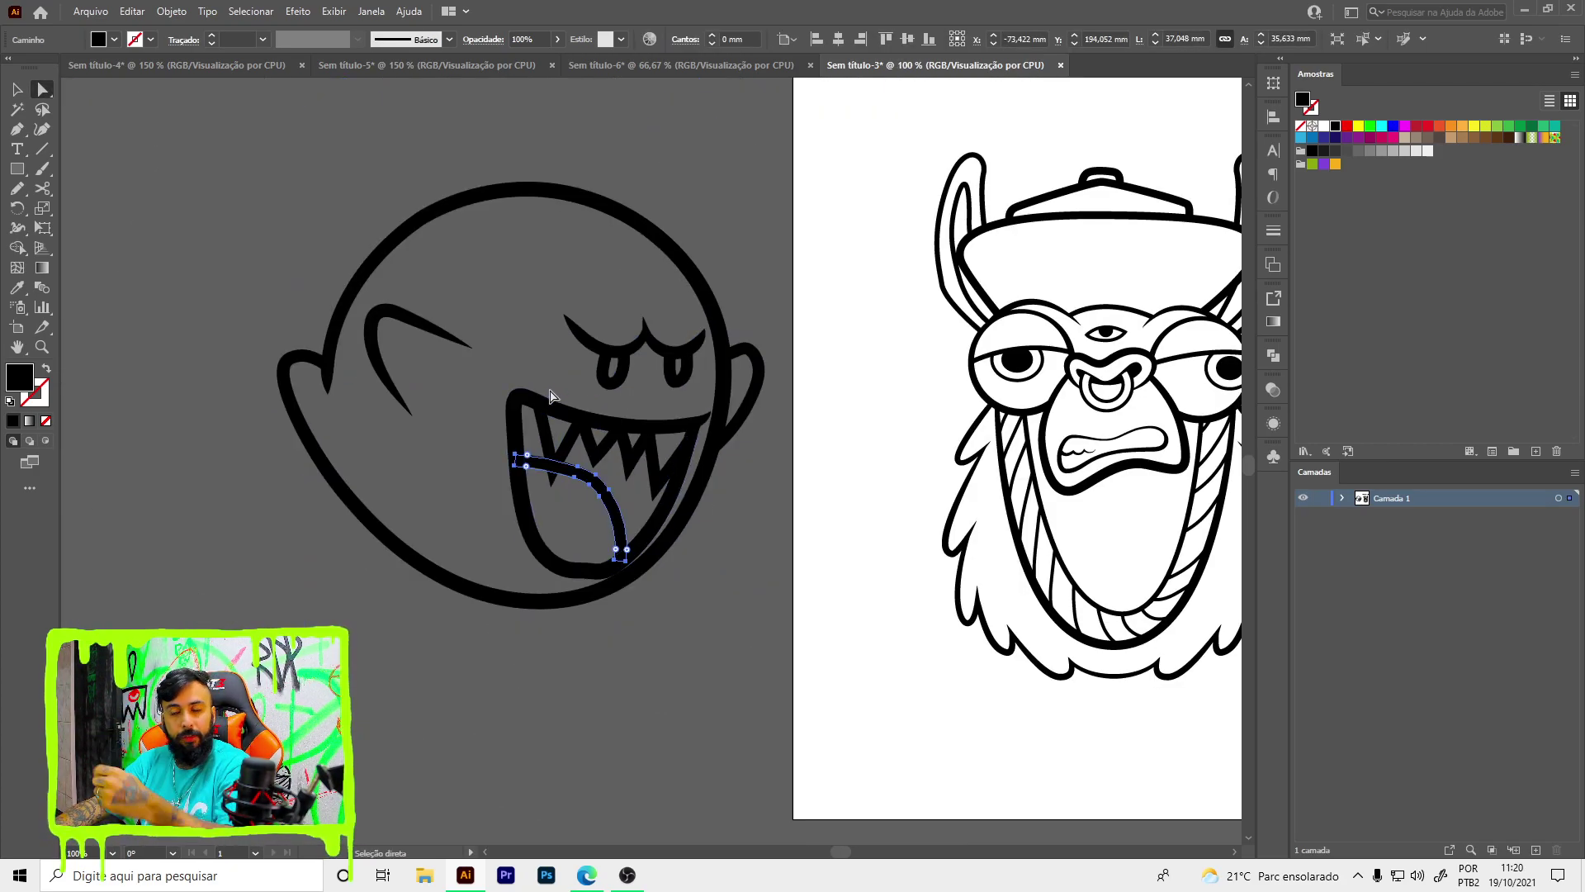
scroll(565, 413, "up", 1)
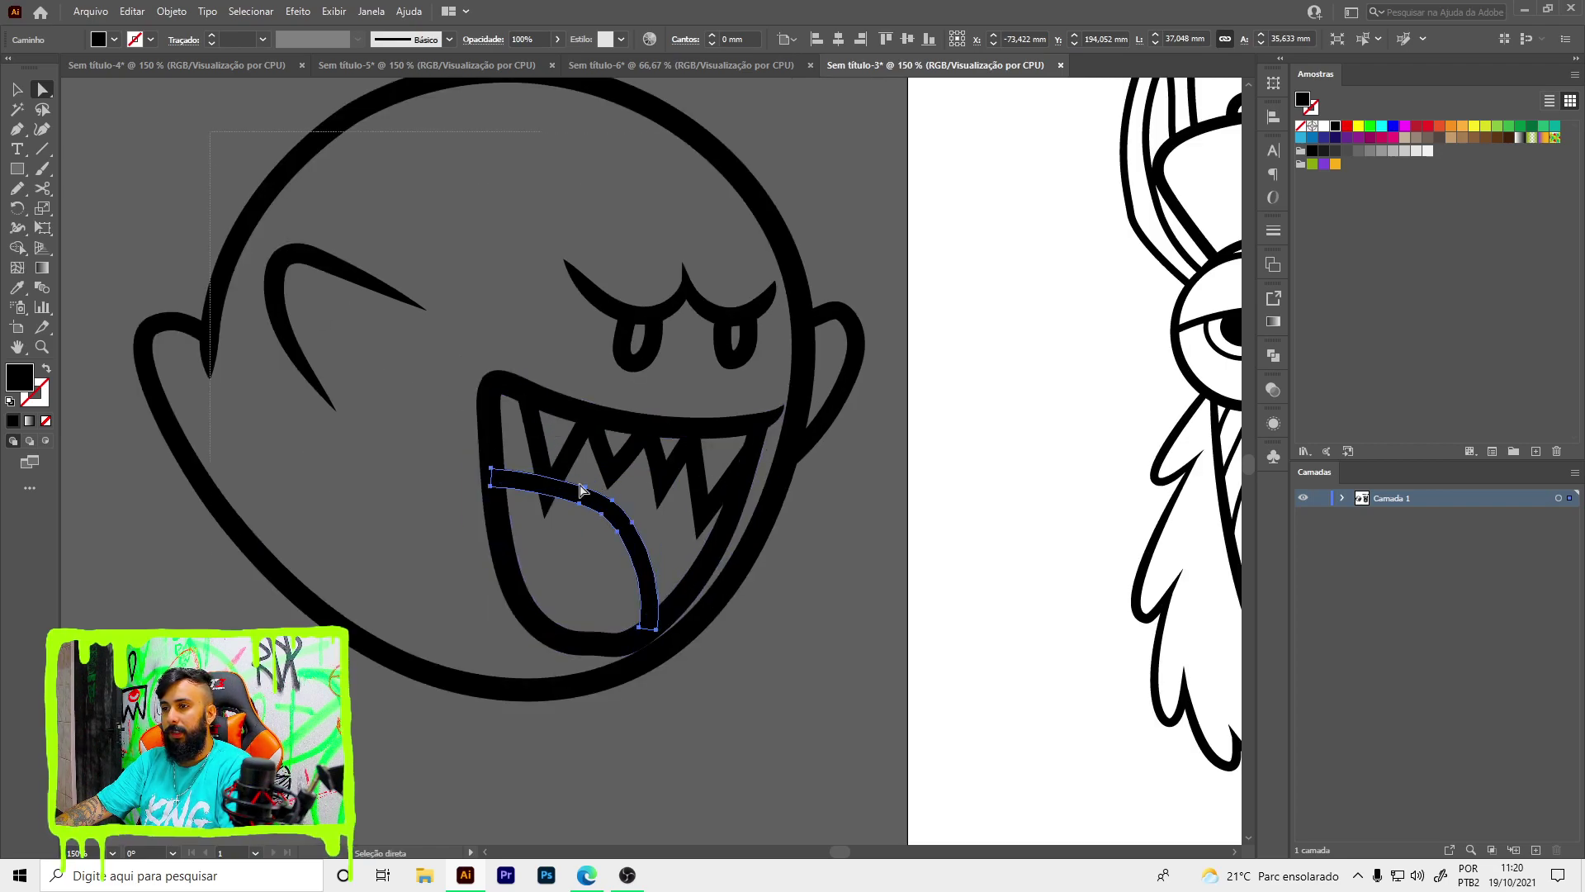
key("ctrl+a")
scroll(614, 555, "down", 1)
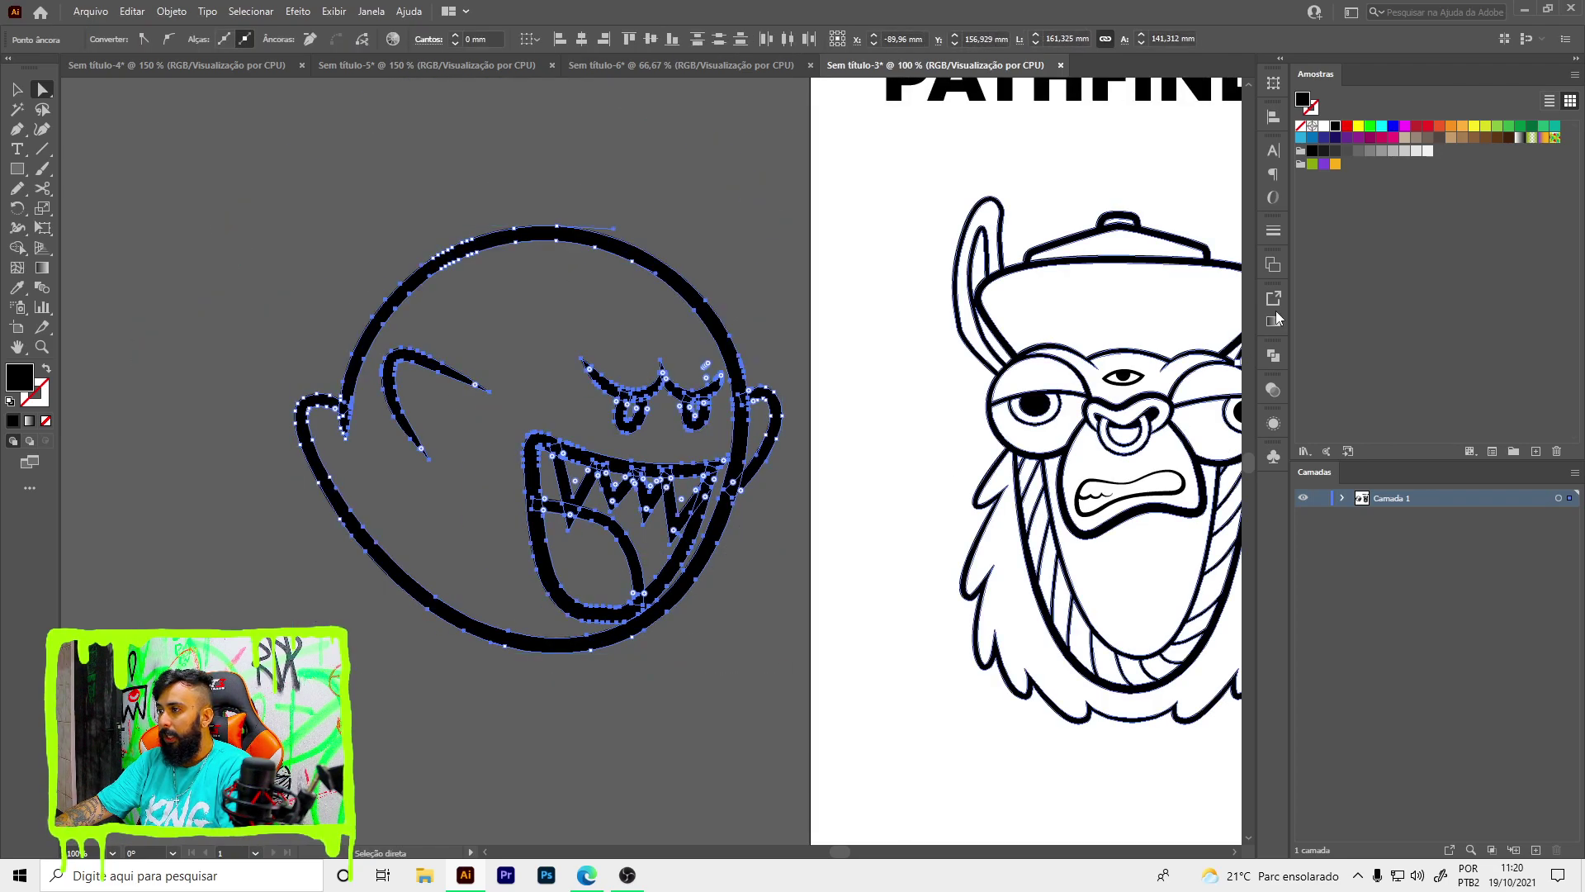
left_click(1269, 364)
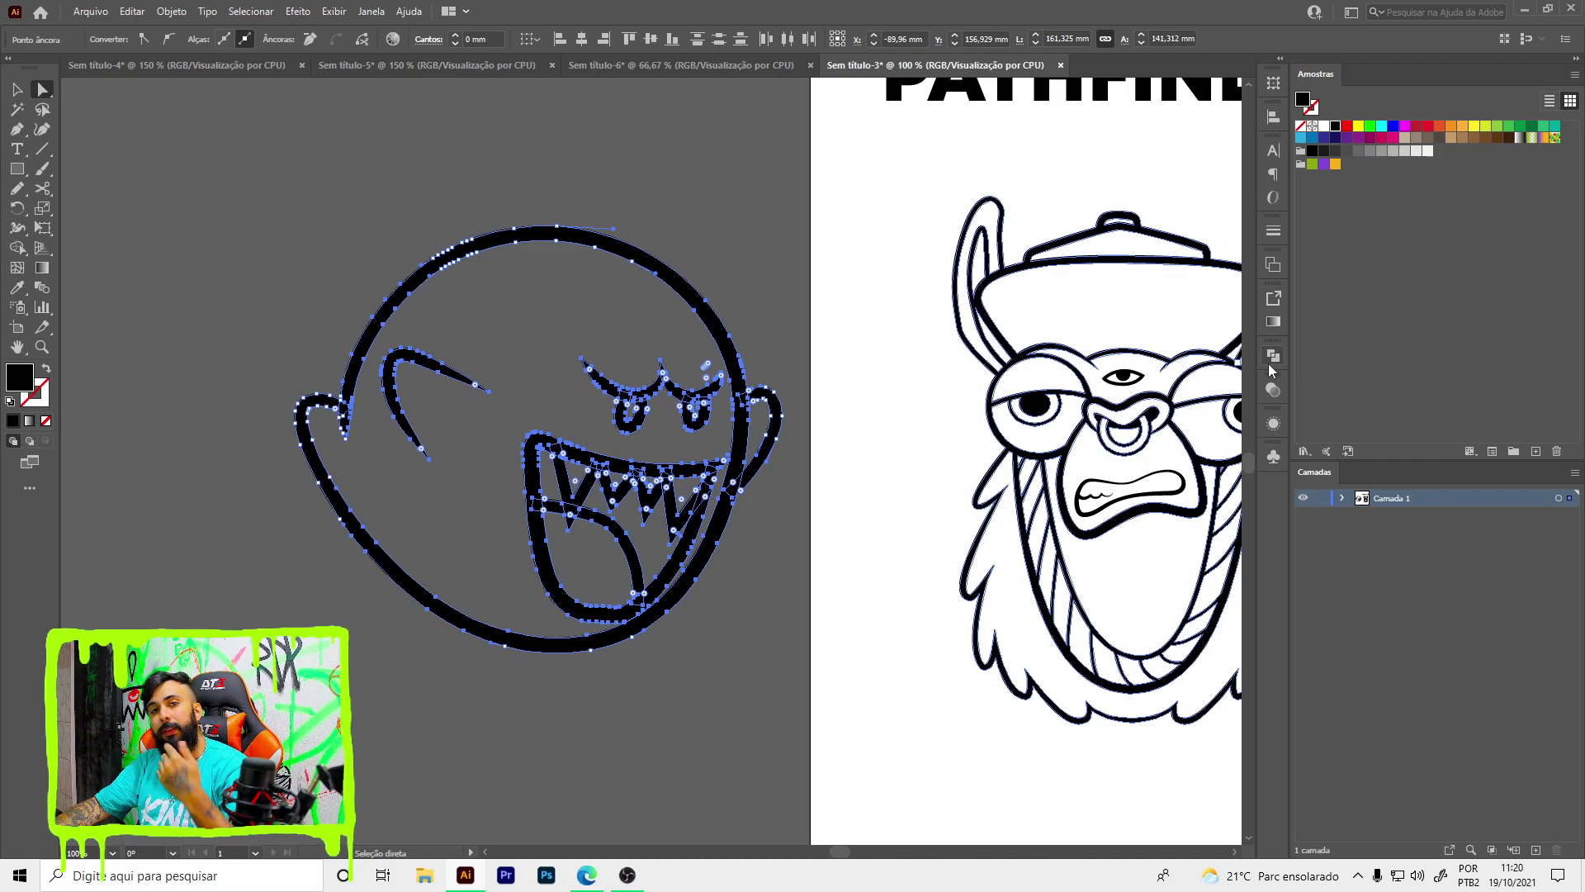
left_click(371, 11)
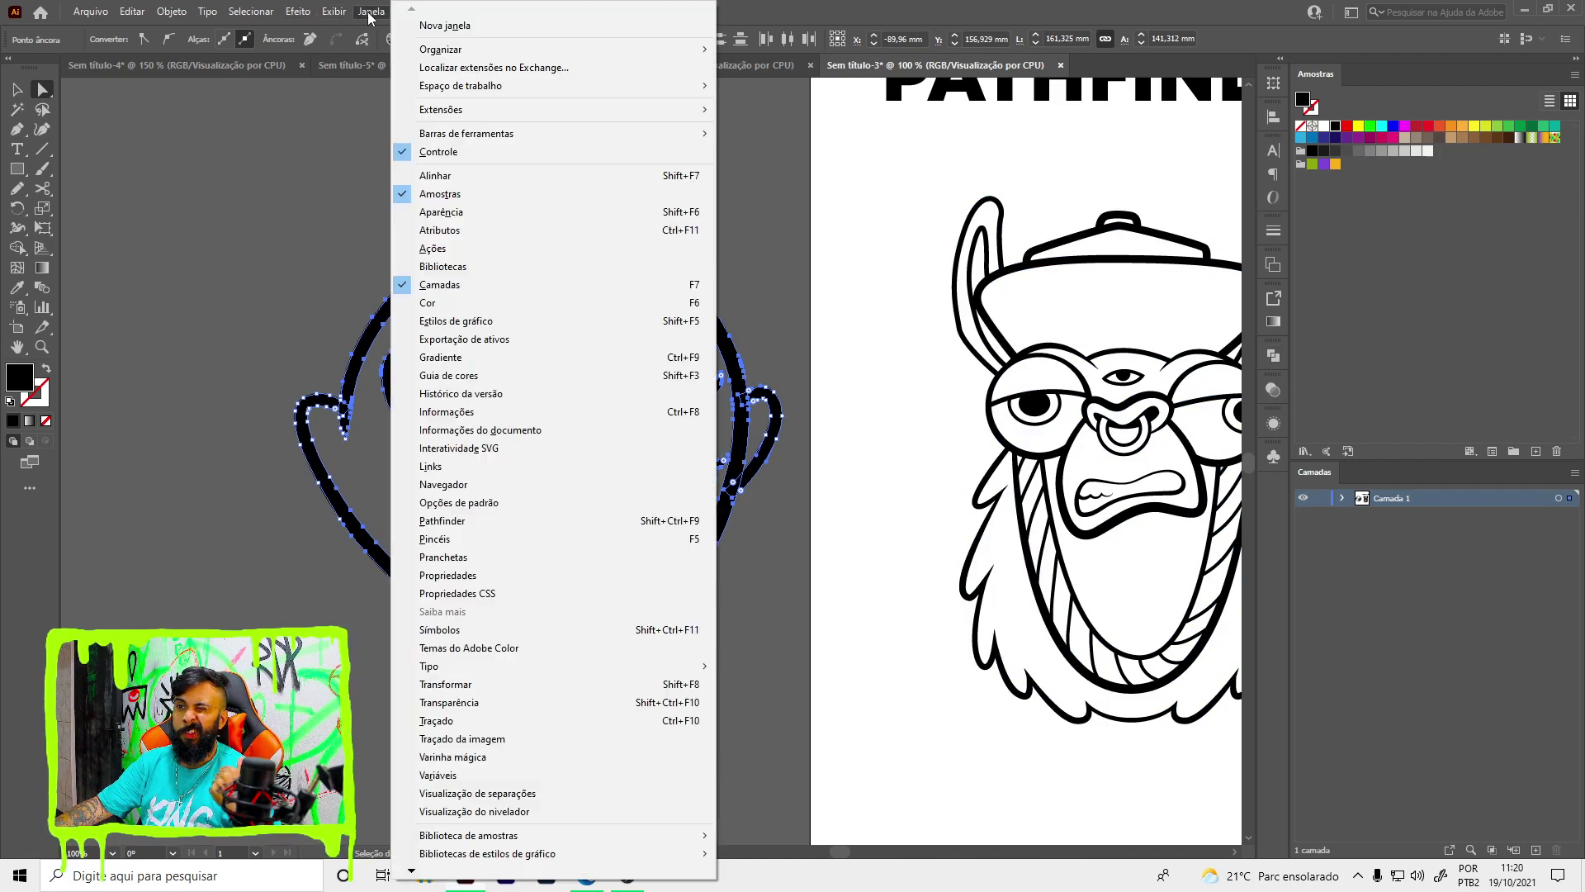
- Open the Pathfinder panel and Unite the ghost's paths
left_click(441, 521)
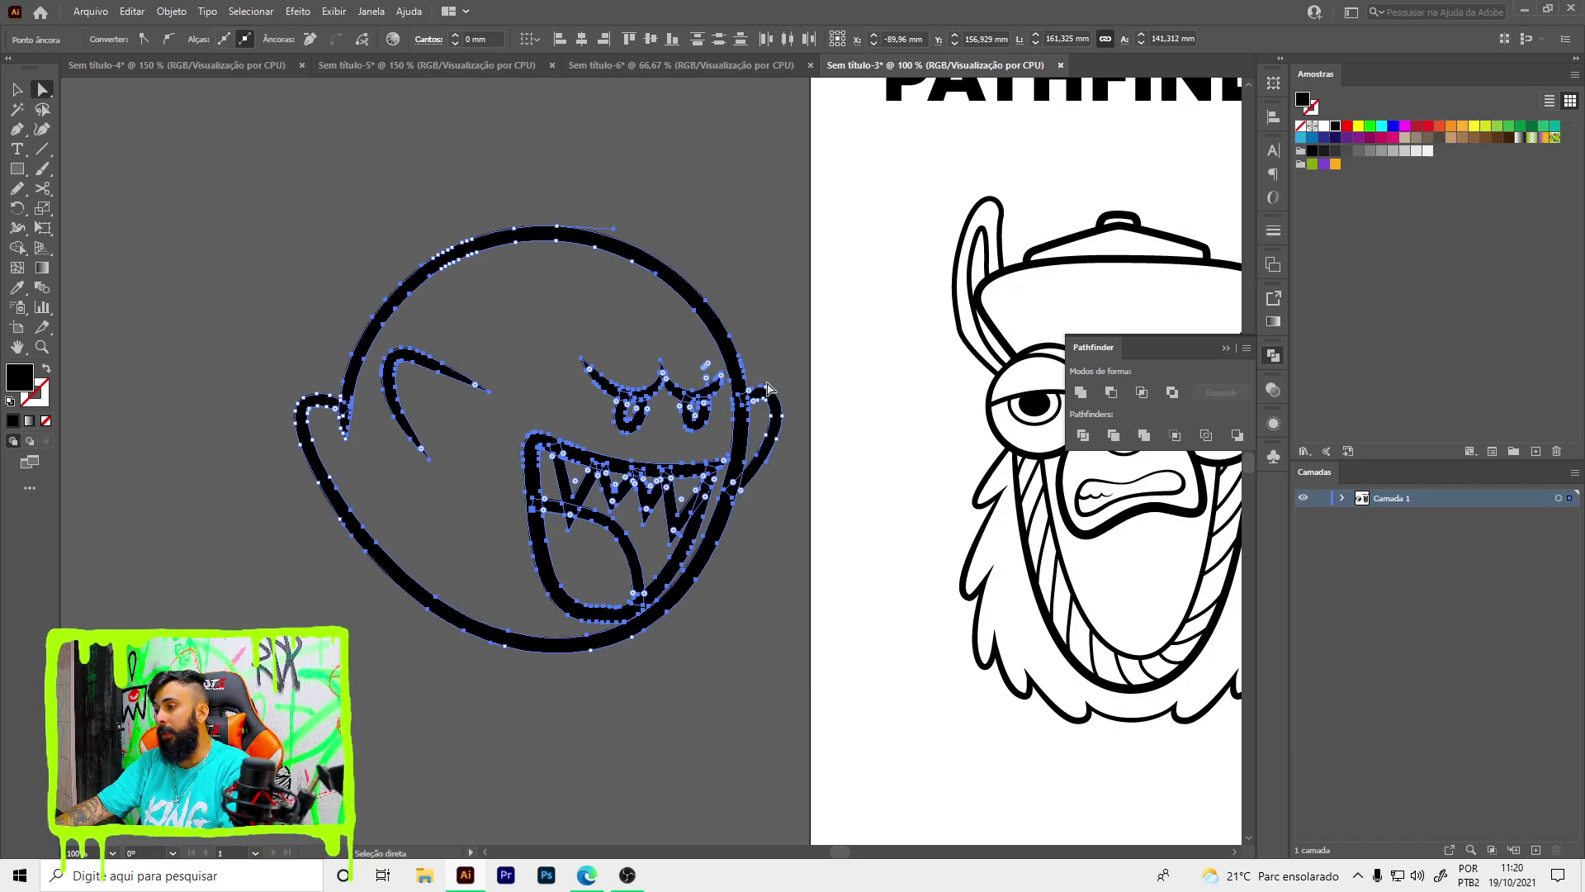
left_click_drag(768, 388, 603, 356)
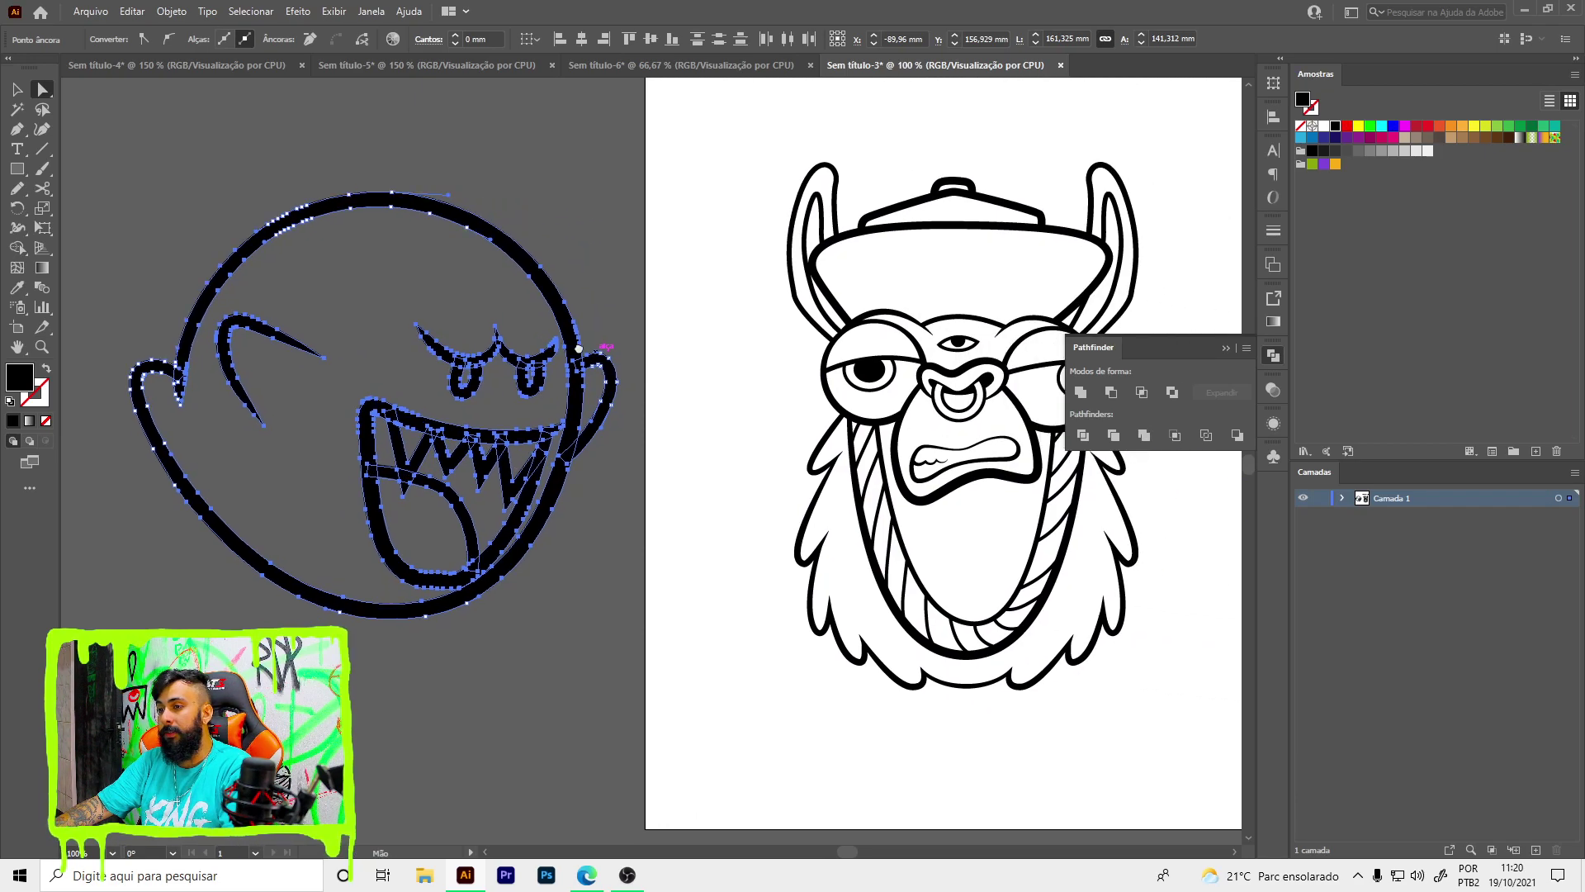
left_click(1077, 395)
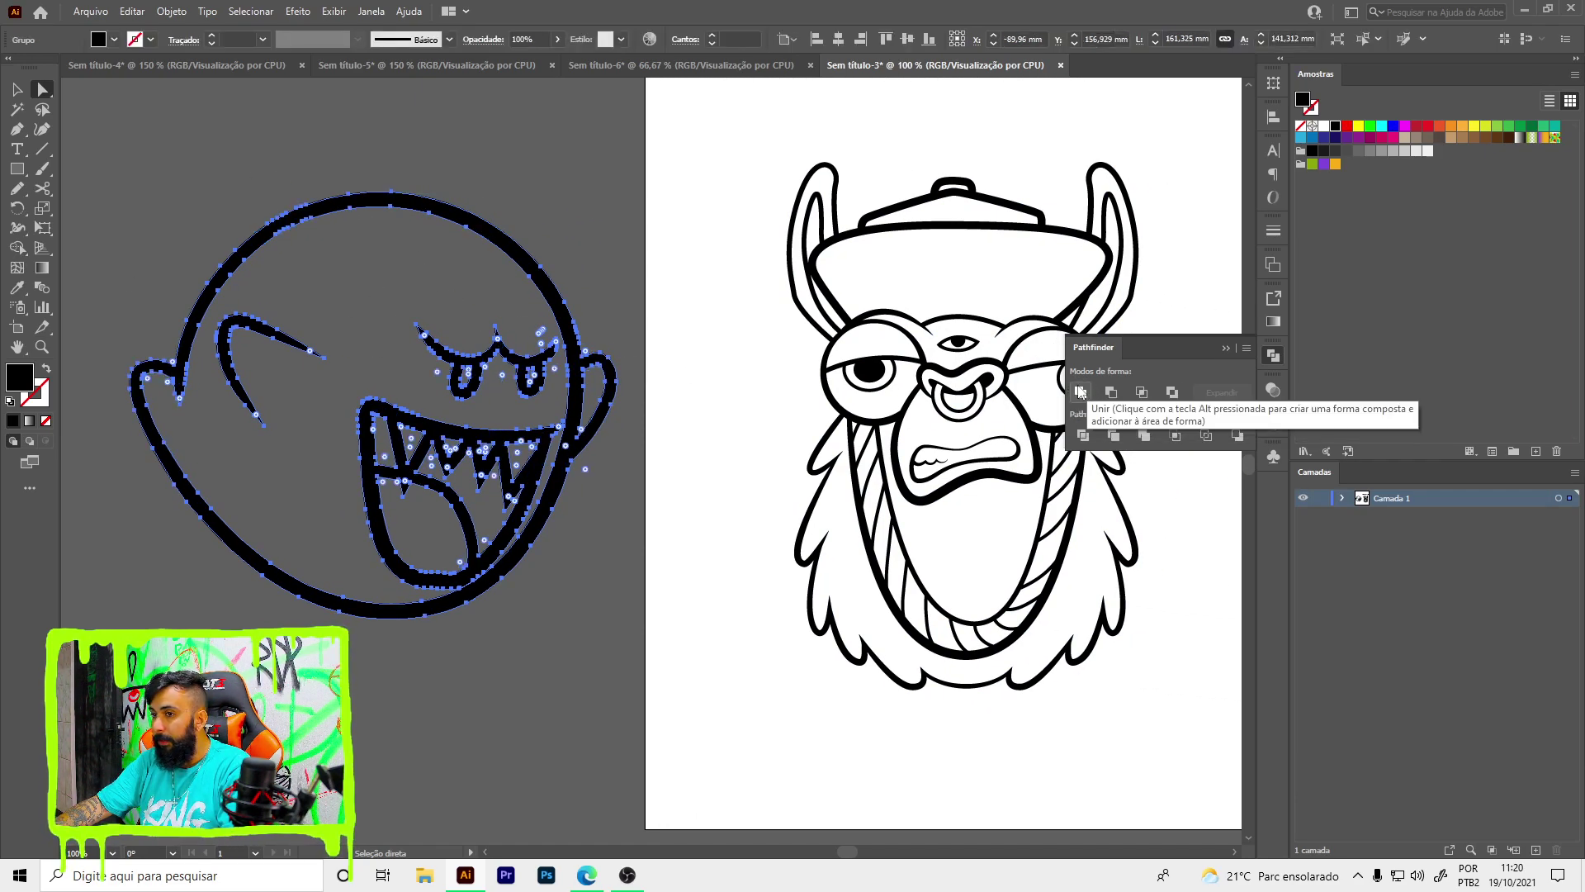
- Zoom into the ghost's mouth and select individual mouth and tooth paths
left_click(468, 670)
scroll(530, 425, "up", 5)
left_click(602, 453)
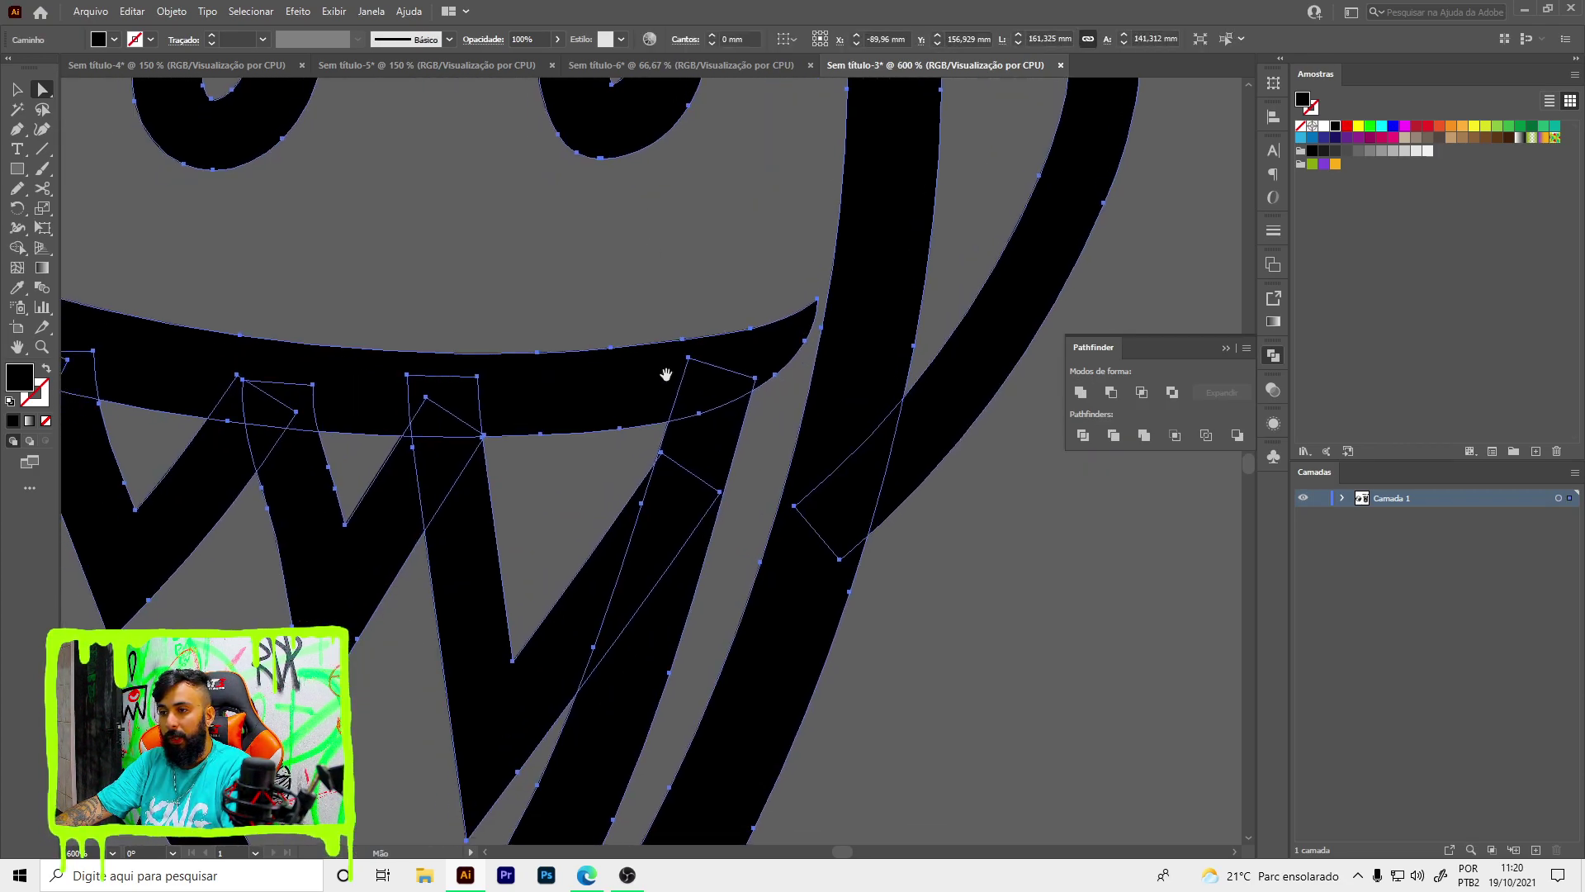
left_click(513, 531)
left_click(347, 600)
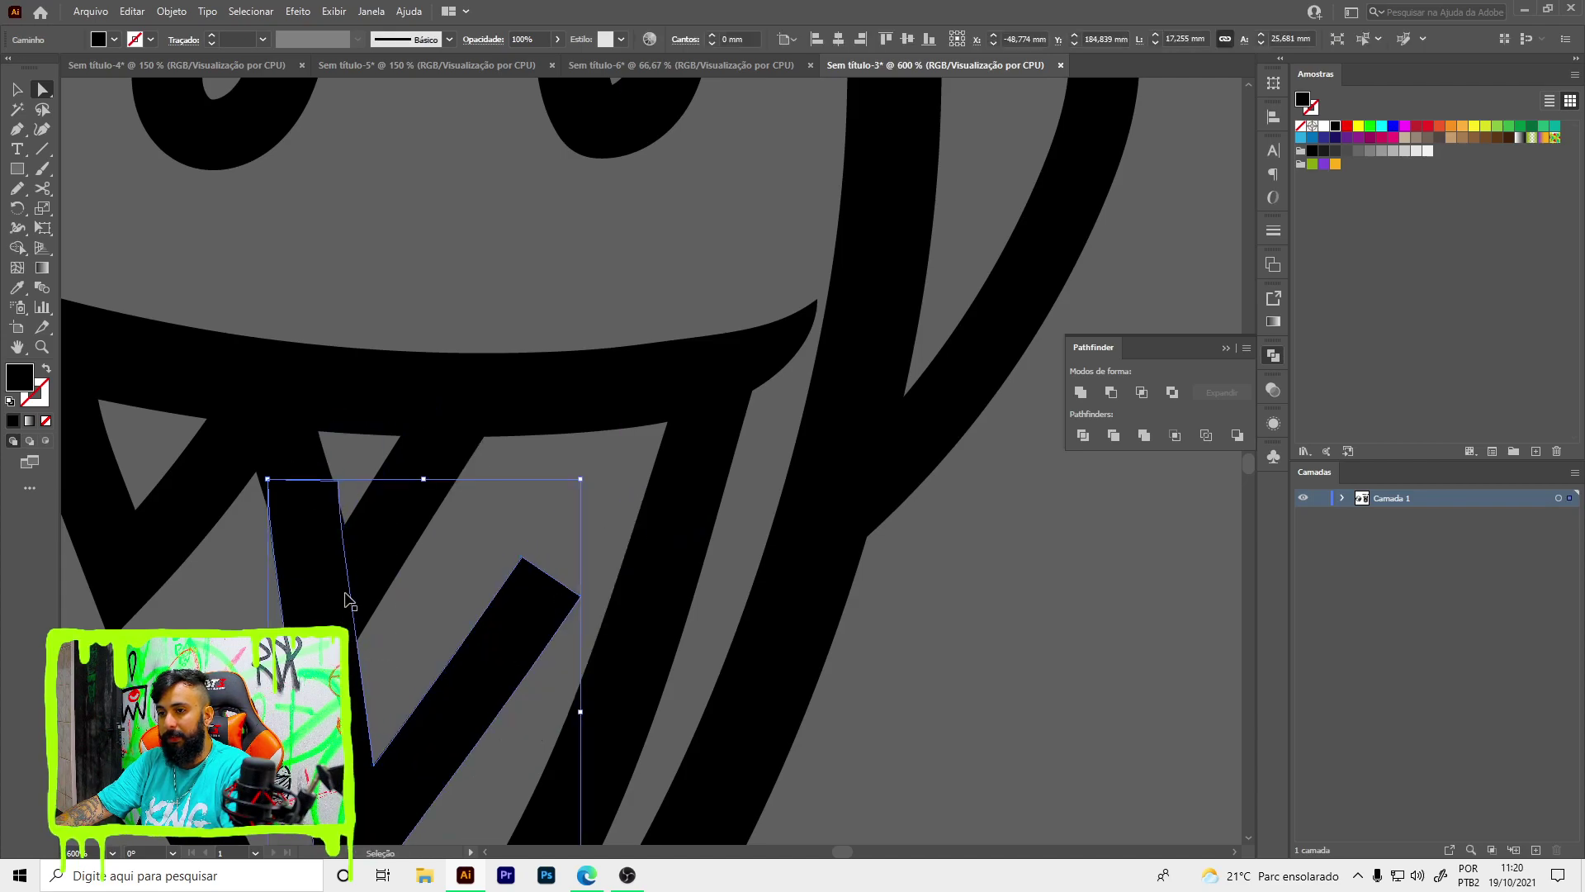
scroll(347, 600, "down", 3)
left_click_drag(365, 620, 506, 531)
scroll(506, 531, "down", 3)
- Select the whole ghost group and Unite its overlapping shapes into one outline
key("ctrl+a")
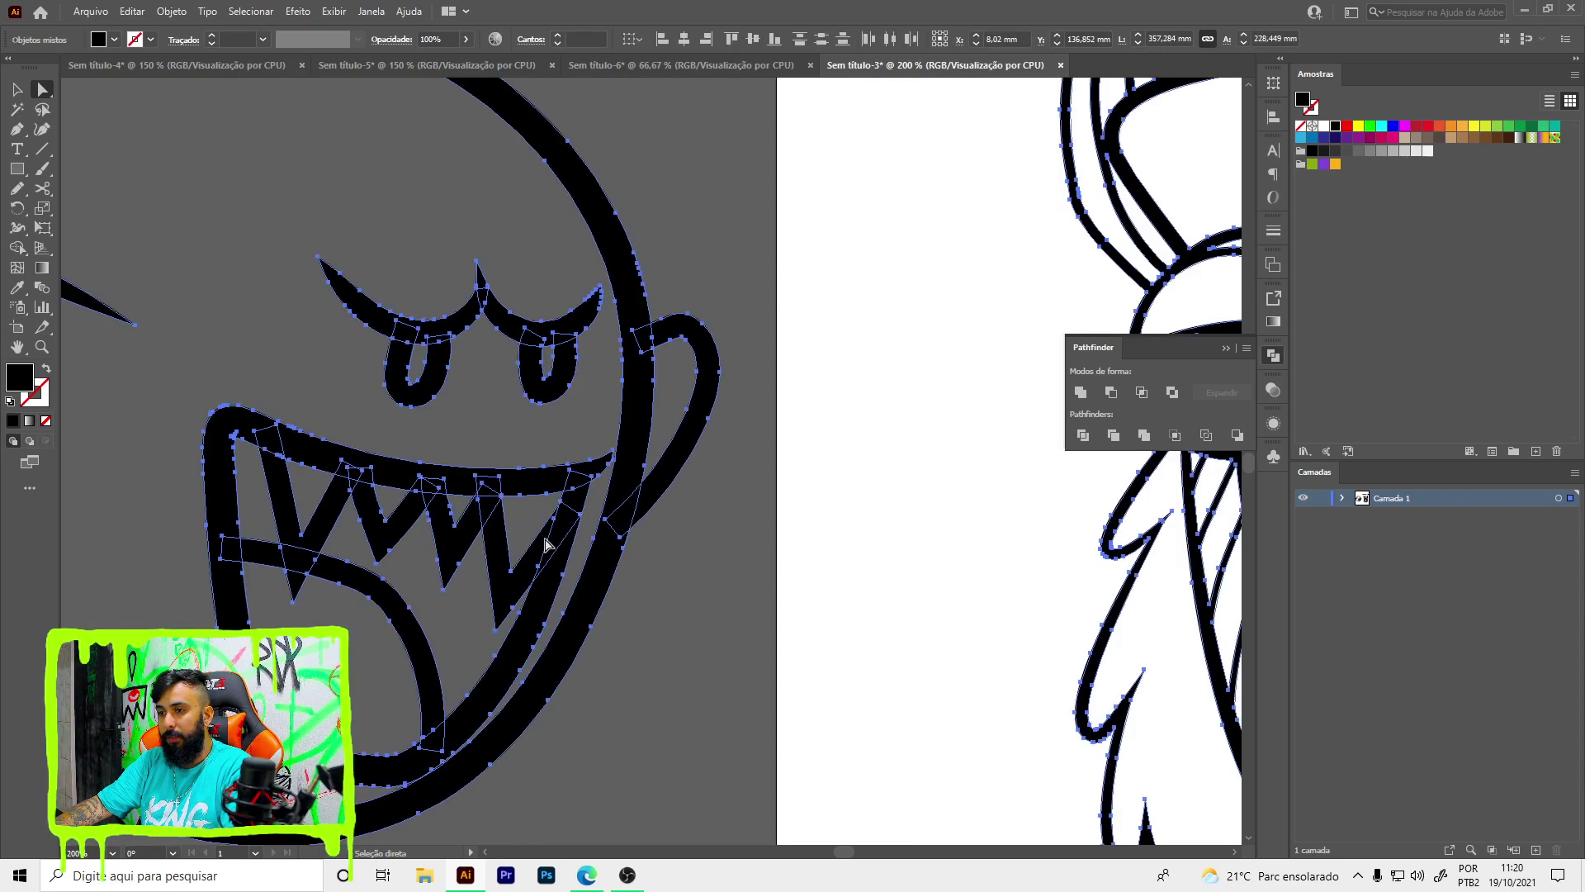
scroll(545, 541, "down", 3)
key("v")
left_click(727, 248)
left_click(536, 528)
scroll(851, 454, "up", 5)
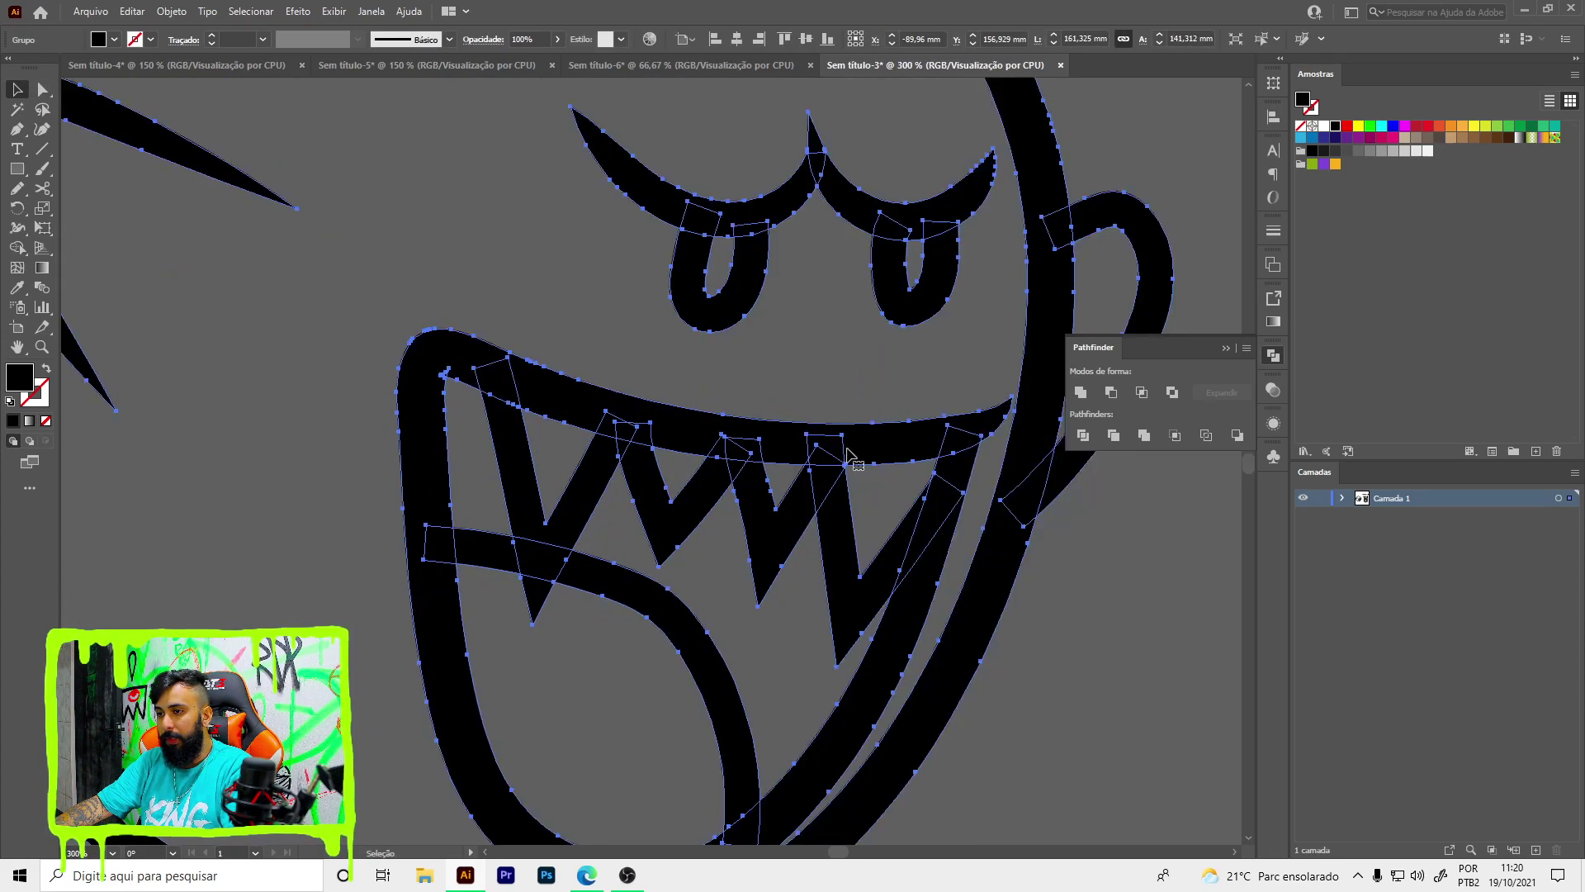
left_click(1080, 393)
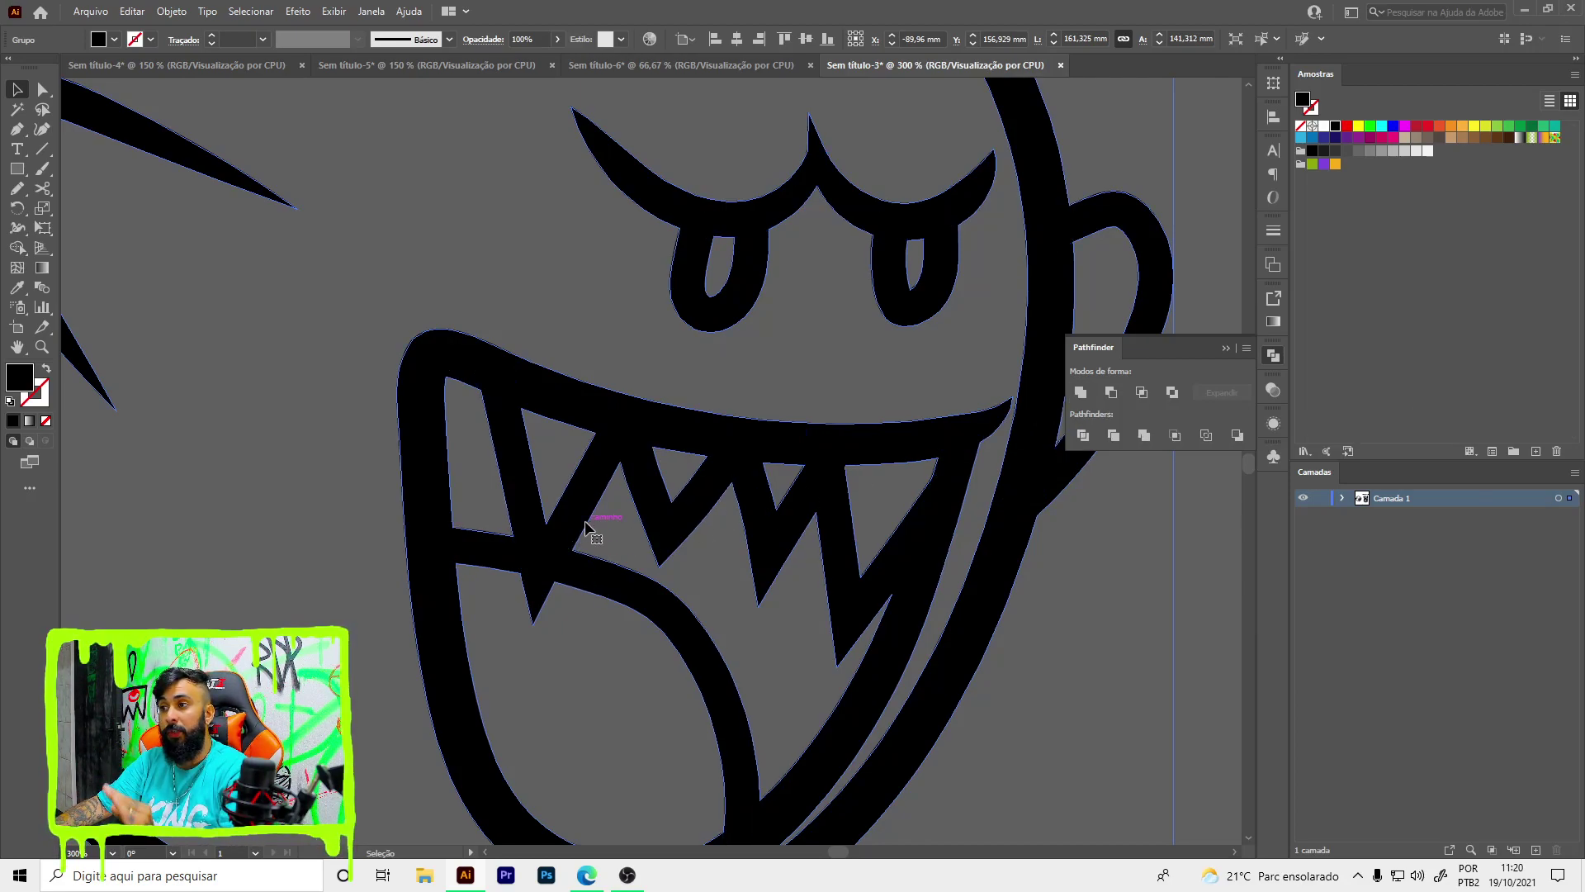
- Select the llama drawing, reopen Pathfinder, then zoom out and clear the selection
scroll(529, 570, "down", 4)
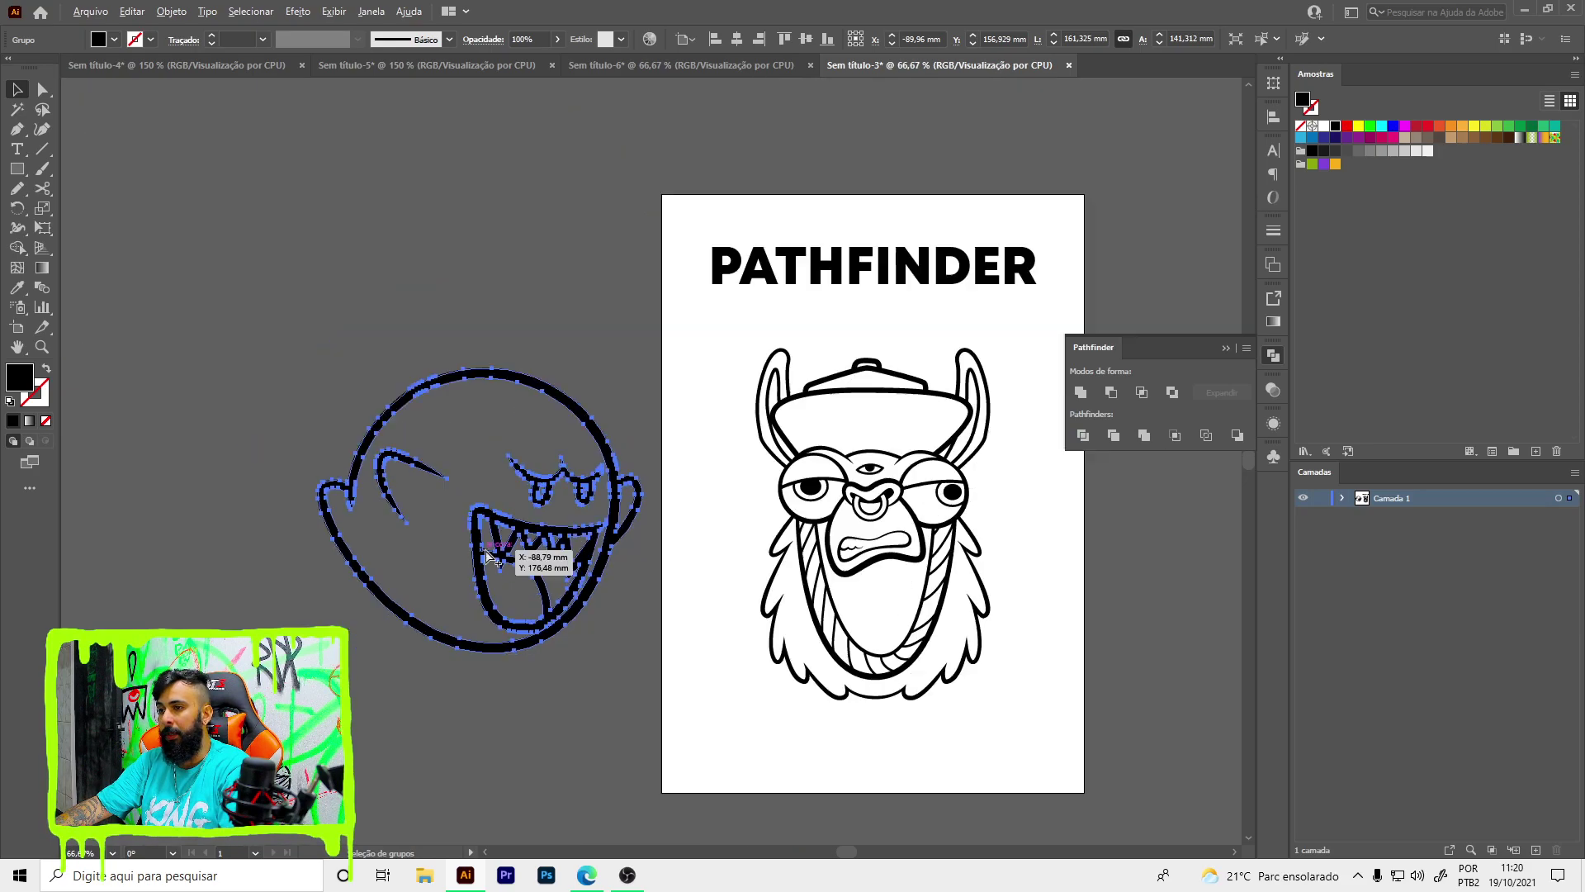
scroll(661, 555, "up", 1)
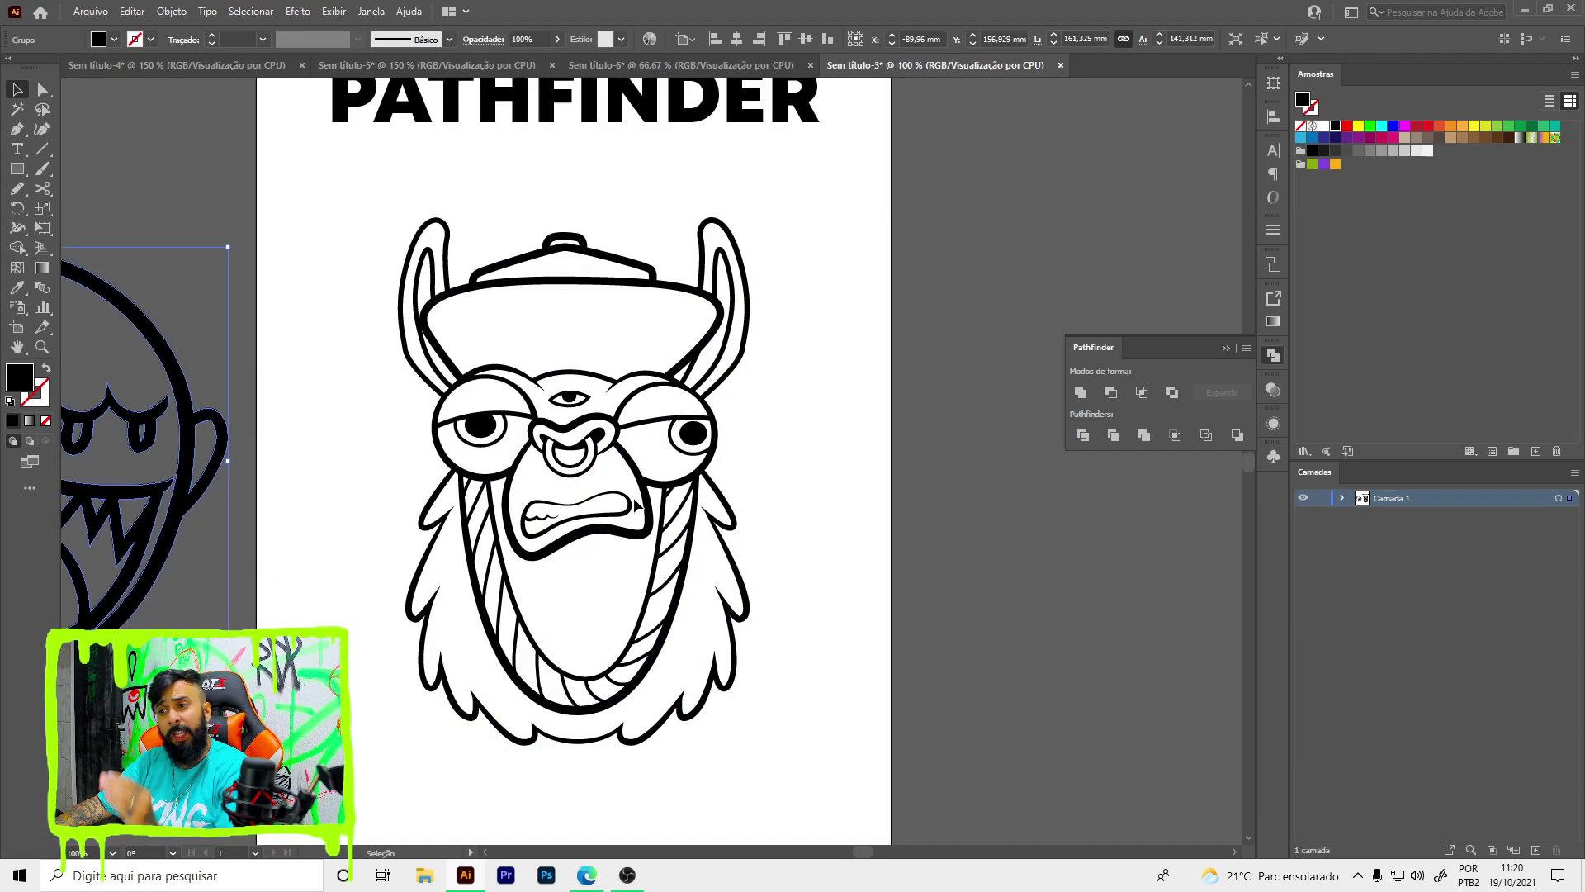
scroll(647, 453, "up", 1)
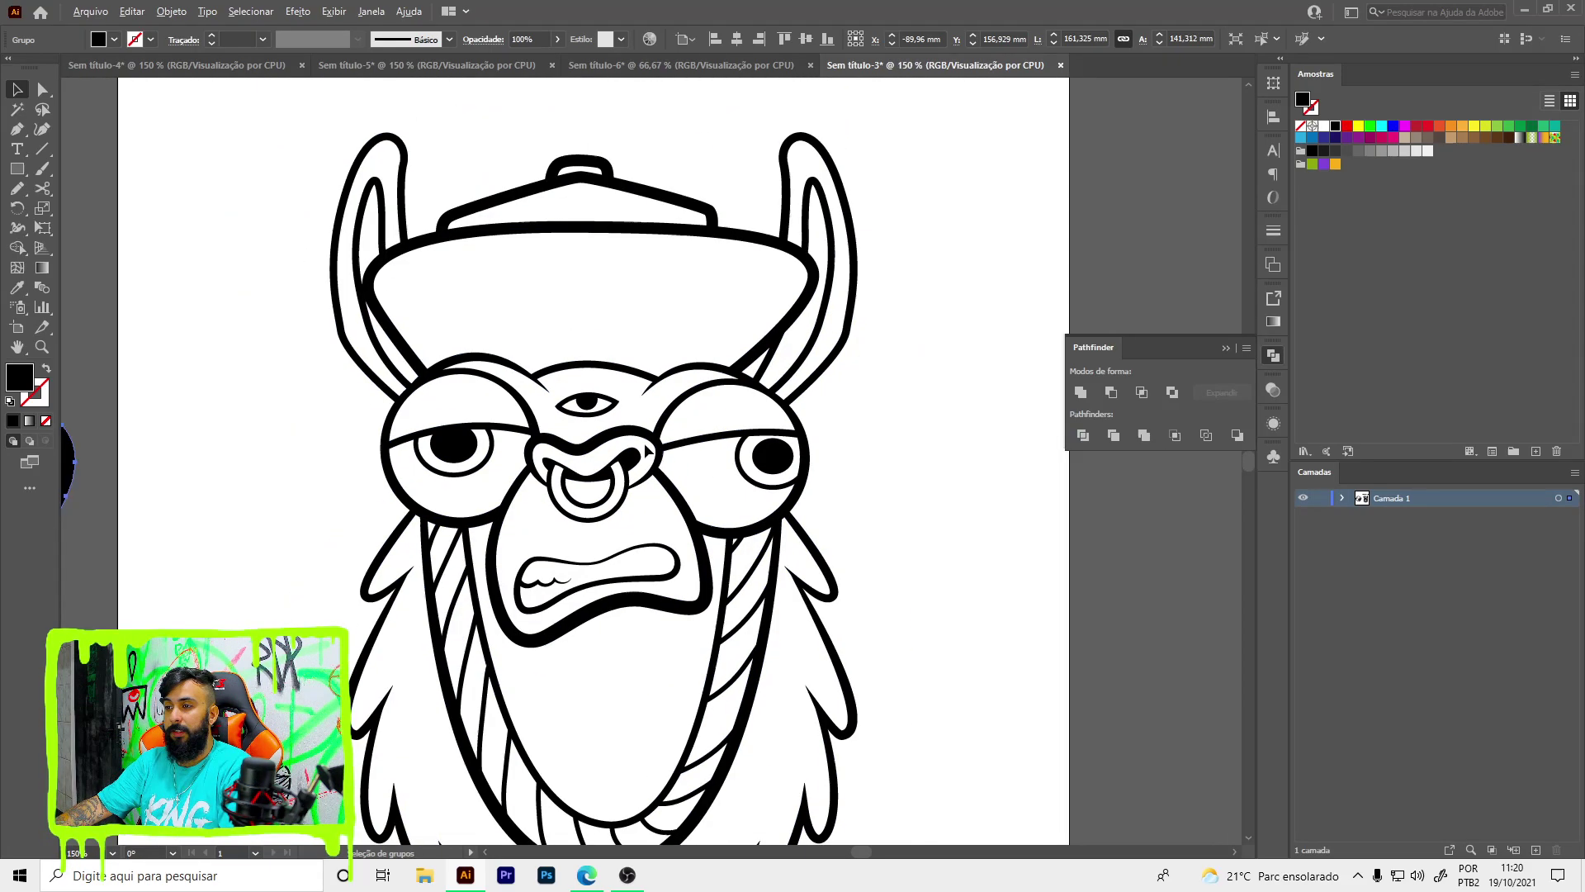
left_click(1226, 348)
left_click(793, 384)
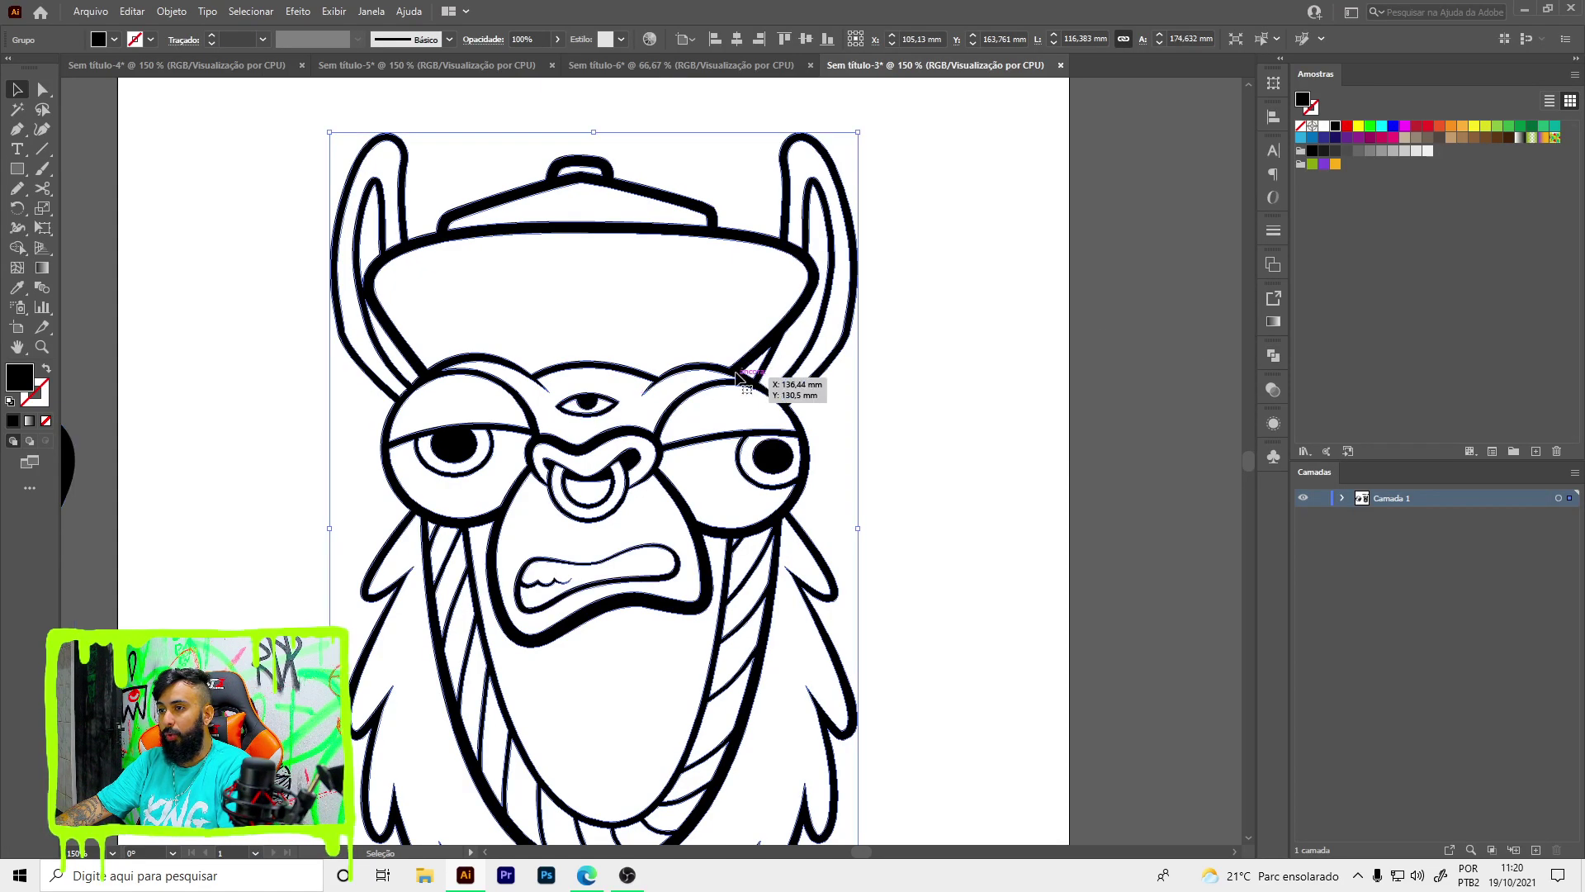
left_click(1274, 357)
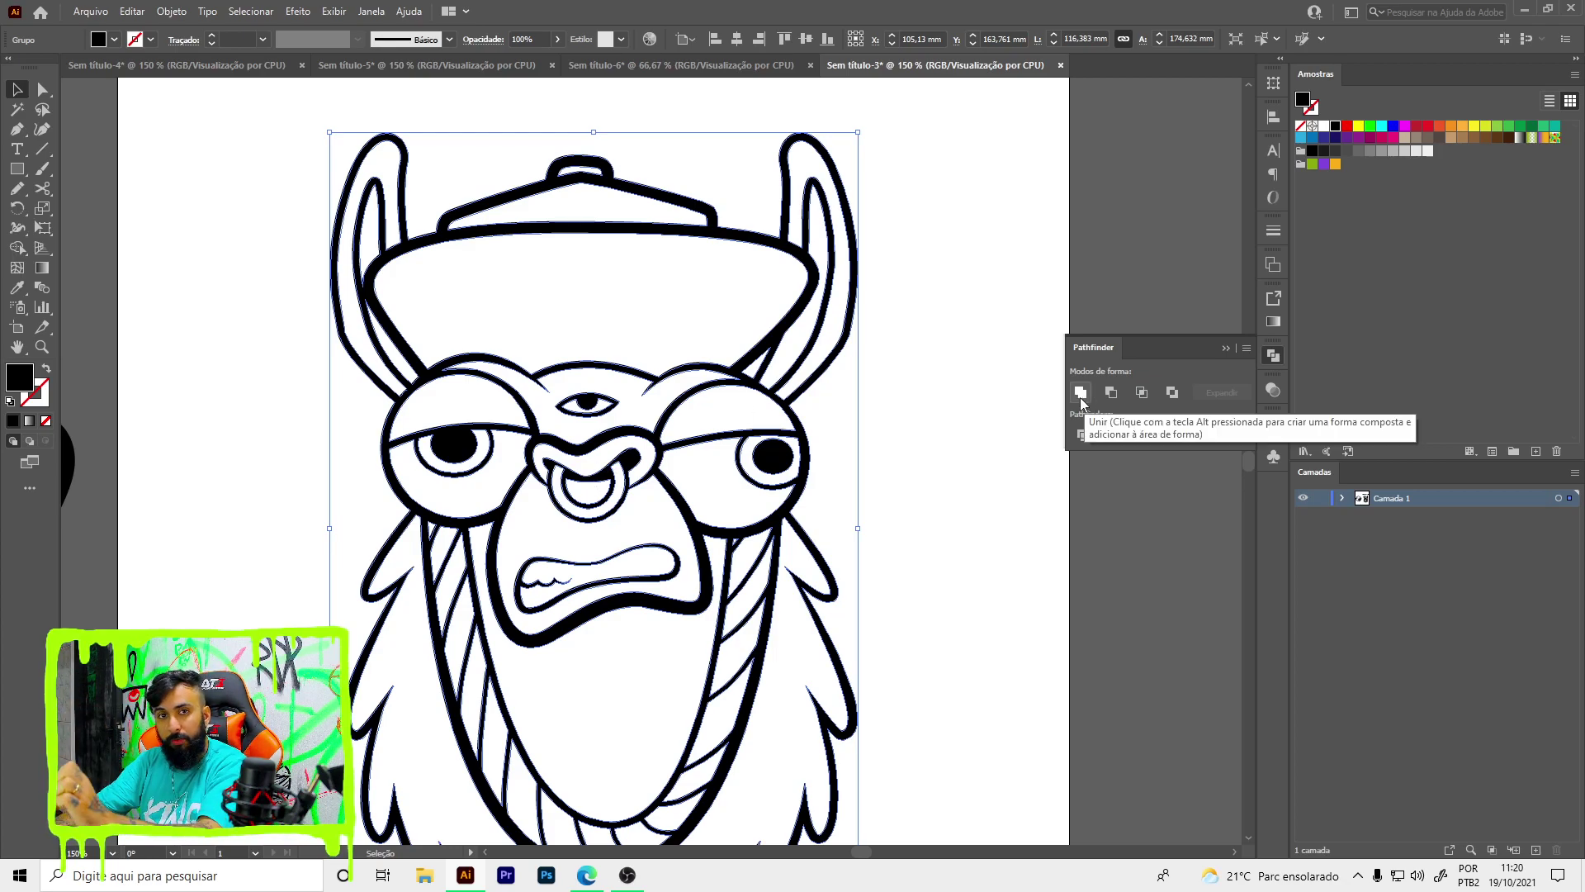
key("ctrl+minus")
key("ctrl+minus")
left_click(854, 477)
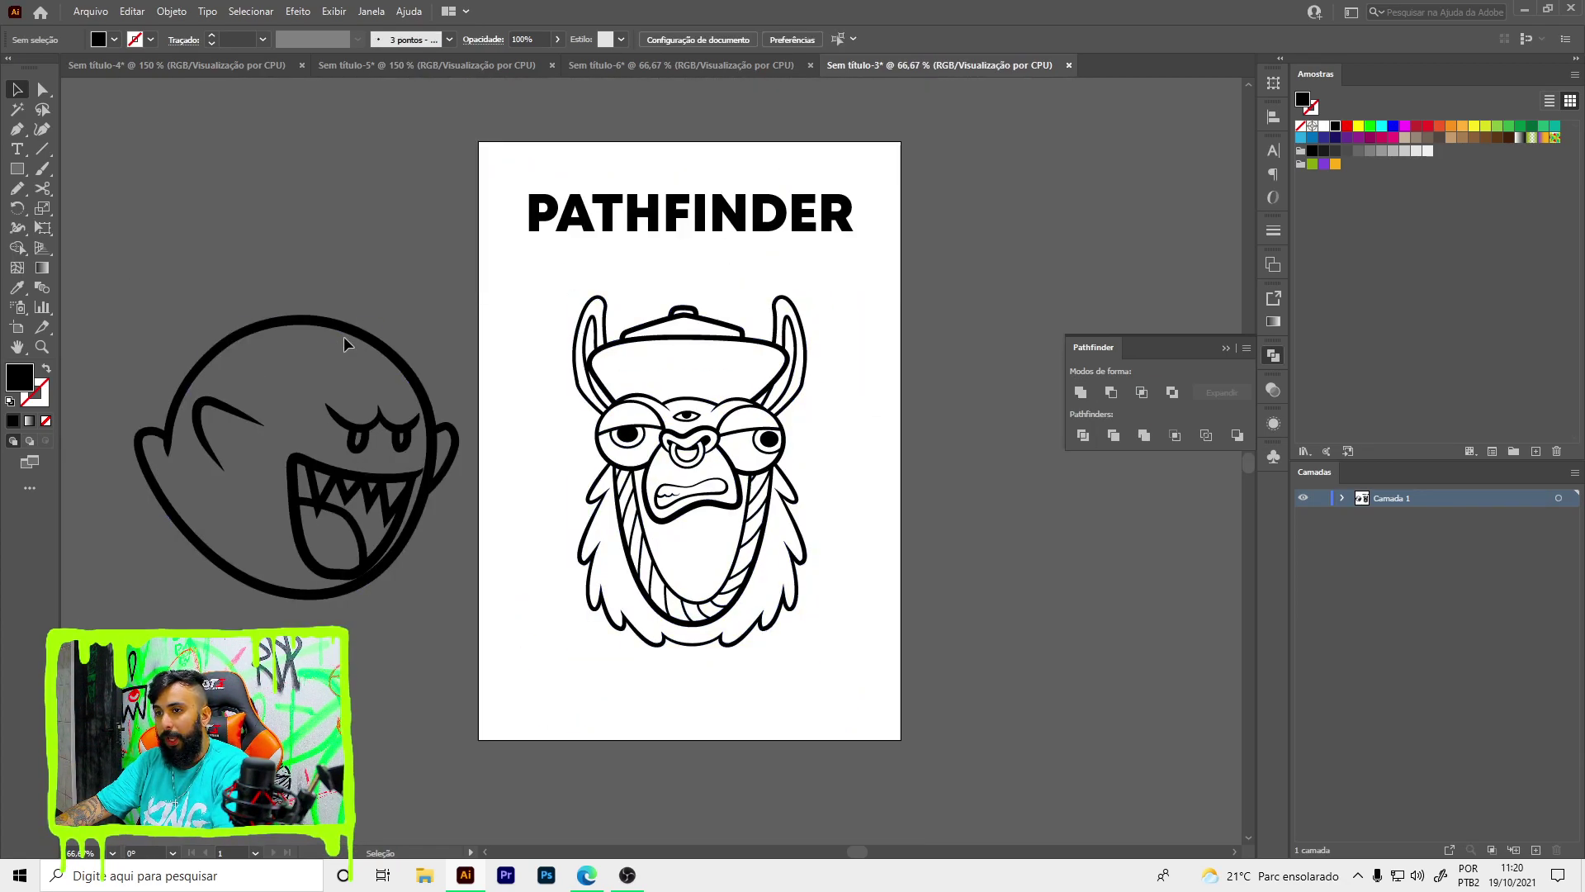
- Delete the ghost and draw a red-filled rectangle over the llama
left_click(344, 331)
key("Delete")
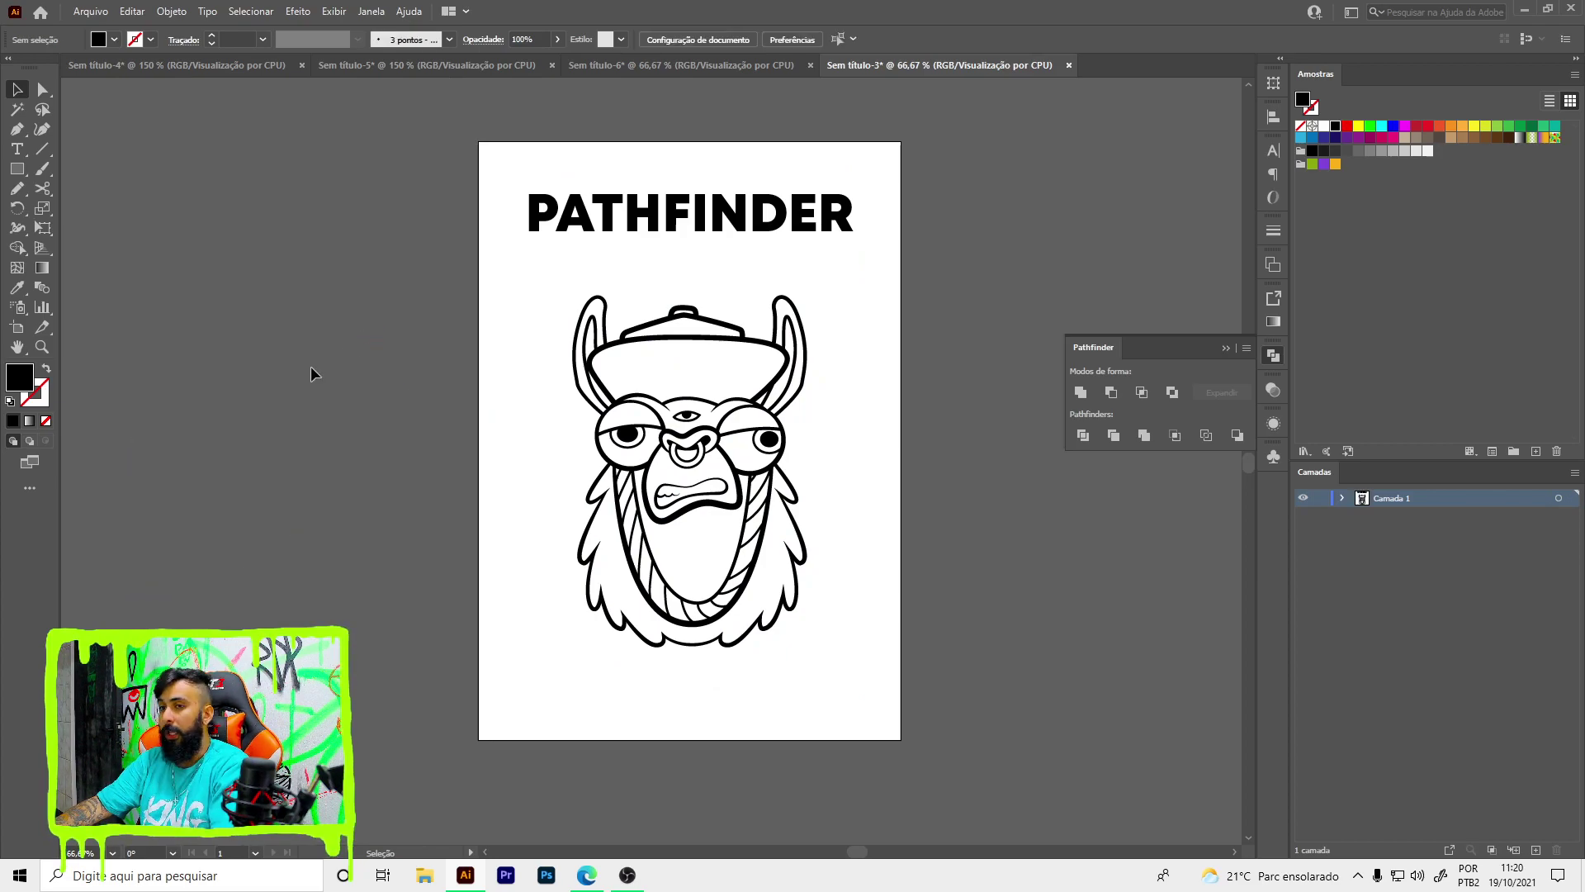
left_click(16, 169)
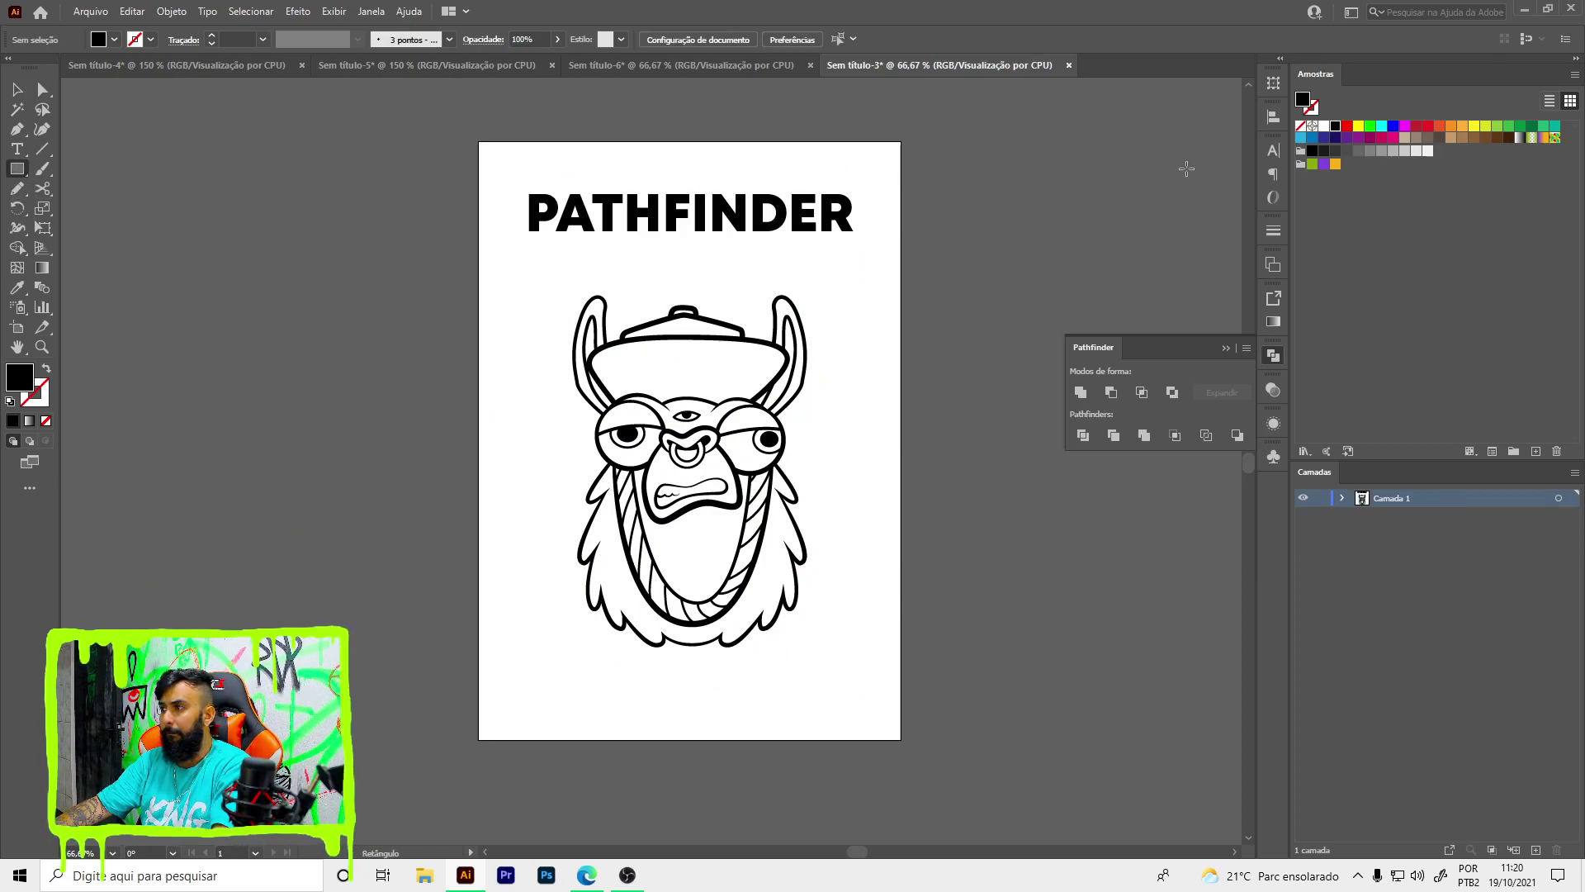
left_click(1347, 127)
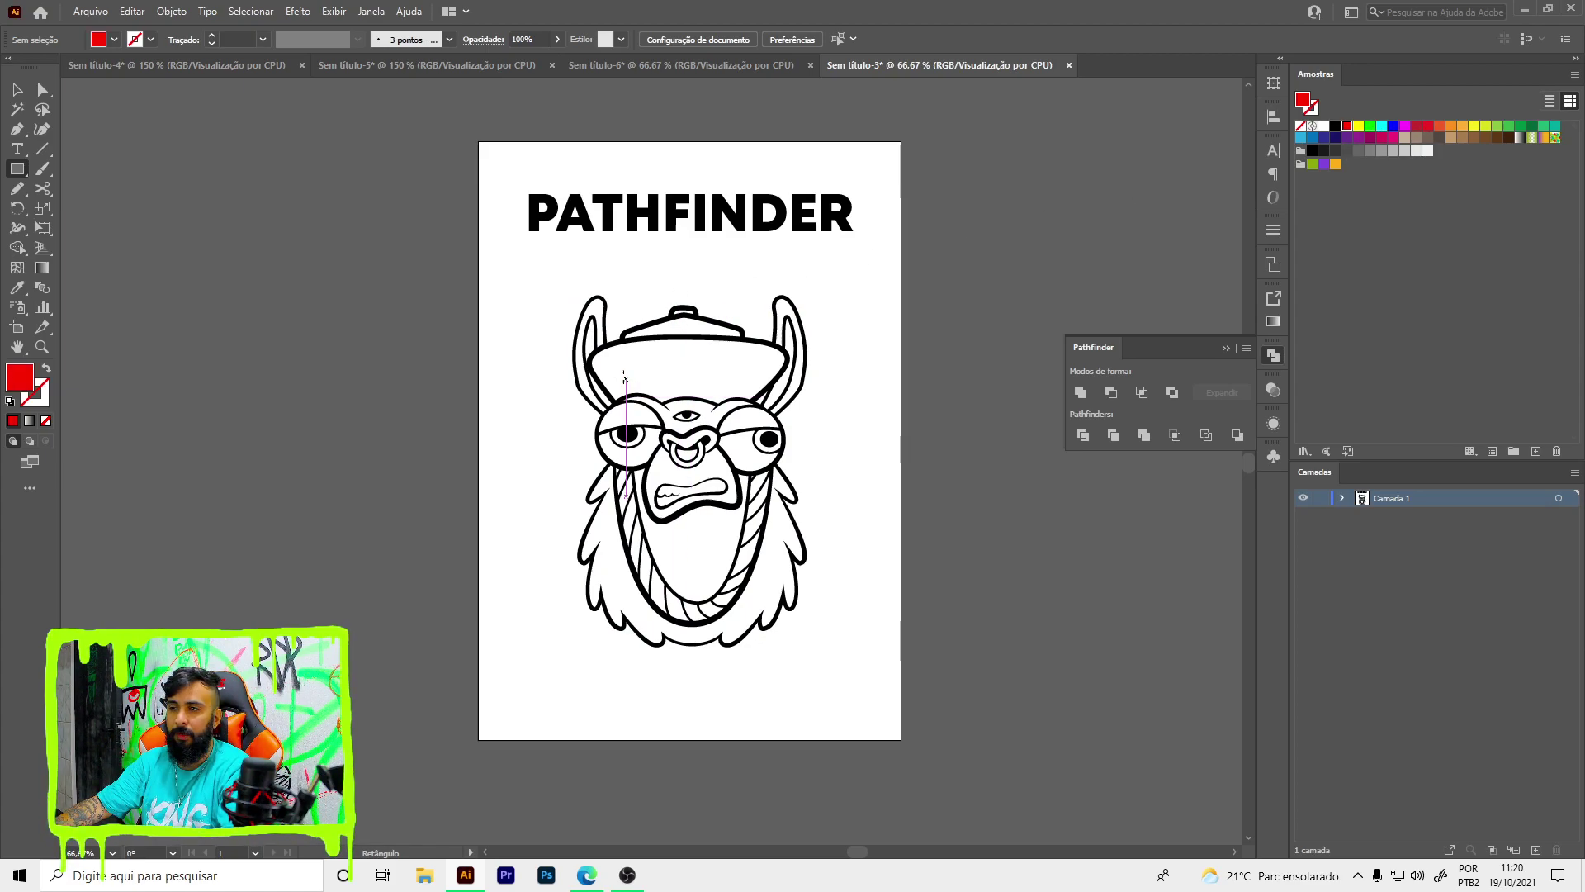
left_click_drag(538, 270, 833, 678)
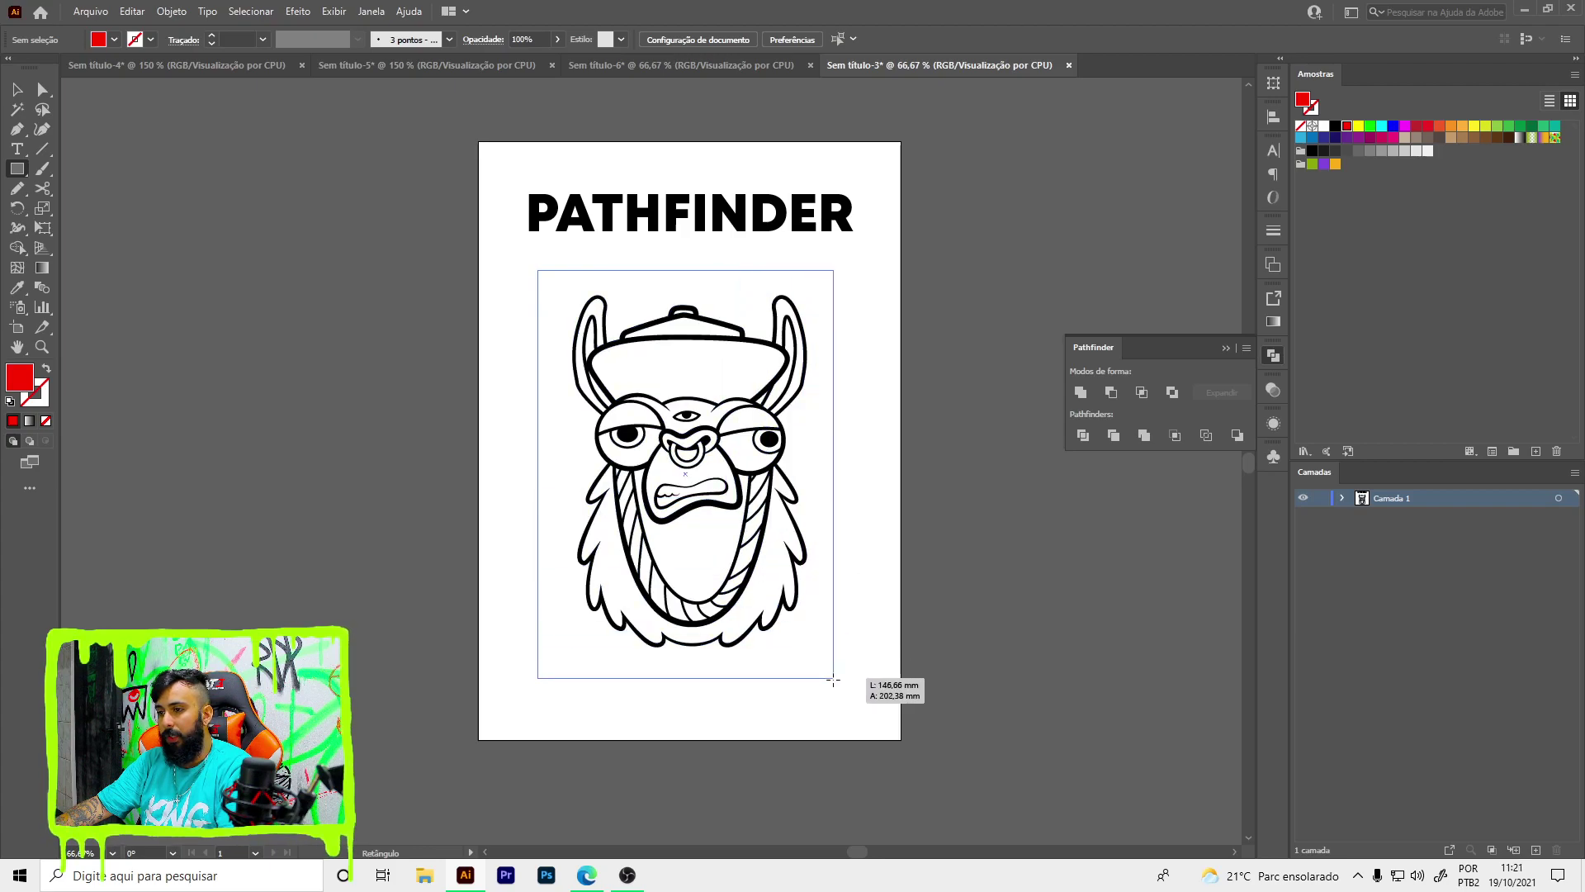
left_click_drag(833, 678, 840, 678)
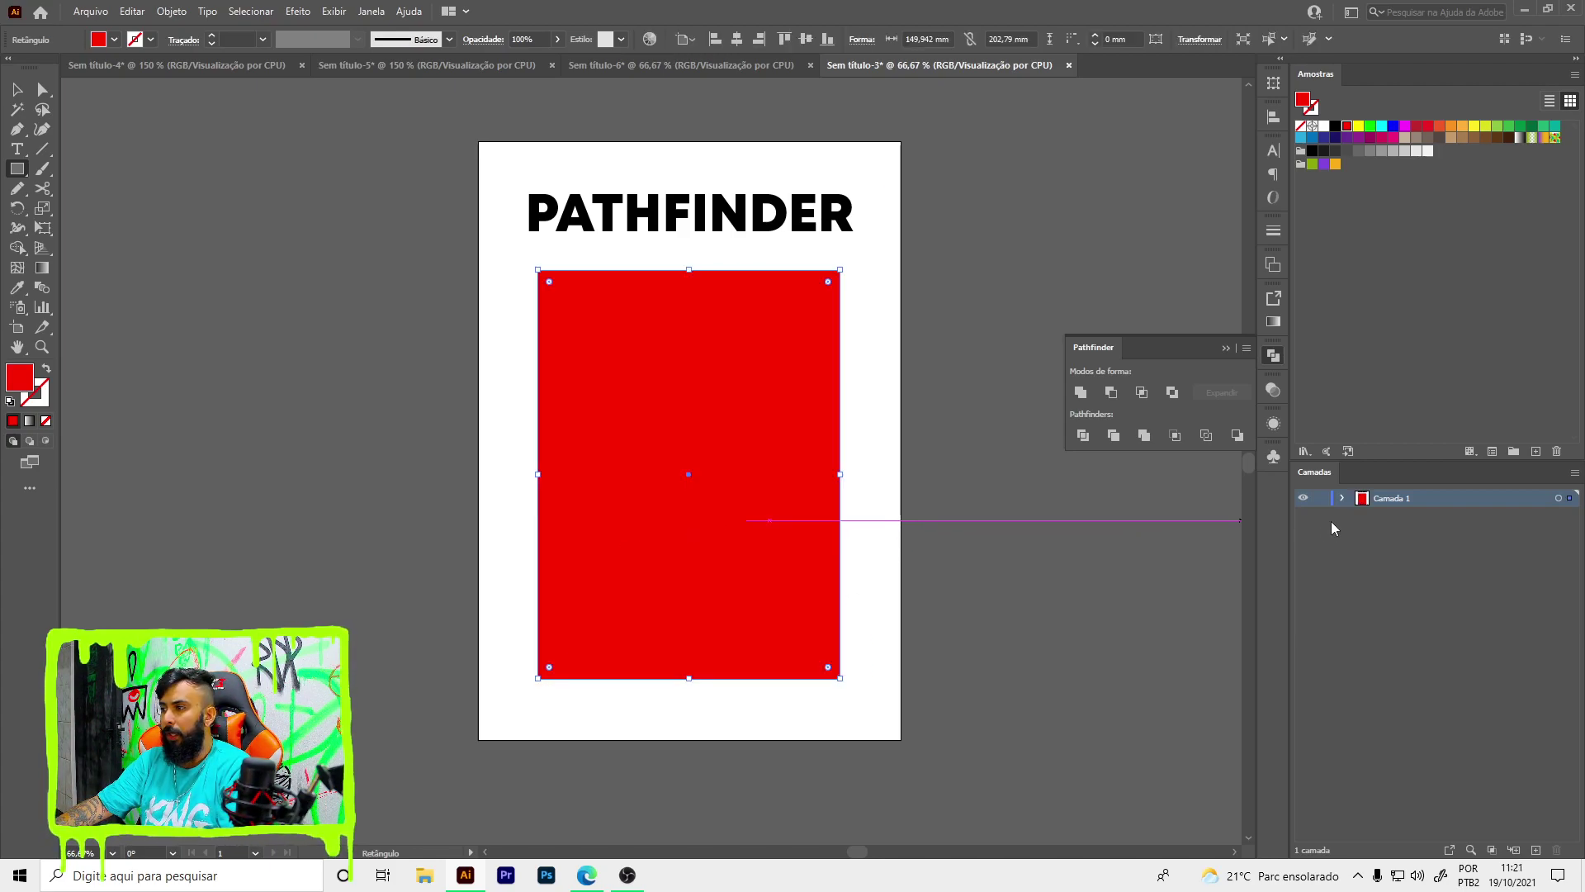
- In the Layers panel, move the rectangle beneath the llama group in stacking order
left_click(1343, 499)
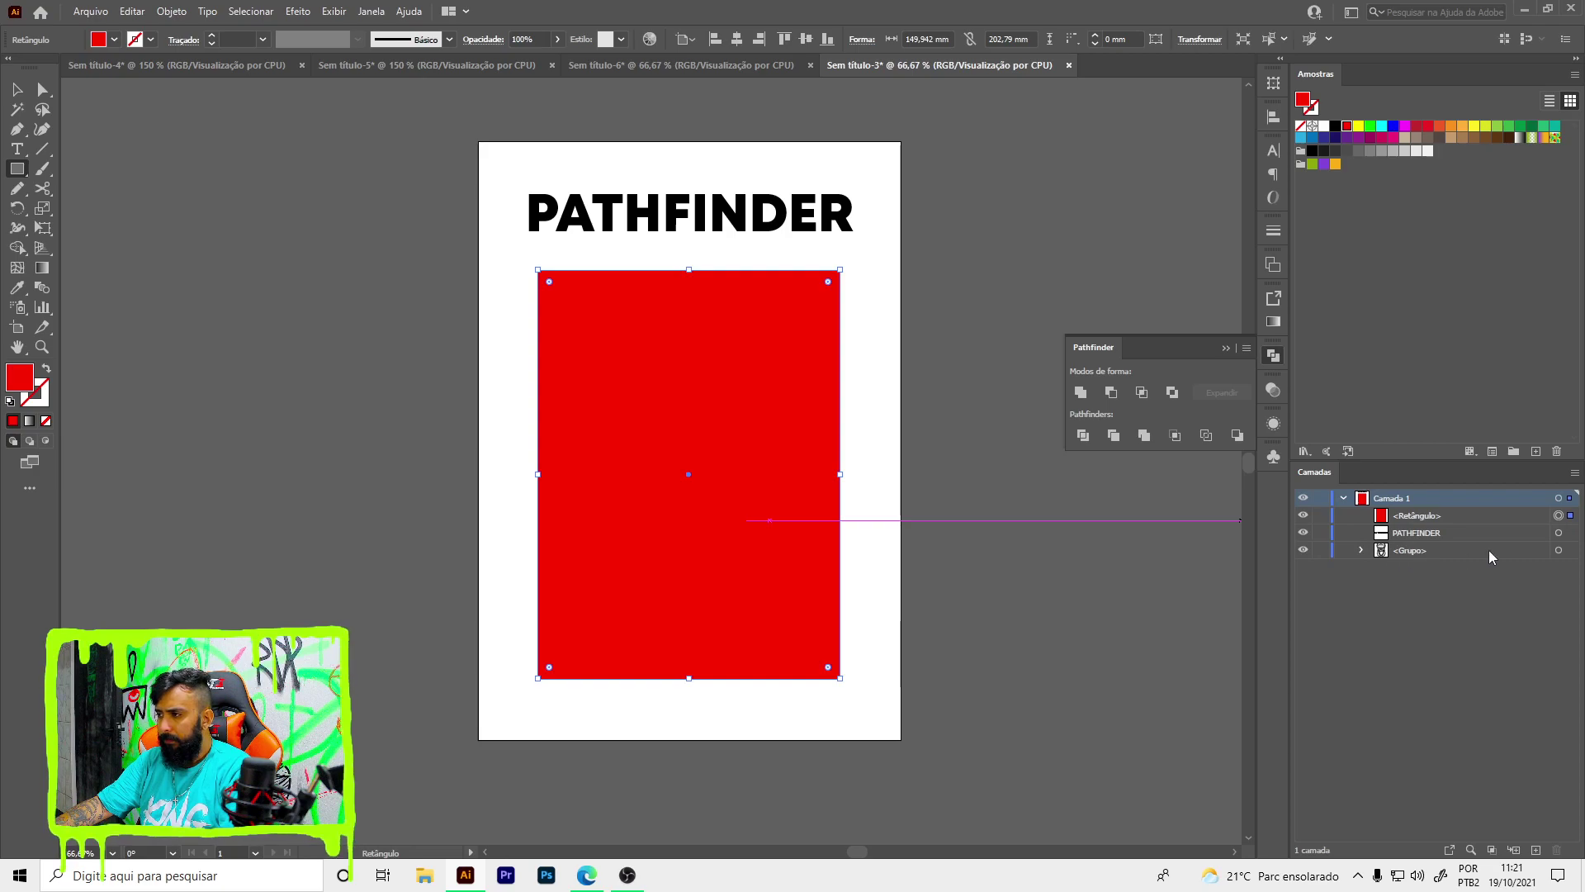
left_click(1558, 534)
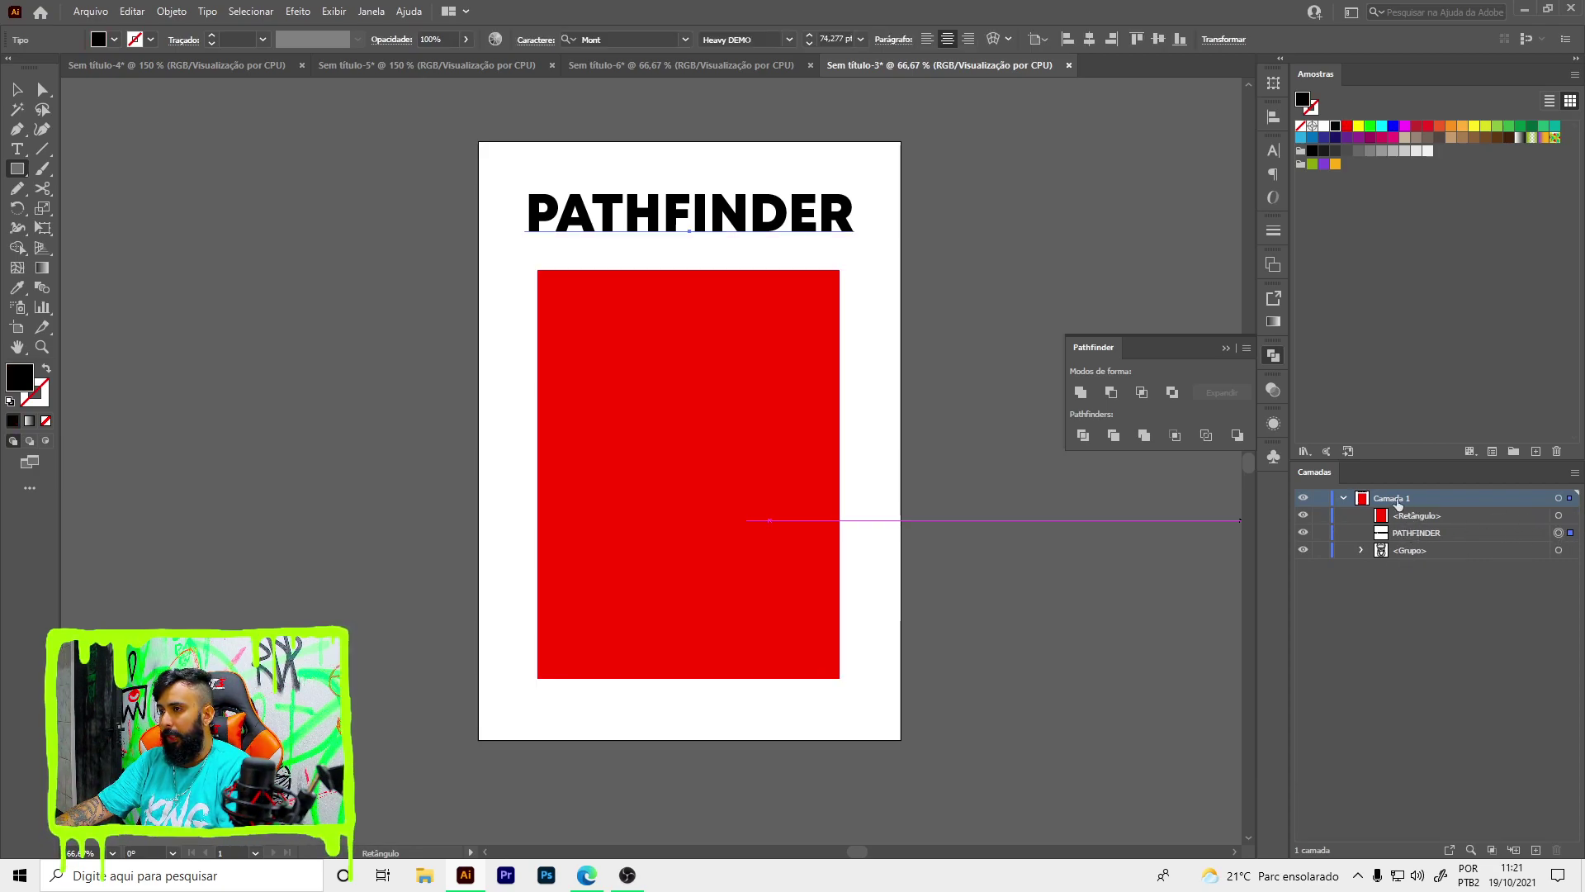
left_click(1558, 551)
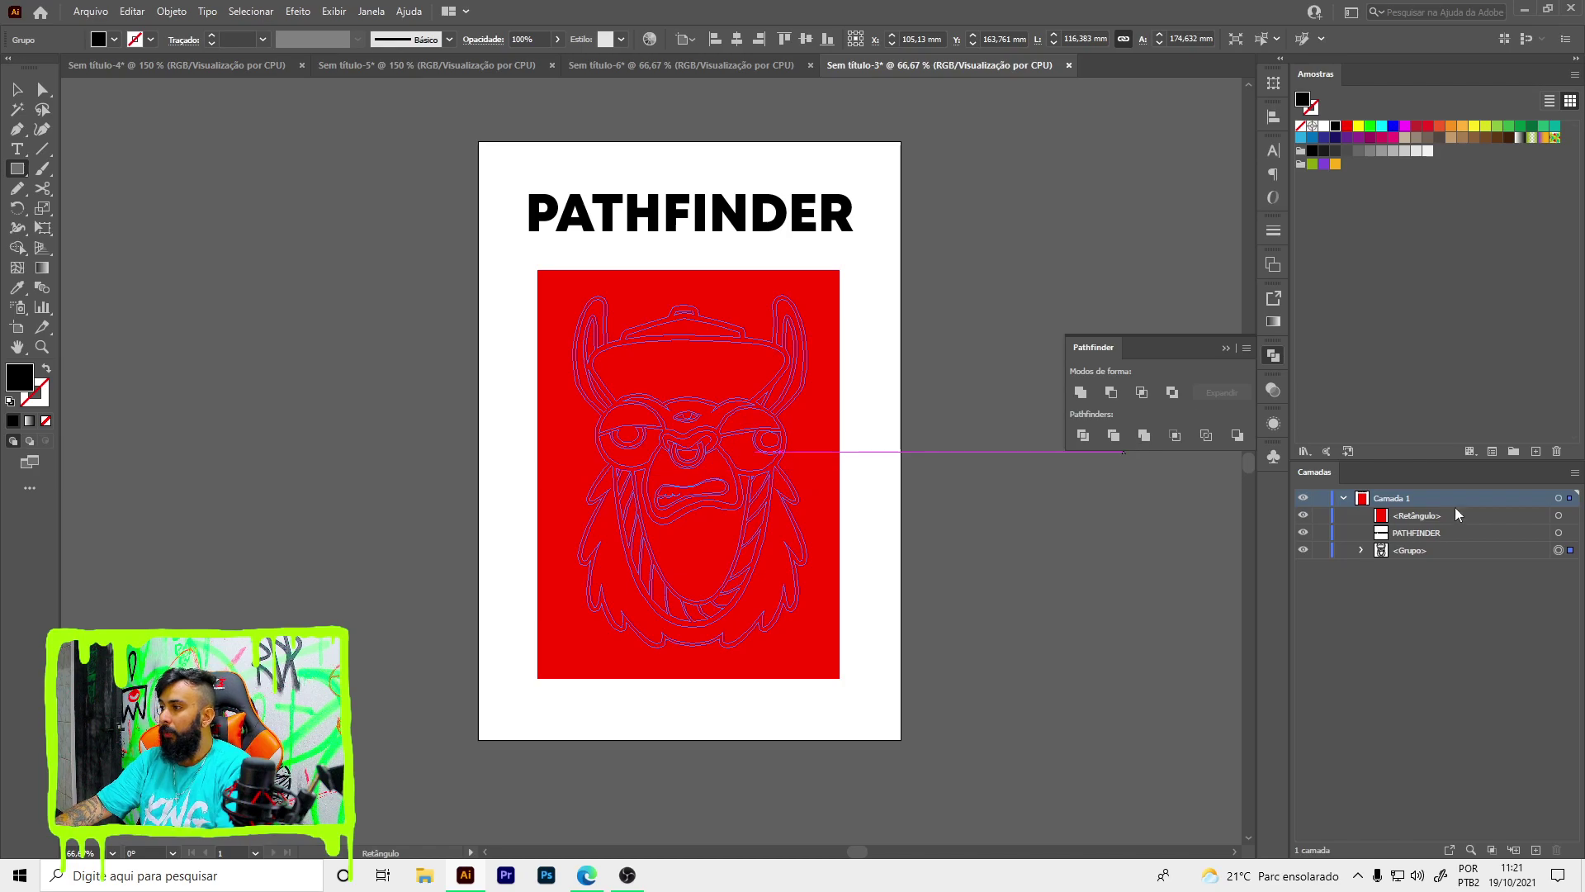
left_click(1435, 517)
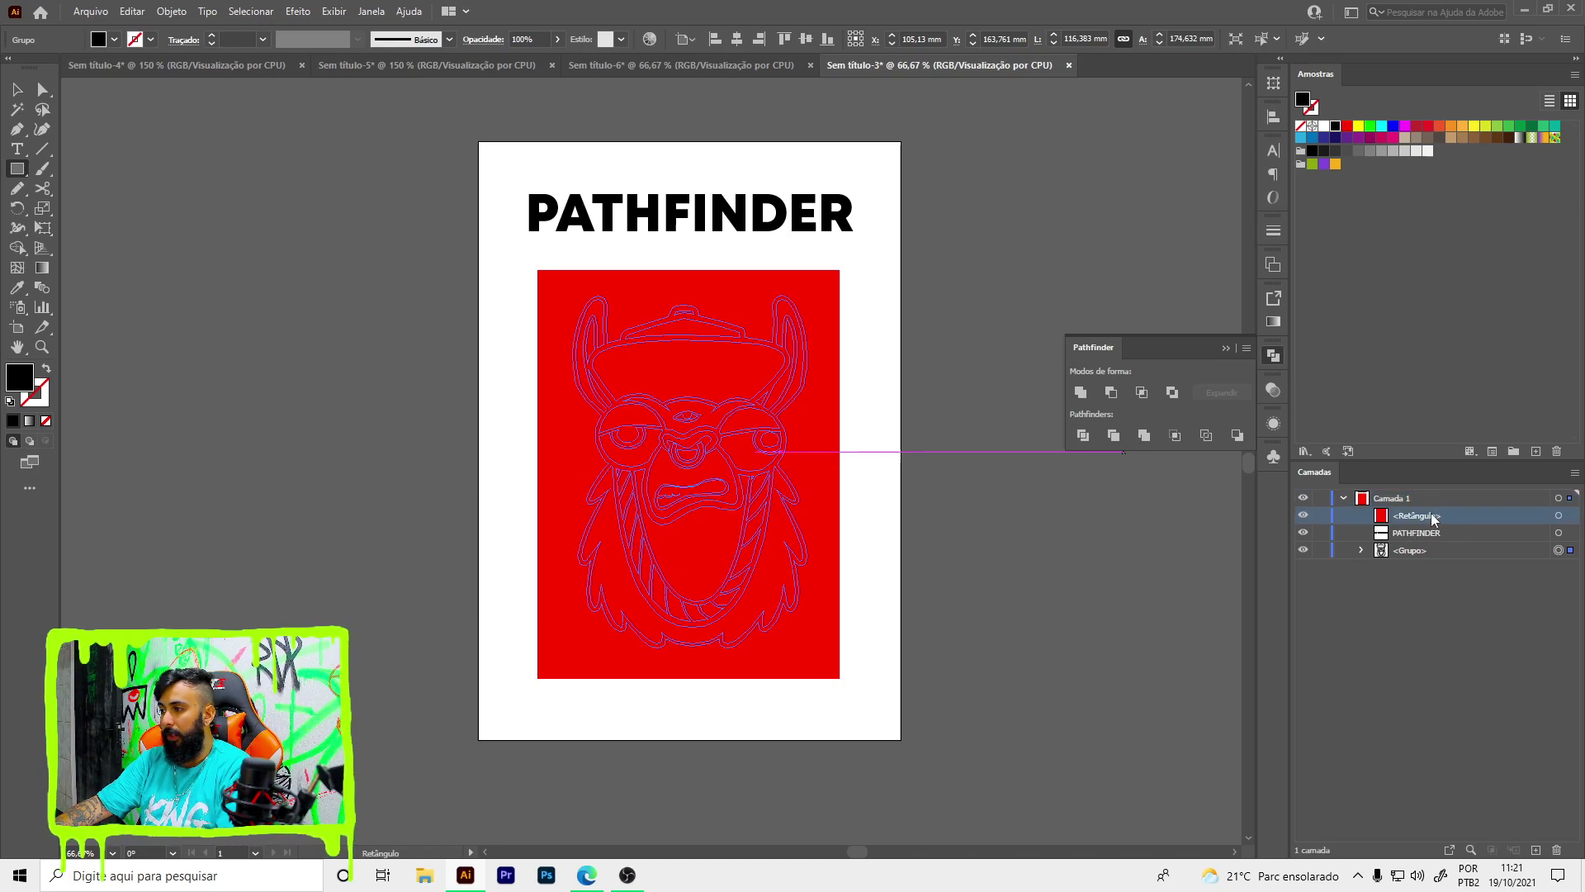
mouse_move(1432, 515)
left_mouse_down()
mouse_move(1420, 559)
mouse_move(1414, 532)
mouse_move(1375, 568)
left_mouse_up()
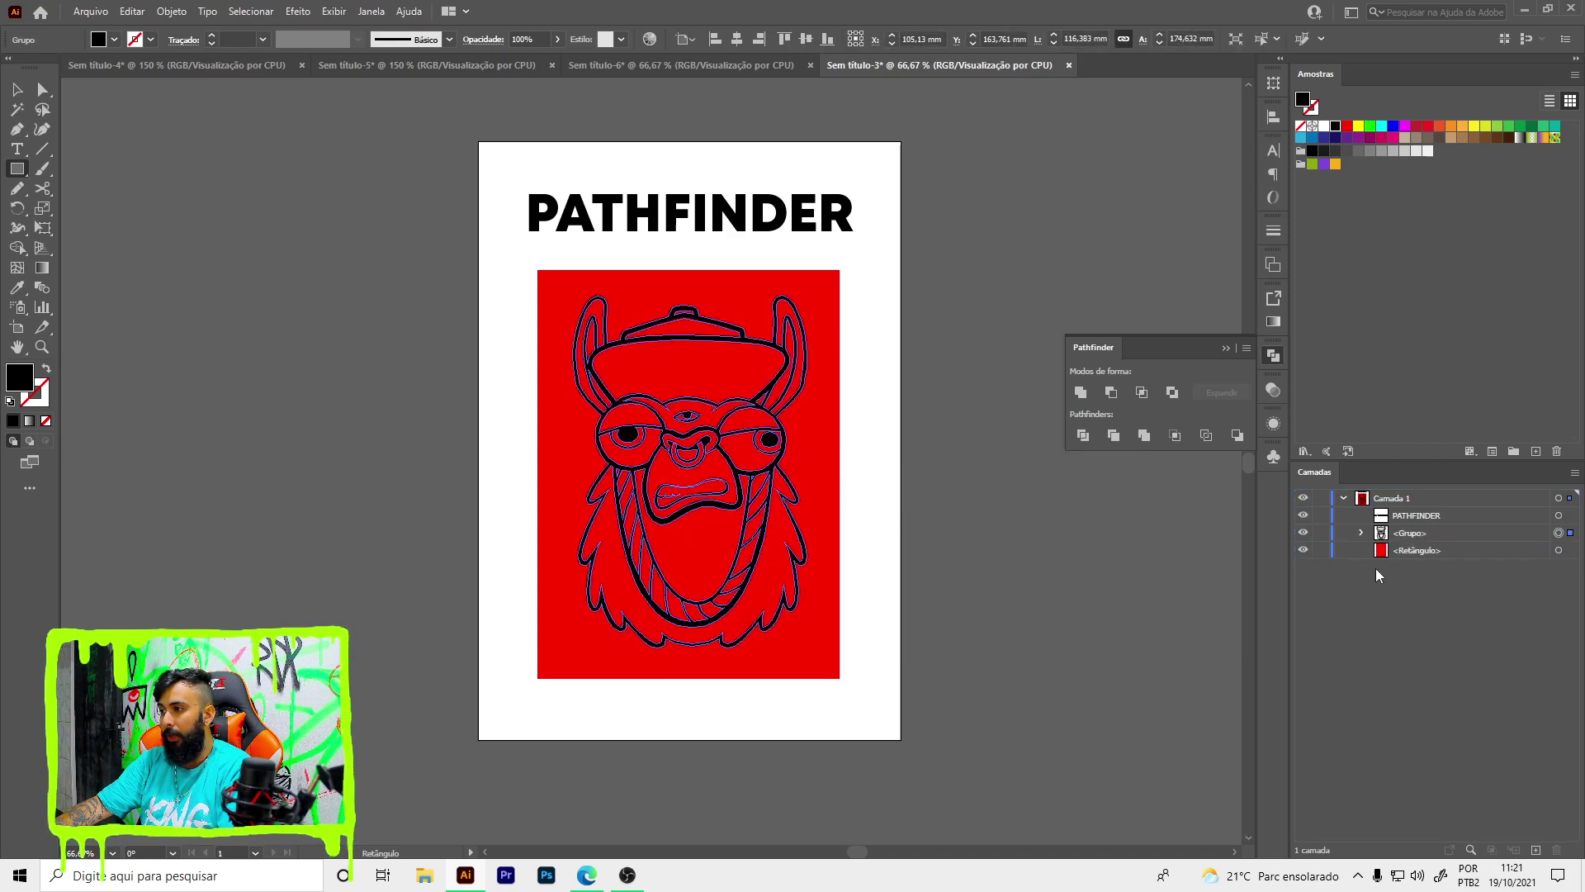
left_click(1408, 551)
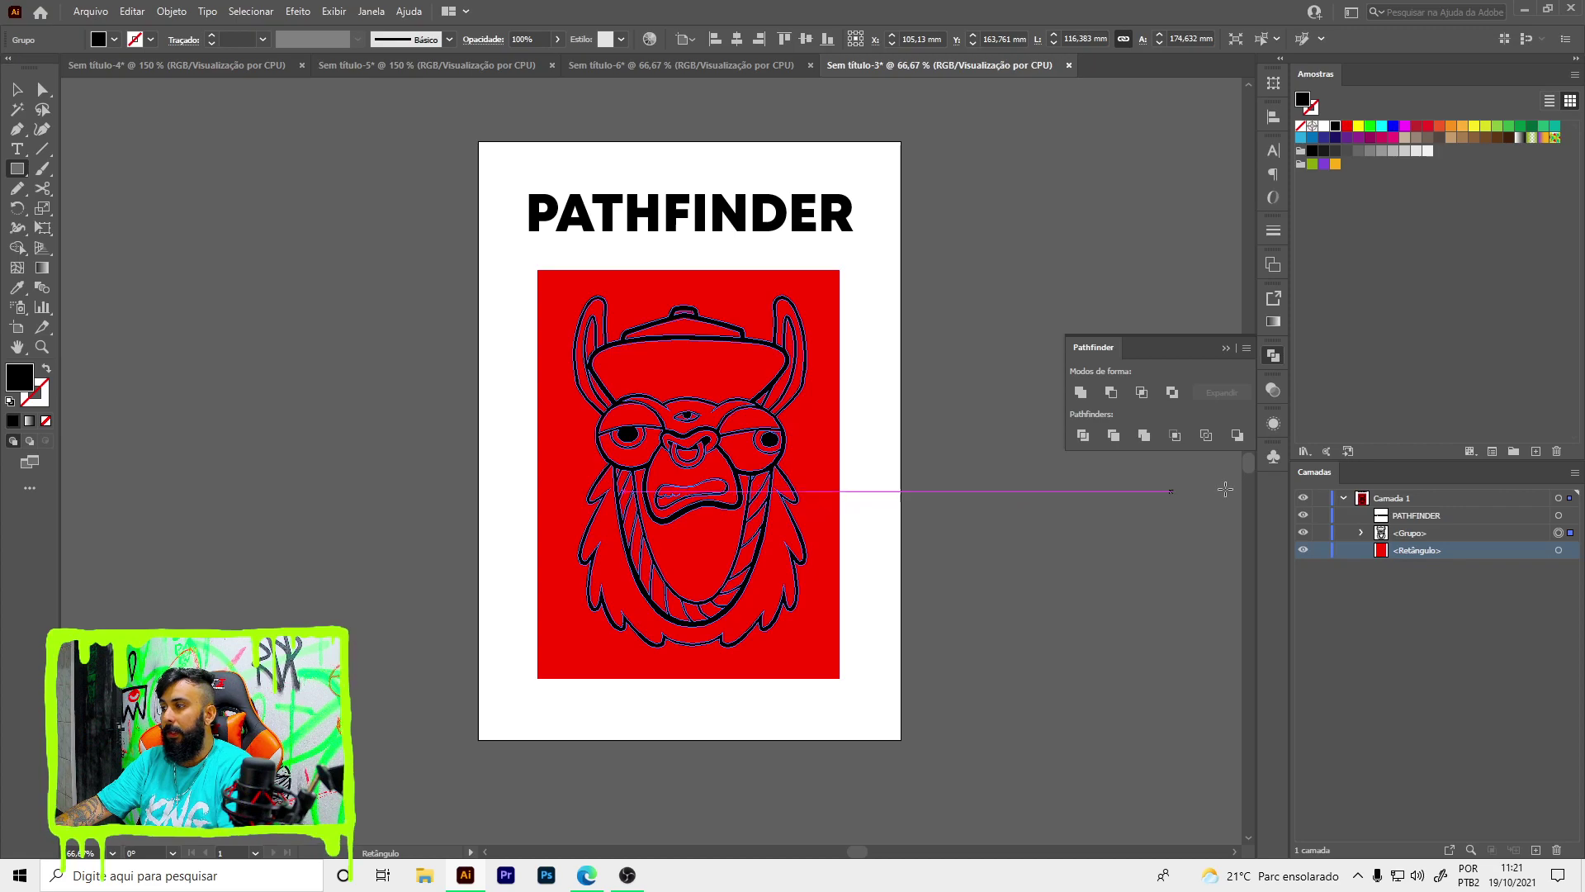
- Select the llama and red rectangle together and apply Pathfinder Divide
key("v")
left_click_drag(481, 247, 889, 697)
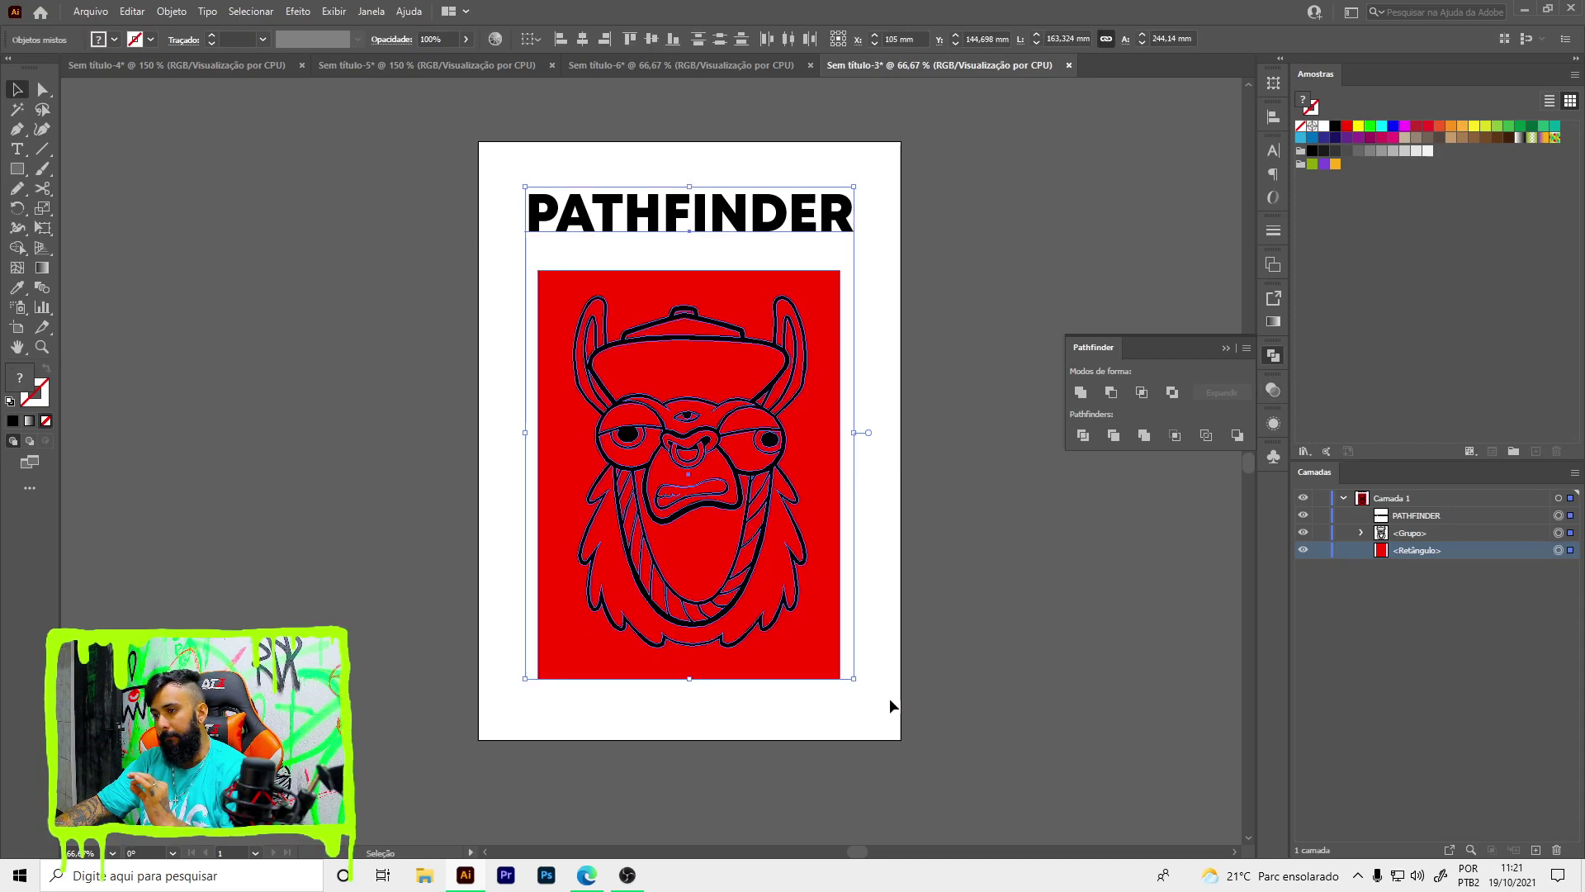
left_click(1083, 435)
left_click(986, 560)
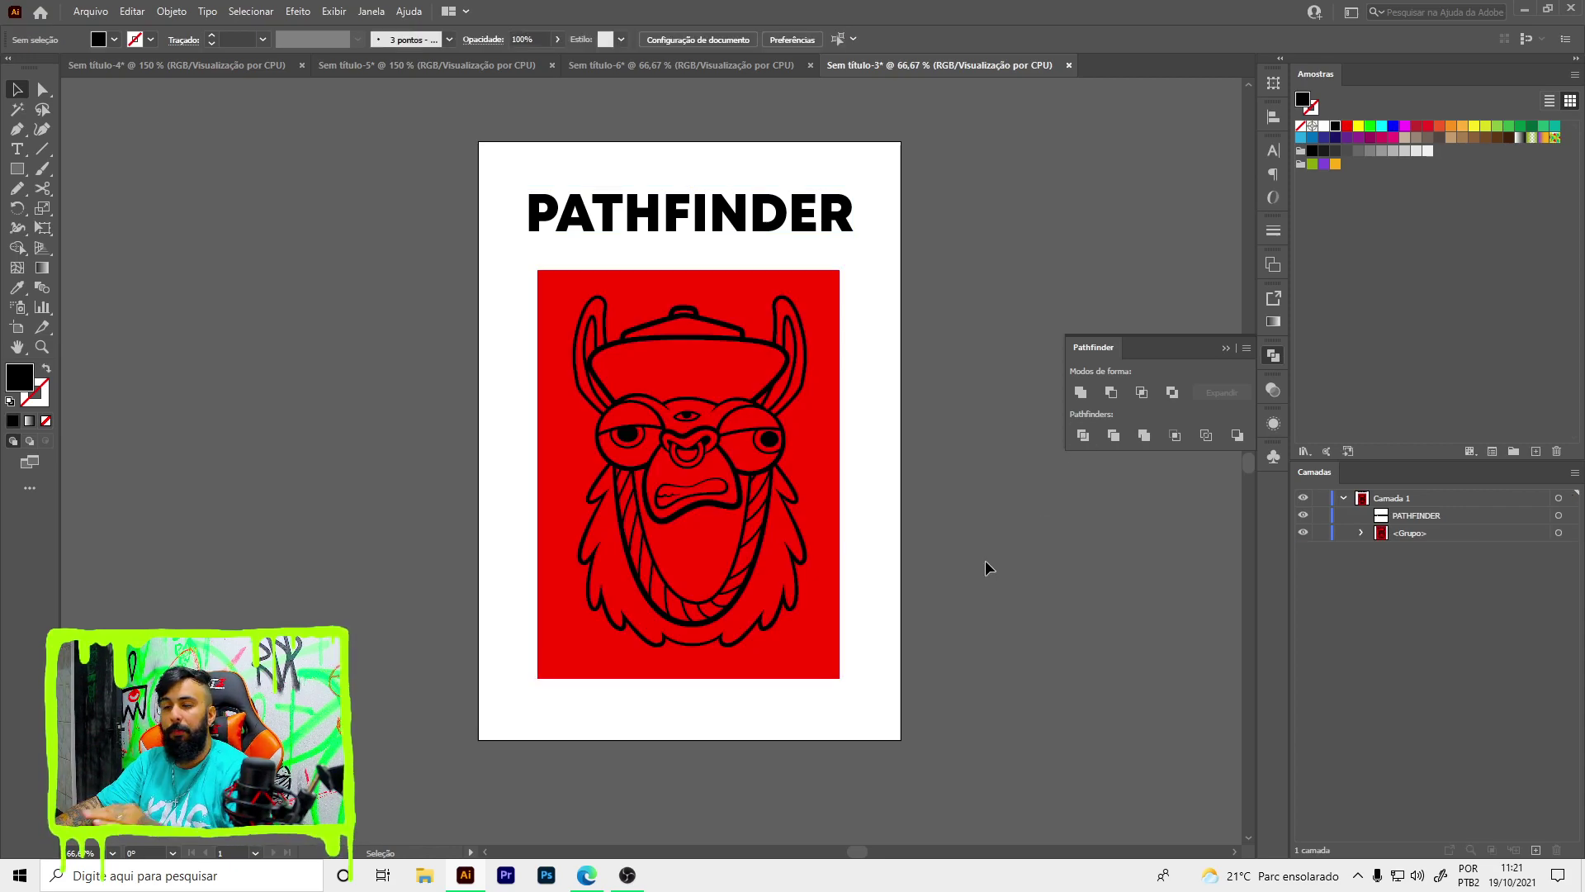
- Ungroup the divided llama pieces and delete the red background rectangle
left_click(763, 469)
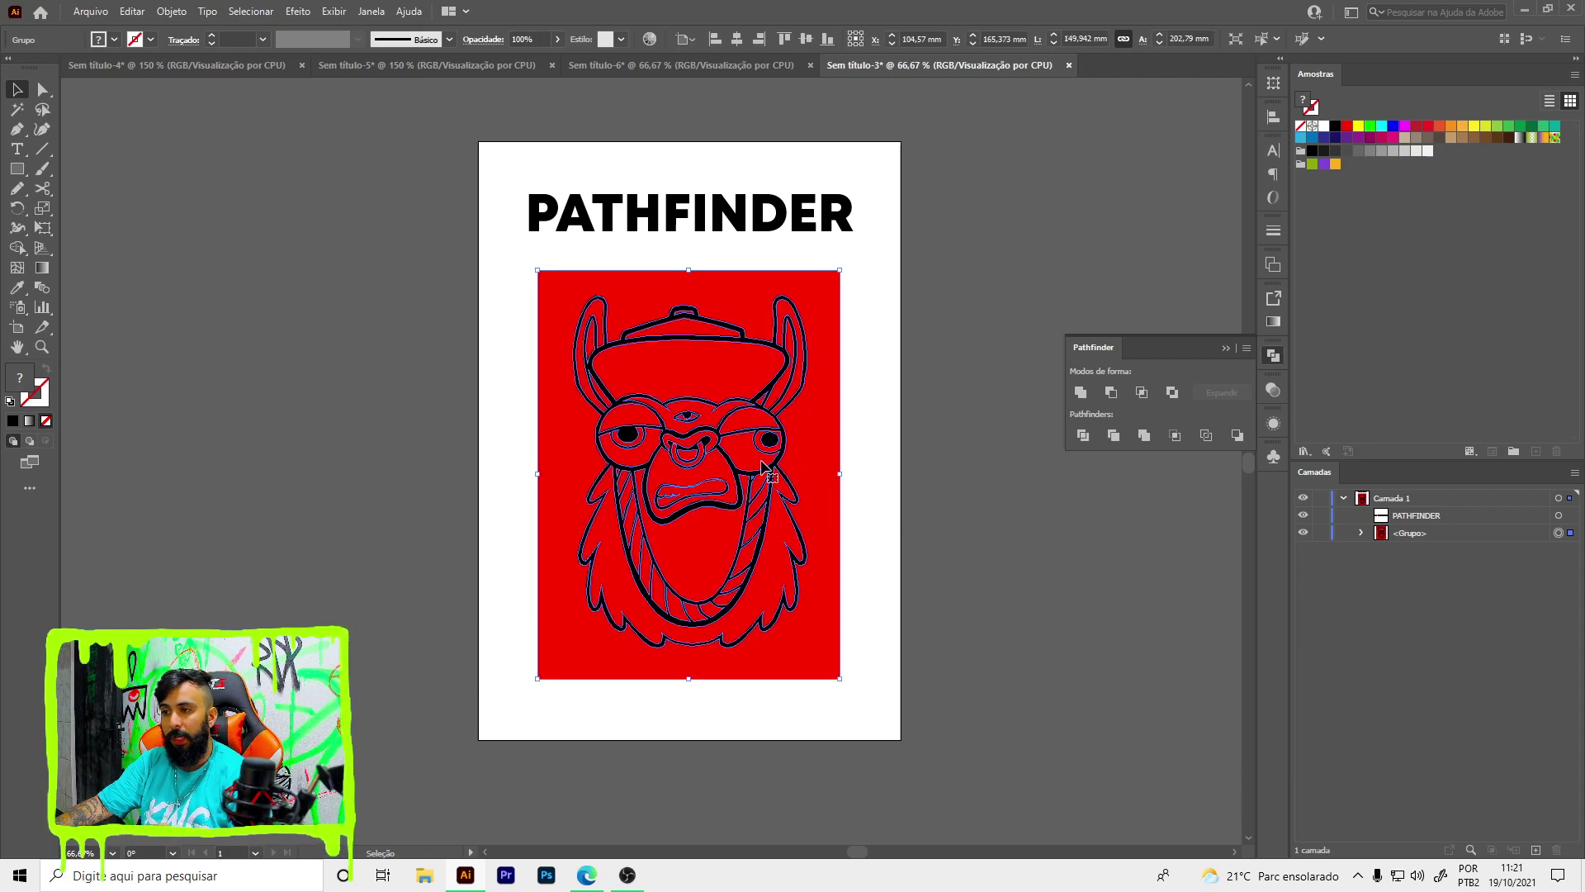
key("a")
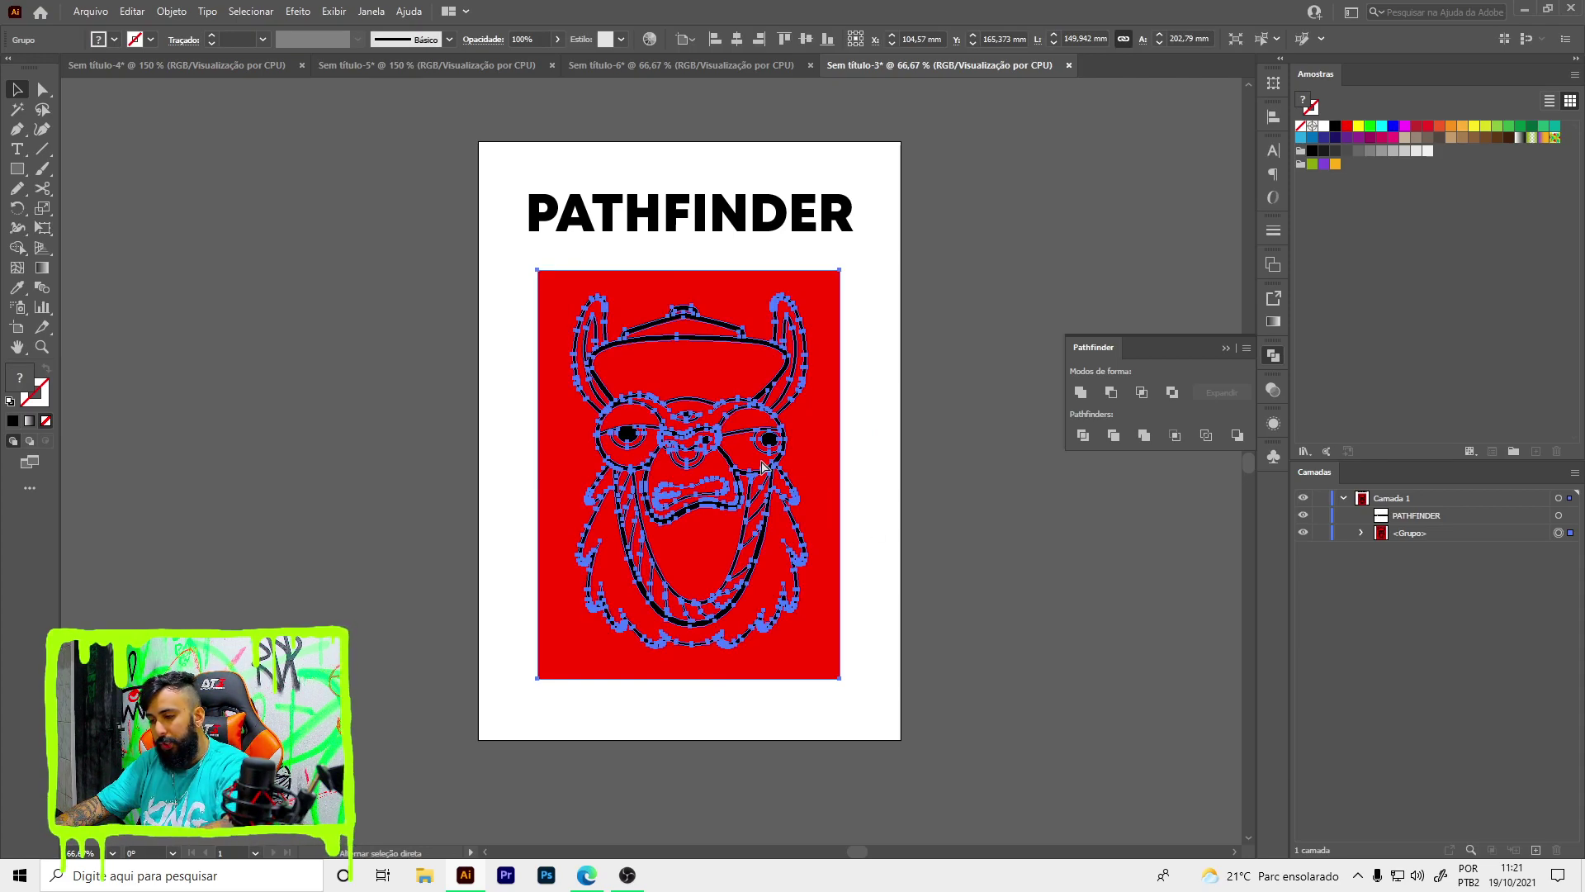
key("ctrl+shift+g")
left_click(402, 368)
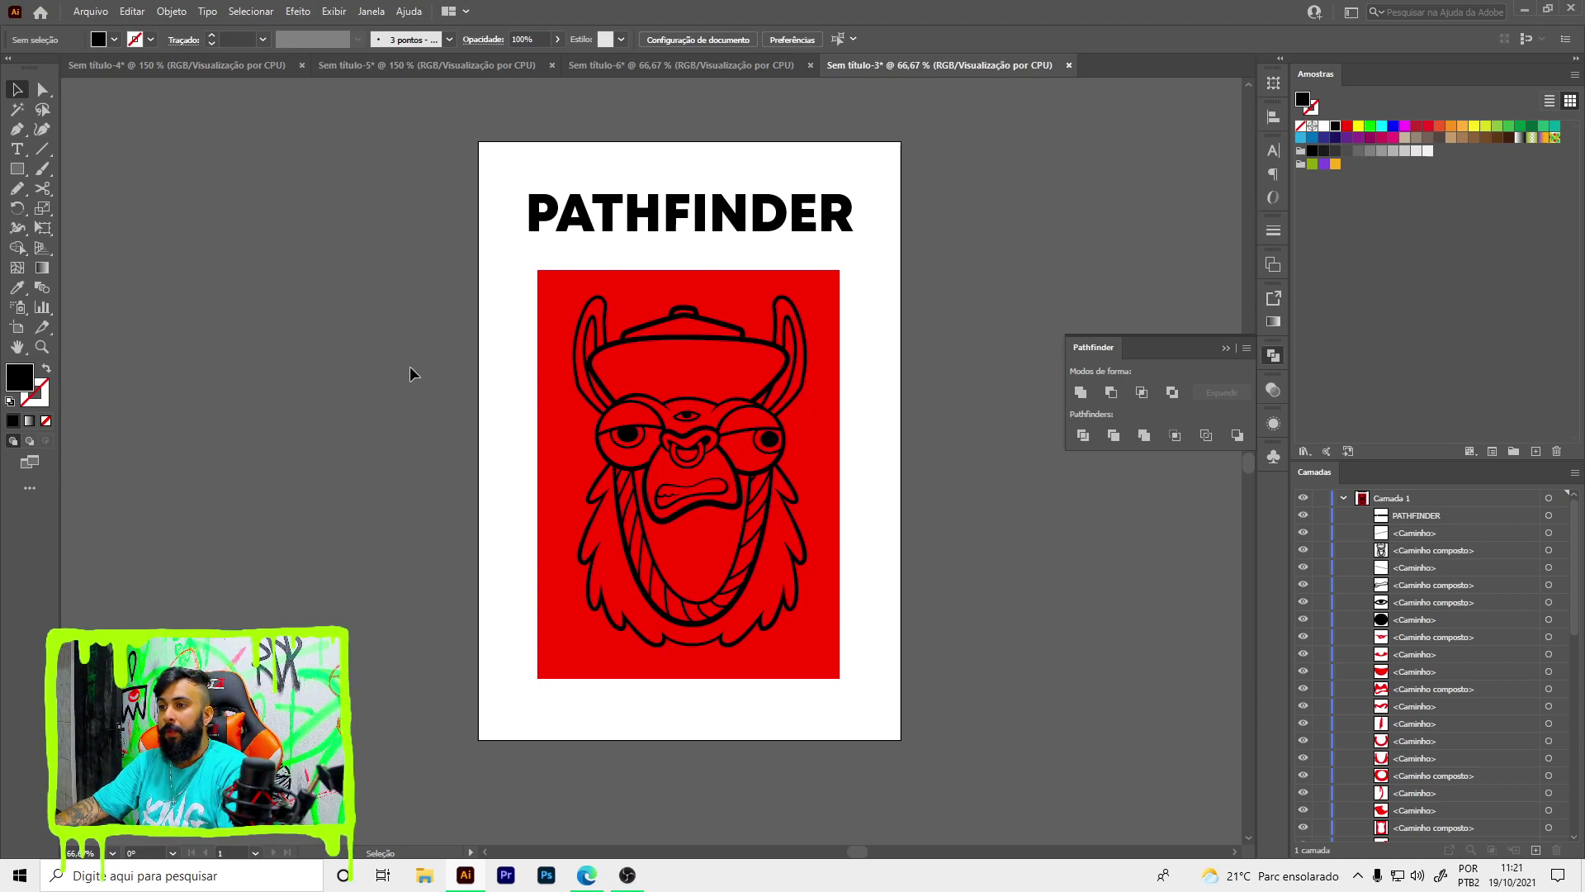
left_click(553, 293)
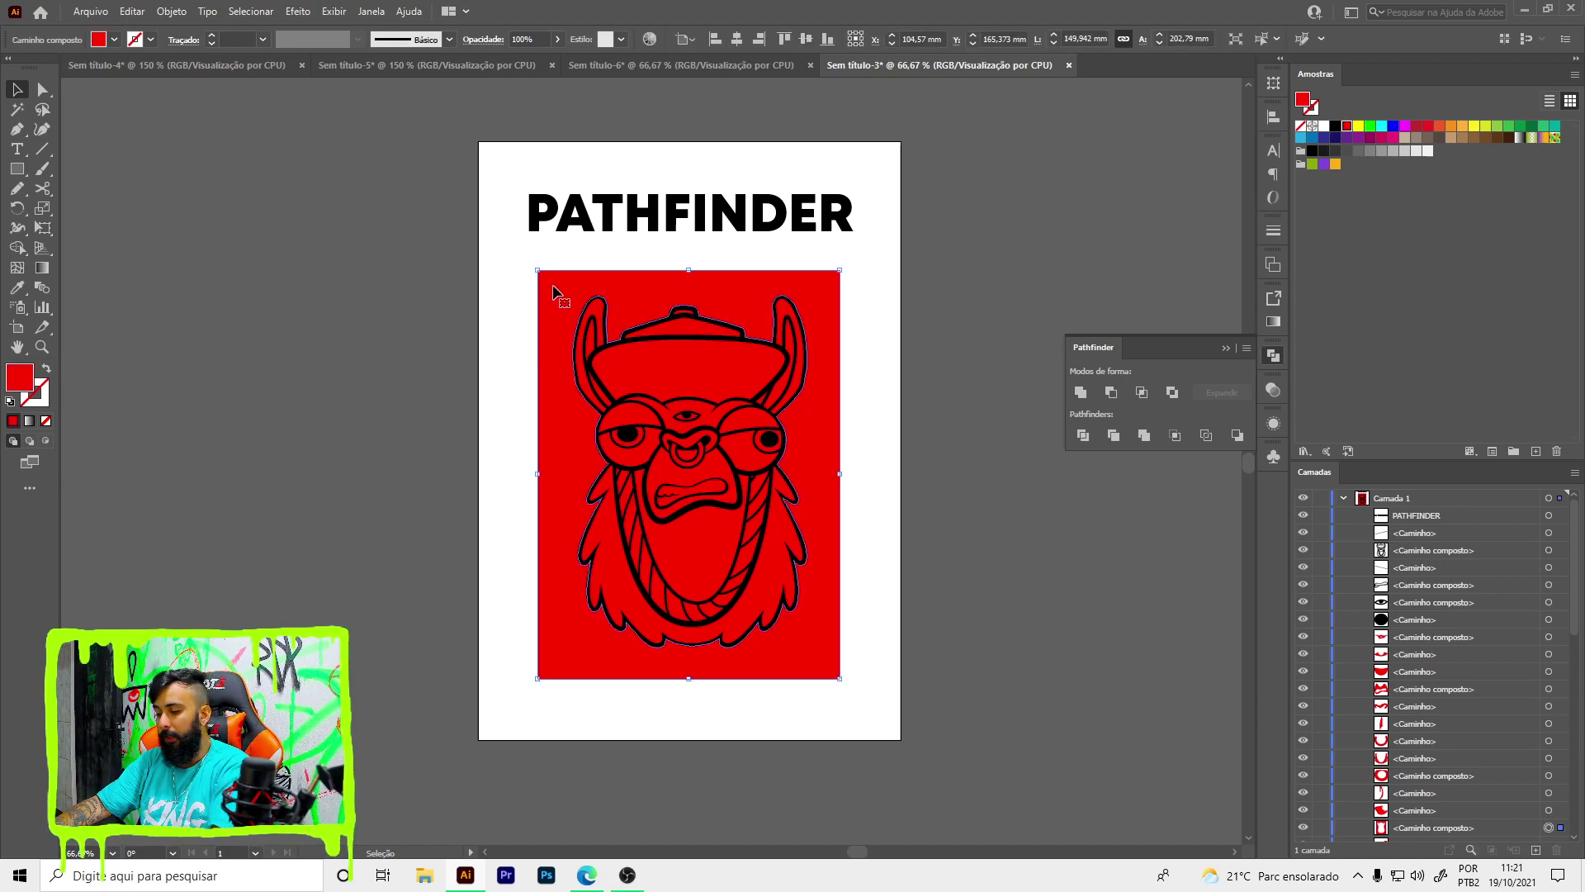
key("Delete")
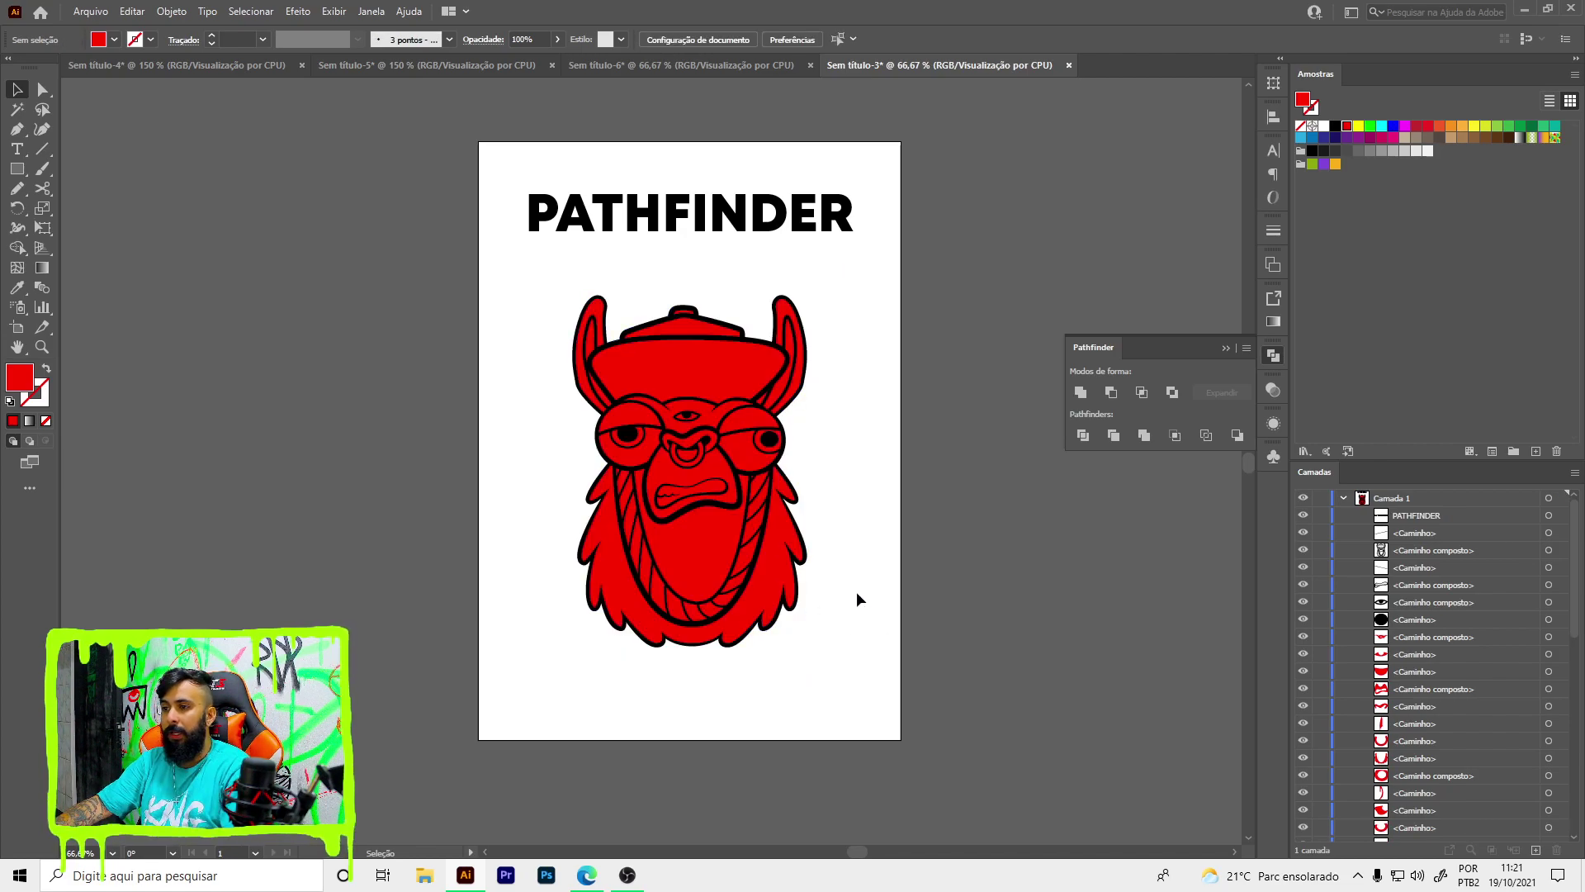
- Delete the stray red triangle between the horns and close the Pathfinder options
scroll(826, 569, "up", 2)
scroll(760, 327, "up", 3)
left_click(759, 328)
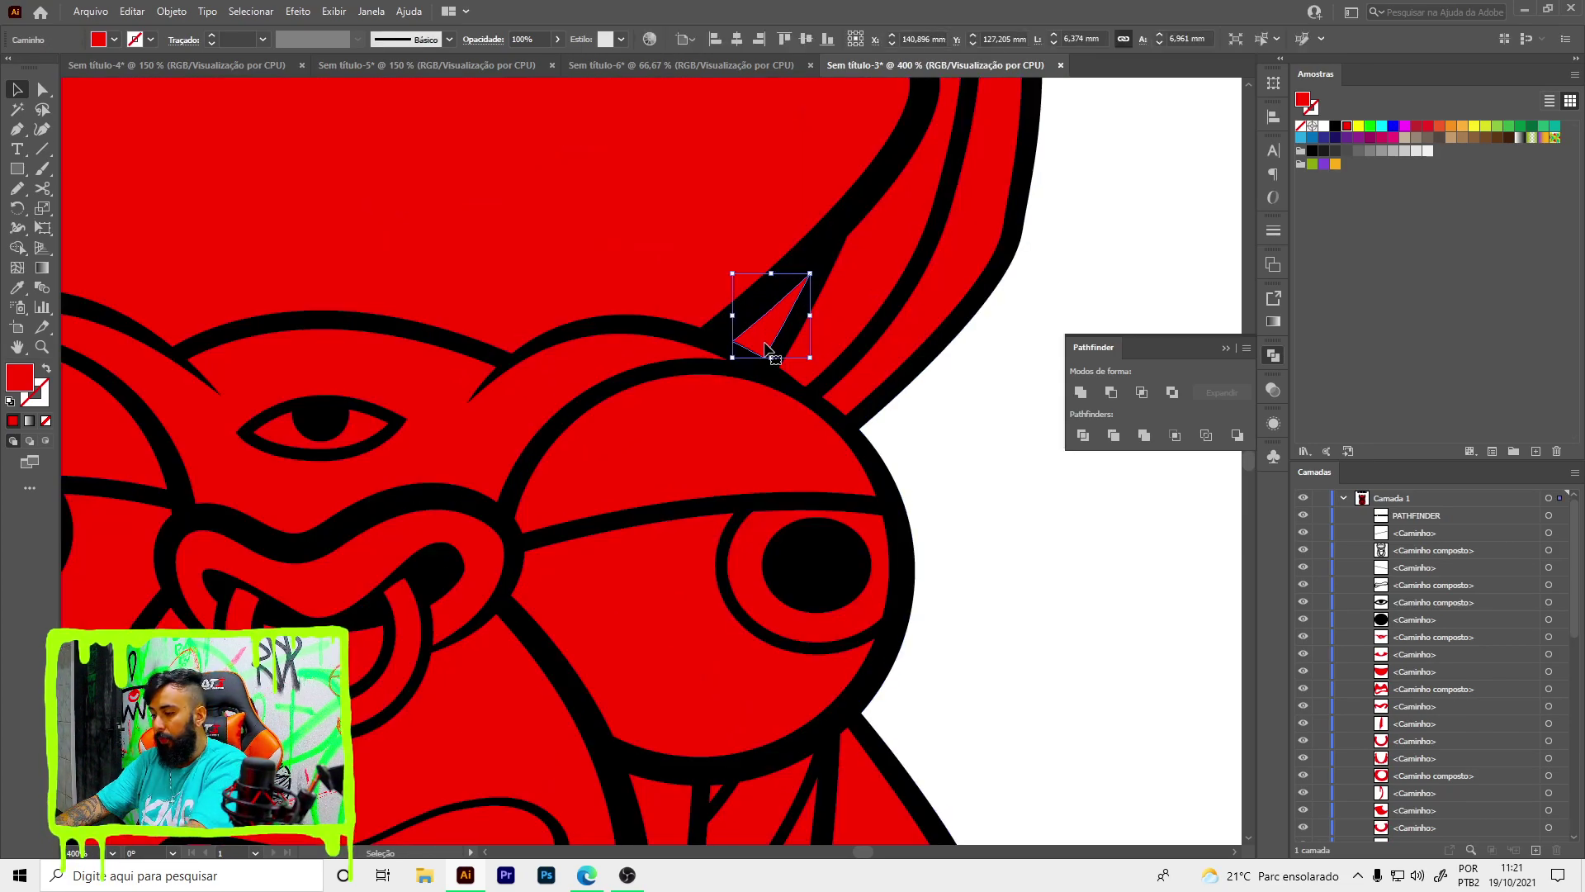
key("Delete")
scroll(933, 473, "down", 3)
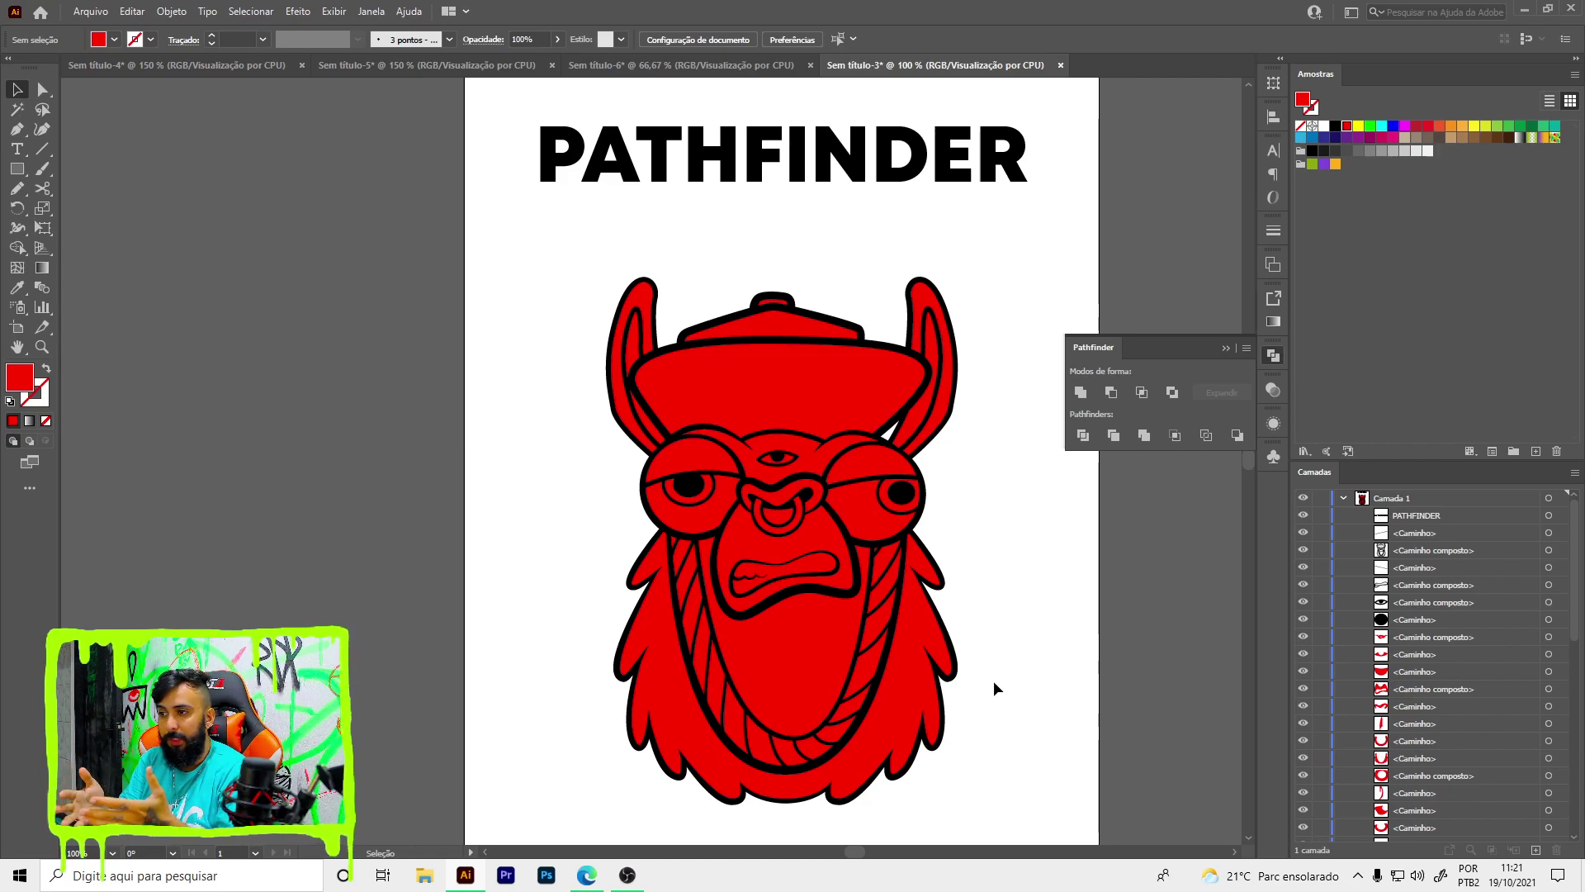
left_click(1226, 348)
- Fill the inner face, lower fur and forehead shapes with brown
scroll(805, 652, "up", 1, "alt")
left_click(801, 654)
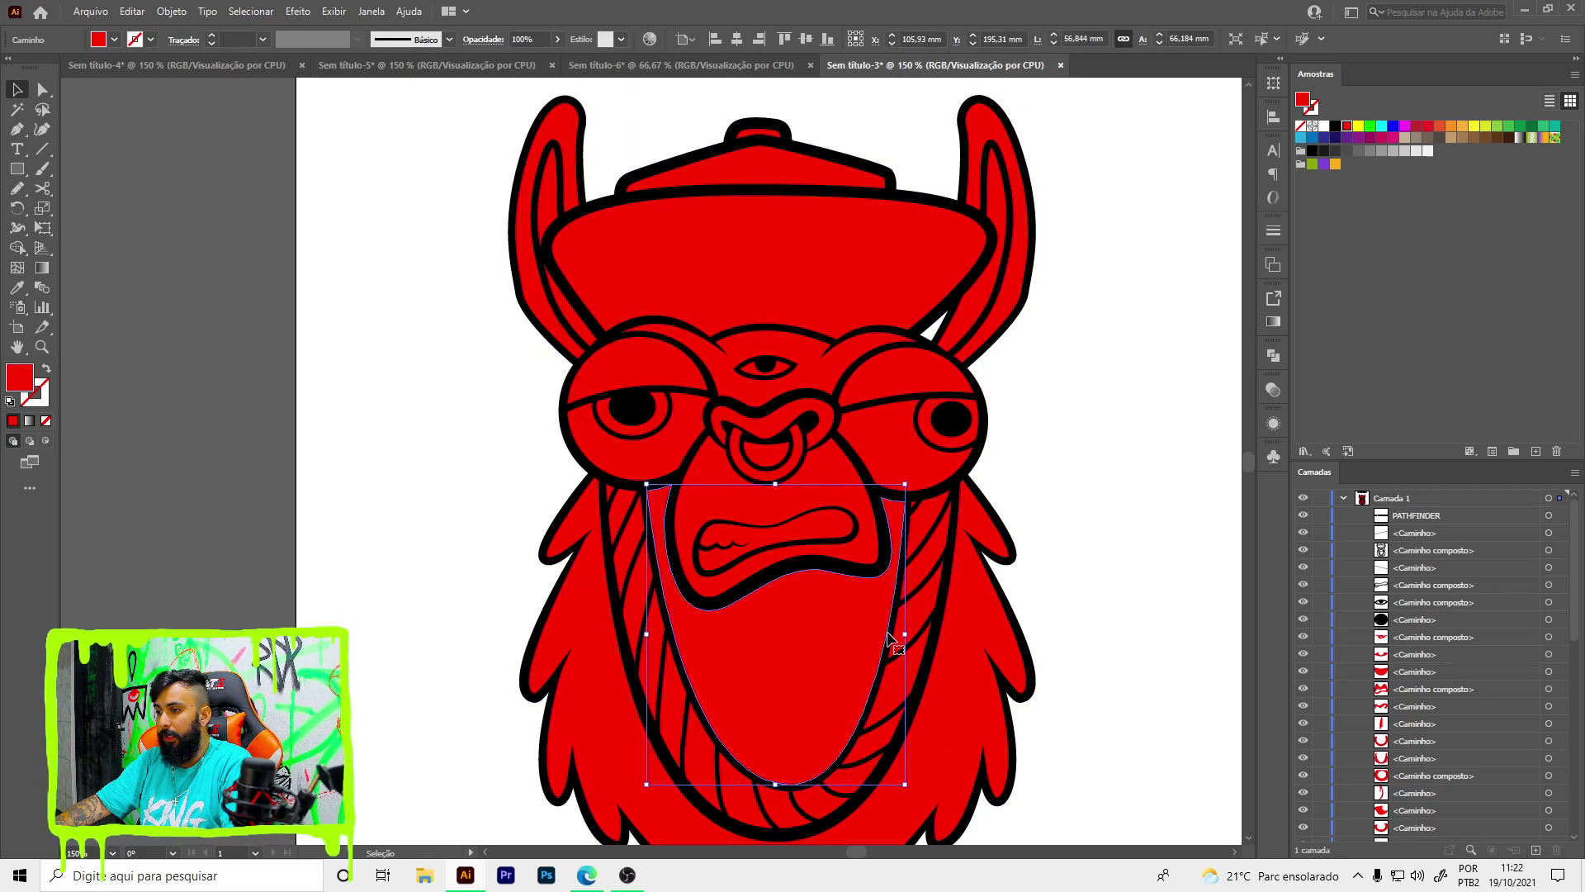
left_click(1489, 137)
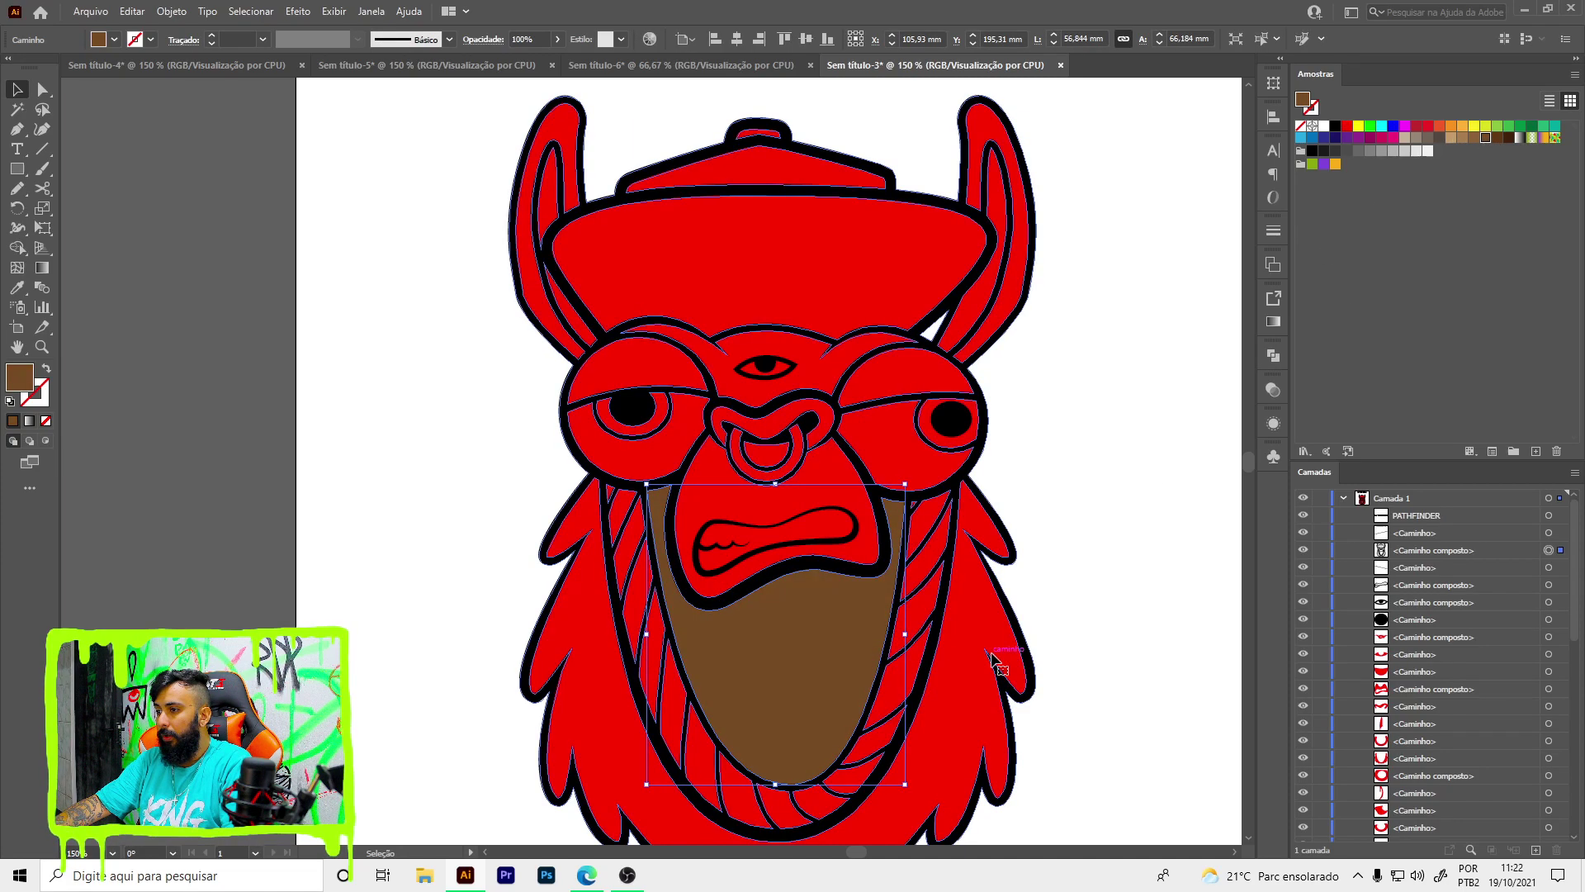
left_click(1018, 569)
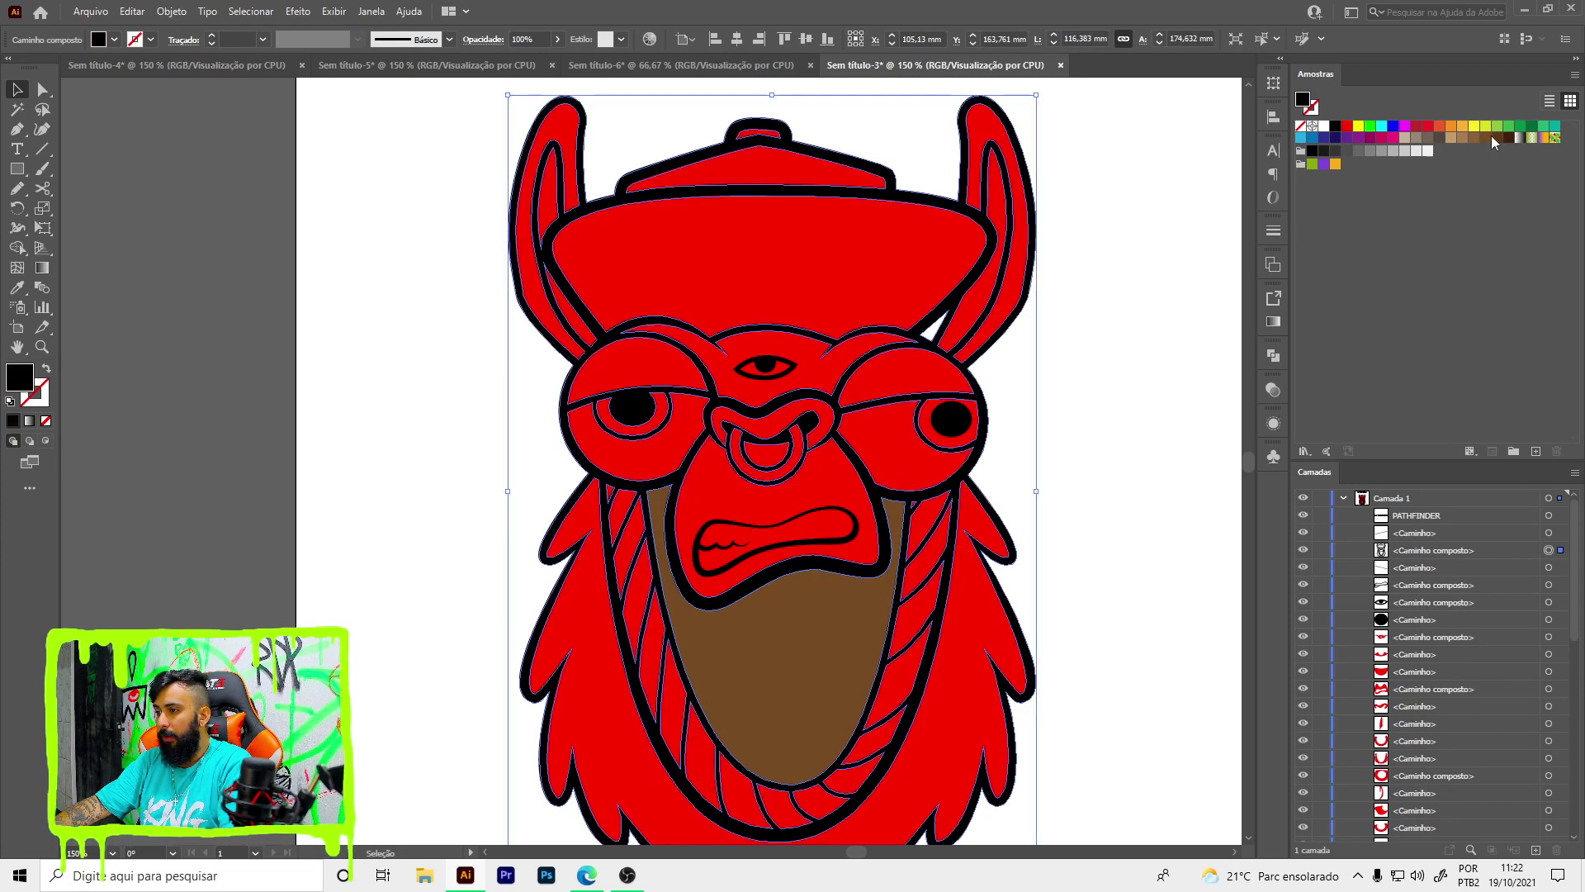
left_click(974, 607)
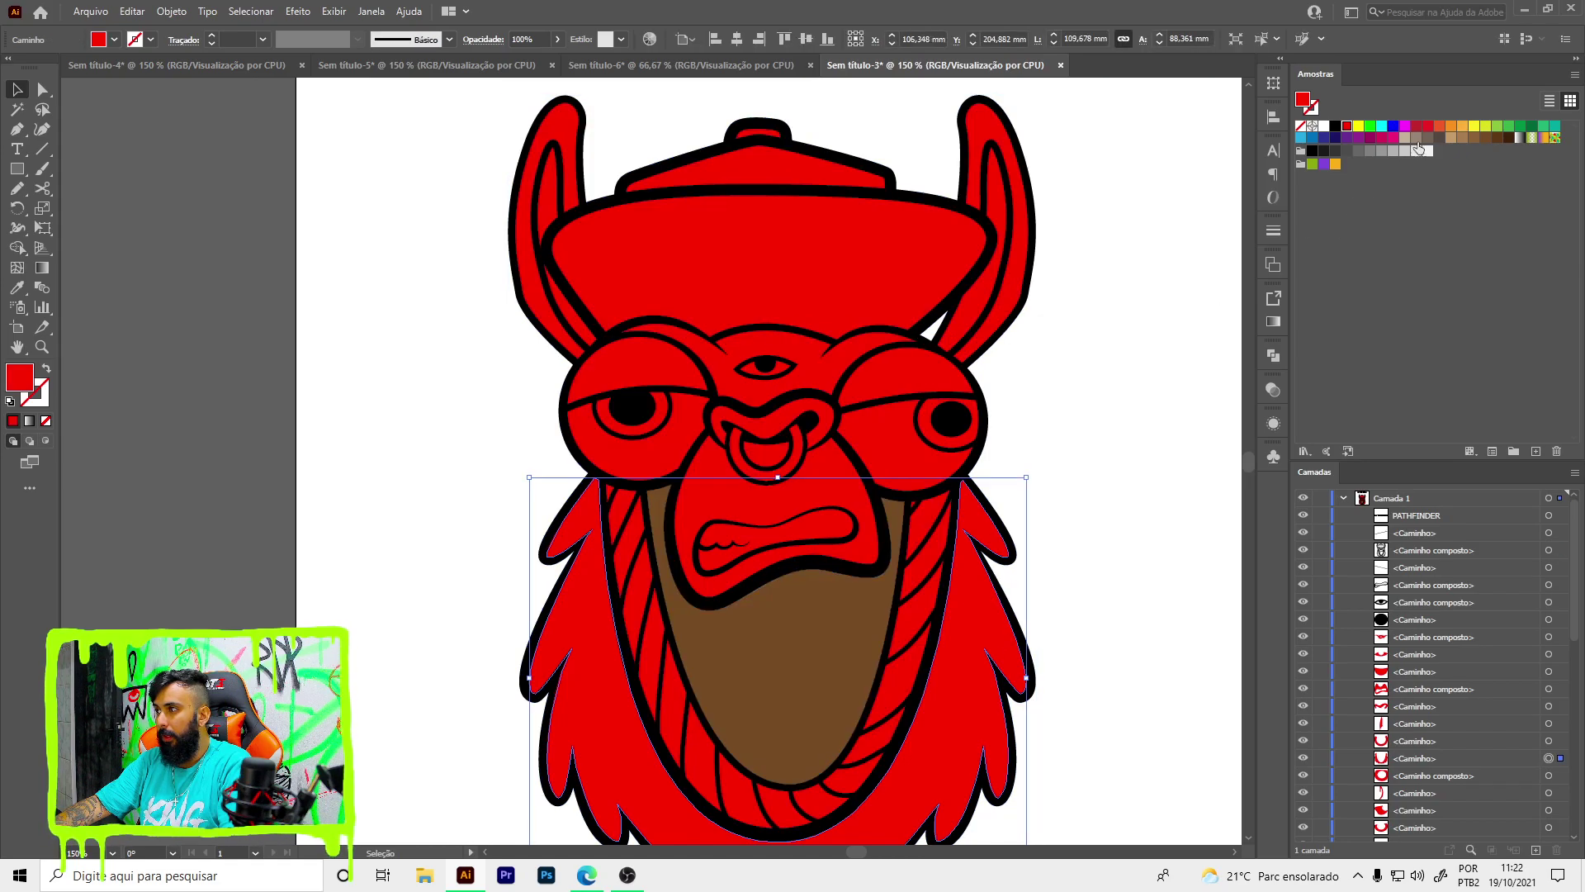
left_click(1487, 137)
left_click(1159, 503)
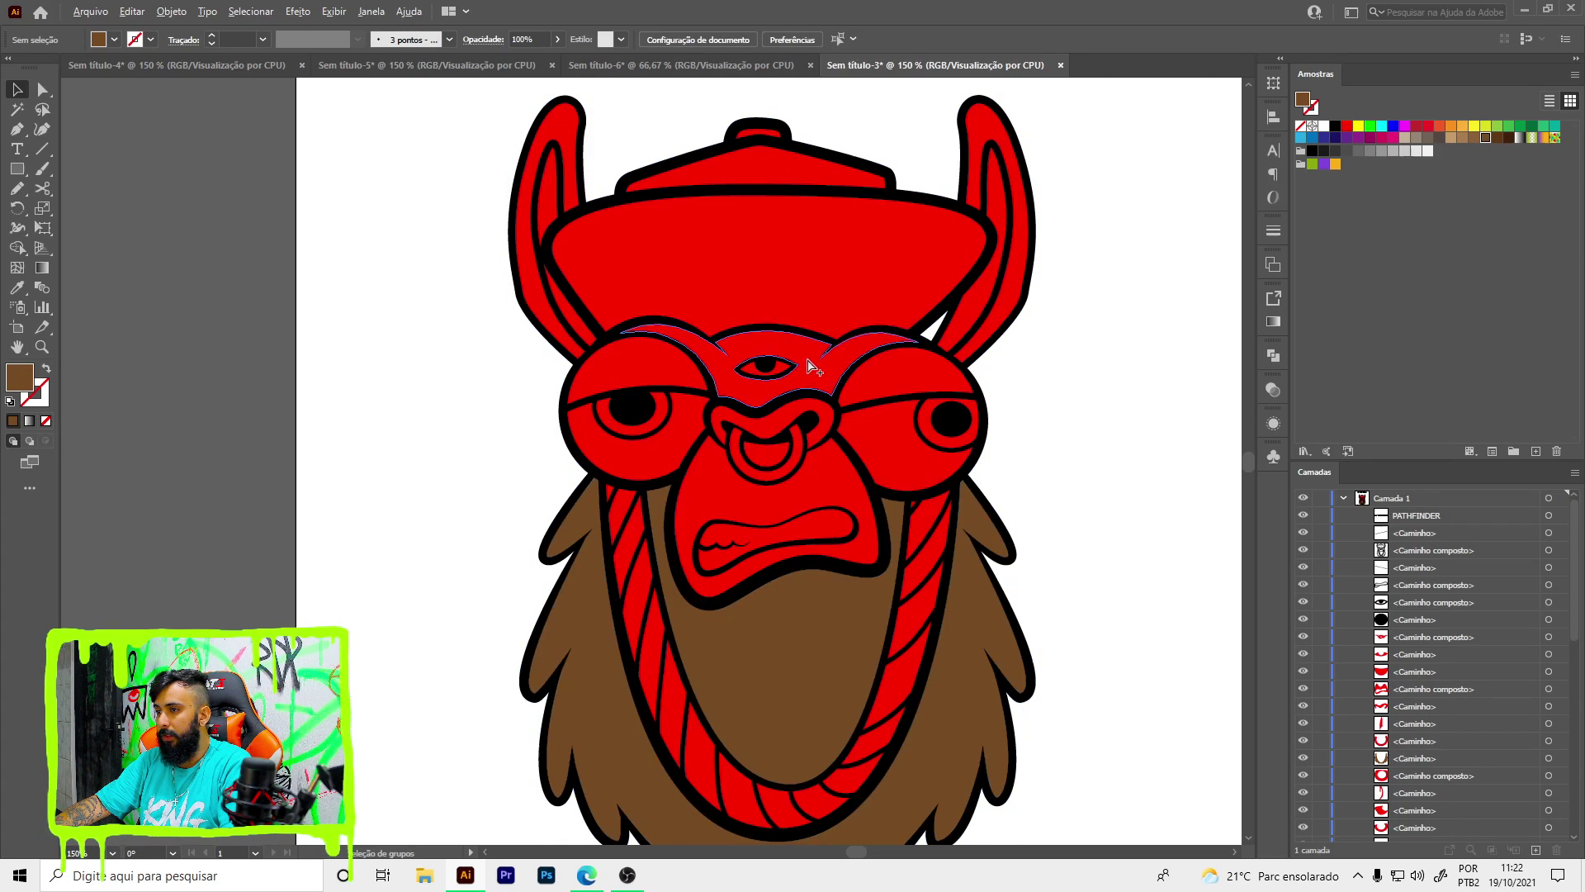
scroll(801, 368, "up", 1)
left_click(790, 386)
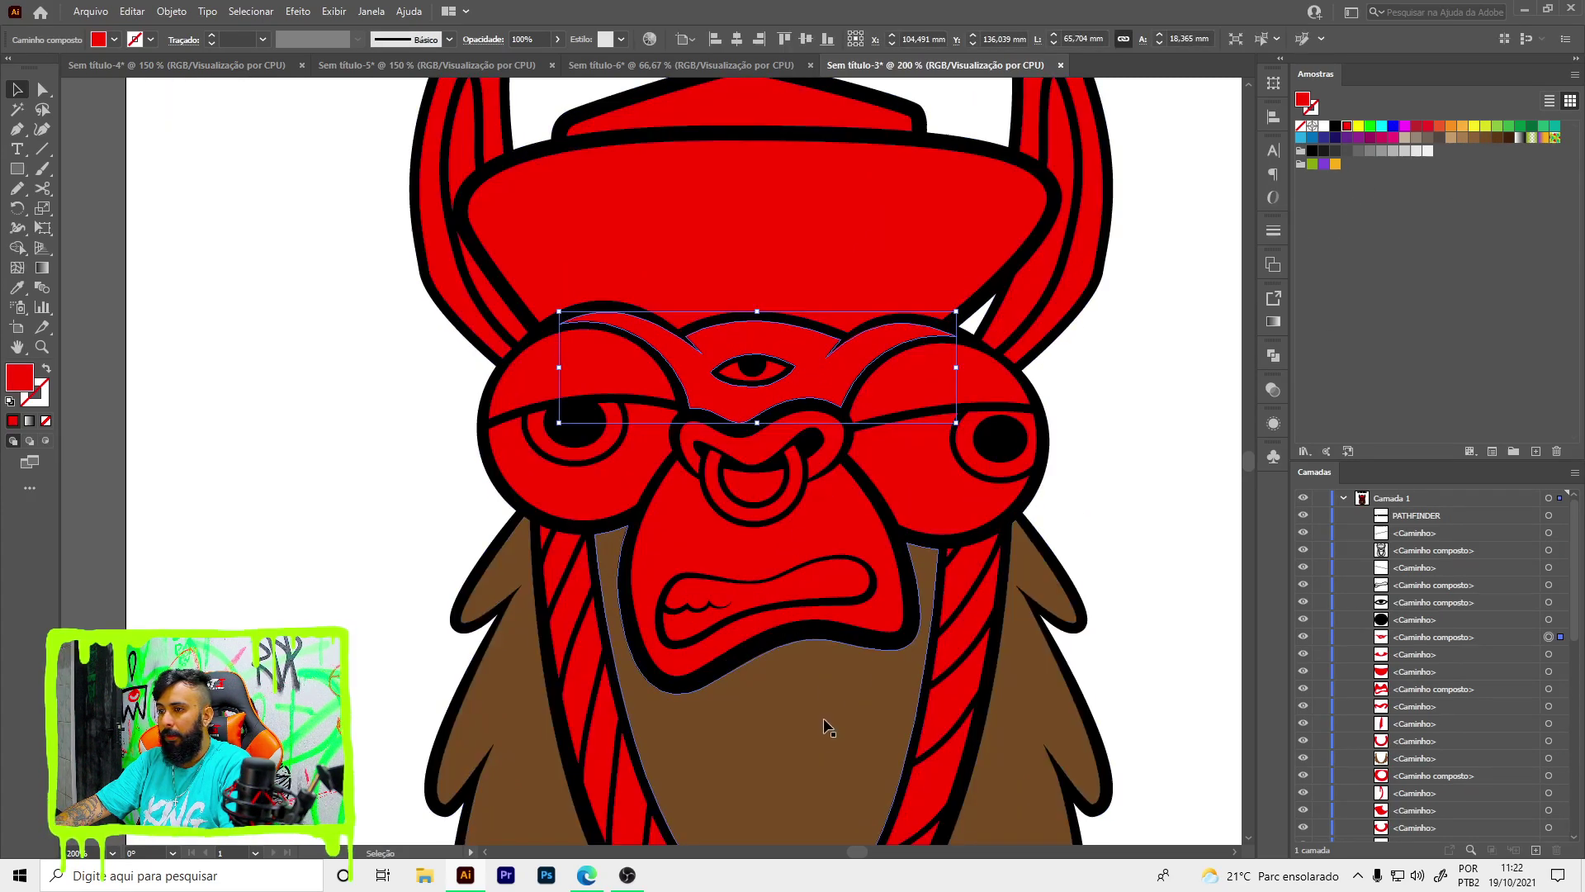
left_click(1486, 138)
- Fill the hat brim and hat top with pink
left_click(791, 252)
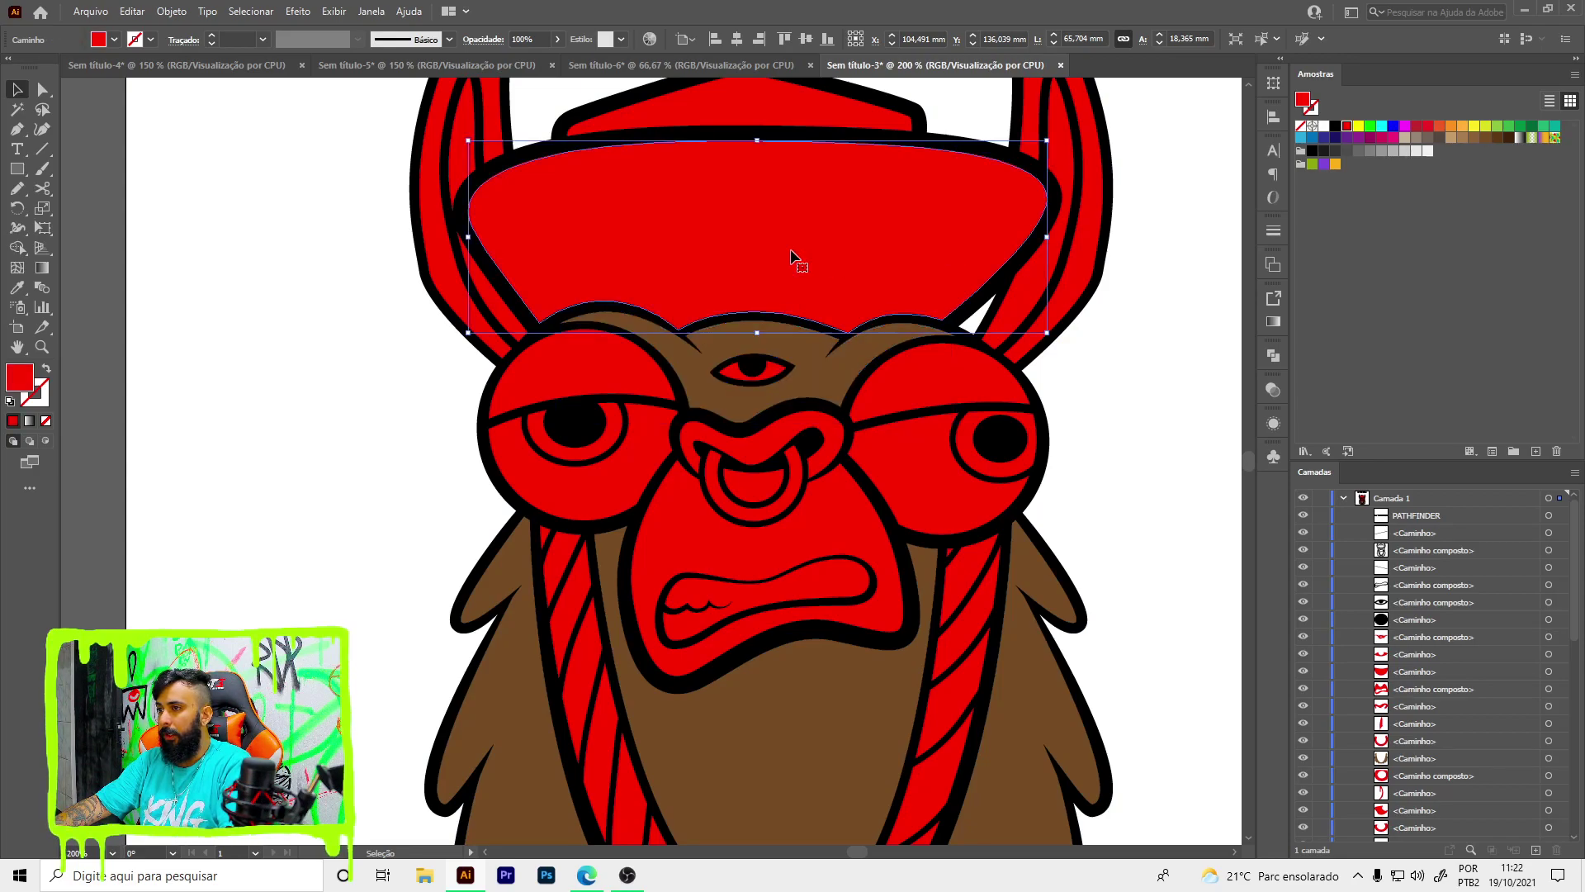
left_click(1394, 137)
left_click(826, 111)
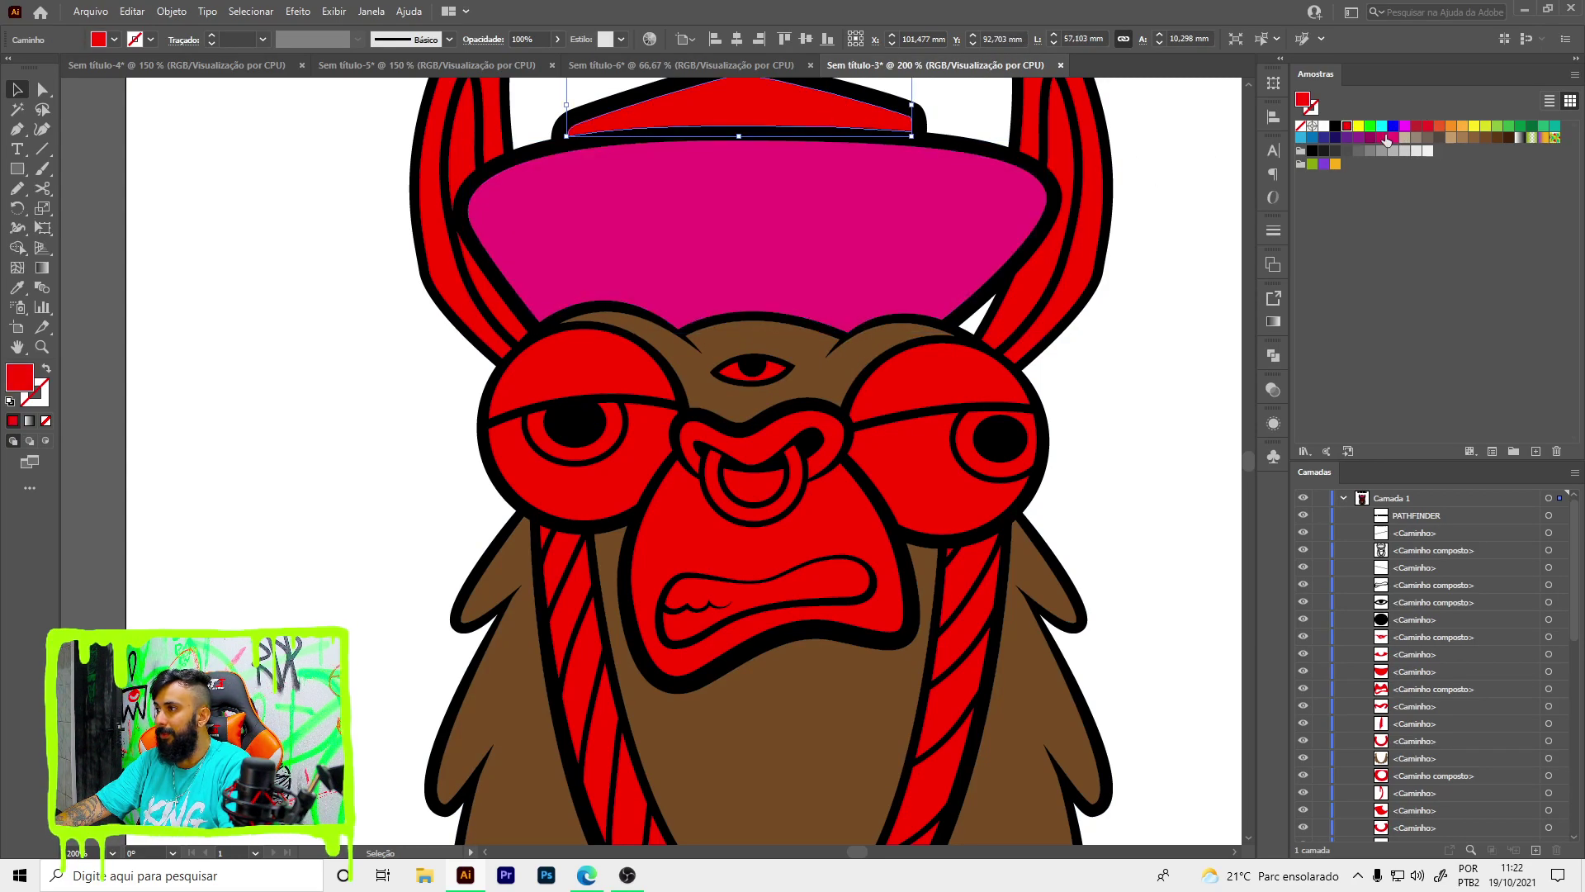
left_click(1394, 137)
scroll(981, 452, "down", 1)
- Make both eye bands white and both eye rings cyan
left_click(950, 462)
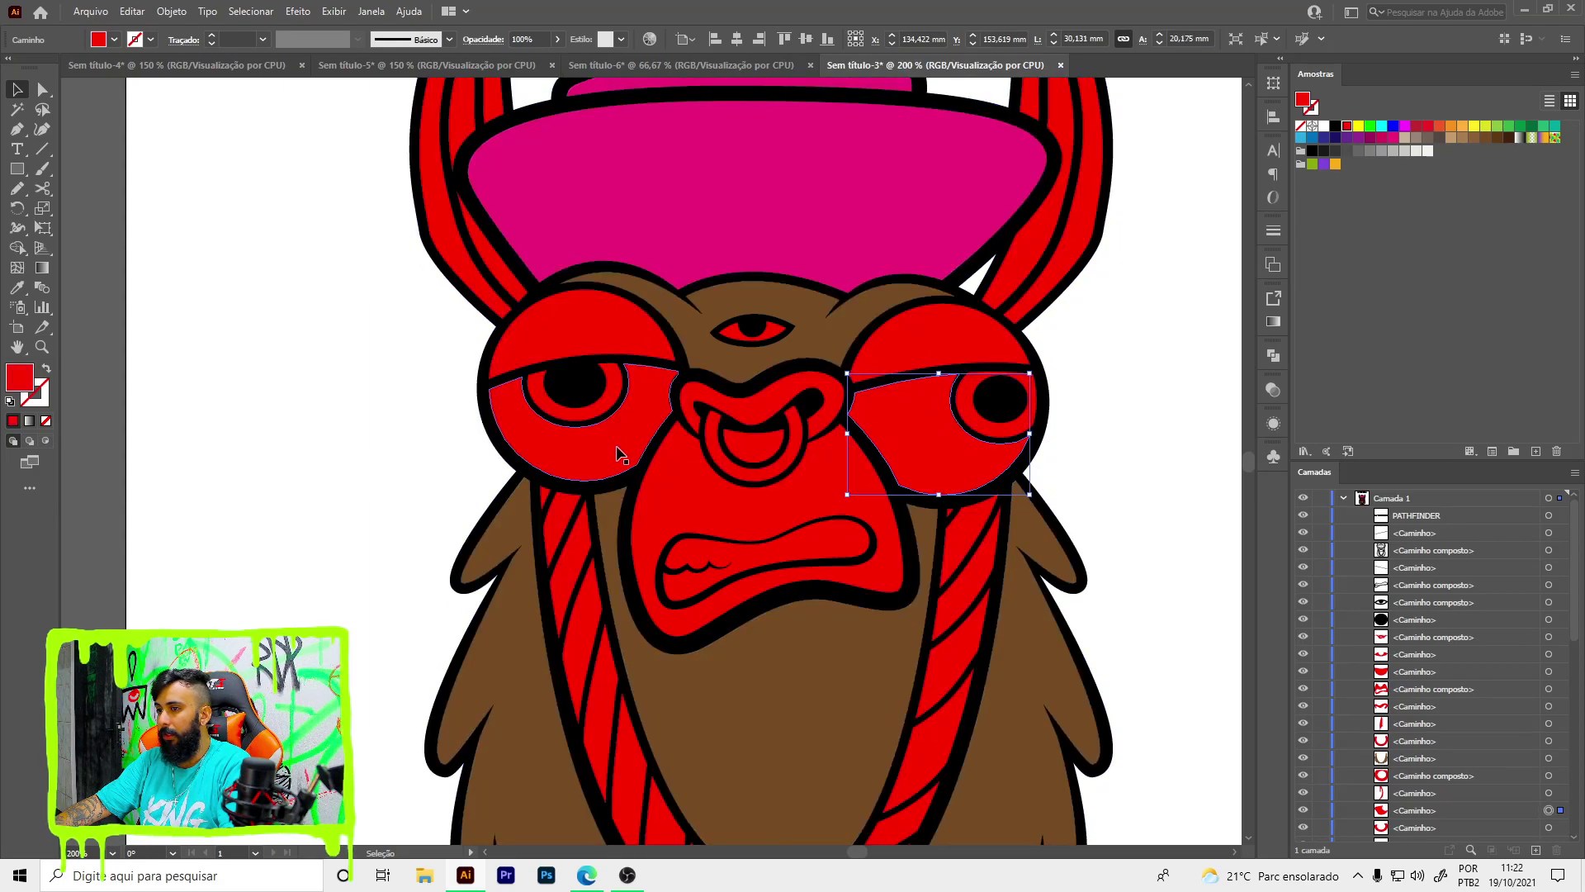
left_click(618, 453, "shift")
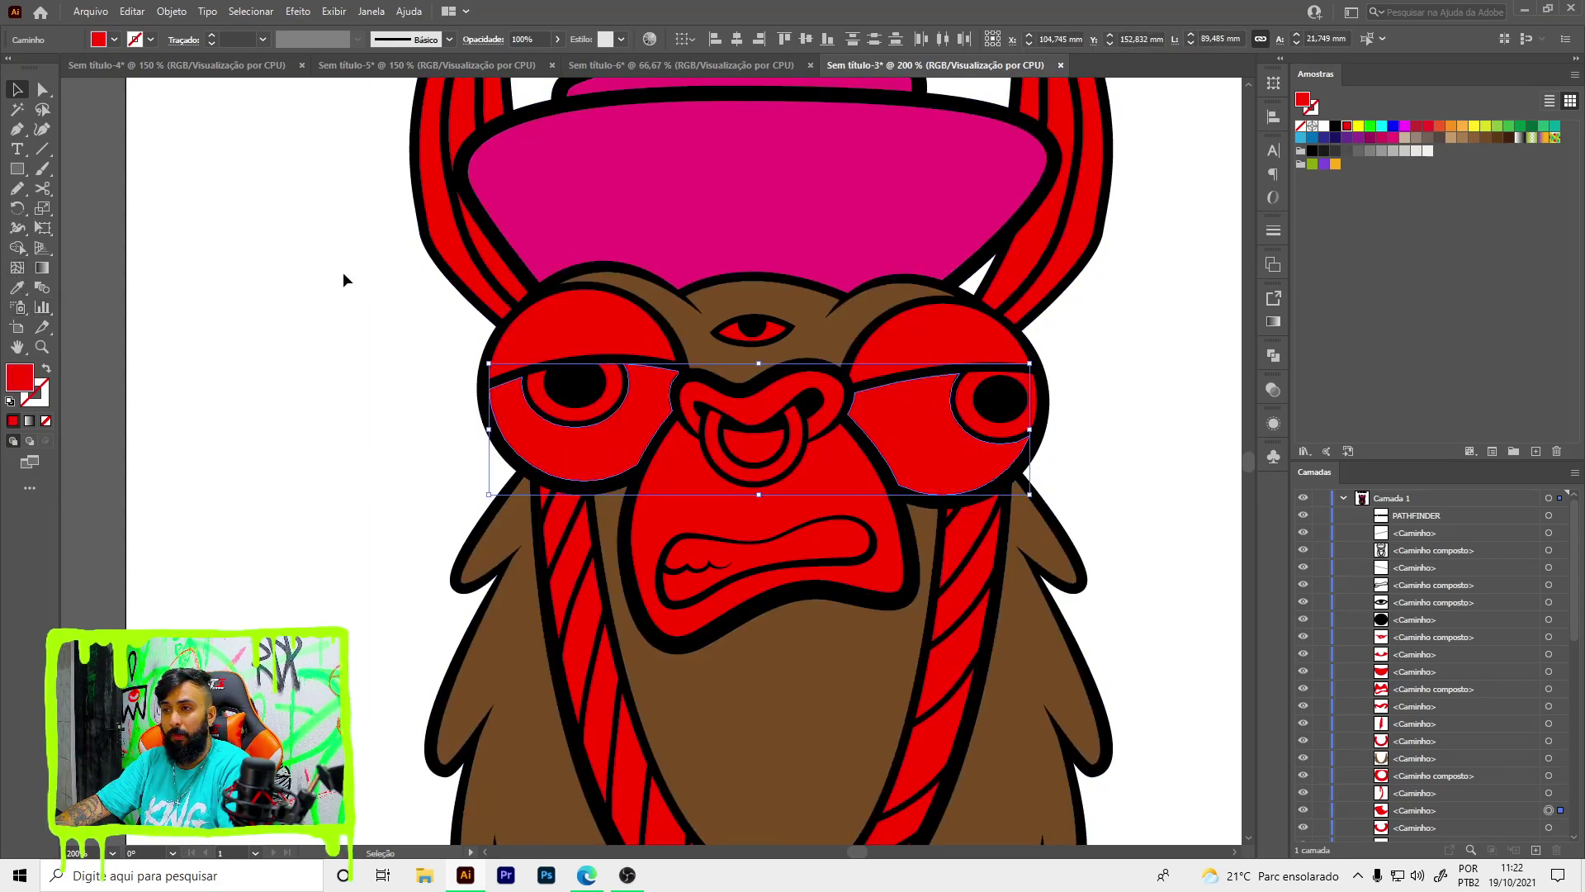
left_click(1324, 126)
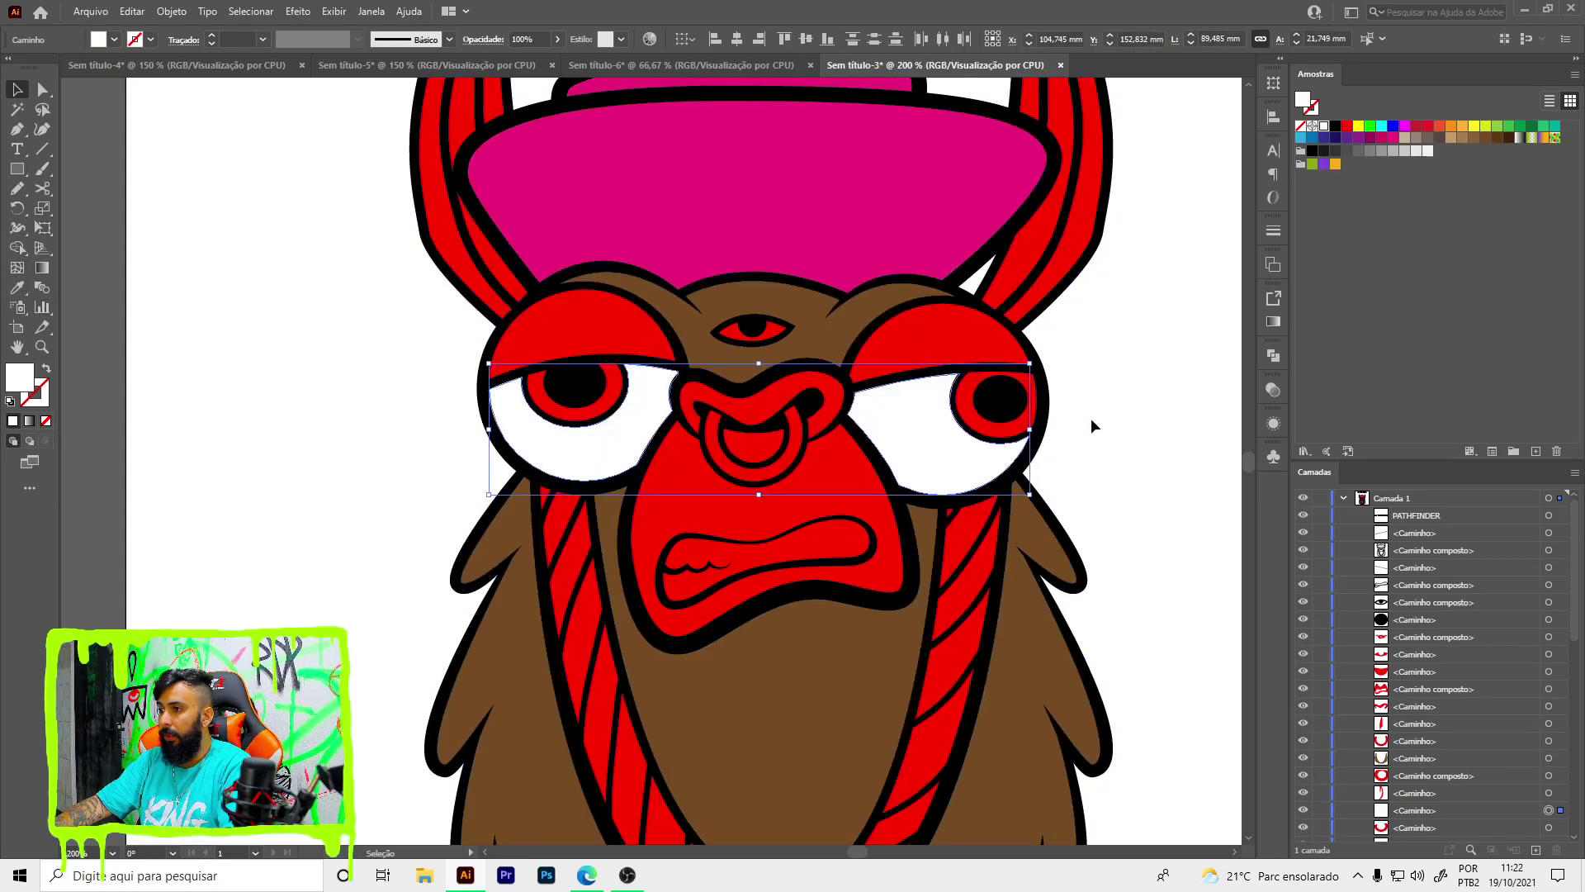
scroll(966, 393, "up", 1)
left_click(963, 407)
left_click(427, 398, "shift")
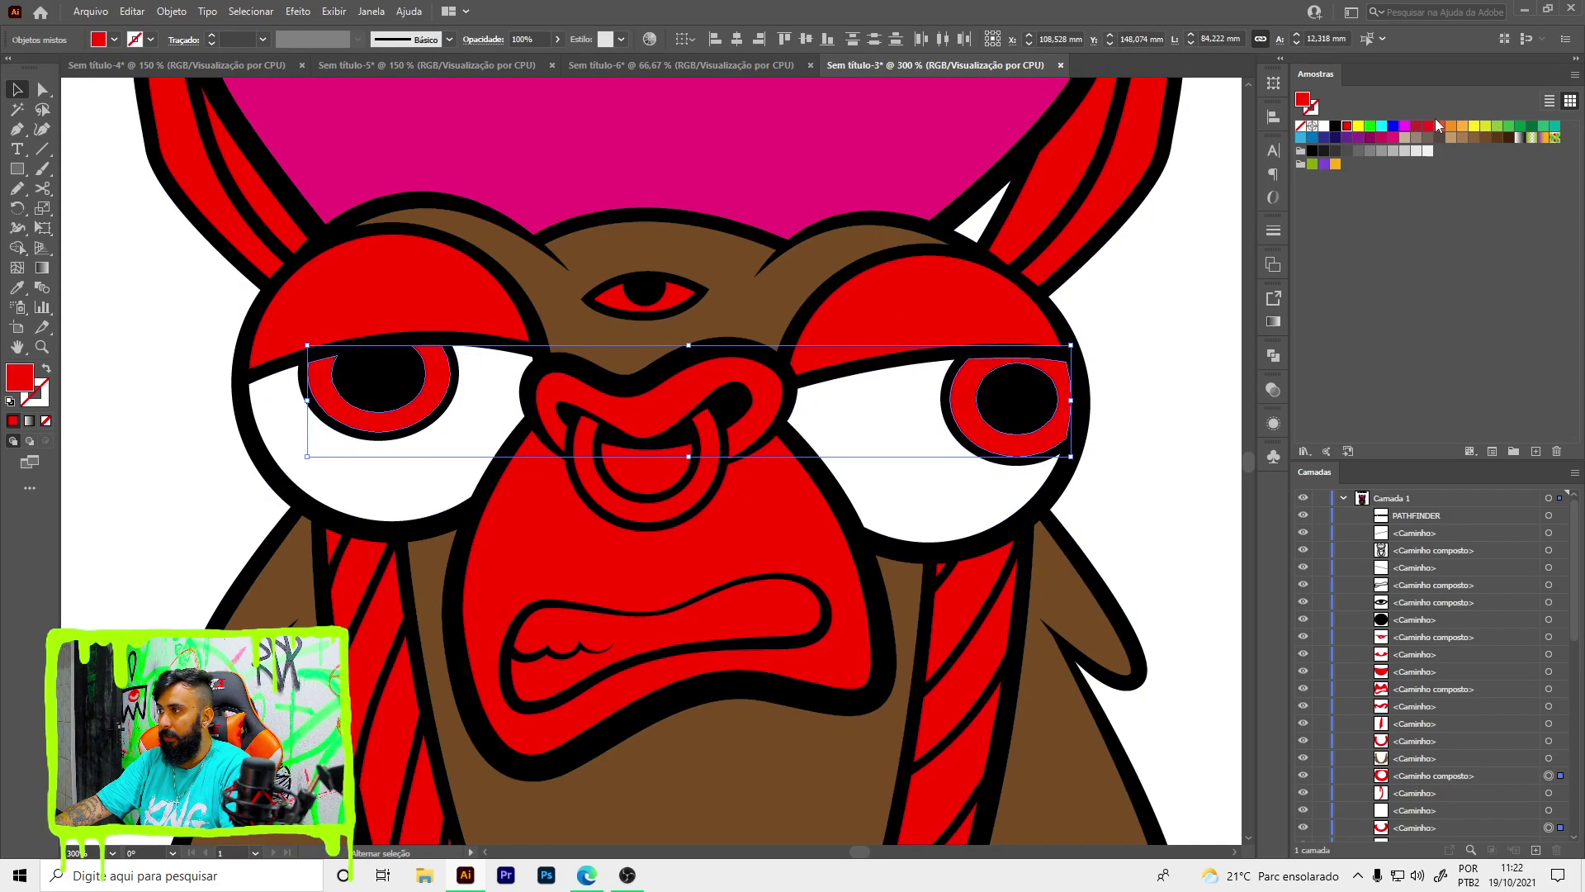
left_click(1380, 126)
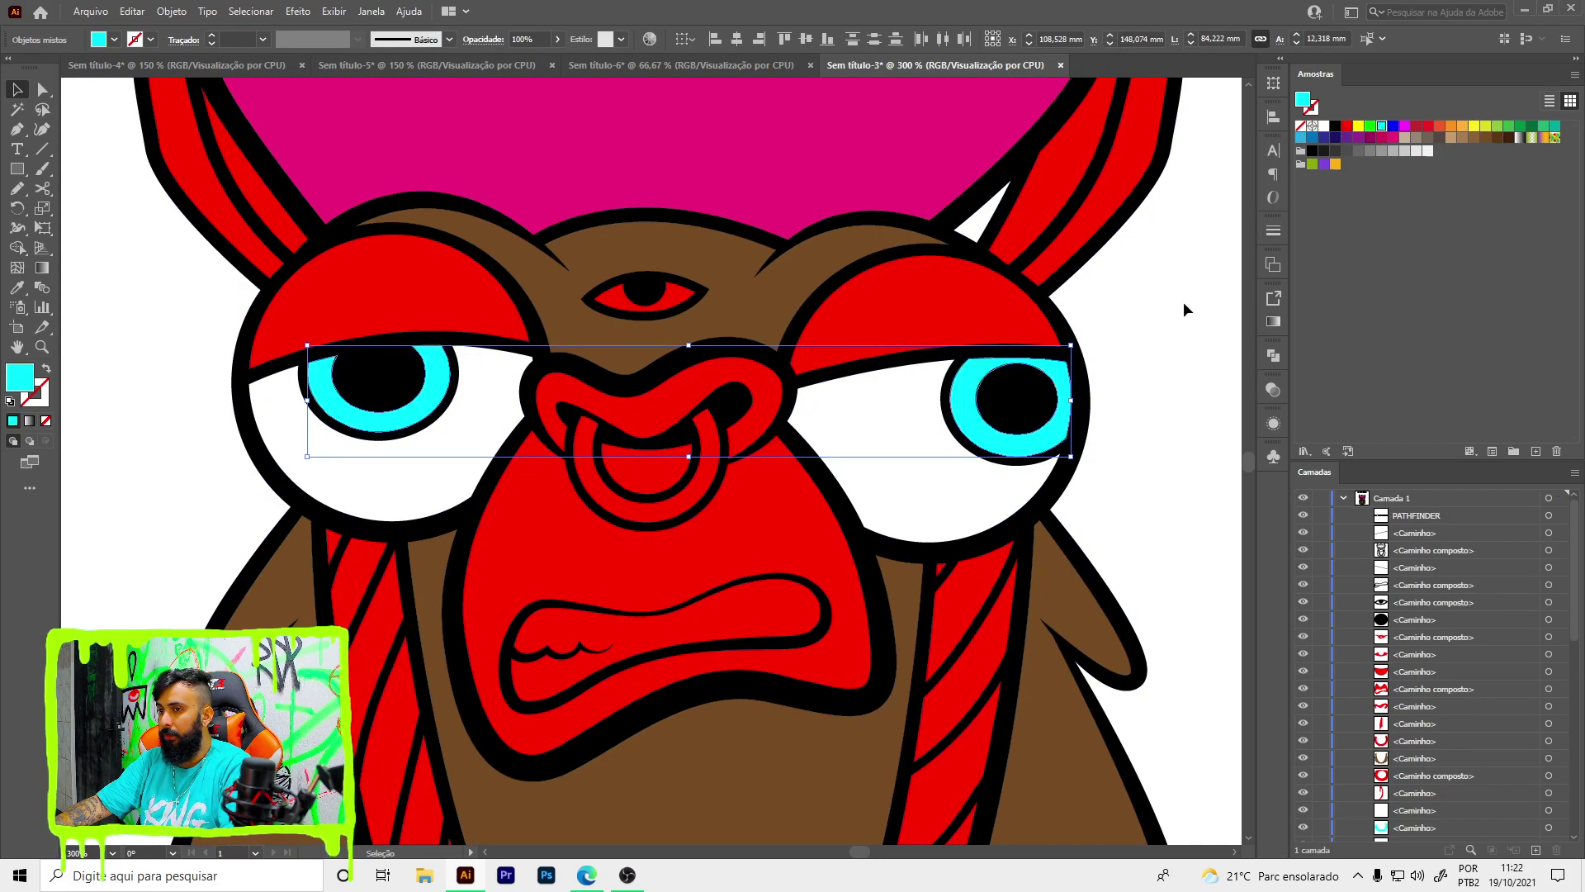
- Fill the muzzle with grey and the nose with greyish beige
scroll(844, 306, "down", 2)
left_click(807, 432)
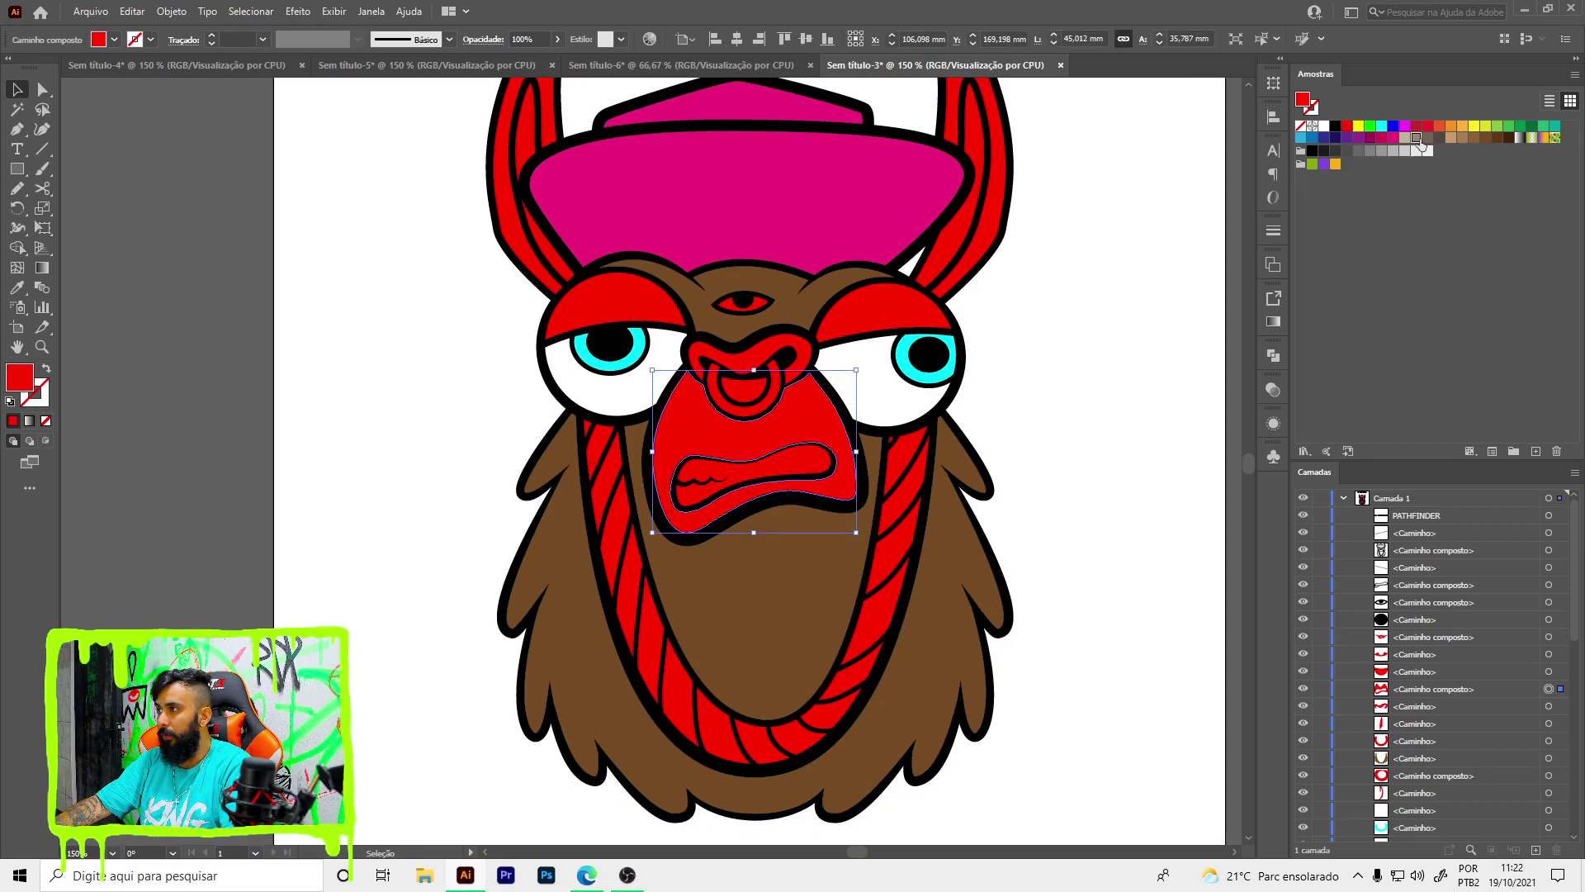
left_click(1416, 138)
left_click(751, 401)
scroll(751, 401, "up", 1)
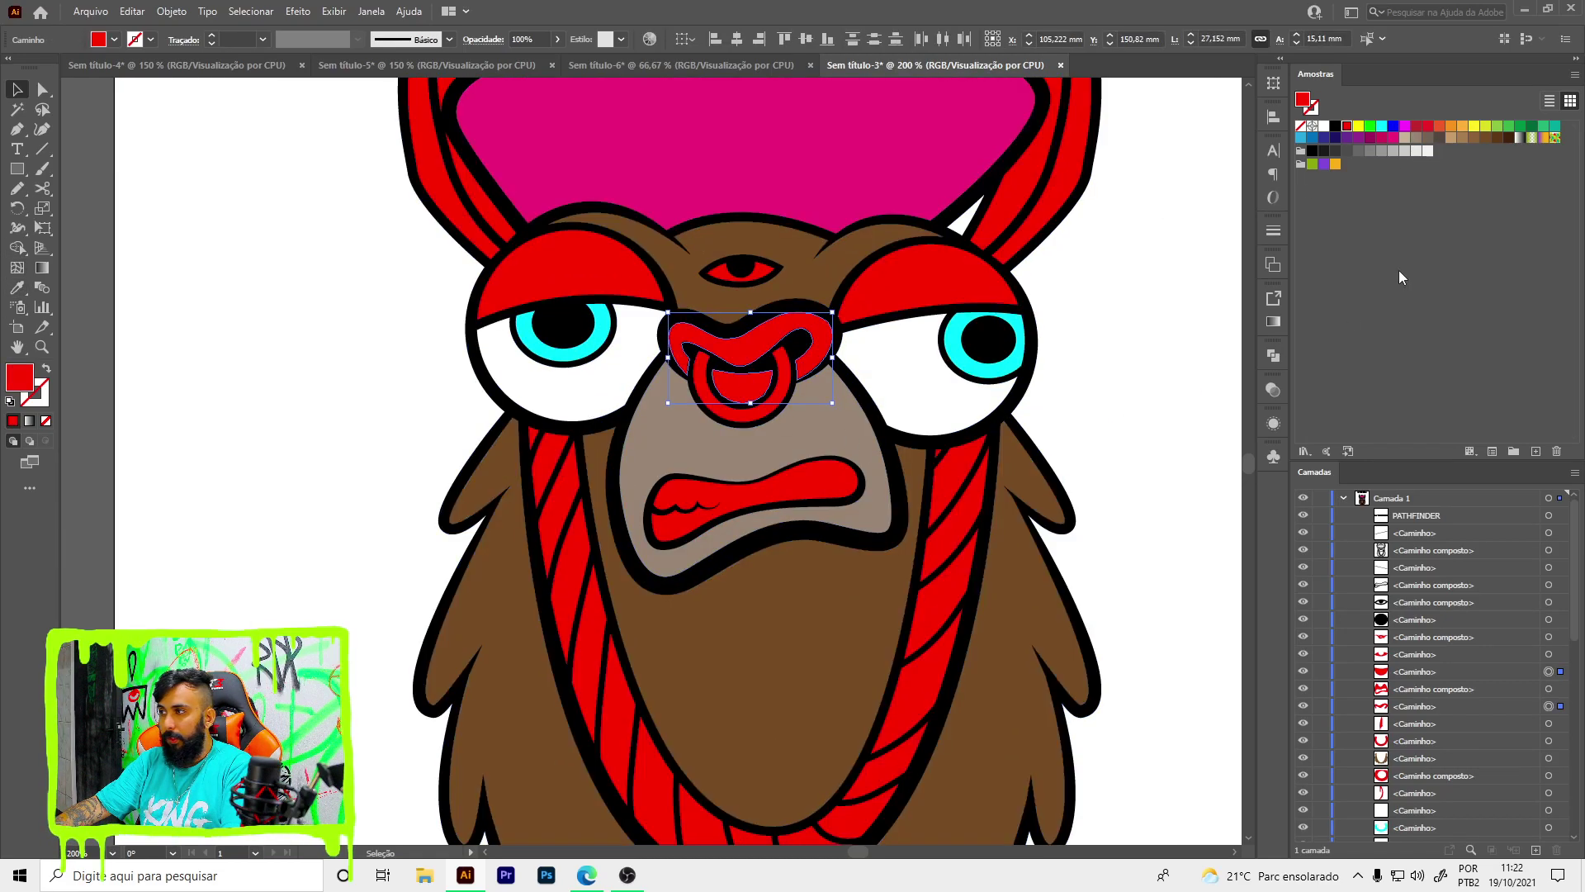
left_click(1394, 138)
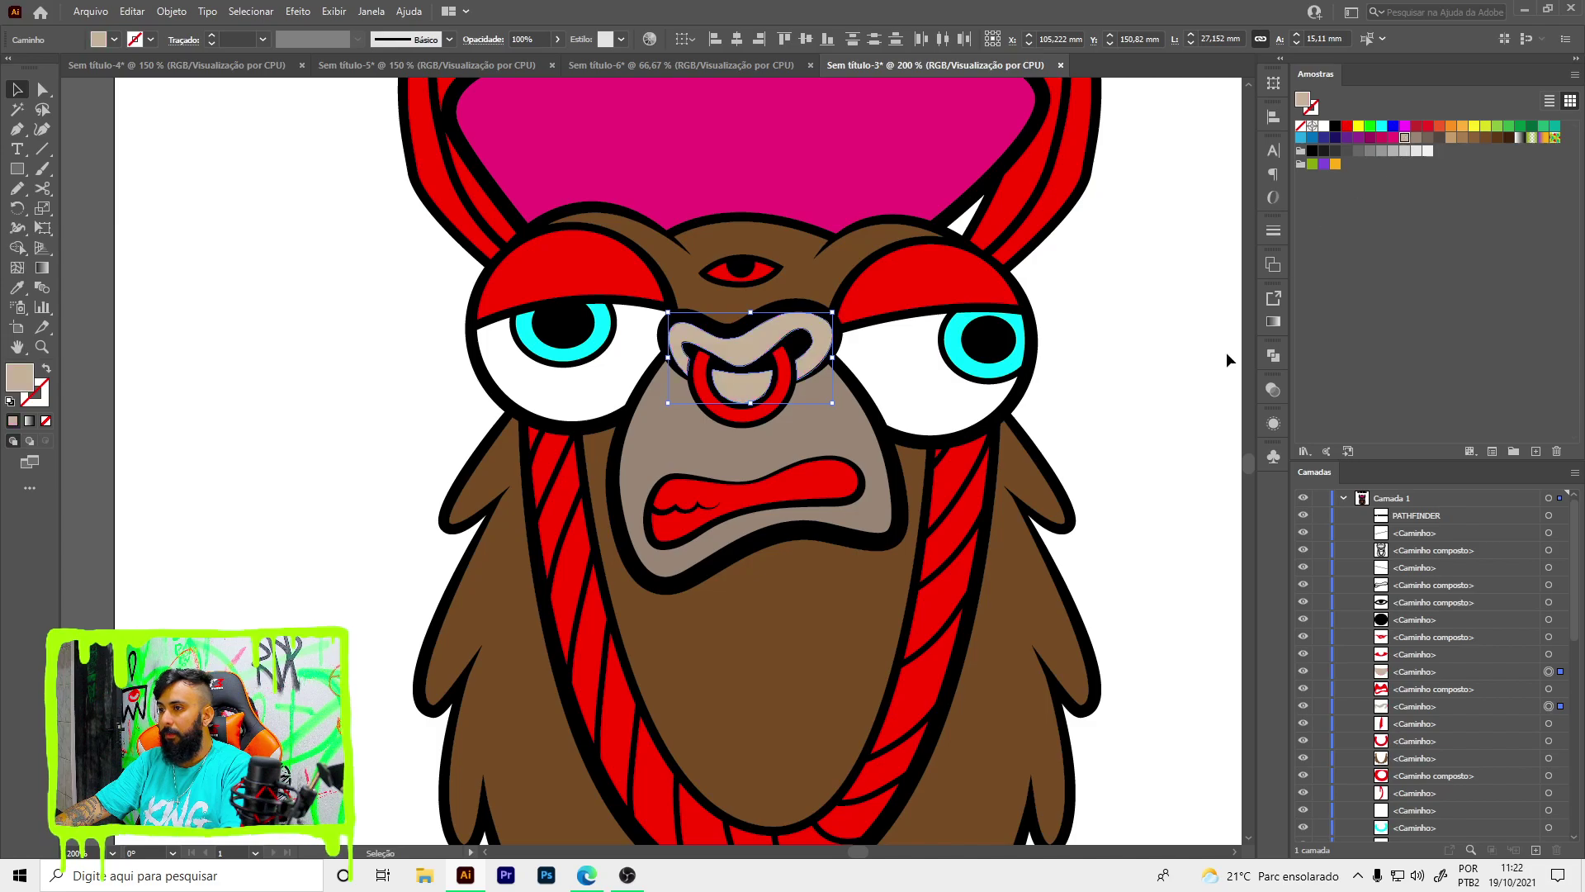
left_click(1222, 380)
key("ctrl+1")
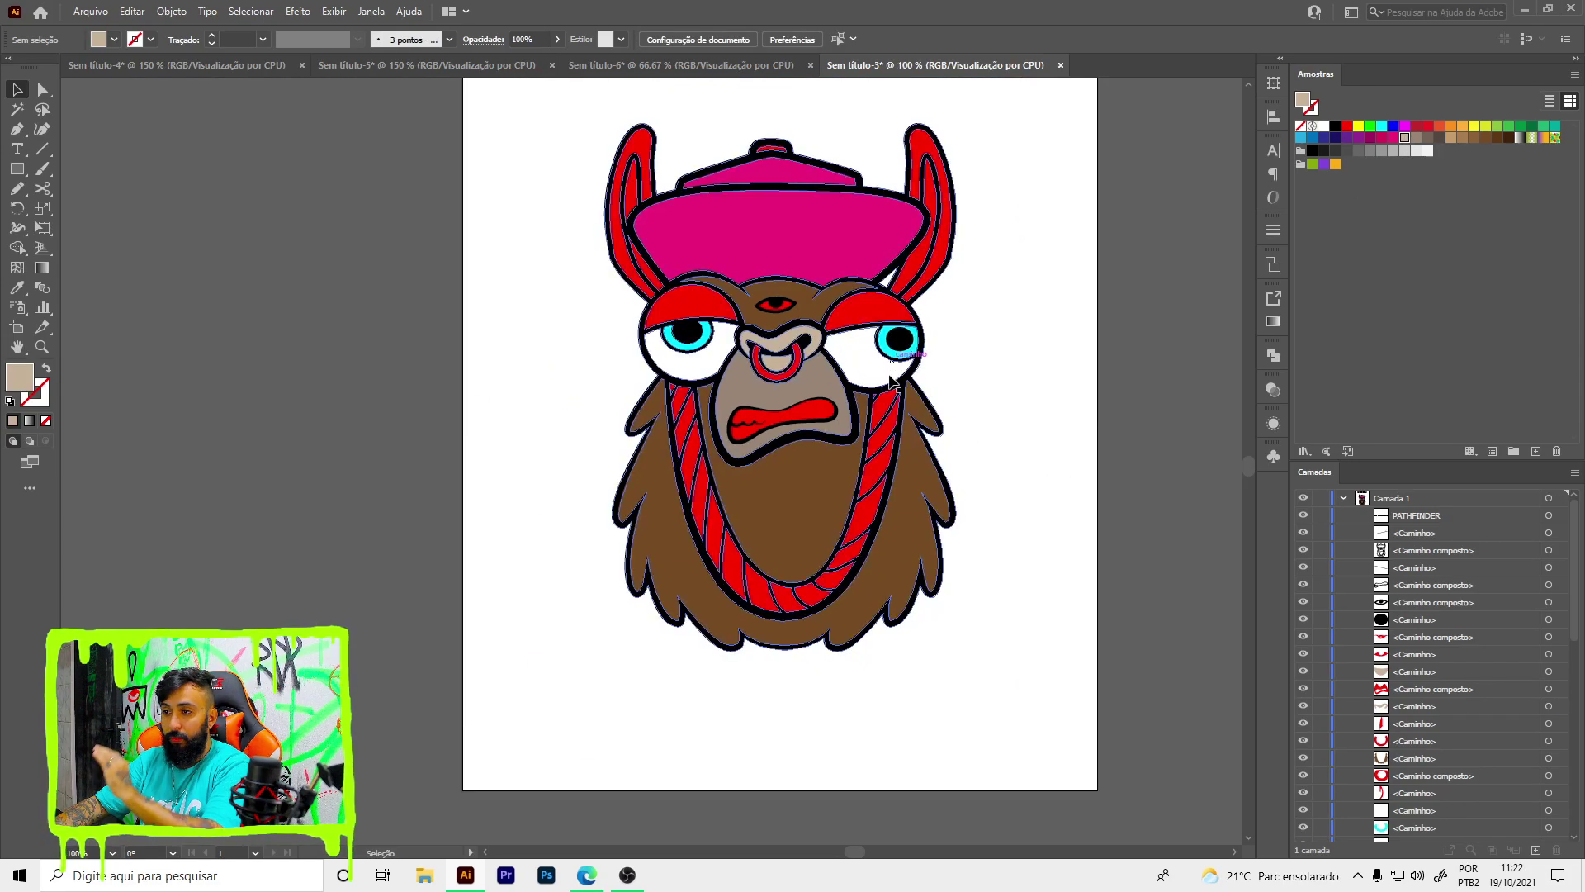
- Direct-select all the red rope segments and fill them with orange
scroll(842, 512, "up", 1)
key("a")
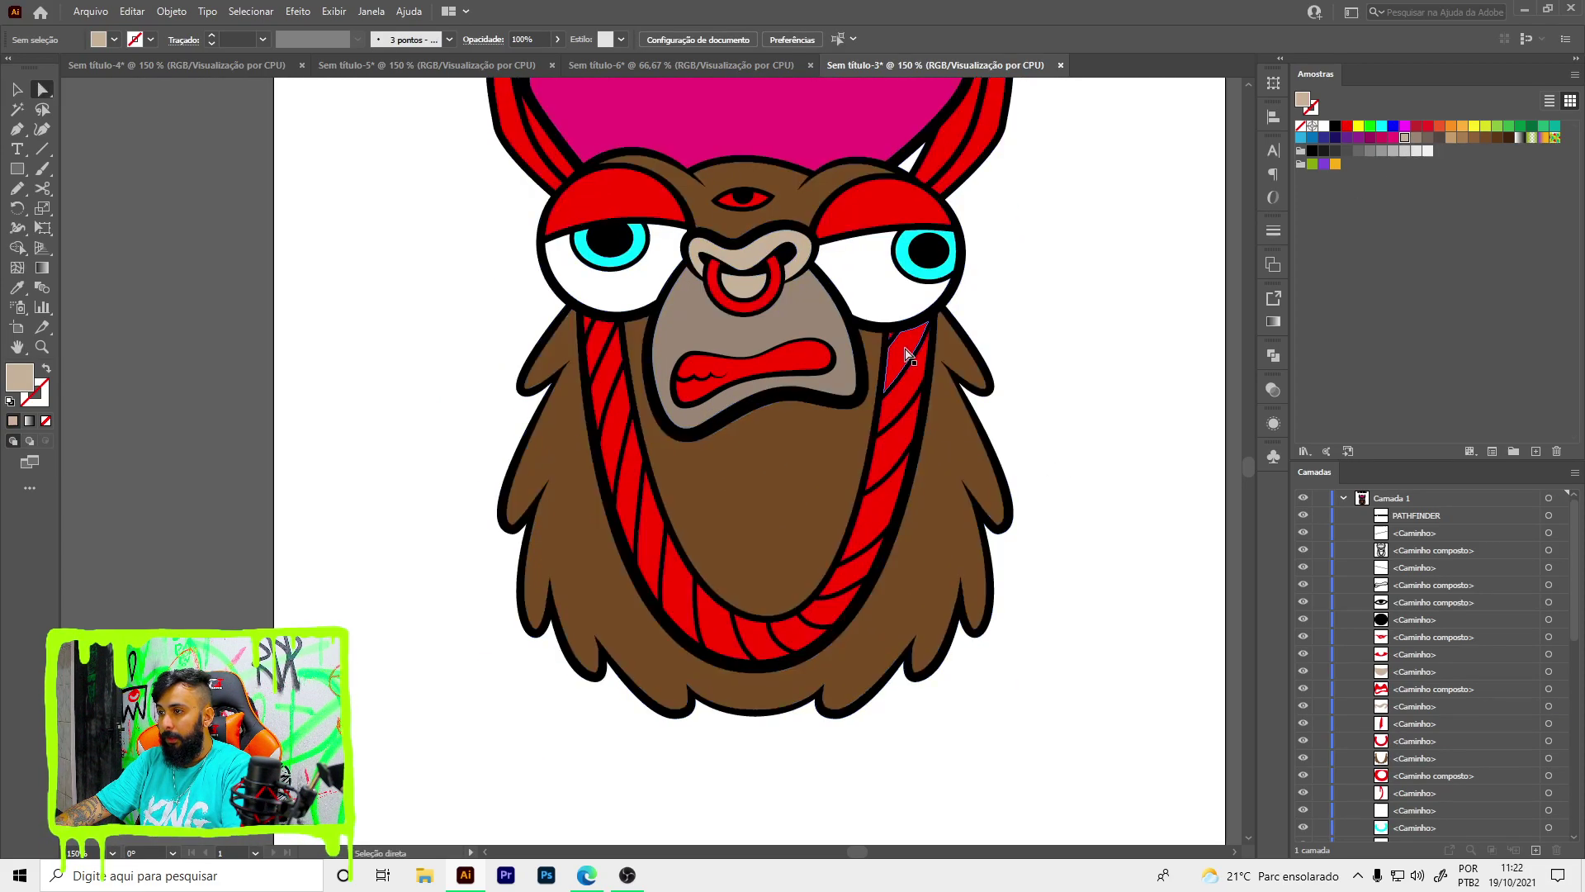
scroll(909, 354, "up", 1)
scroll(891, 328, "up", 4)
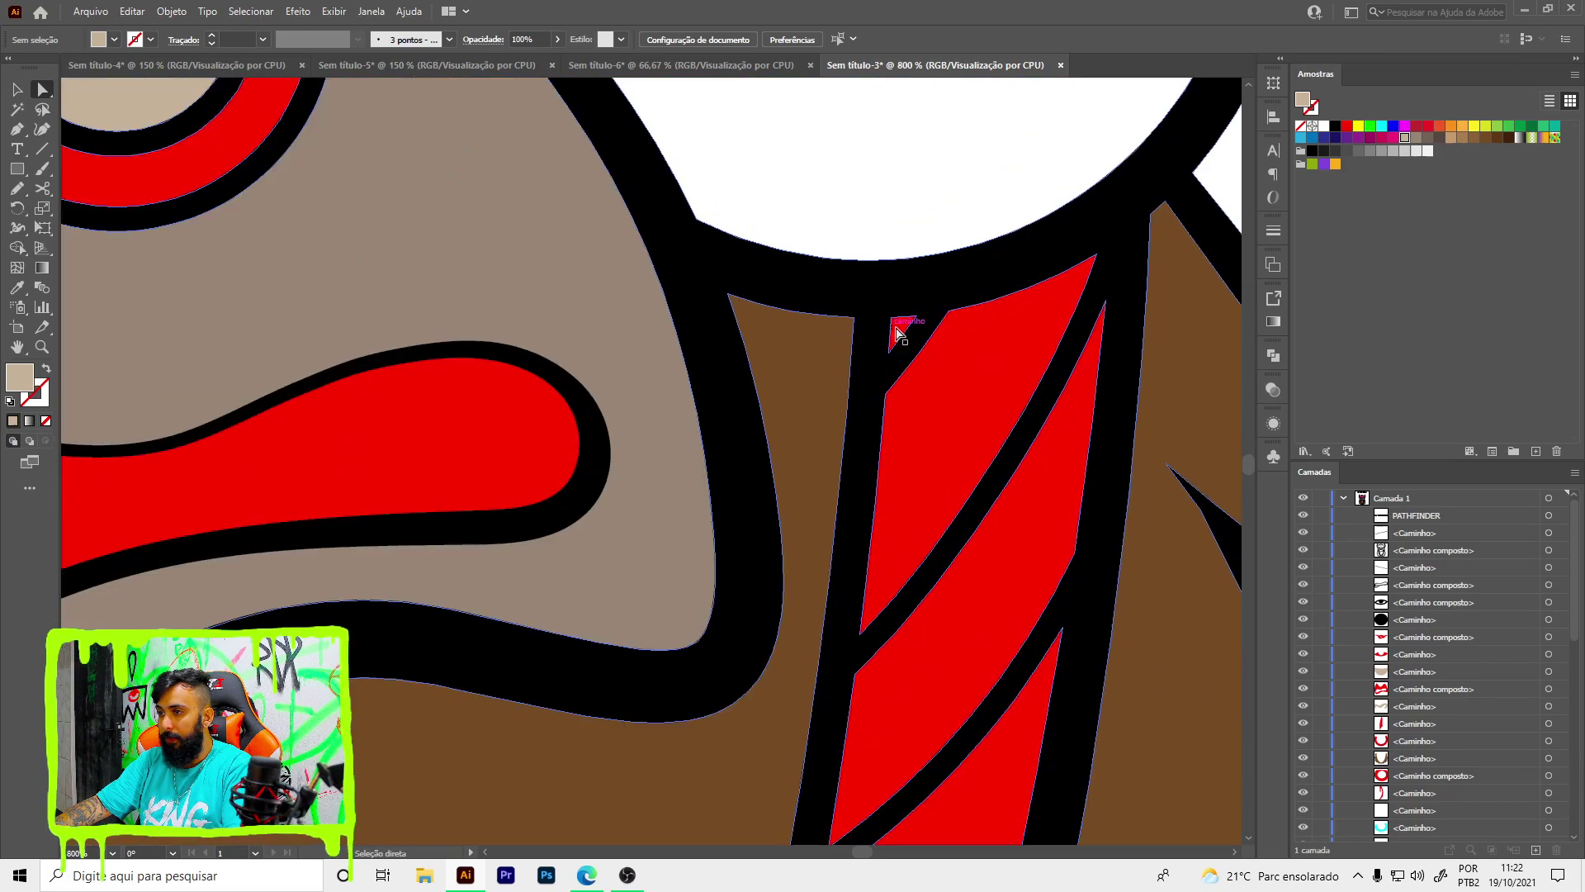
left_click(903, 330)
left_click(998, 530, "shift")
scroll(1003, 524, "down", 3)
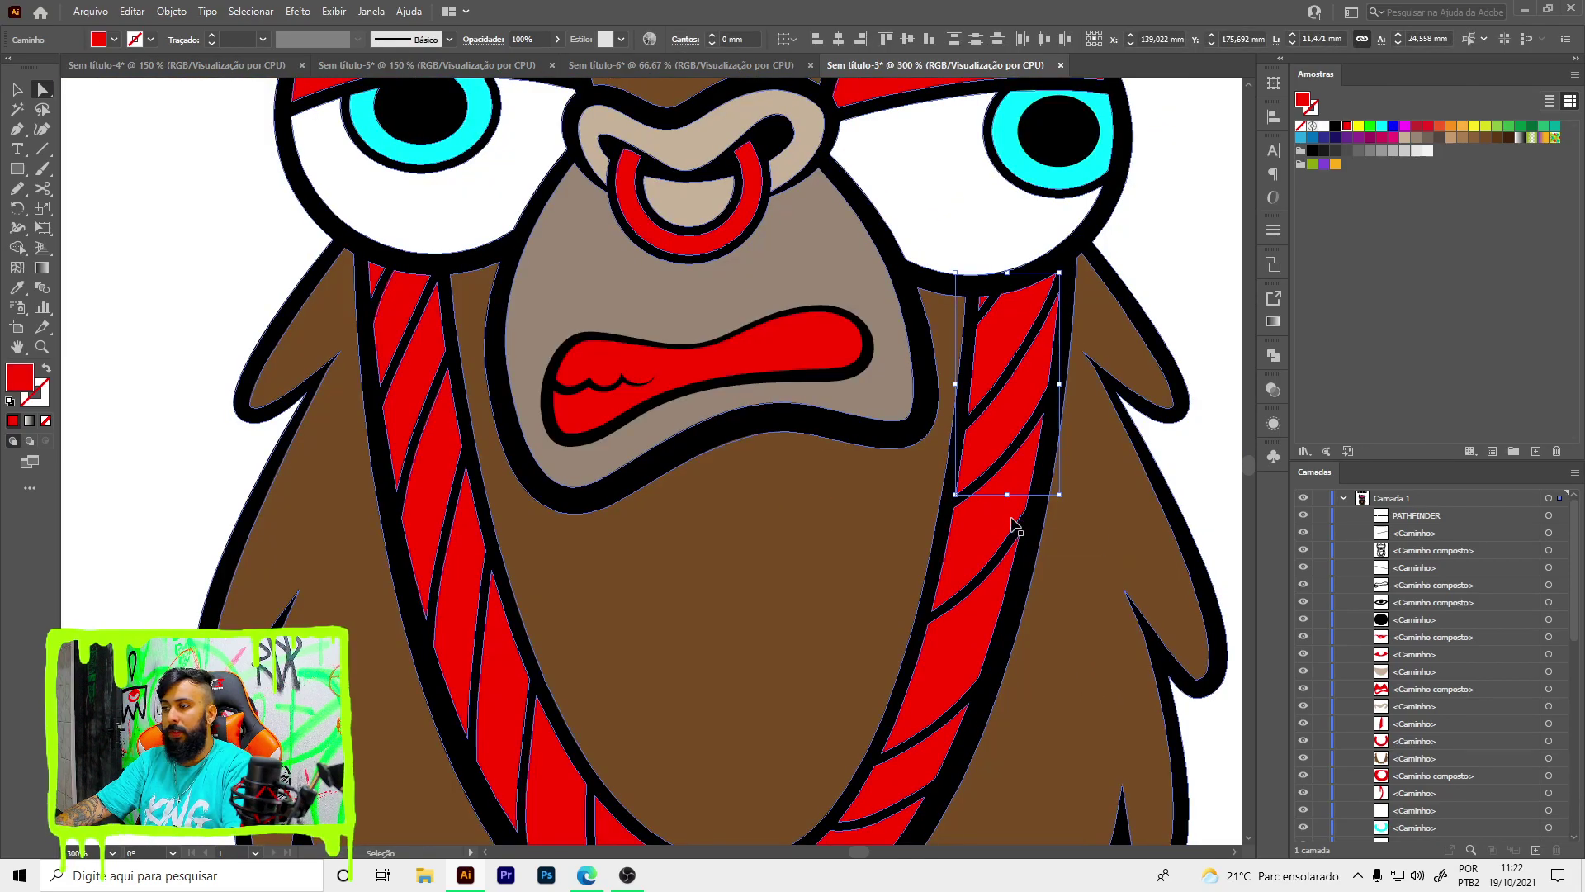
left_click_drag(906, 716, 983, 314)
left_click(995, 434, "shift")
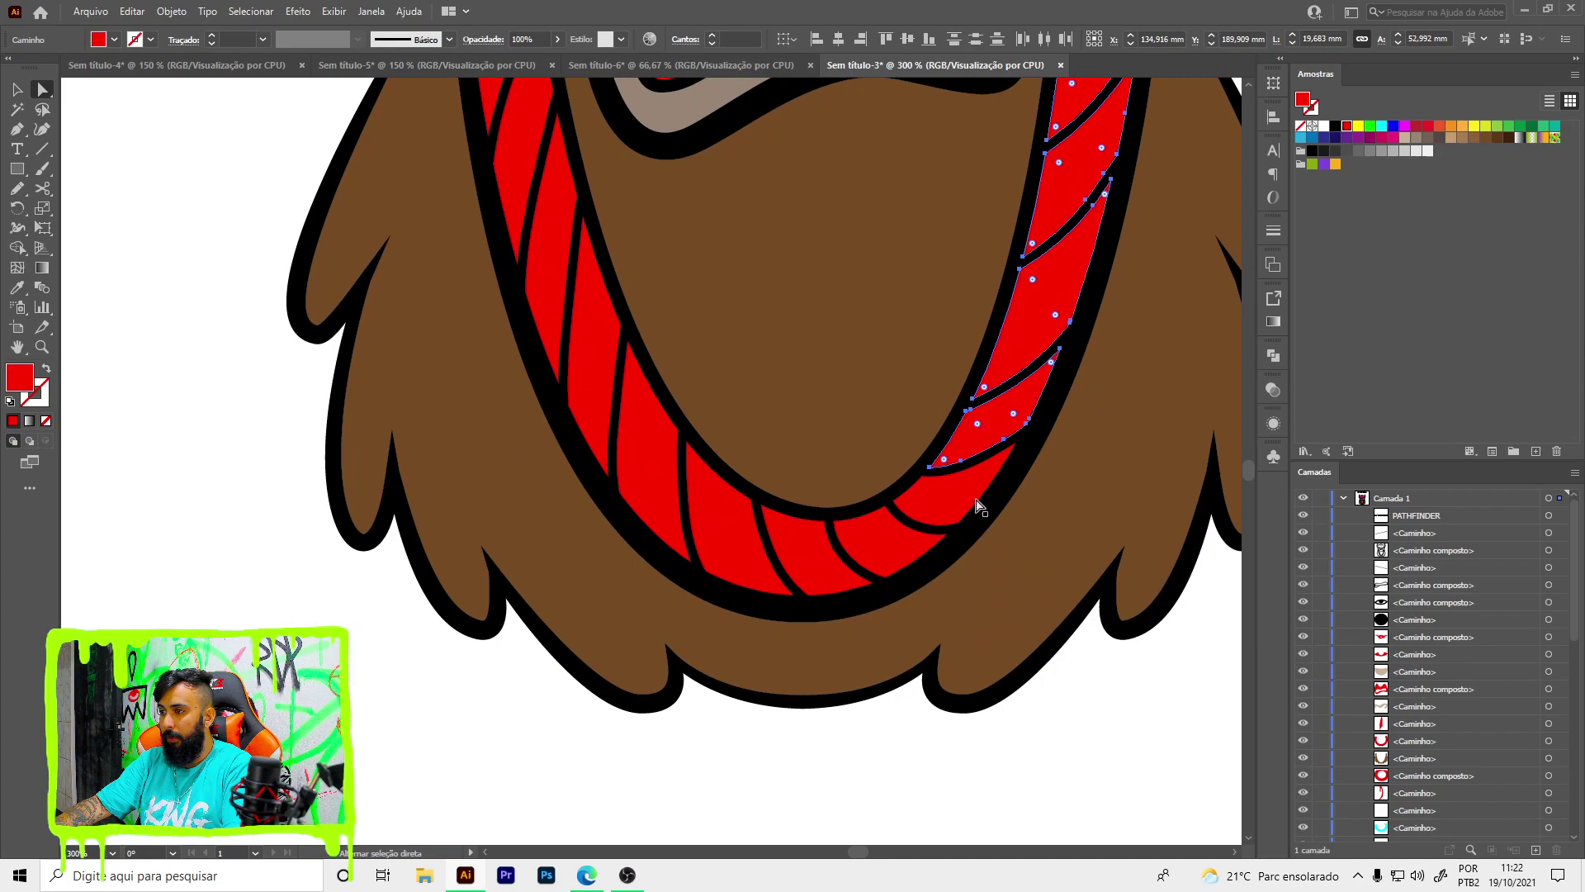
left_click(937, 504, "shift")
left_click(883, 551, "shift")
left_click(805, 557, "shift")
left_click(727, 533, "shift")
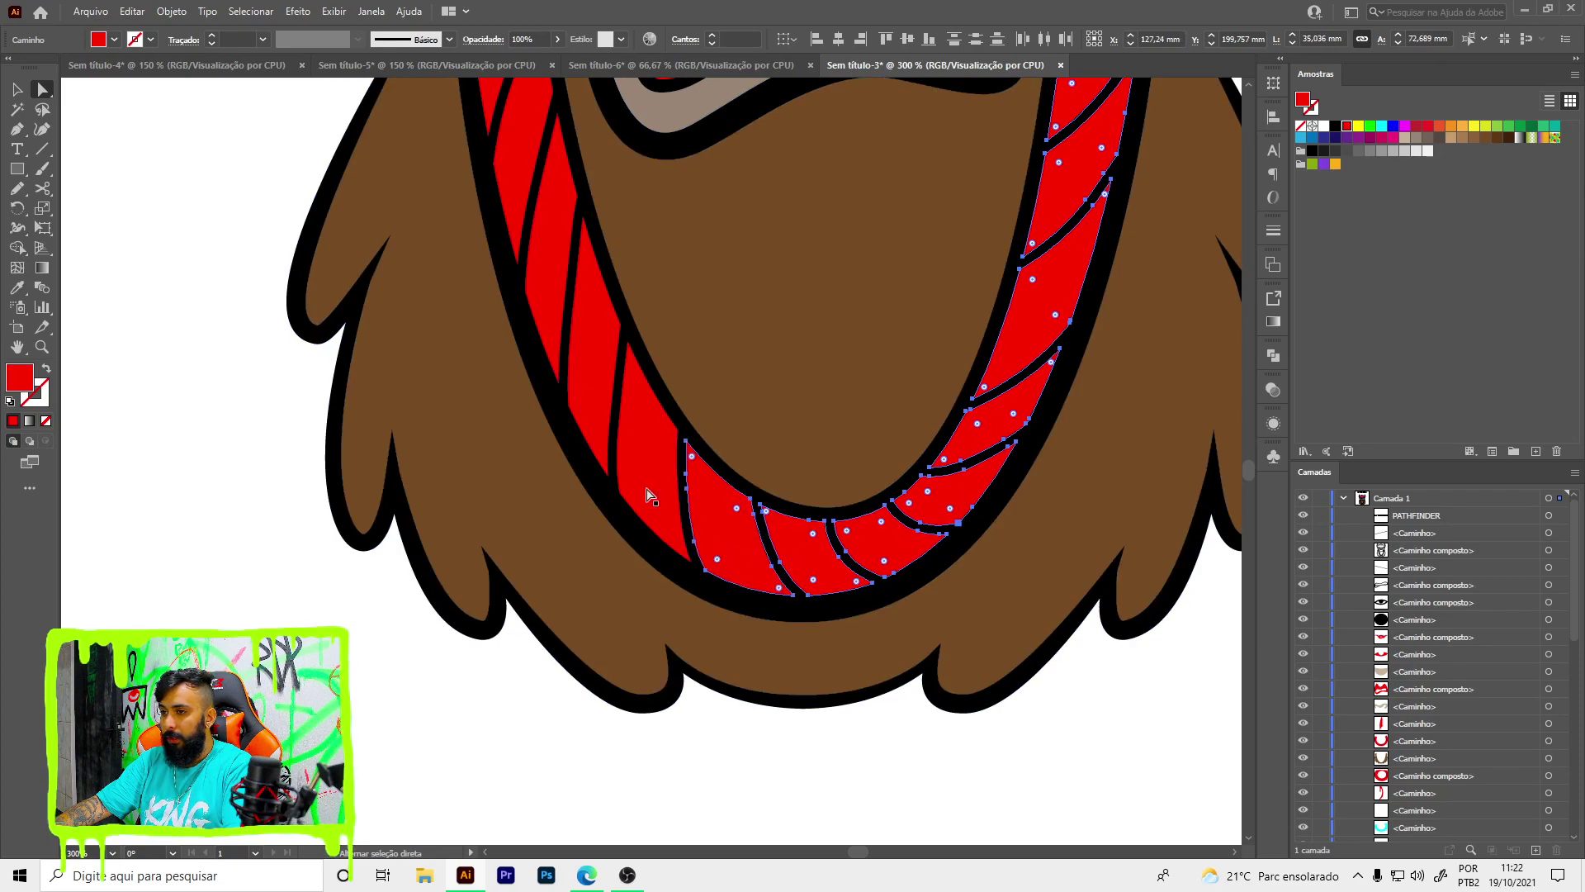
left_click(652, 450, "shift")
left_click(598, 355, "shift")
left_click(536, 248, "shift")
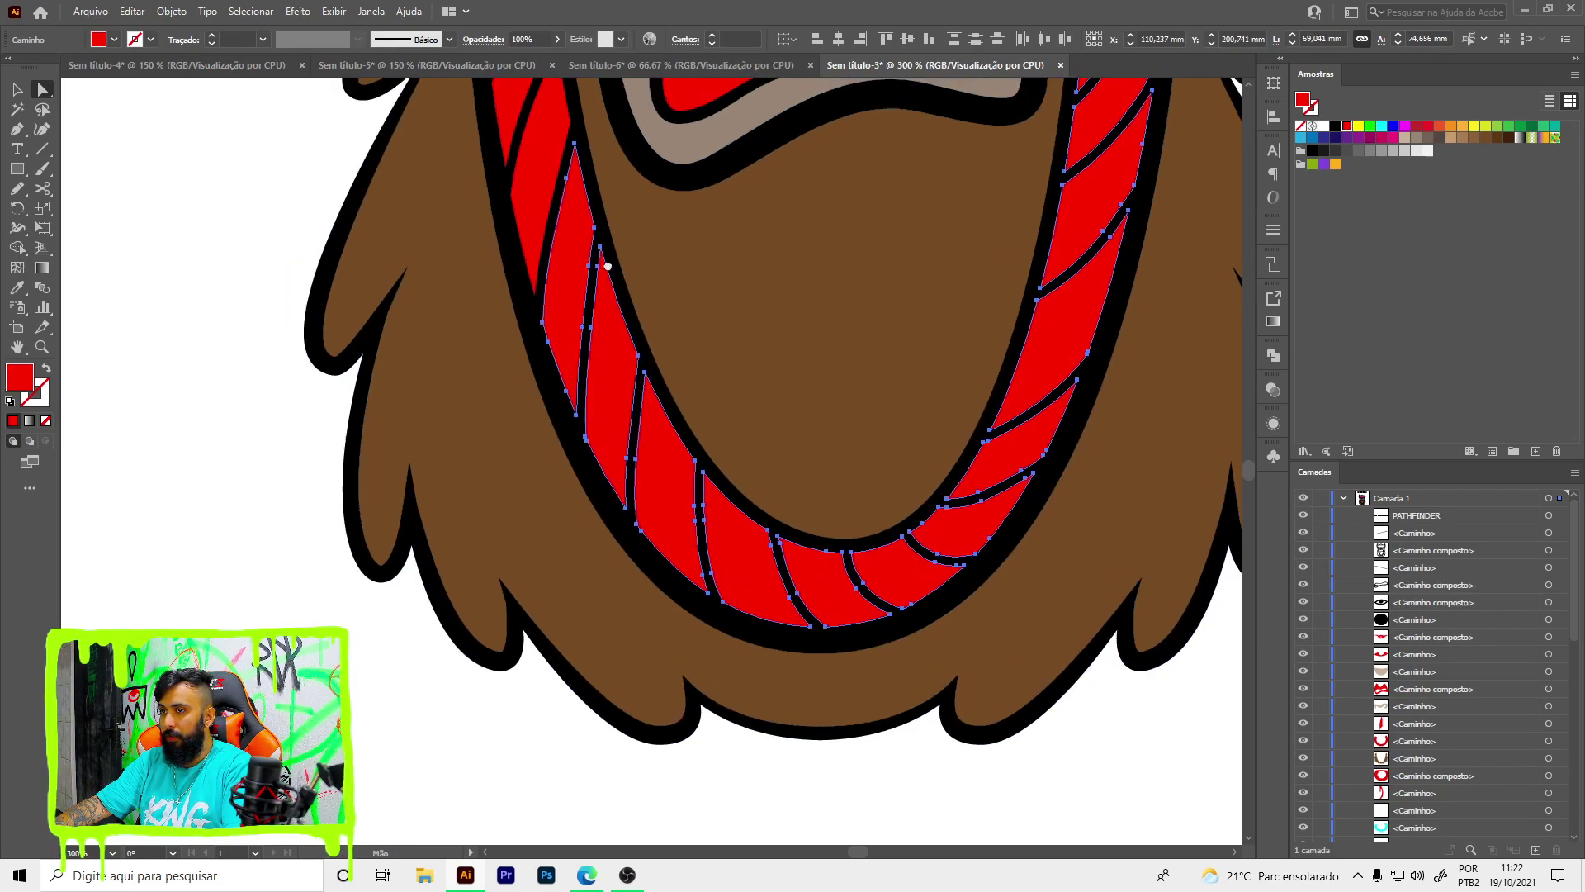
scroll(609, 258, "up", 5)
left_click(743, 446, "shift")
left_click(718, 367, "shift")
left_click(710, 281, "shift")
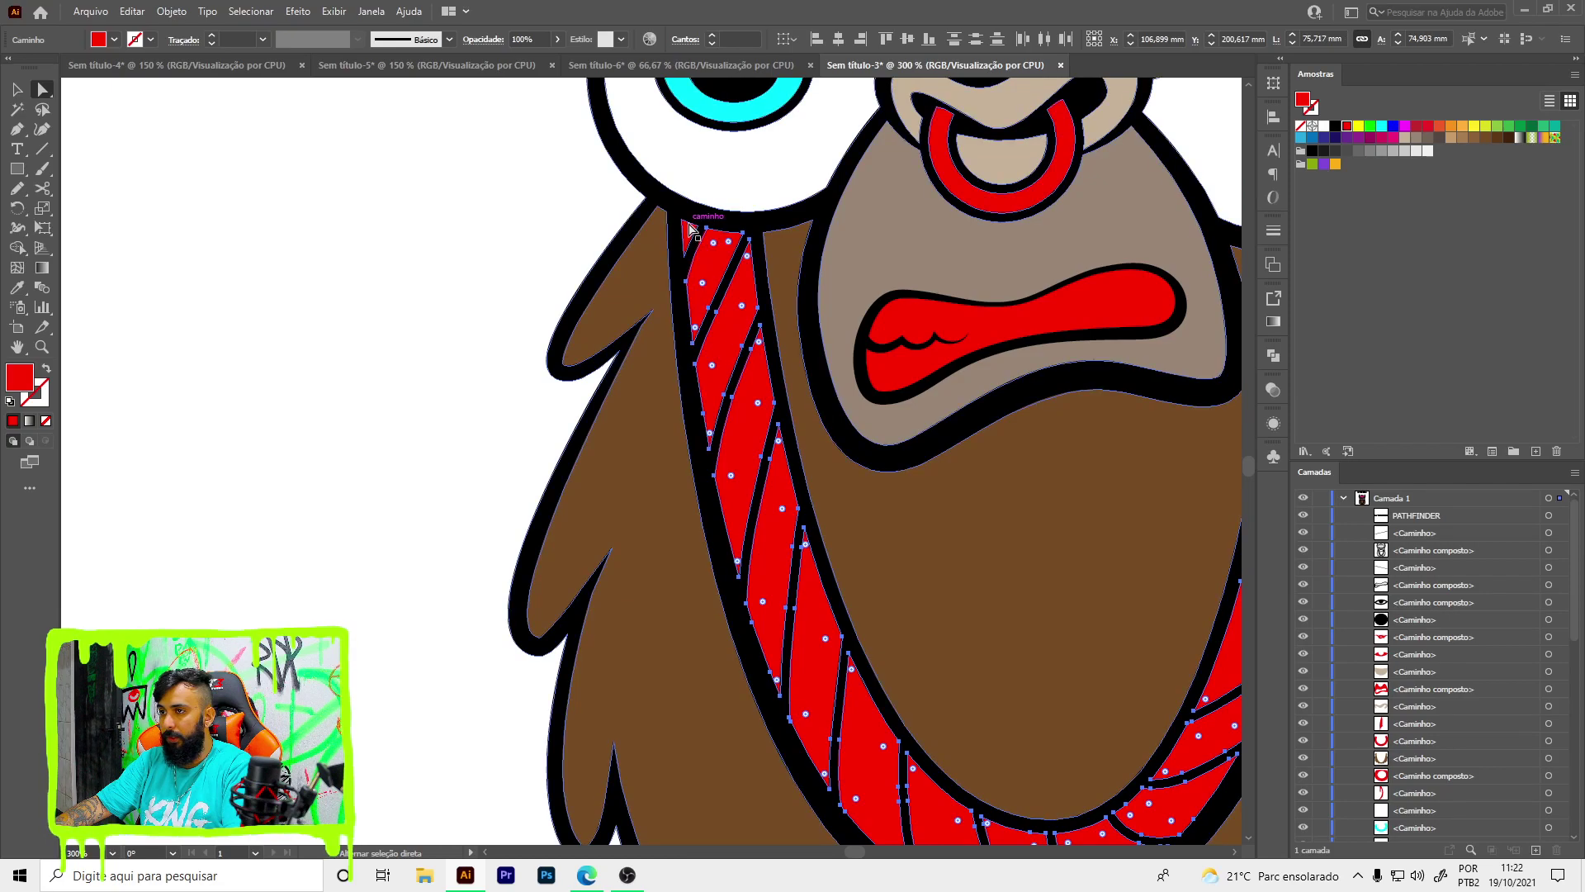
scroll(237, 347, "down", 2, "alt")
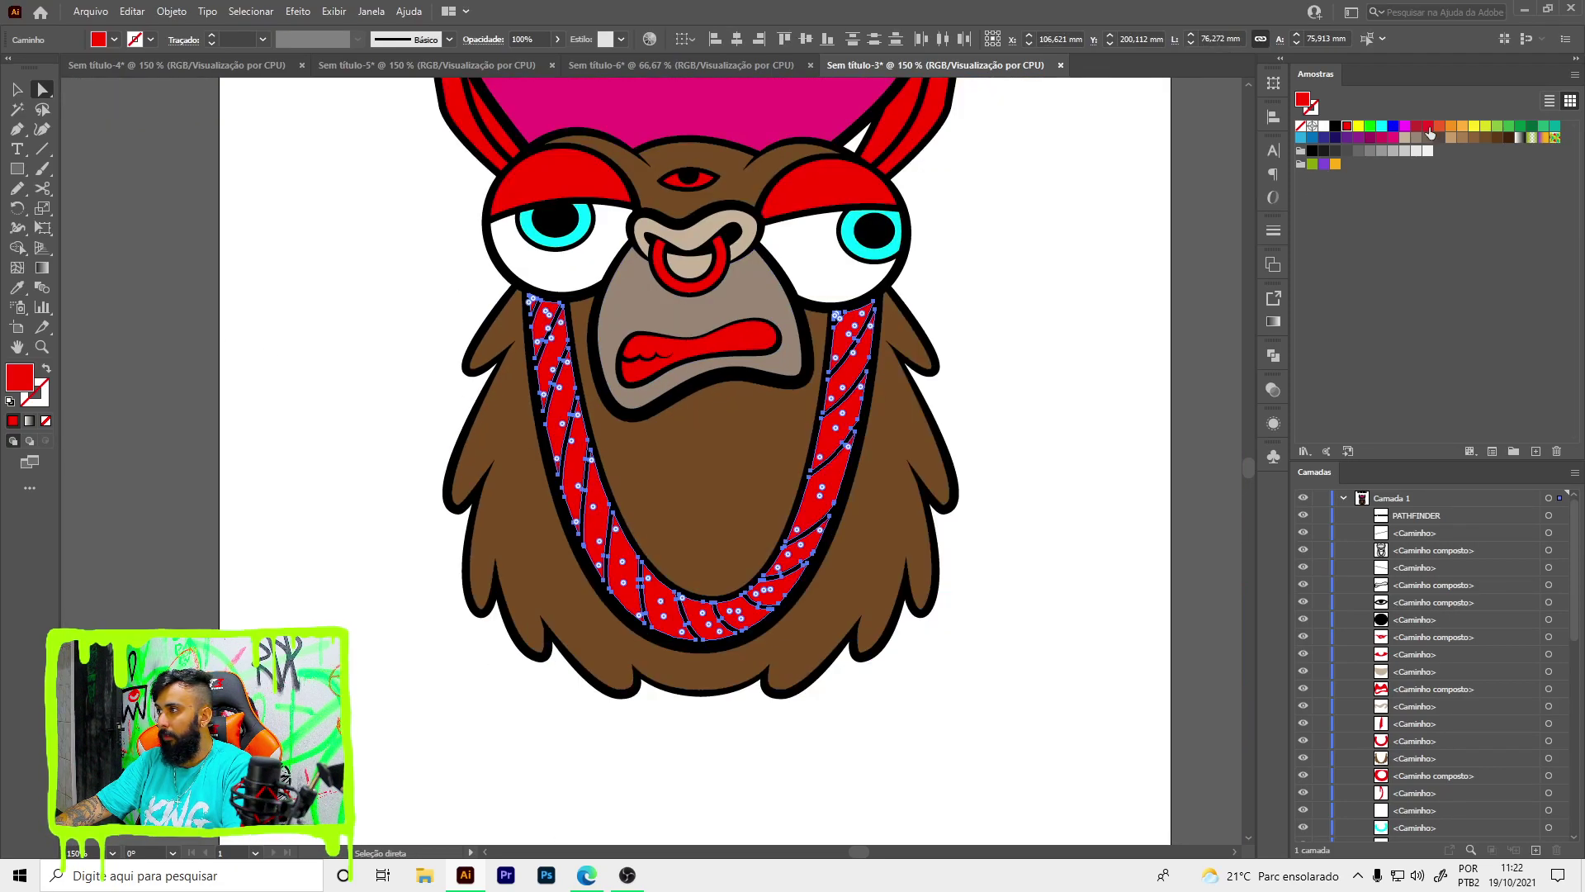
left_click(1335, 165)
- Make both eyebrows brown by eyedropper-sampling the fur colour
key("v")
left_click(1065, 377)
scroll(908, 372, "up", 5)
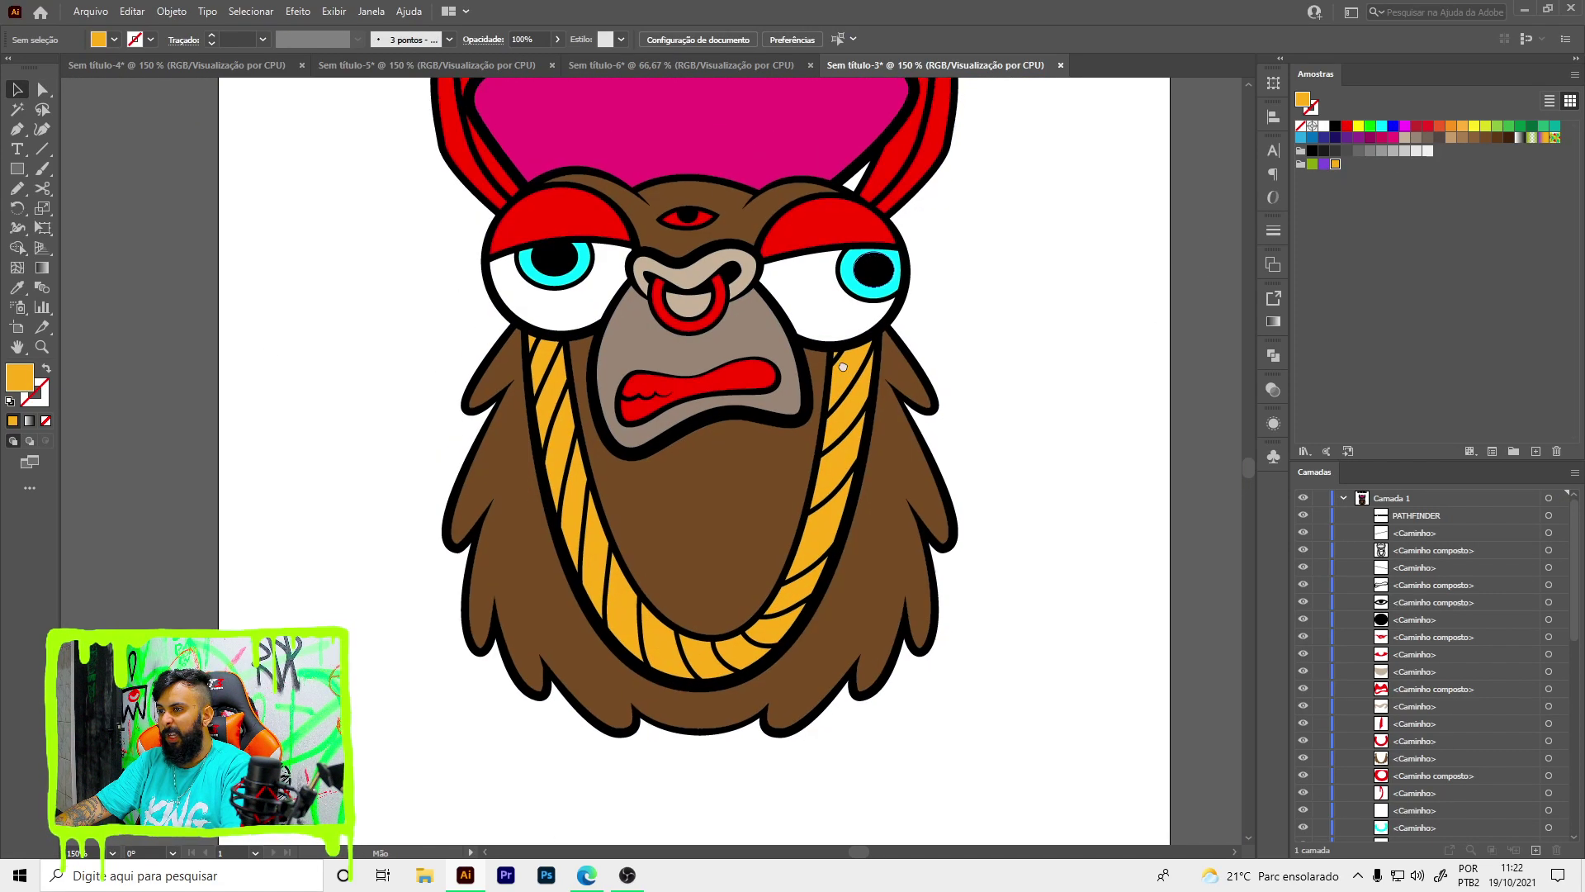
scroll(783, 346, "up", 2)
scroll(750, 417, "up", 3, "alt")
left_click(749, 417)
left_click(266, 390, "shift")
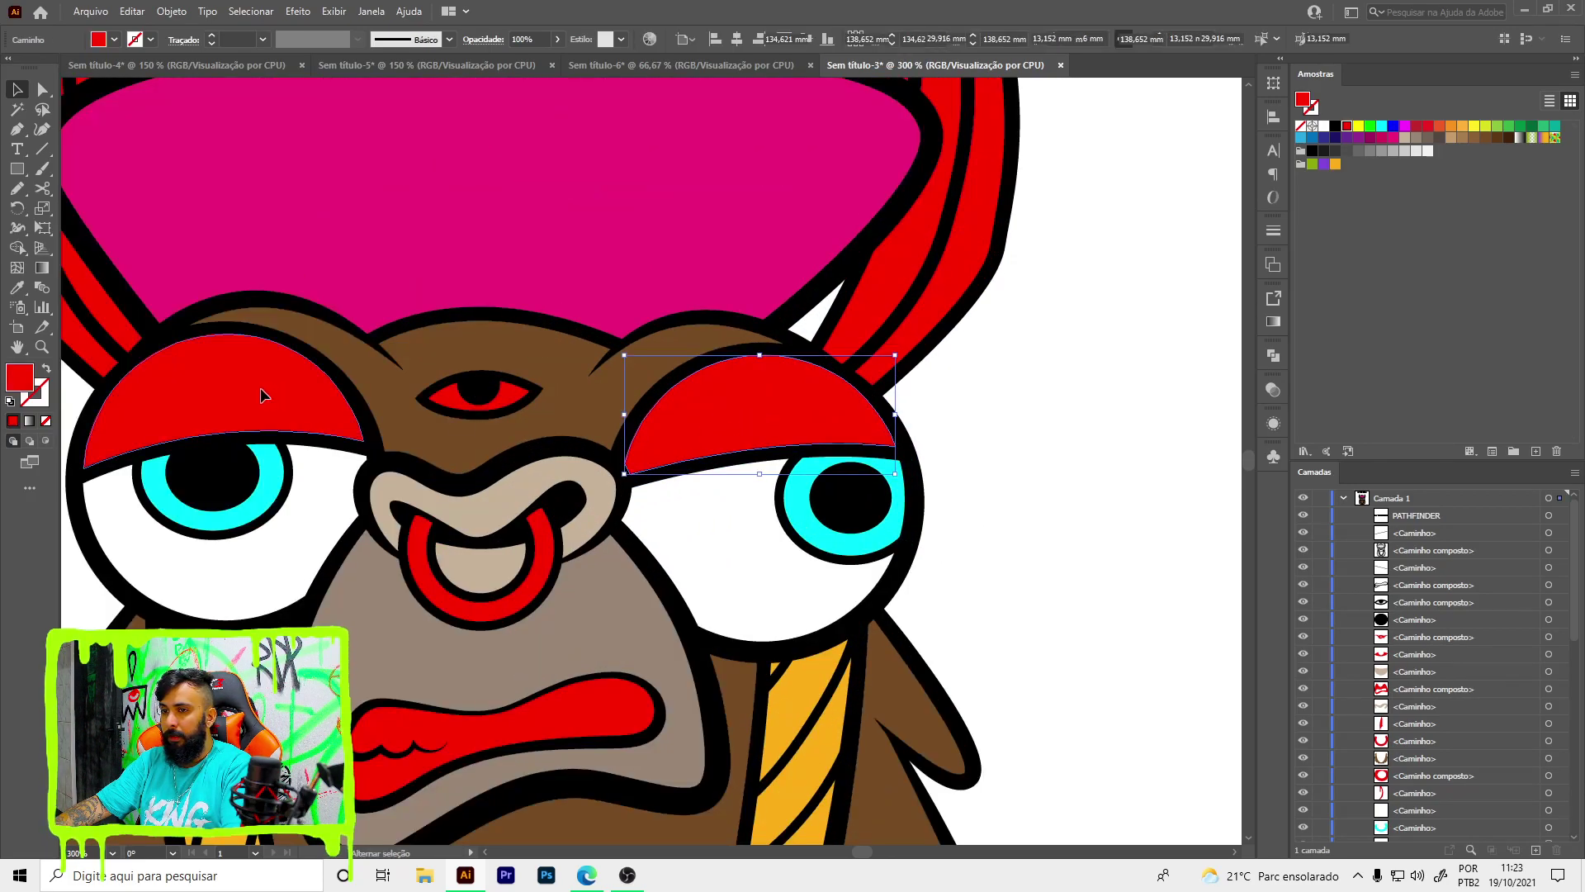
left_click(17, 287)
left_click(439, 337)
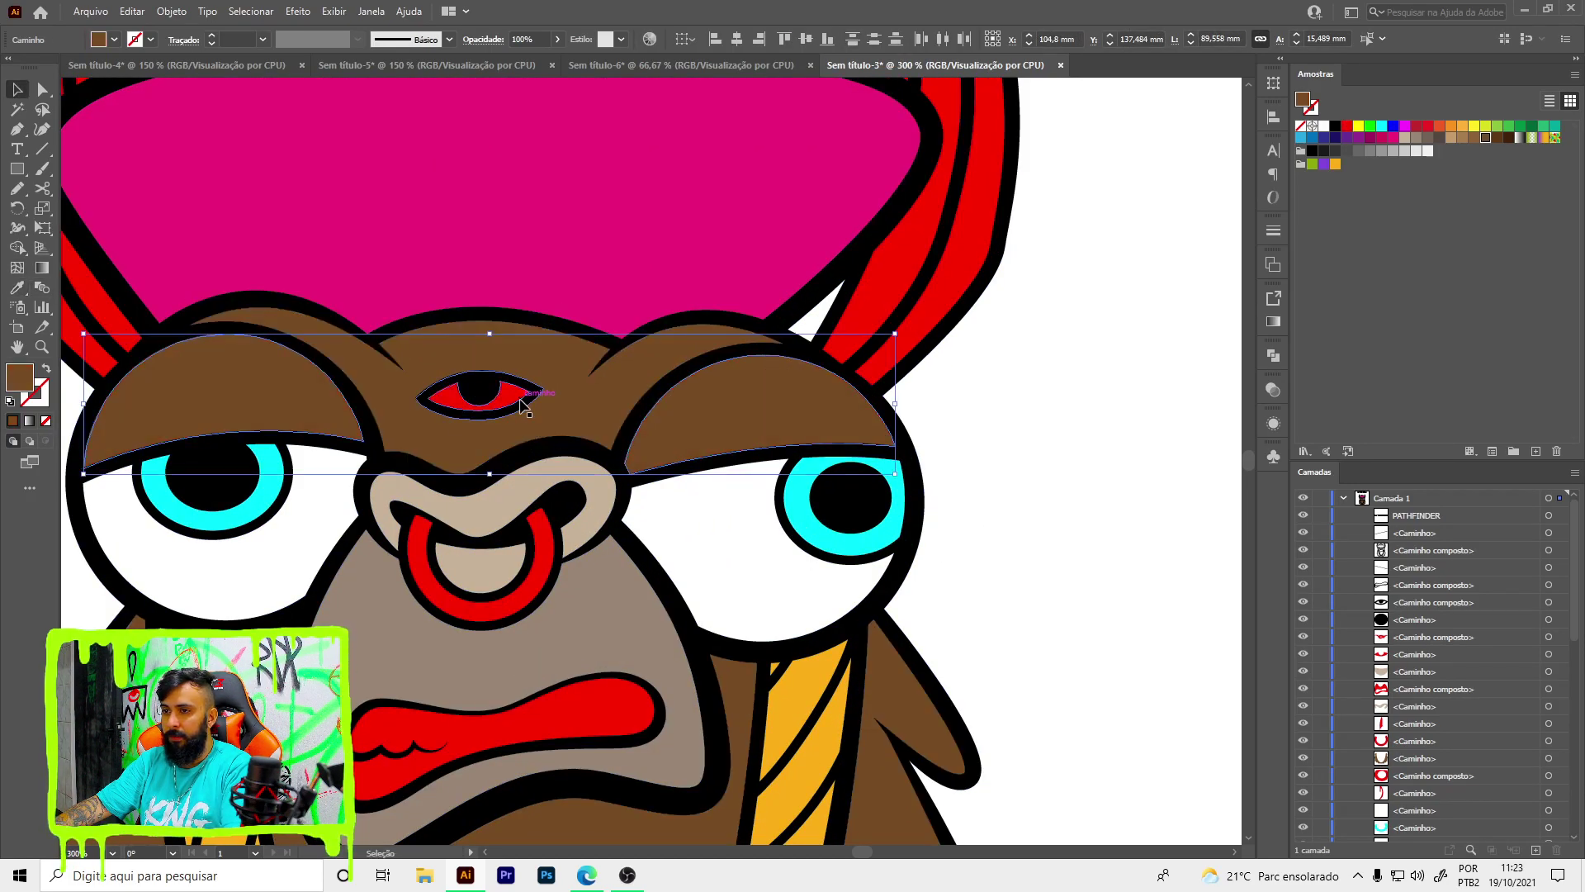
- Sample white onto the third eye and brown onto both horns
key("v")
left_click(467, 405)
key("i")
left_click(1047, 444)
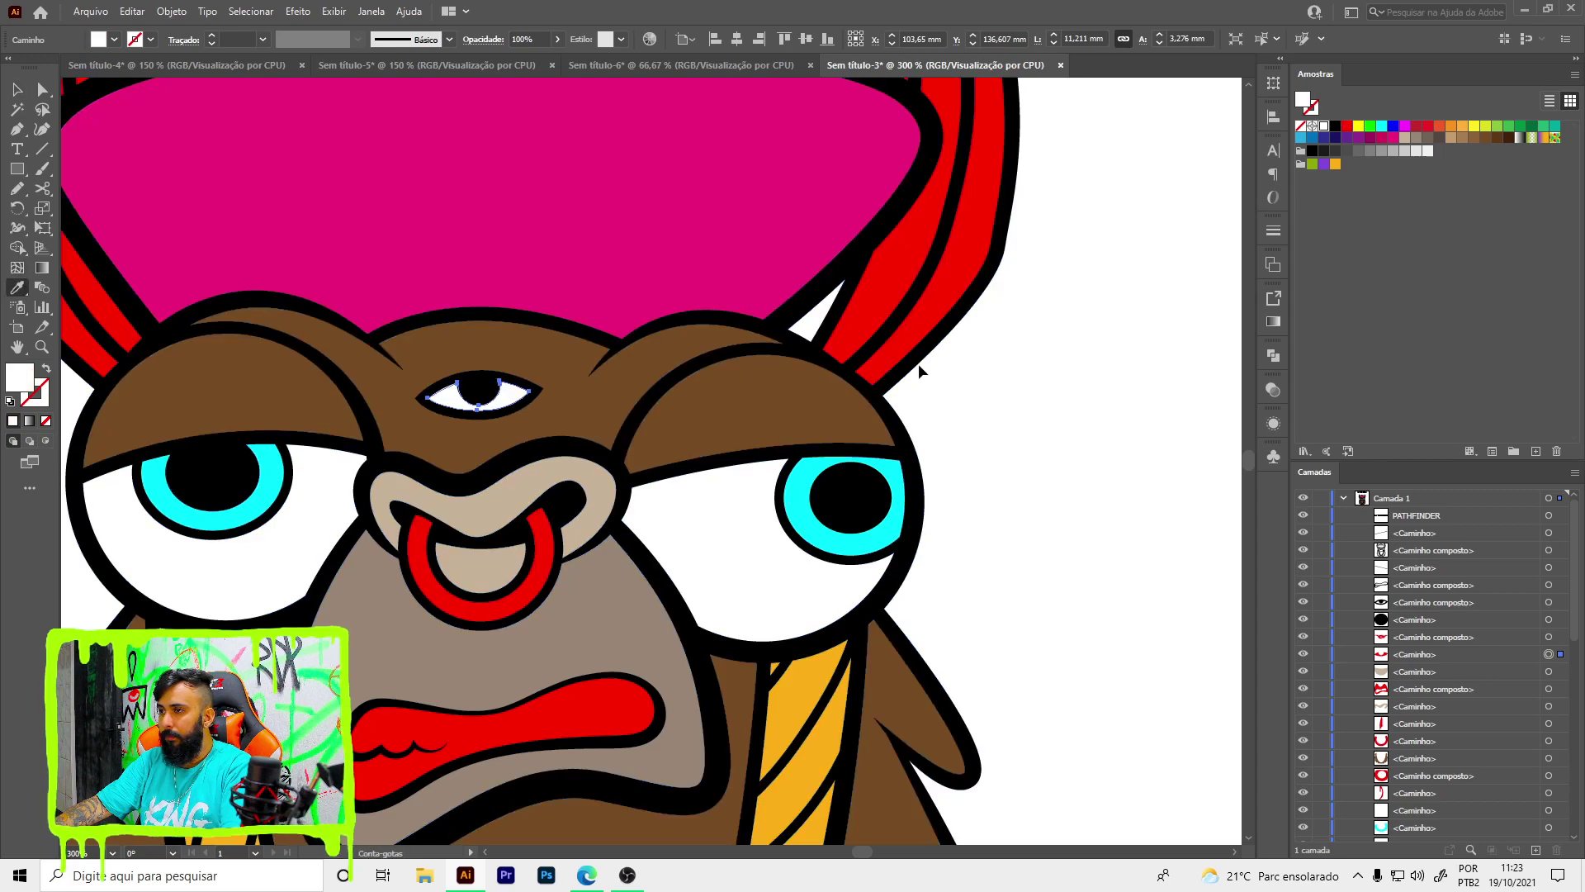
key("v")
left_click(900, 297)
scroll(978, 364, "down", 1, "alt")
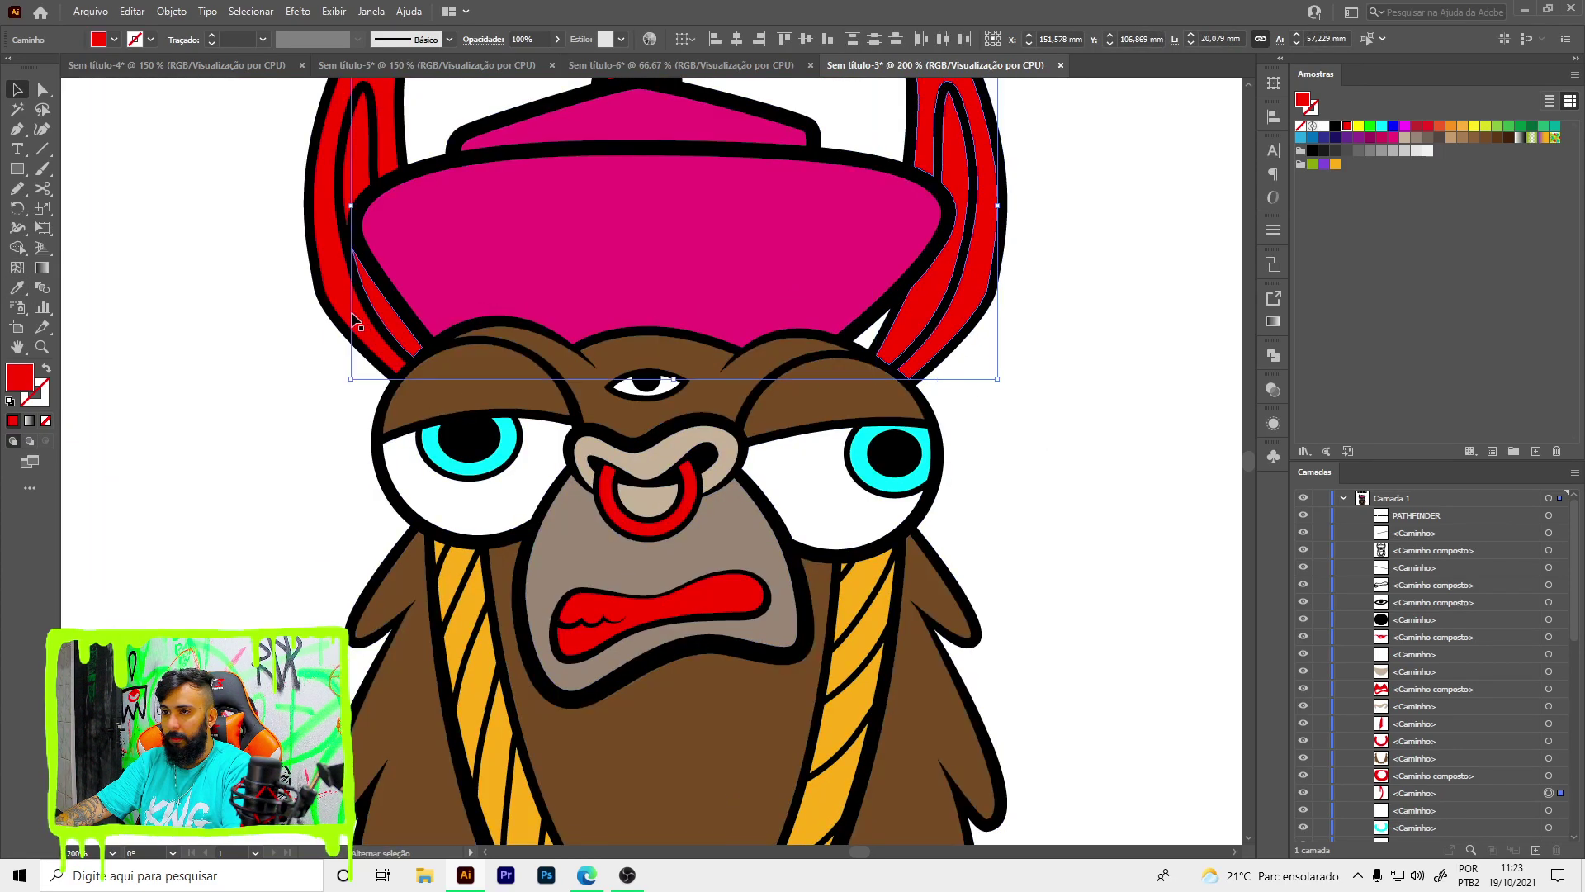
left_click(343, 194, "shift")
scroll(343, 194, "up", 3)
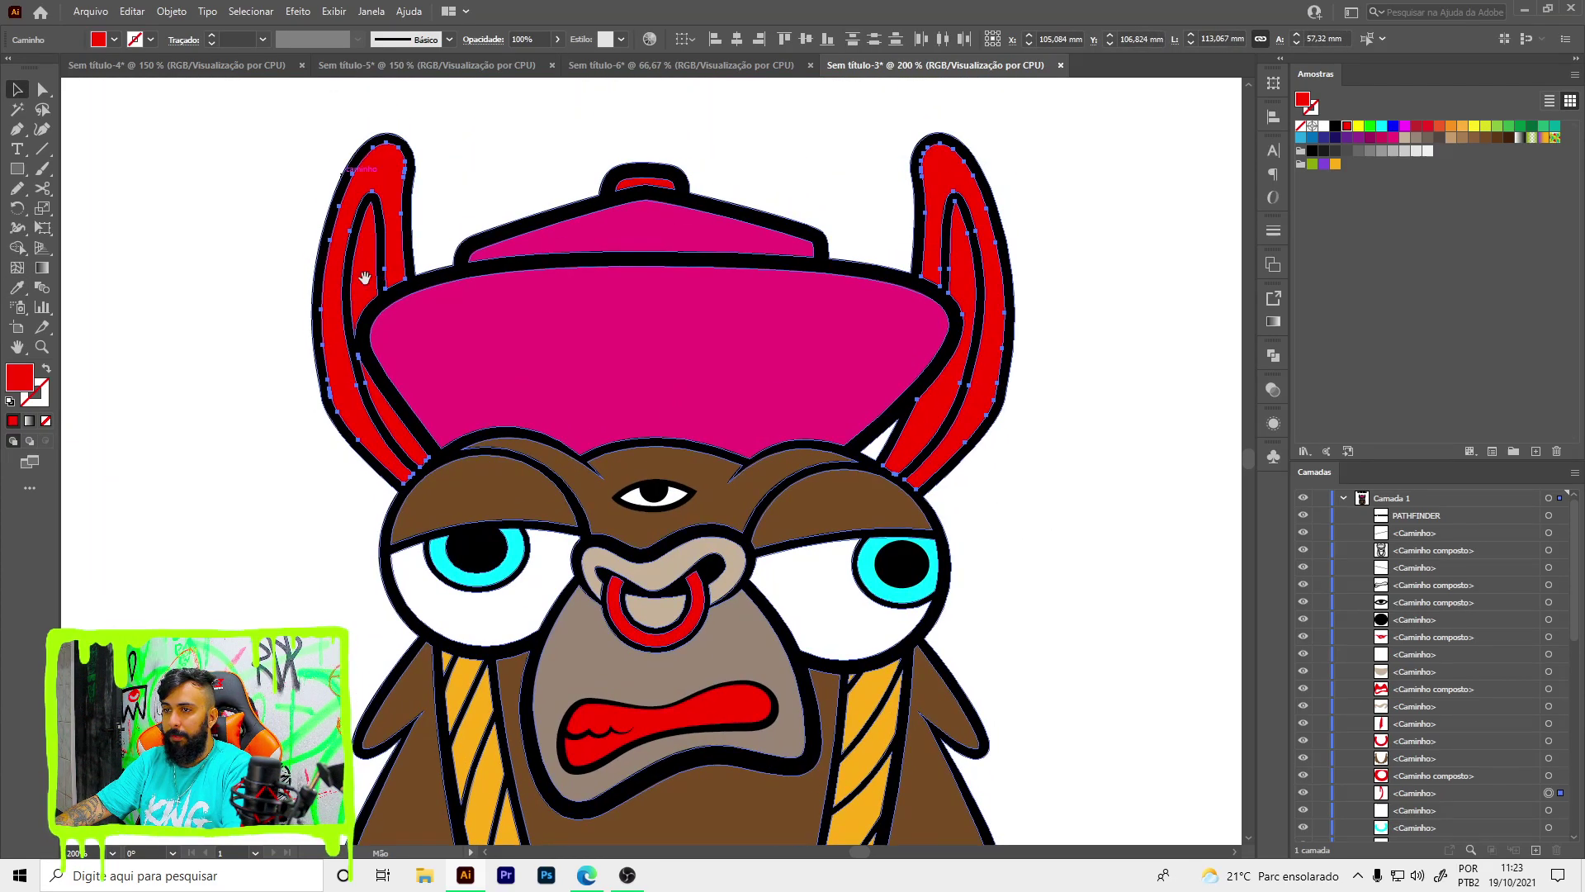
left_click(18, 286)
left_click(1486, 137)
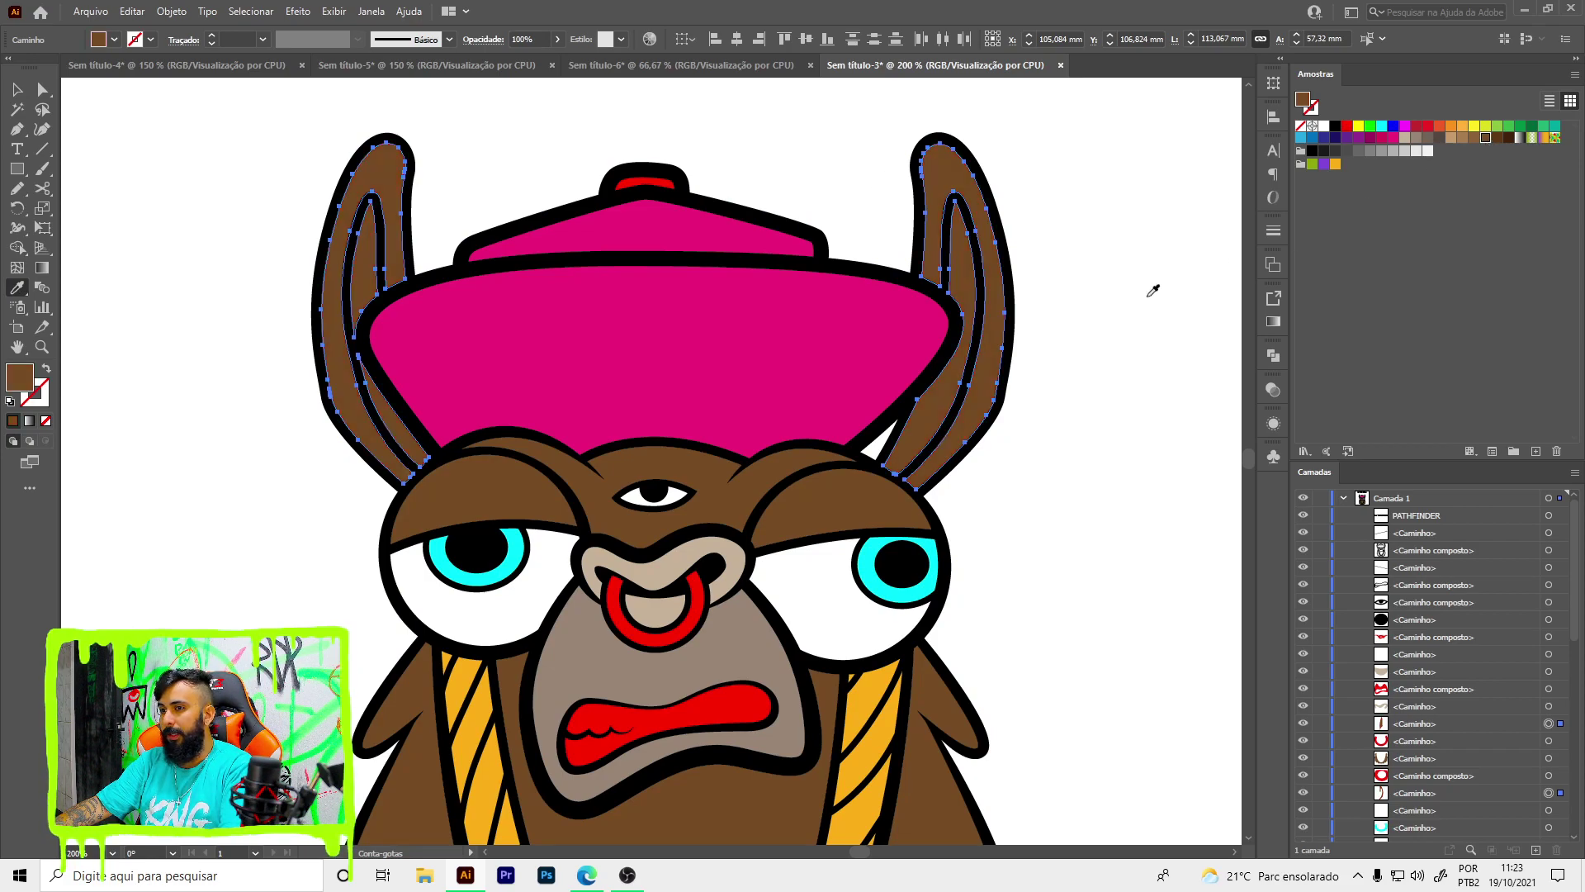
- Make the small hat knob pink by sampling the hat colour
key("v")
left_click(628, 191)
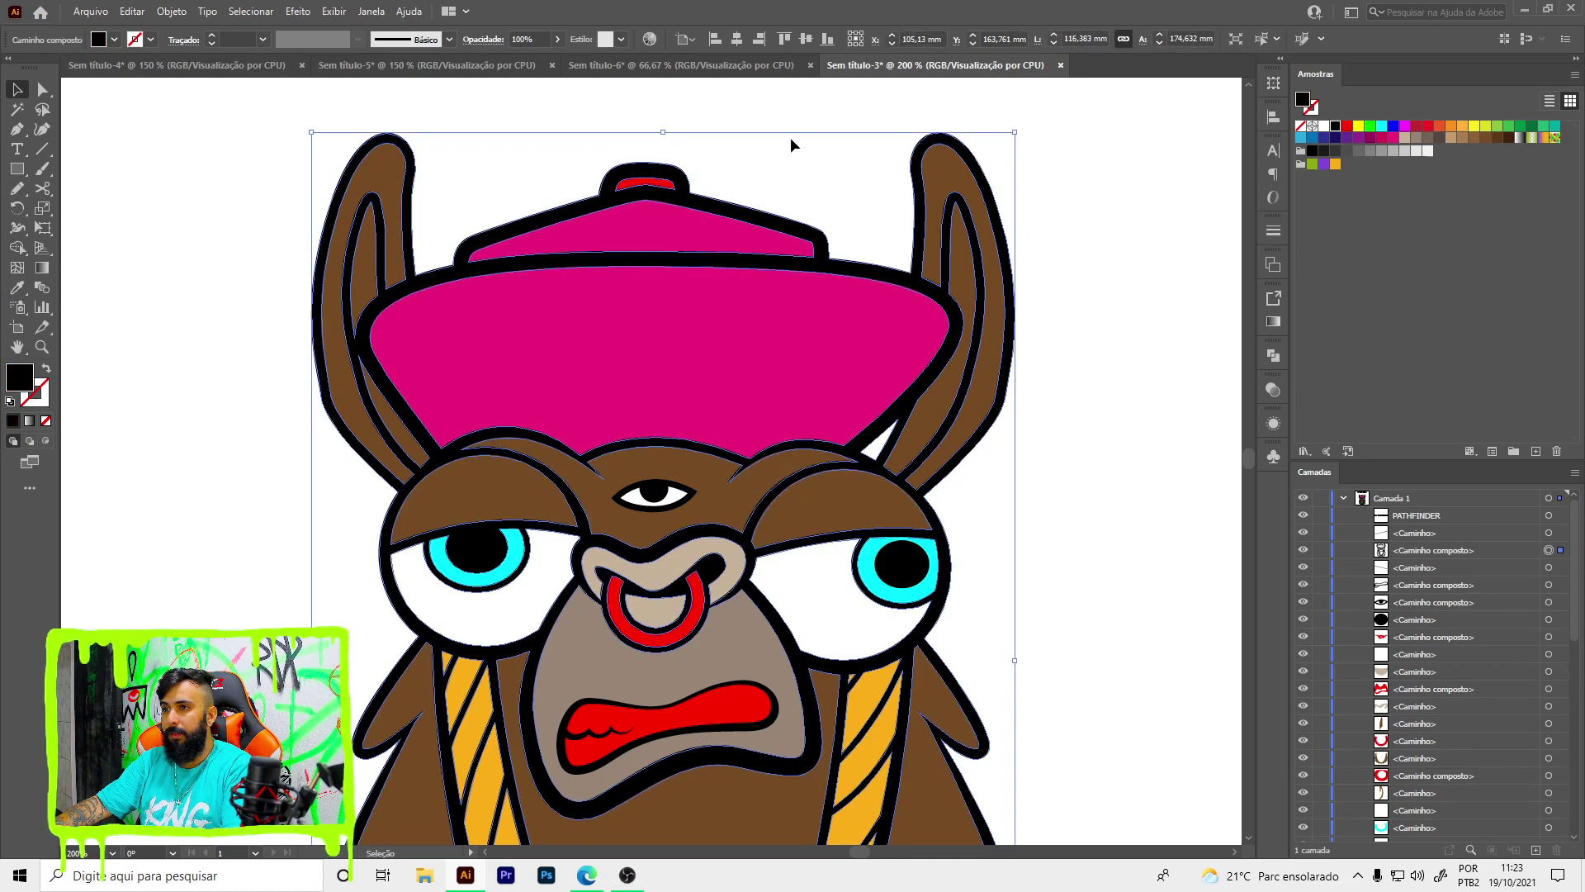
scroll(697, 180, "up", 3, "alt")
left_click(599, 196)
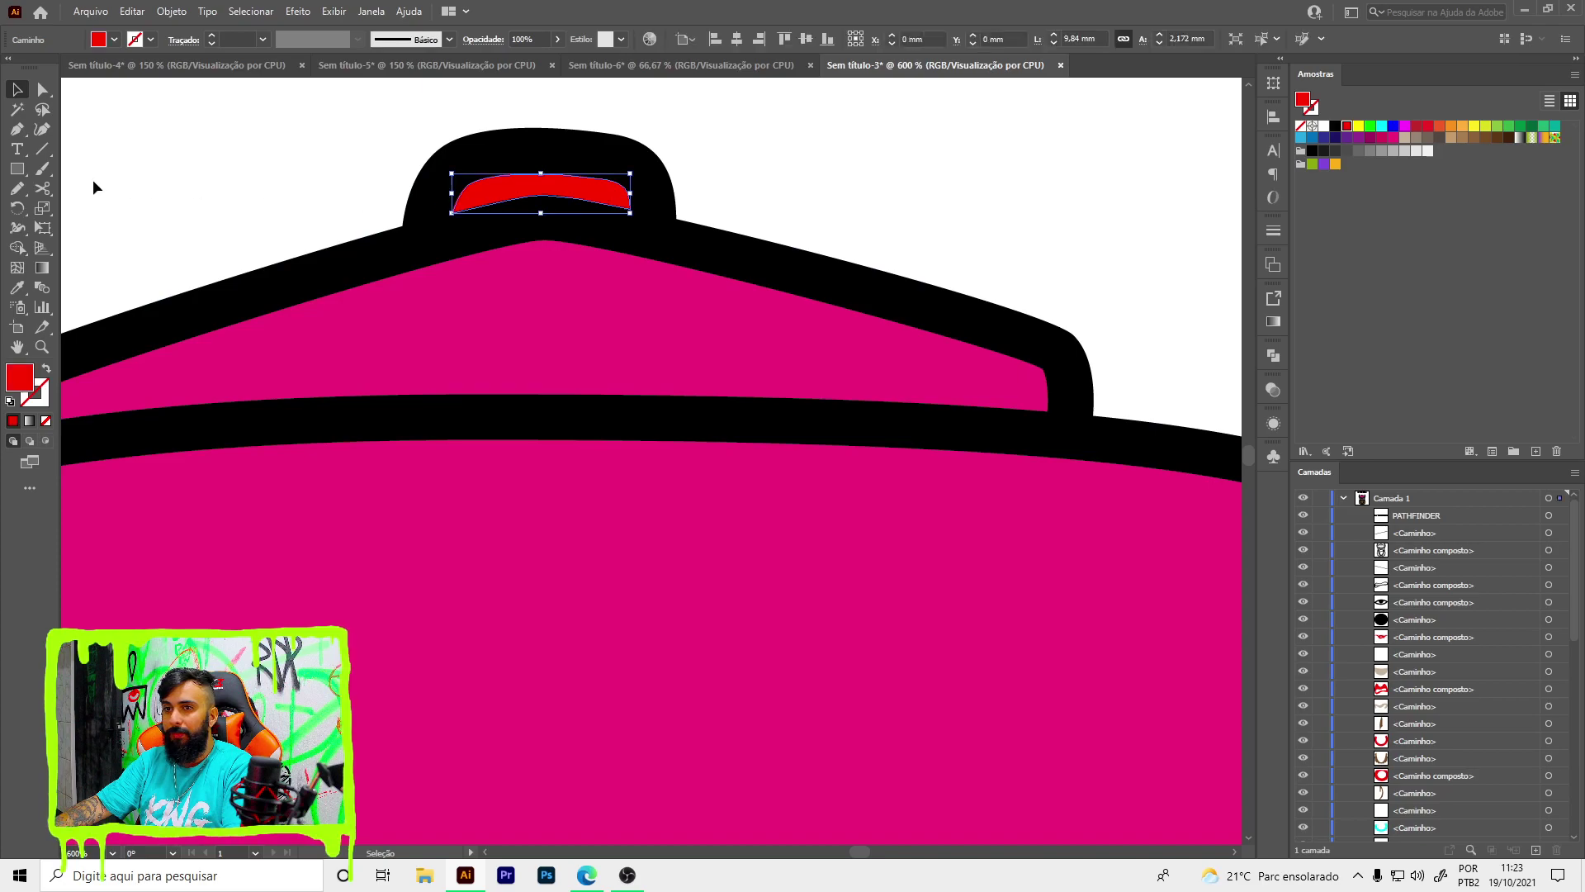
left_click(17, 286)
left_click(542, 319)
key("v")
left_click(909, 202)
key("ctrl+1")
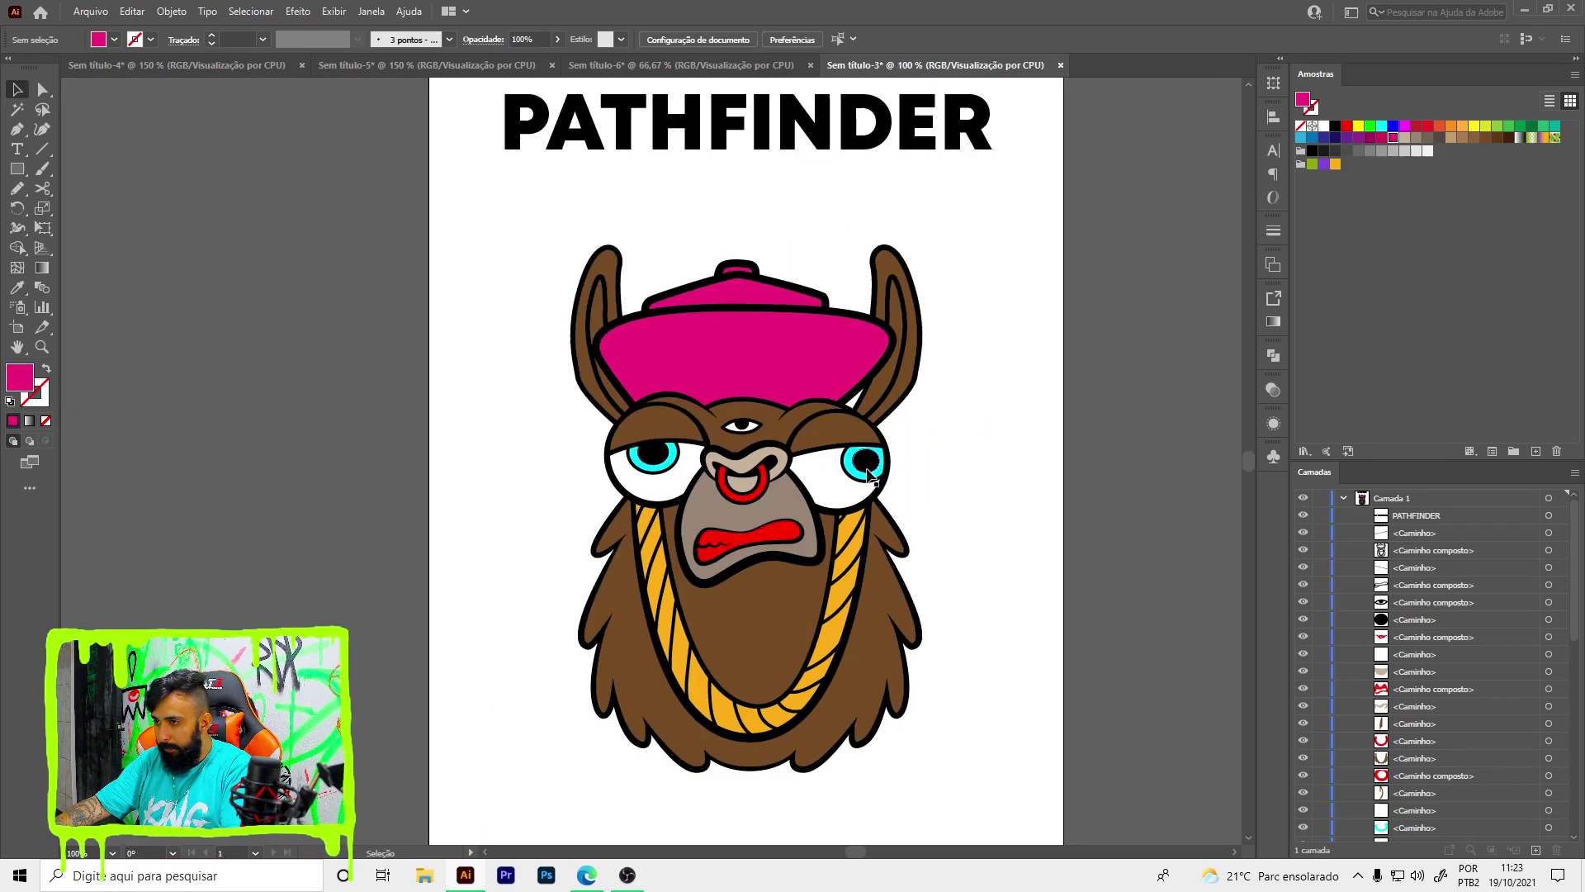
- Sample white onto the mouth and the rope's orange onto the nose ring
left_click(747, 540)
scroll(753, 487, "up", 3, "alt")
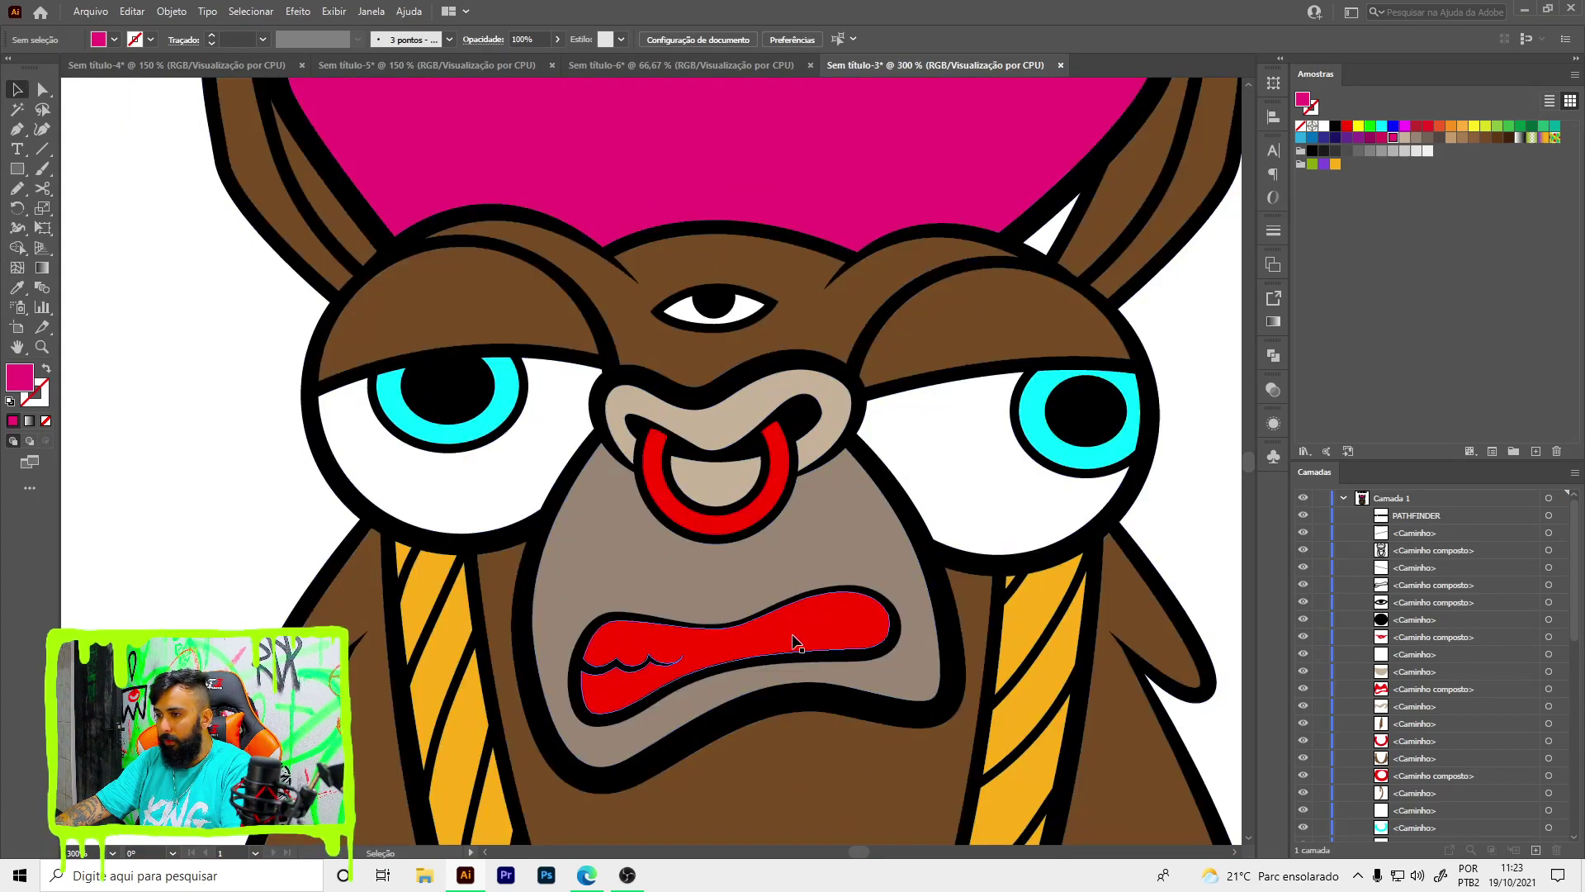
left_click(20, 289)
left_click(372, 479)
key("v")
left_click(660, 479)
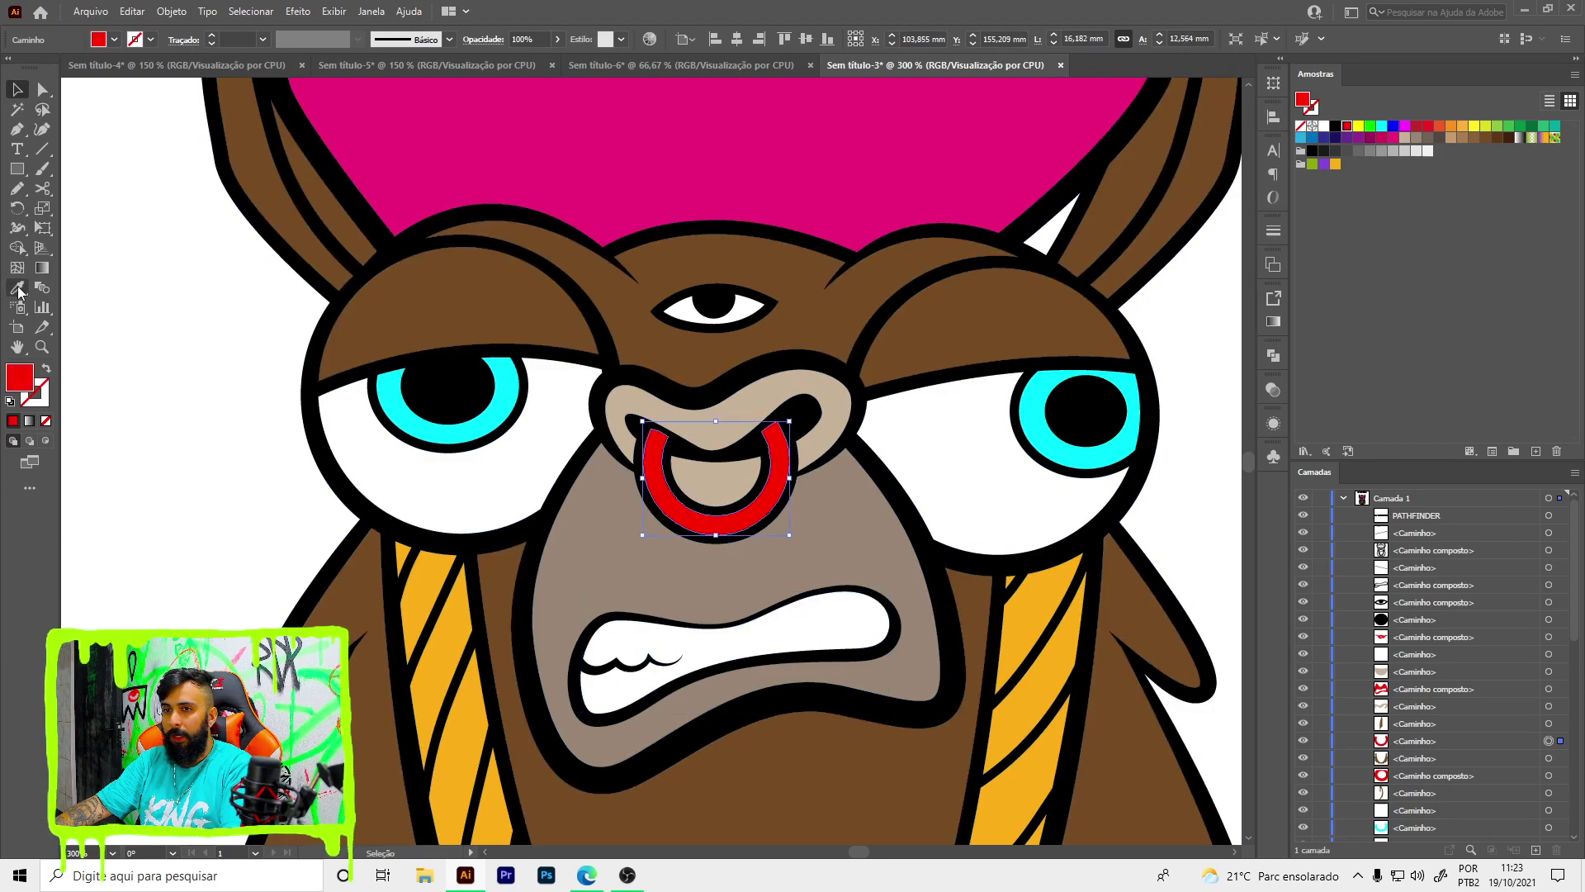
left_click(20, 289)
left_click(425, 578)
- Deselect everything and fit the artboard to review the fully coloured llama
key("v")
left_click(124, 330)
key("ctrl+1")
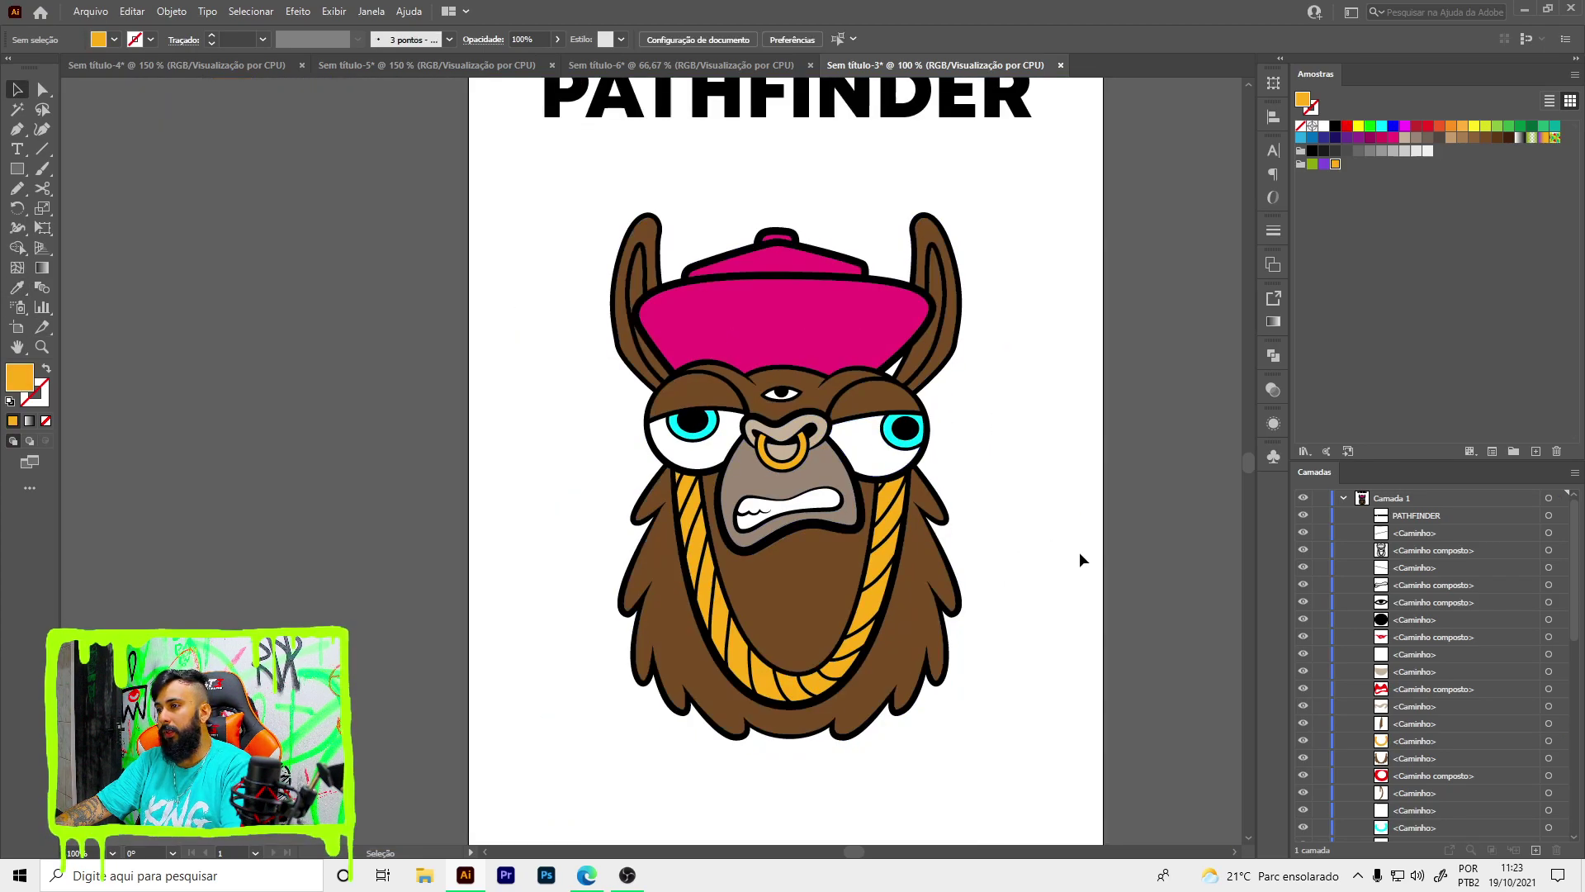
scroll(982, 541, "up", 1)
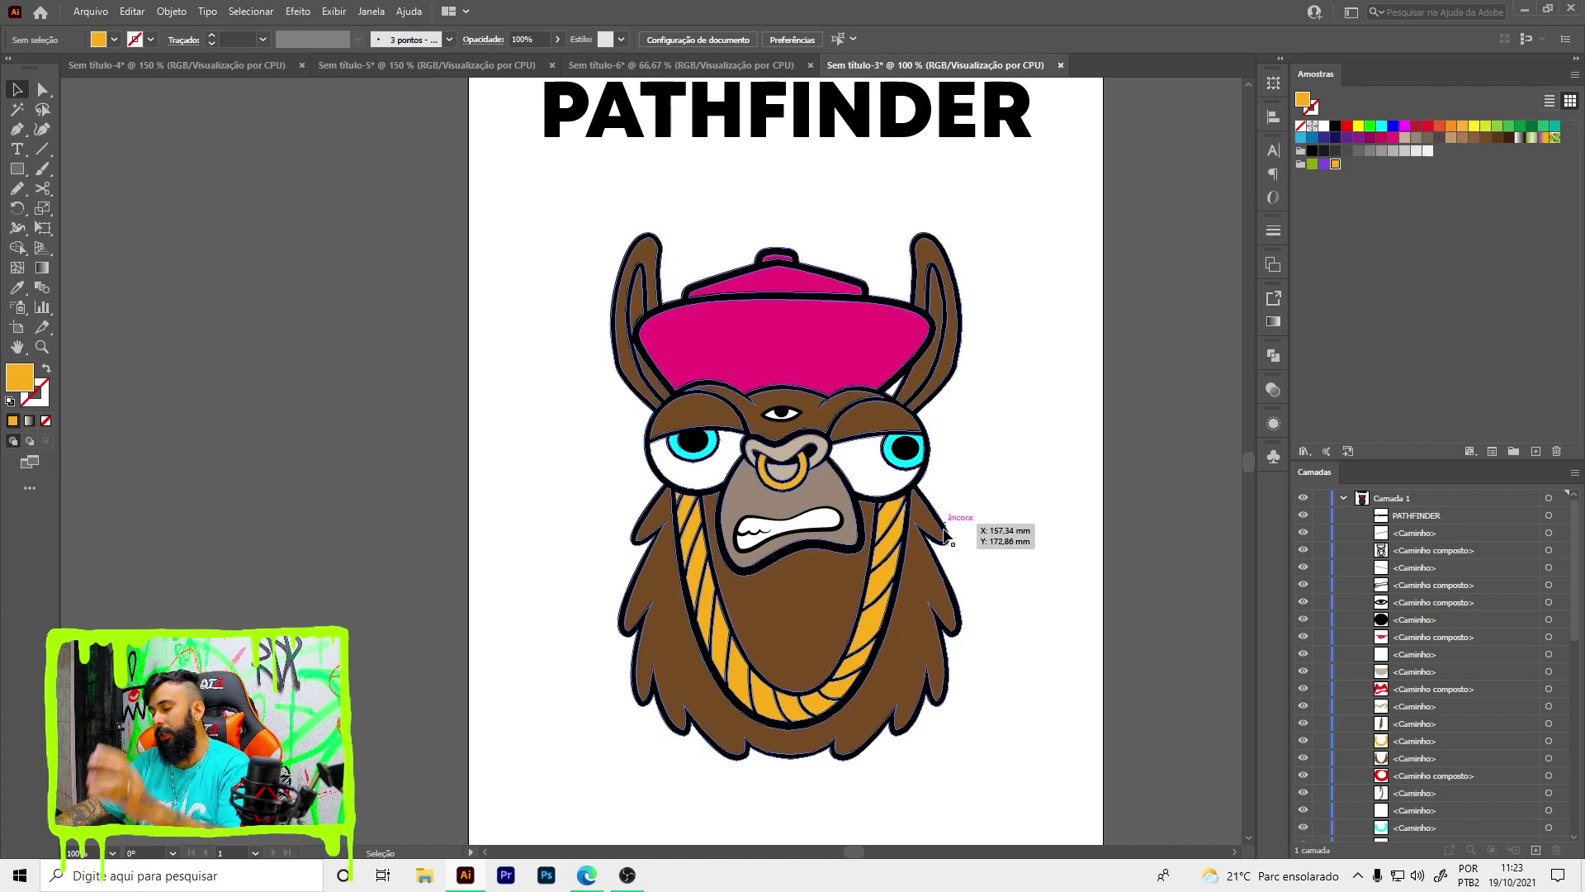
scroll(923, 506, "up", 4)
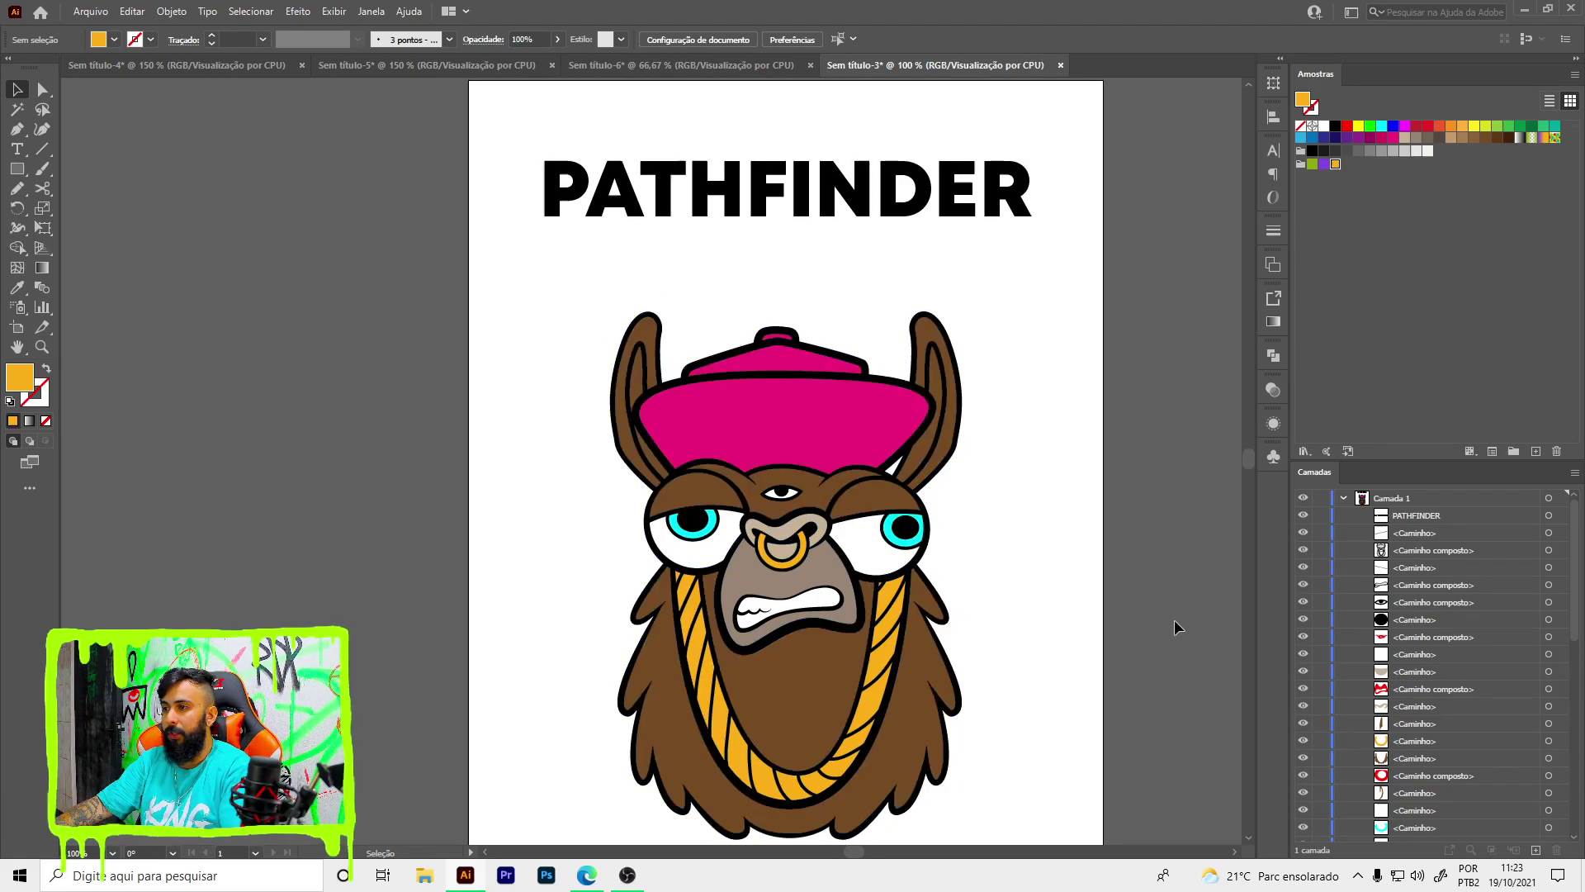
scroll(828, 483, "down", 1)
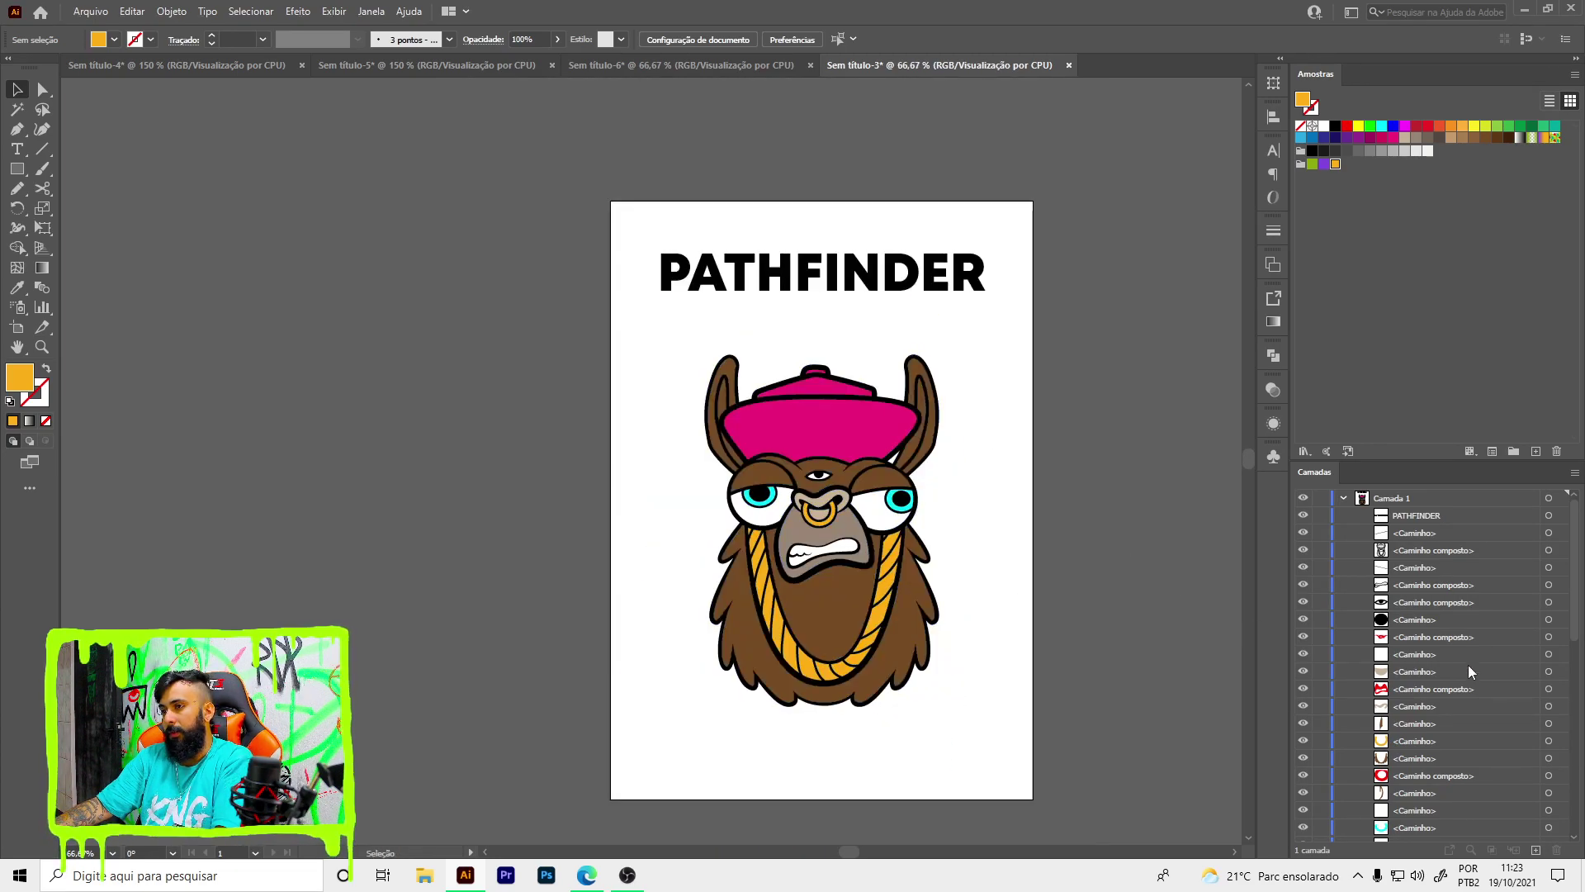
scroll(979, 567, "down", 1)
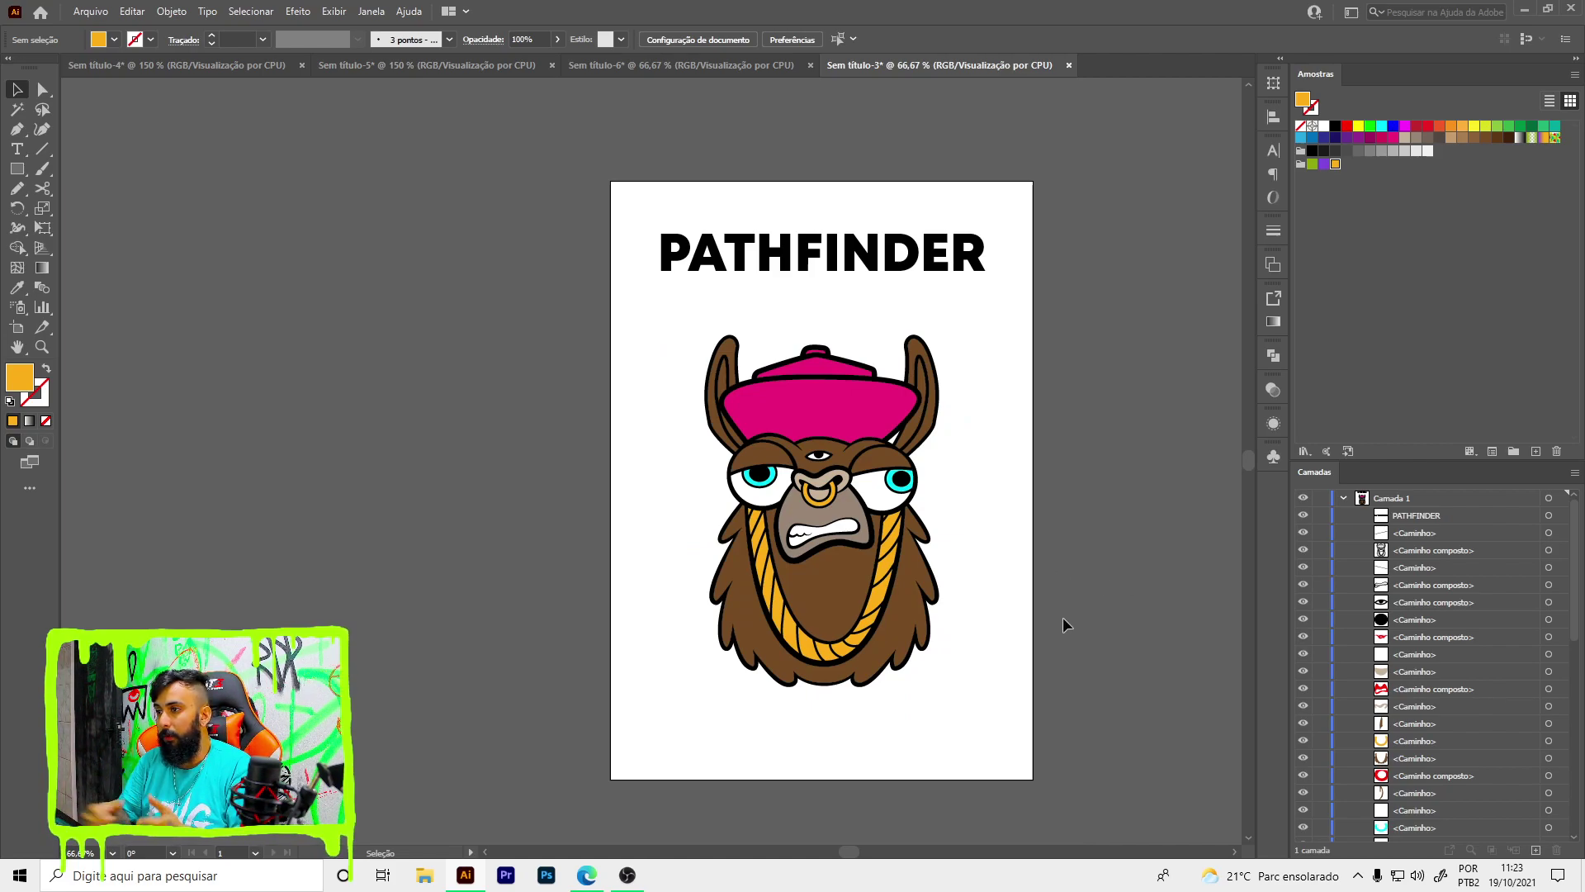
key("m")
left_click(1273, 356)
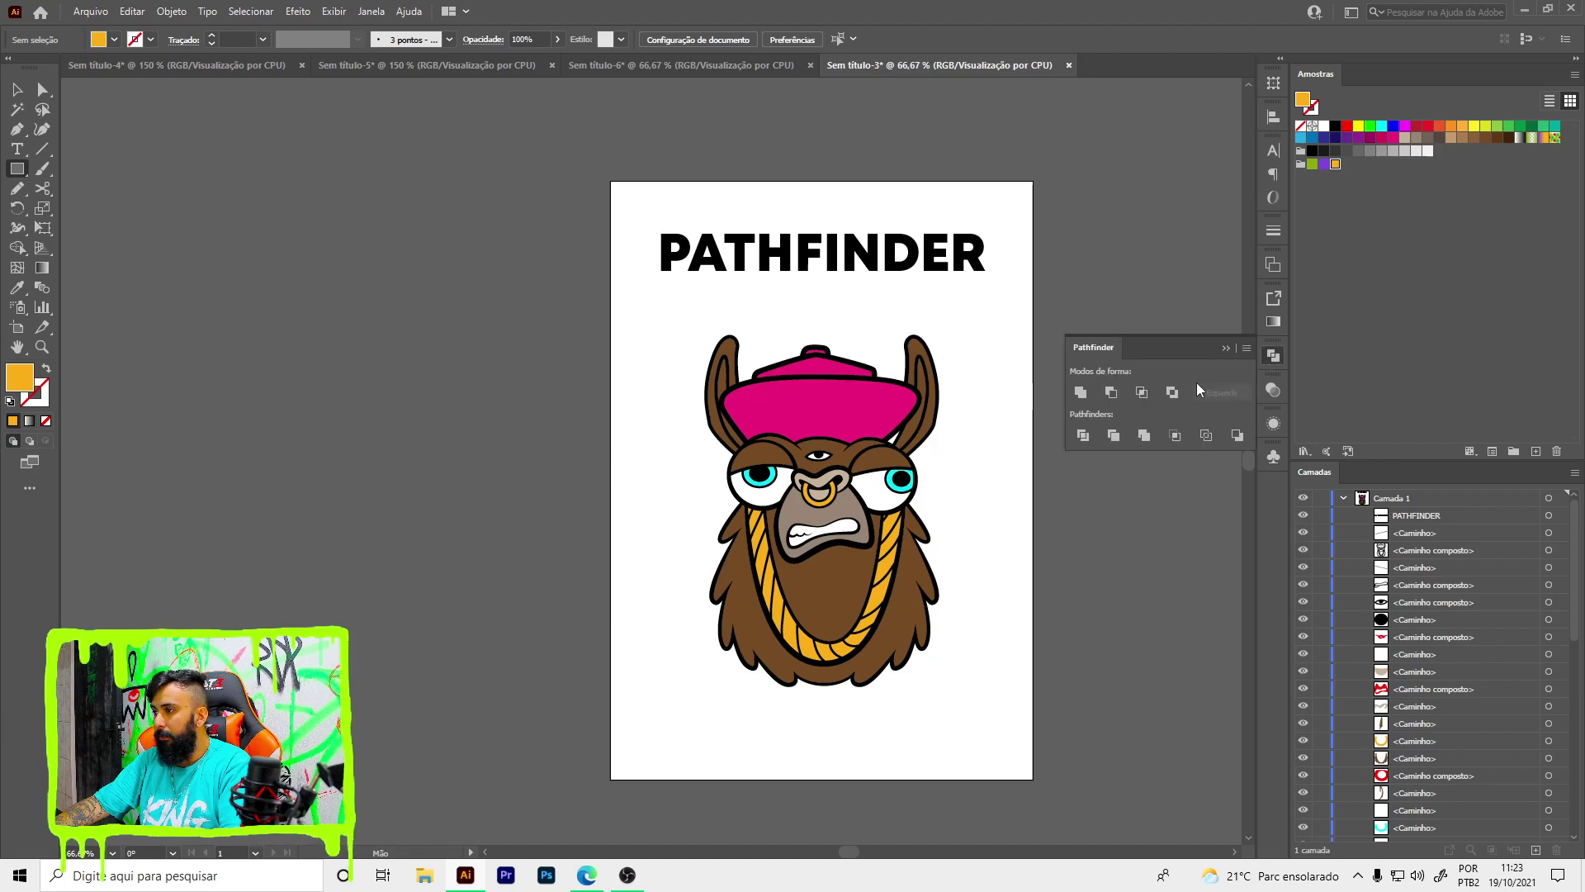
scroll(826, 312, "right", 2)
scroll(842, 393, "right", 2)
scroll(842, 393, "up", 1)
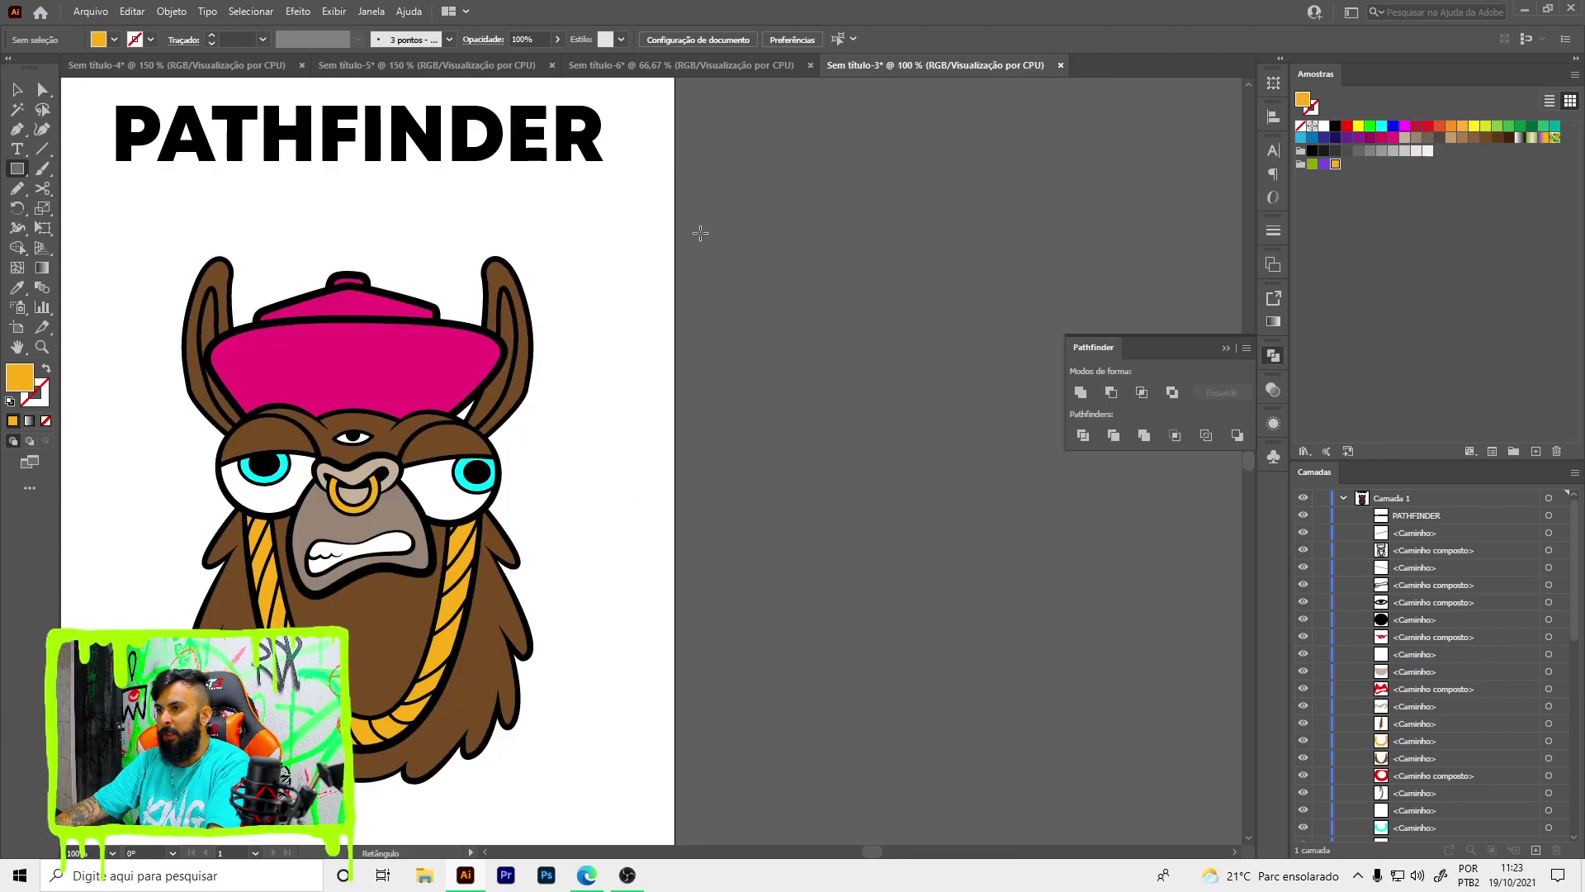
left_click_drag(701, 233, 866, 354)
key("v")
left_click_drag(809, 305, 807, 432)
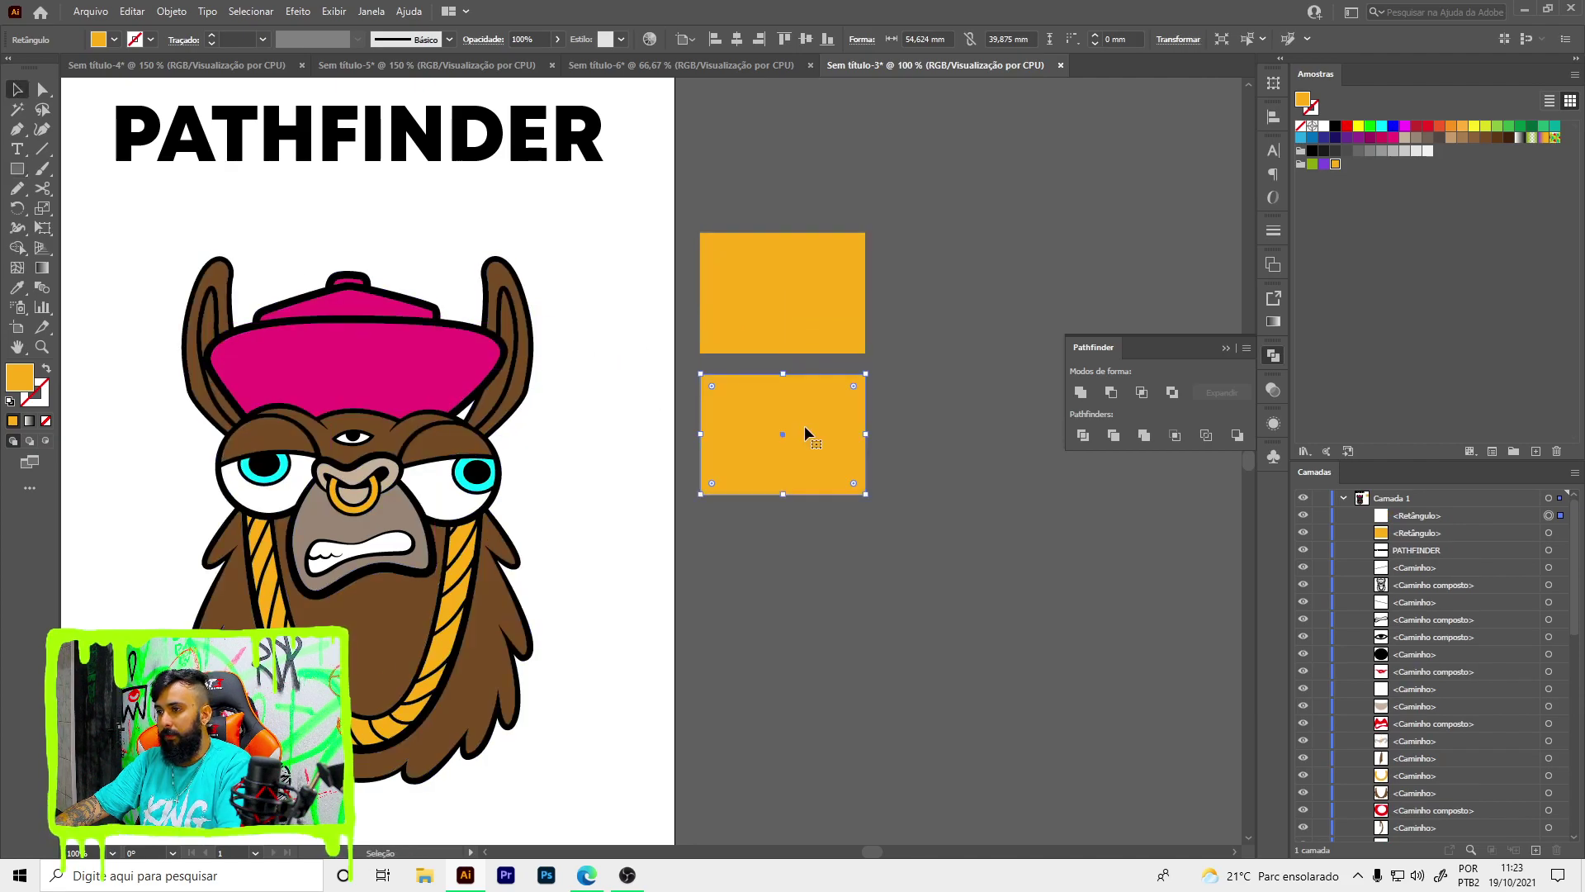
key("ctrl+z")
key("l")
left_click_drag(843, 261, 932, 348)
key("v")
left_click_drag(878, 276, 941, 276)
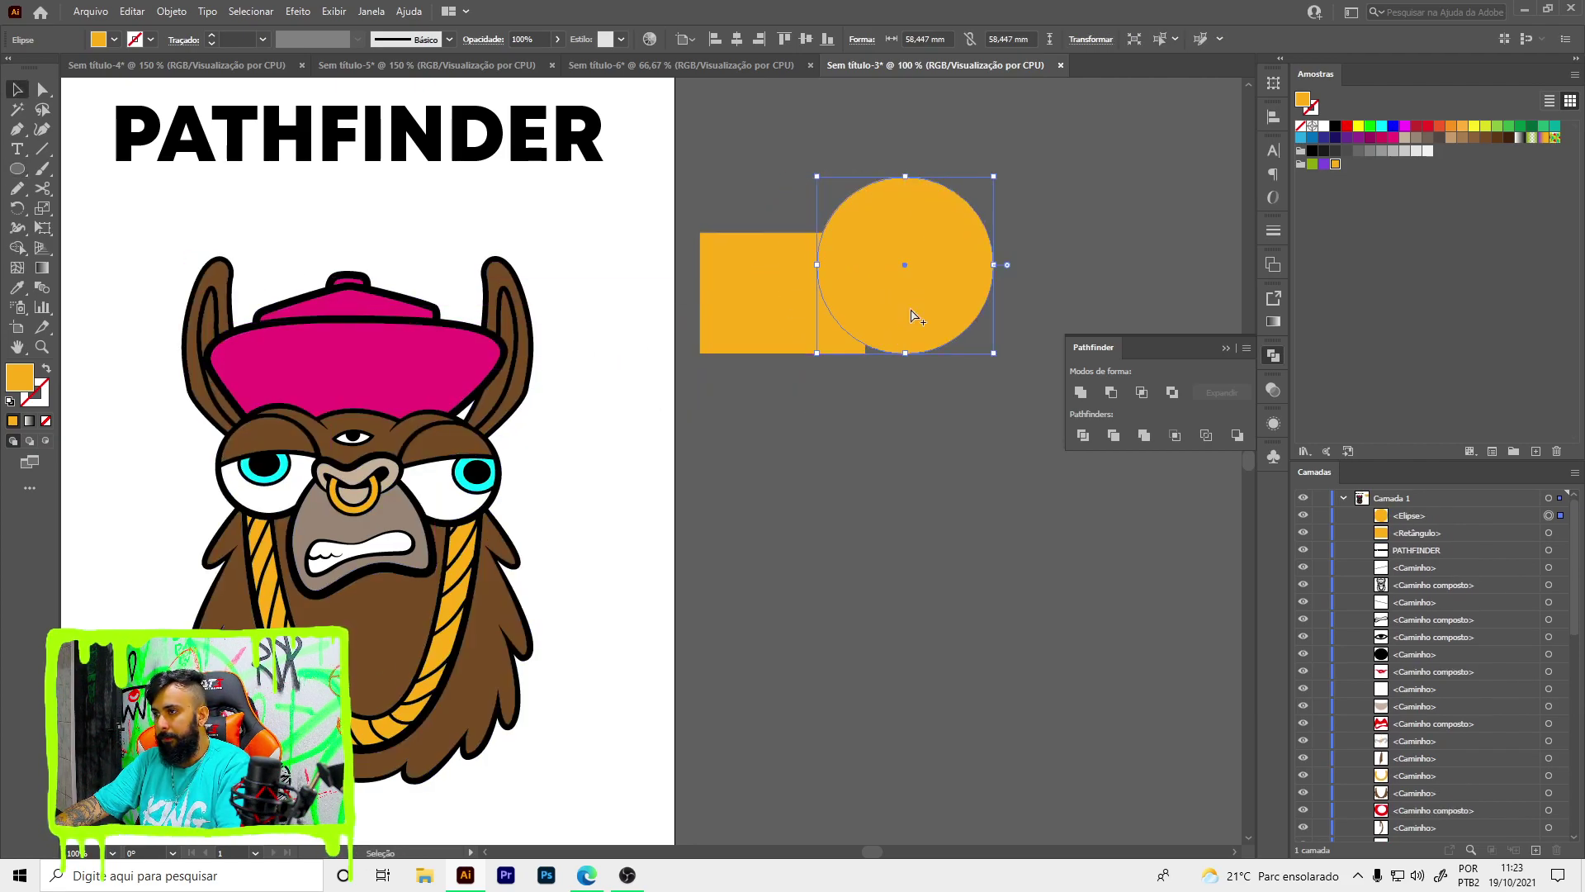
scroll(911, 305, "up", 1)
left_click_drag(754, 170, 826, 272)
left_click(1081, 393)
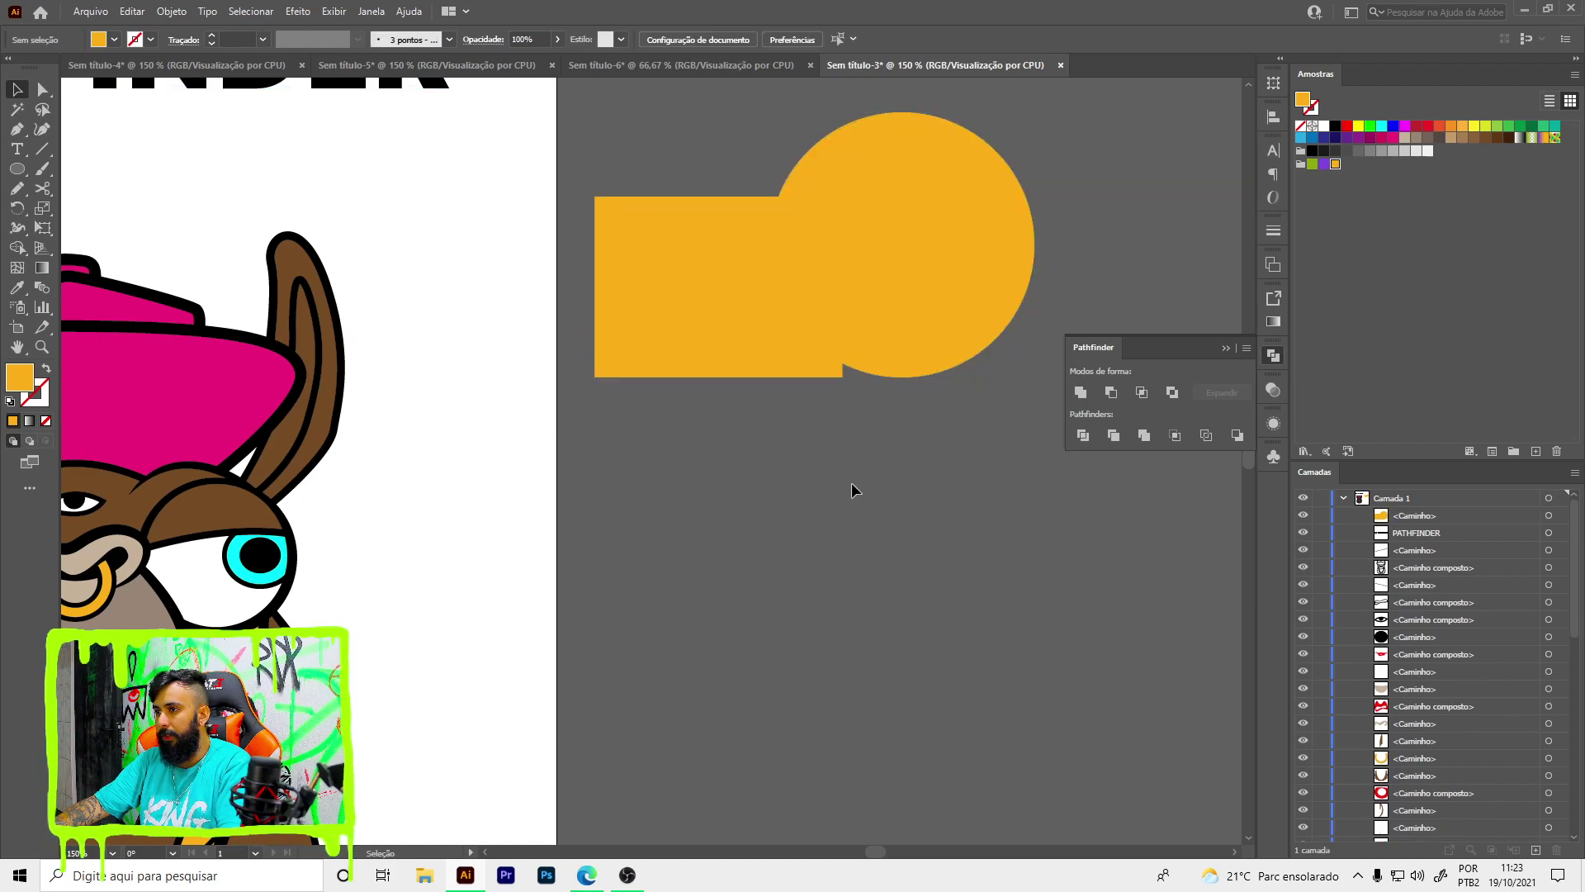
key("ctrl+z")
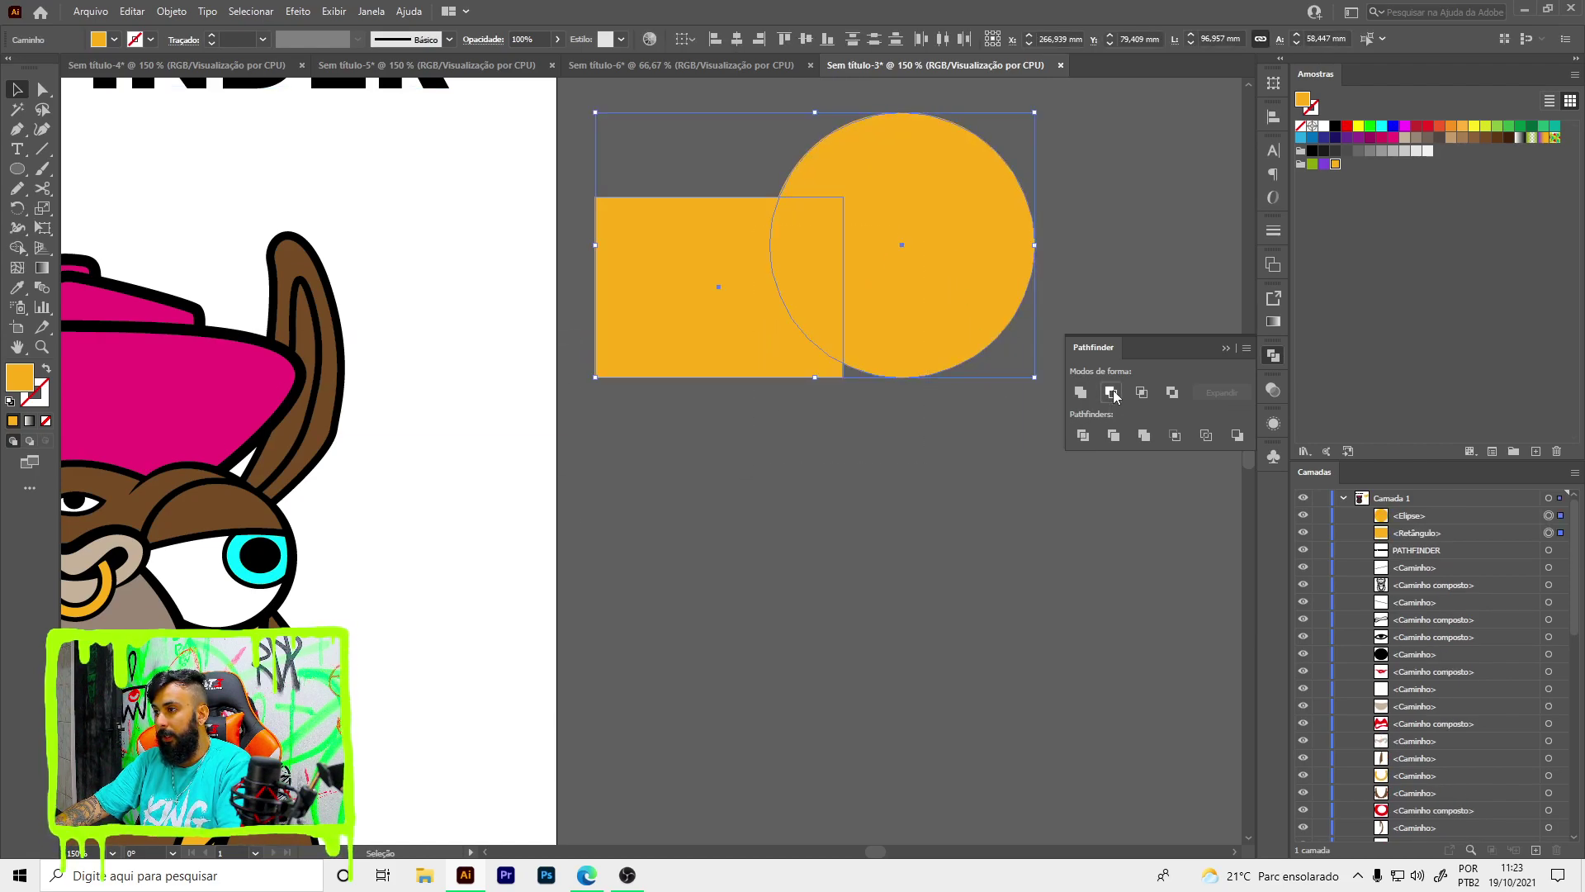
left_click(1111, 393)
left_click(778, 390)
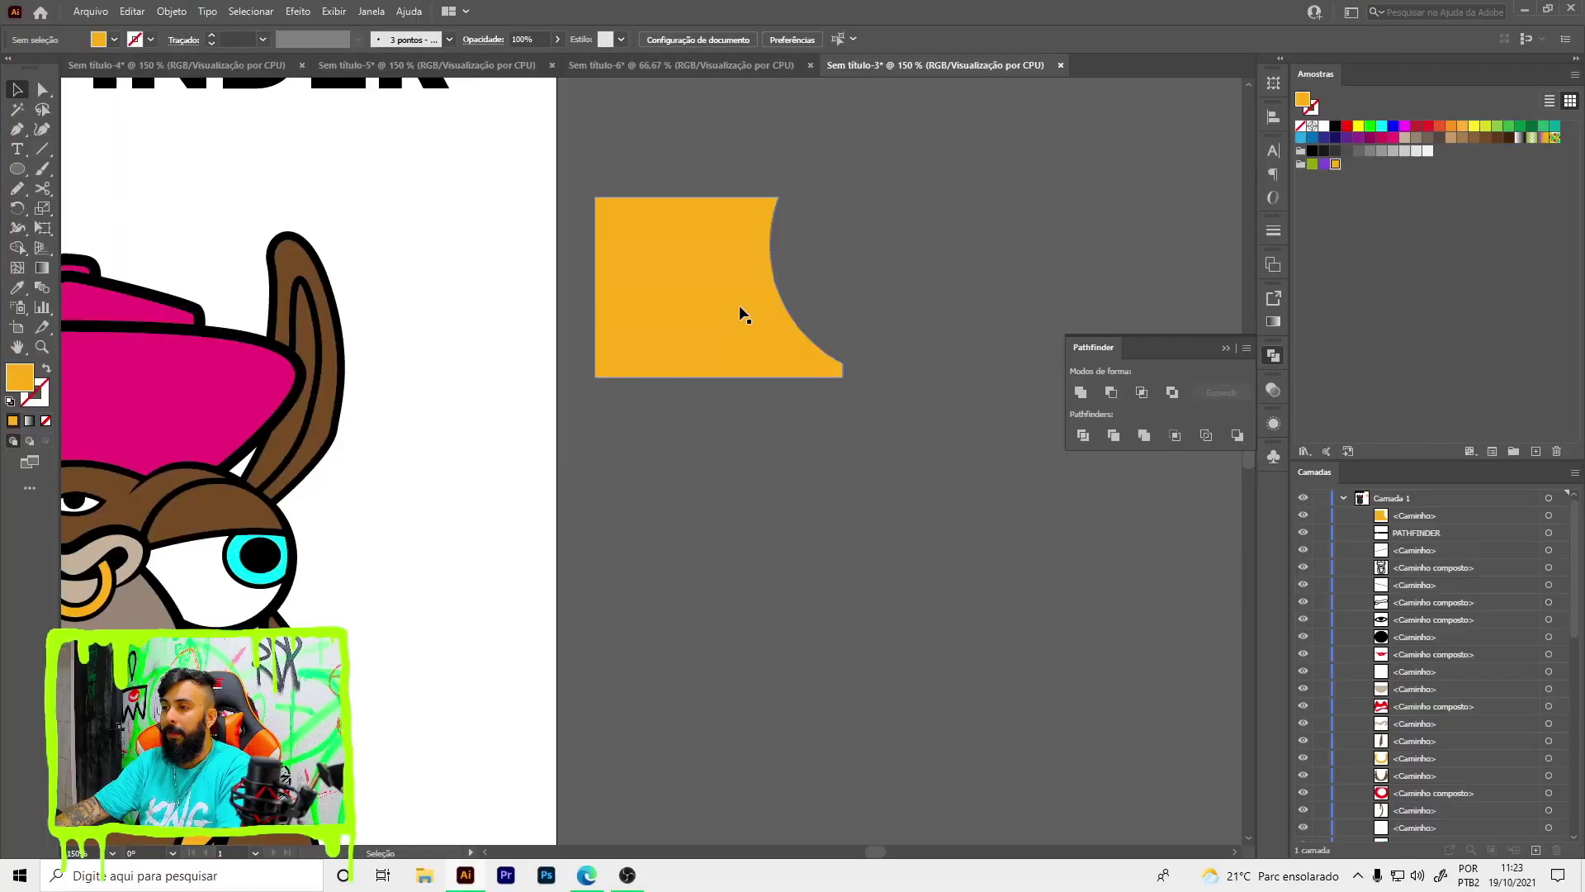
left_click(717, 315)
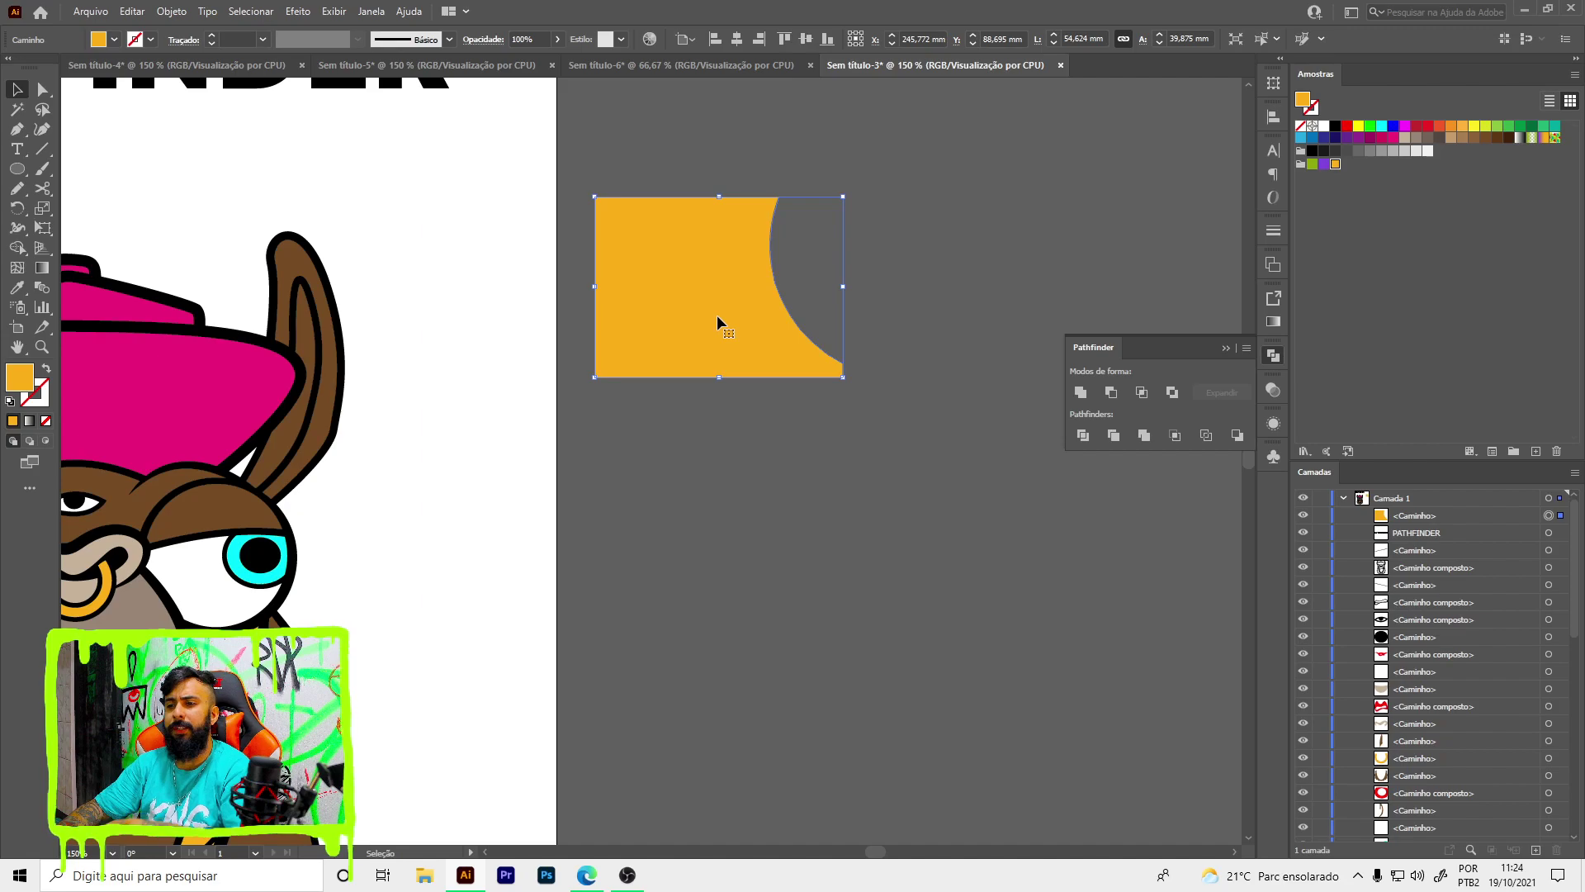
key("Delete")
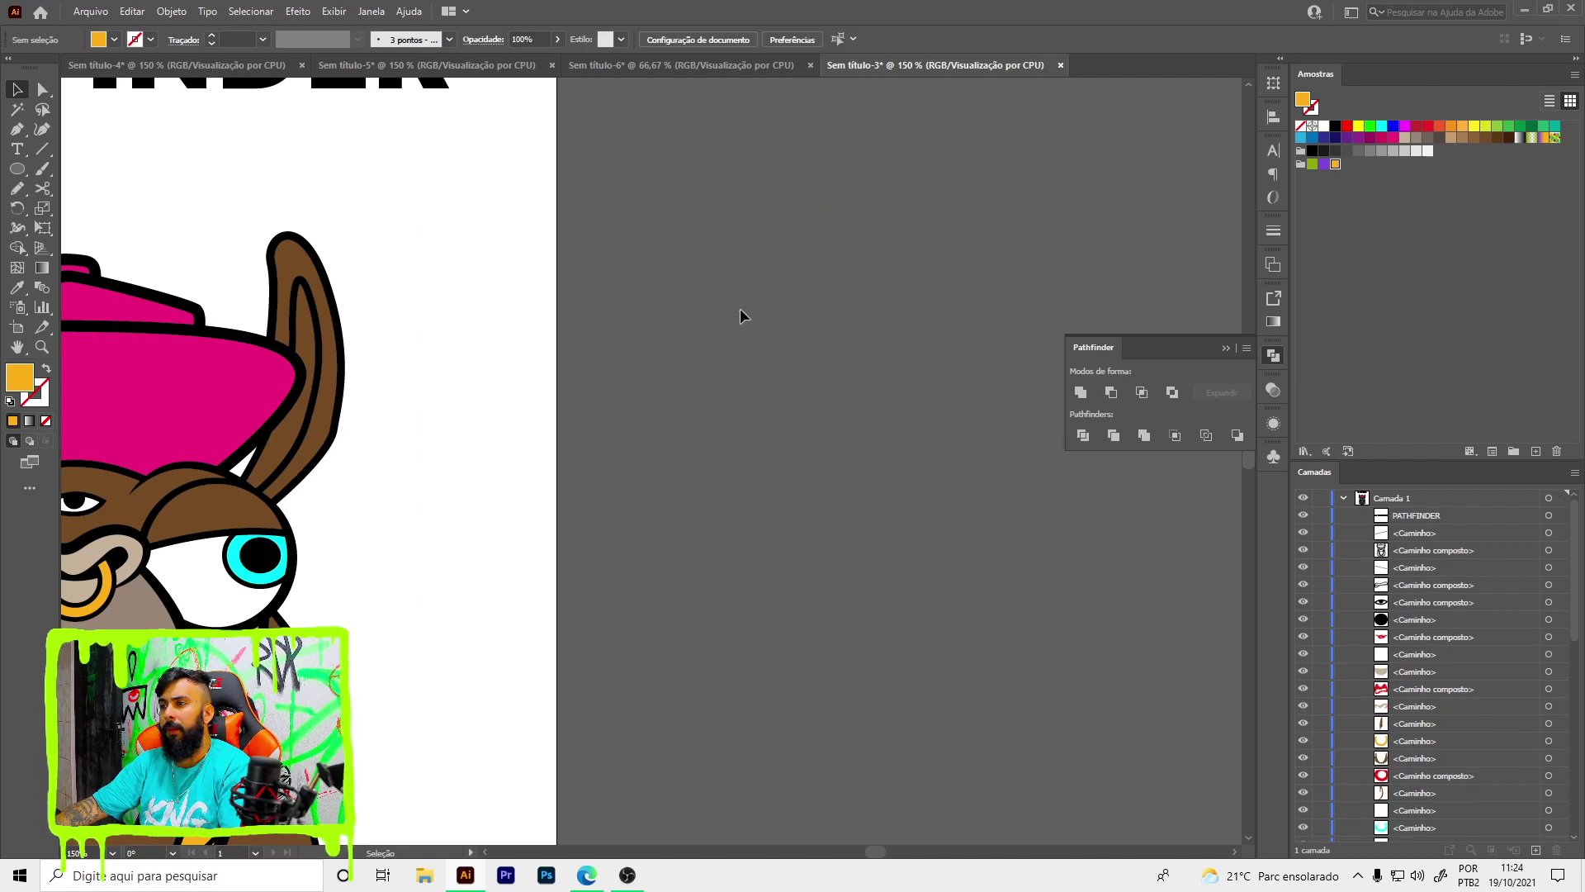
key("ctrl+0")
scroll(607, 382, "up", 1)
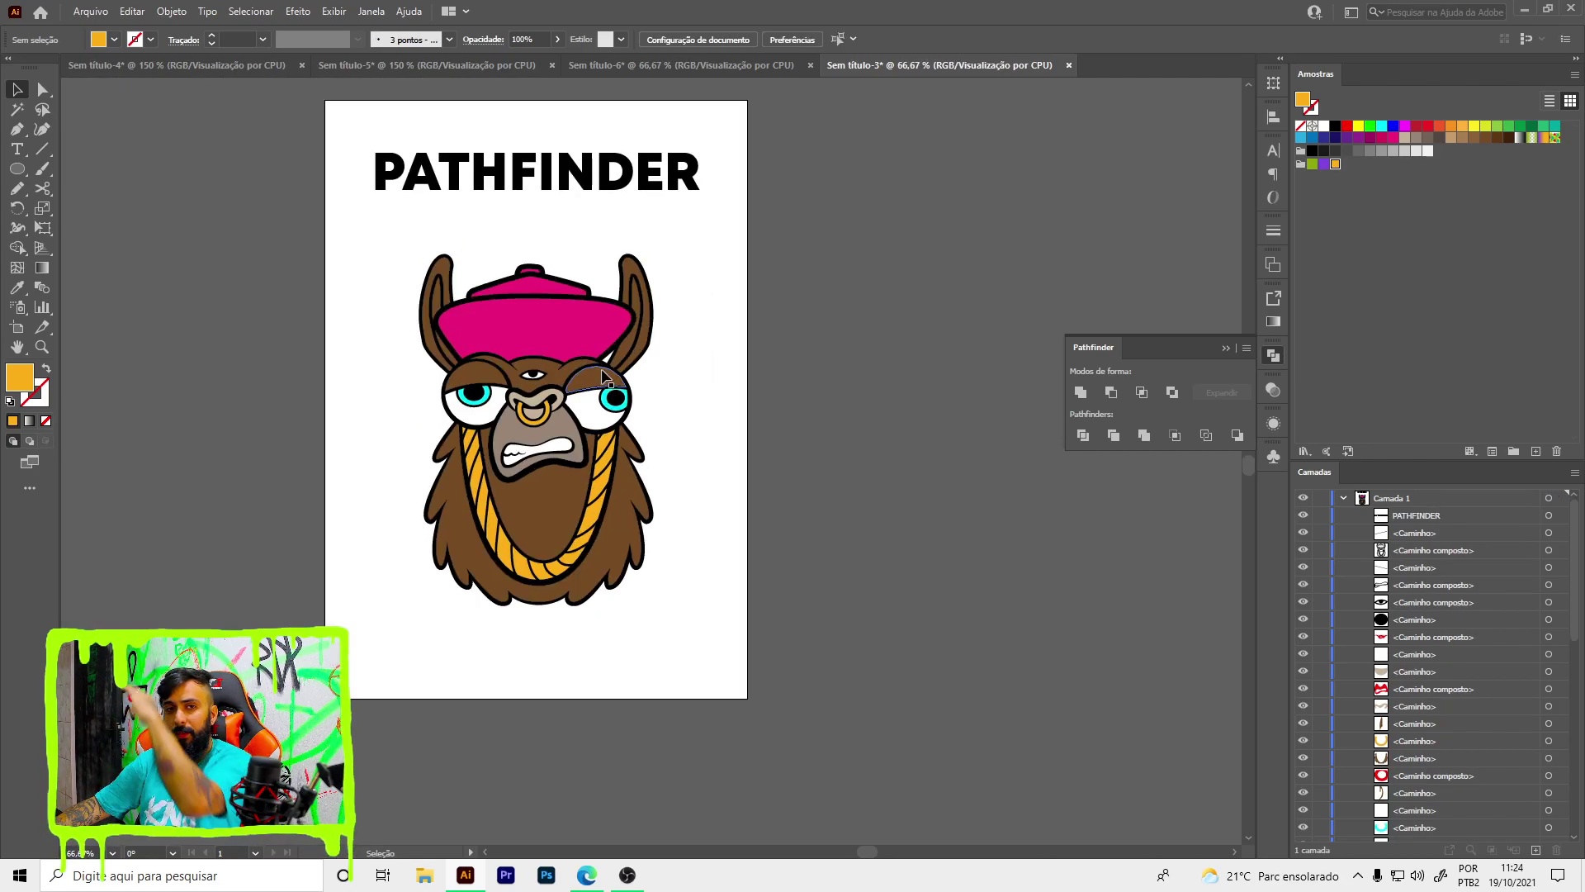